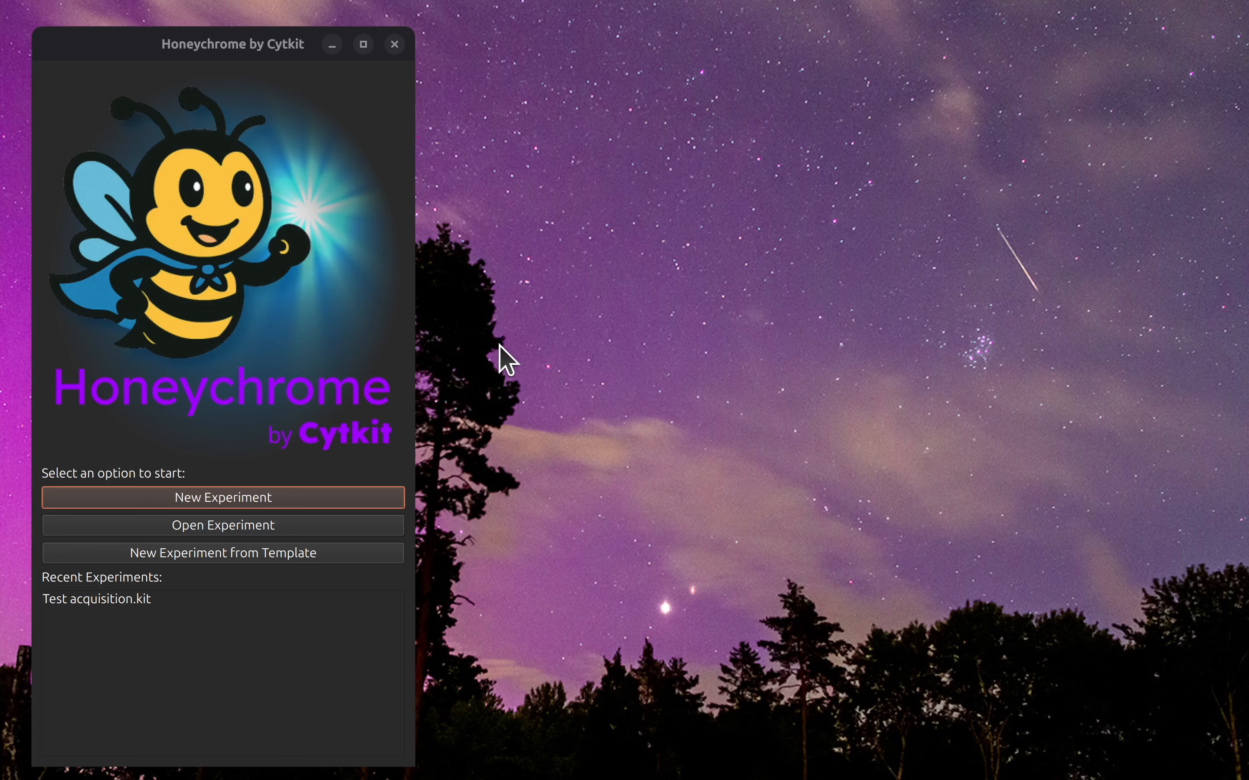
Step: Create a new experiment named HSC data in the Experiments folder
{"action": "left_click", "coordinate": [248, 498]}
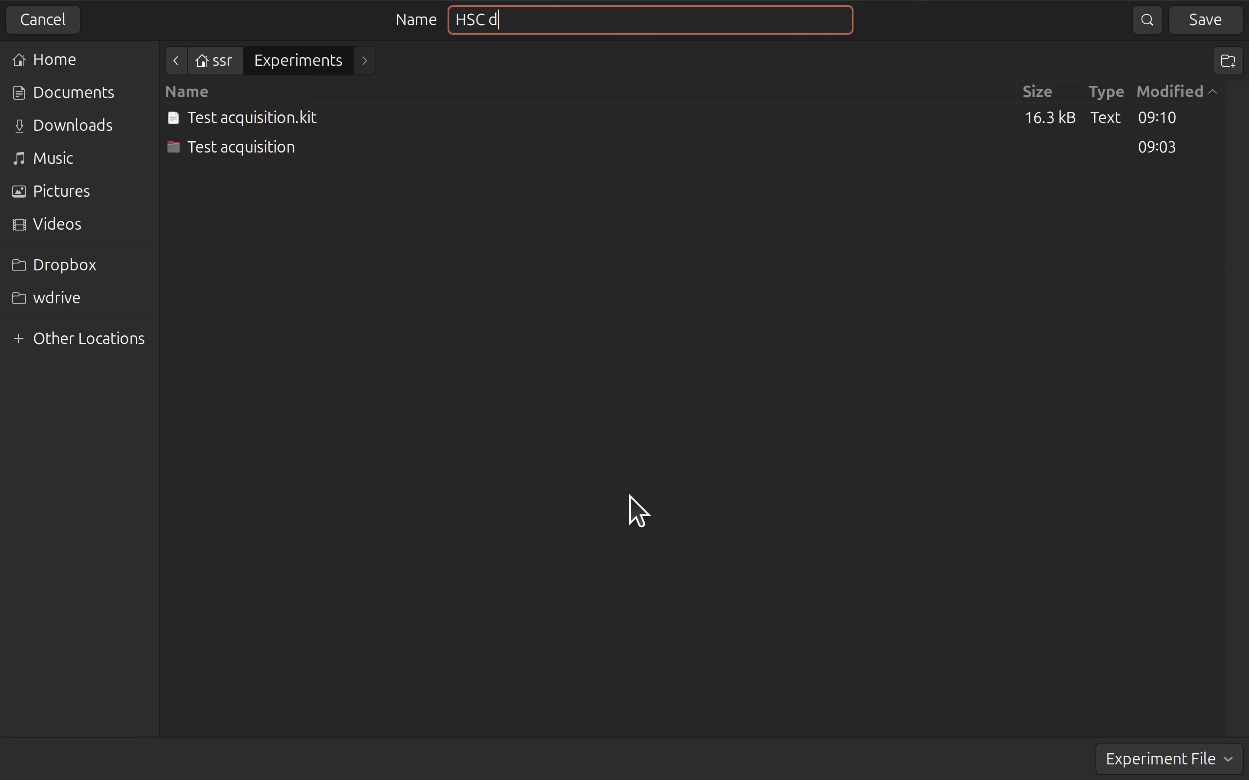
{"action": "left_click", "coordinate": [1207, 24]}
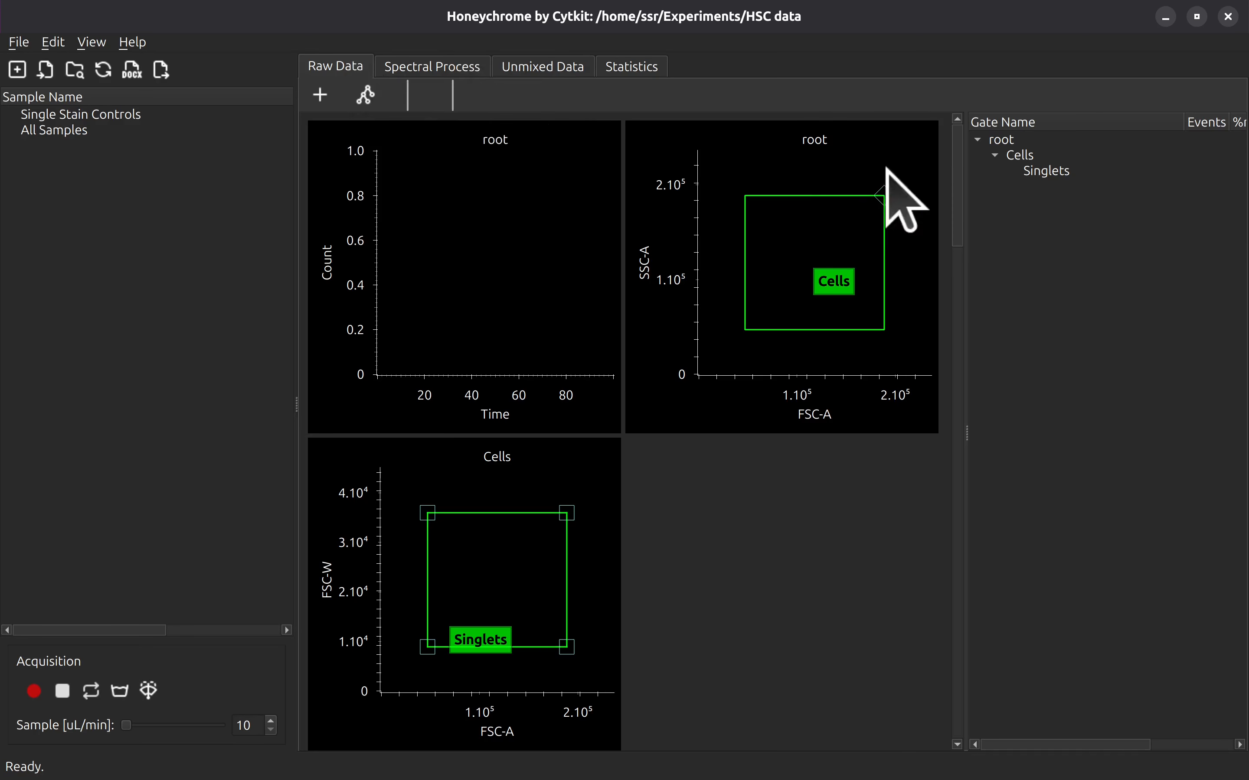
Step: Look over the new experiment's raw data plots, spectral process page and unmixed data page
{"action": "left_click_drag", "start_coordinate": [955, 187], "coordinate": [825, 90]}
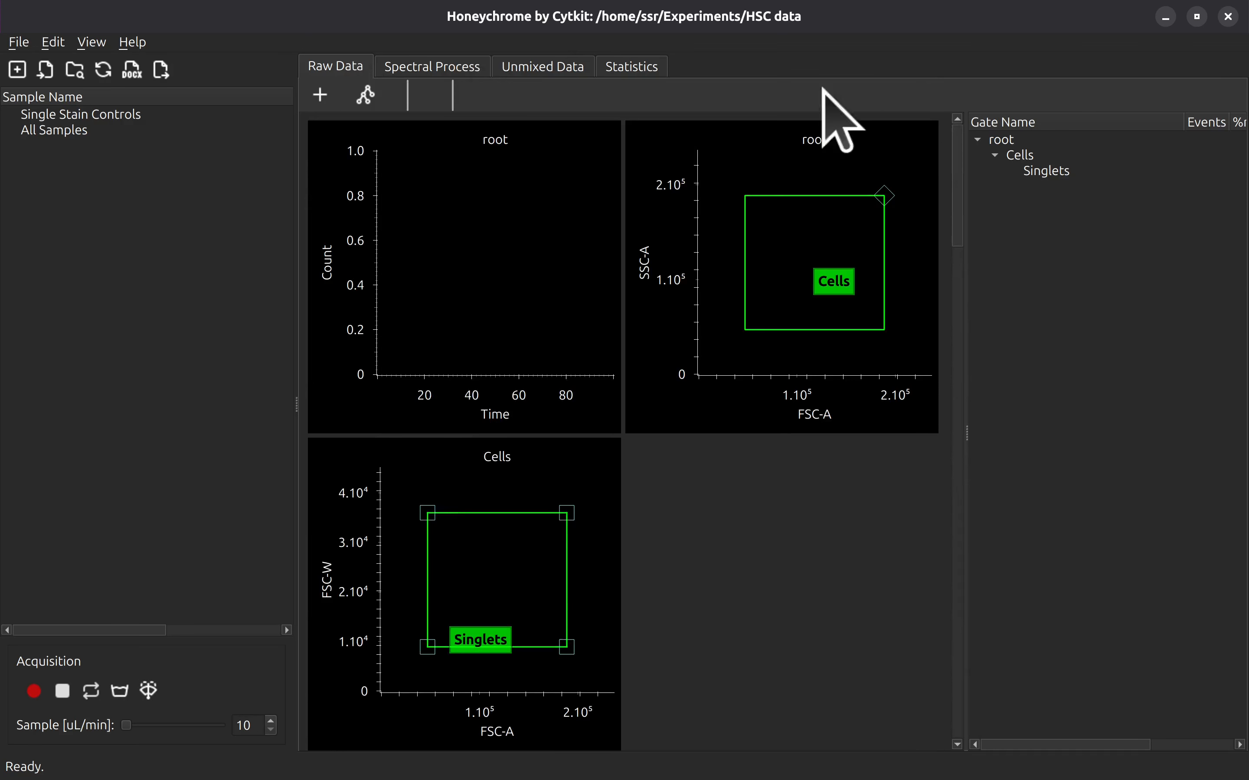
{"action": "left_click", "coordinate": [442, 67]}
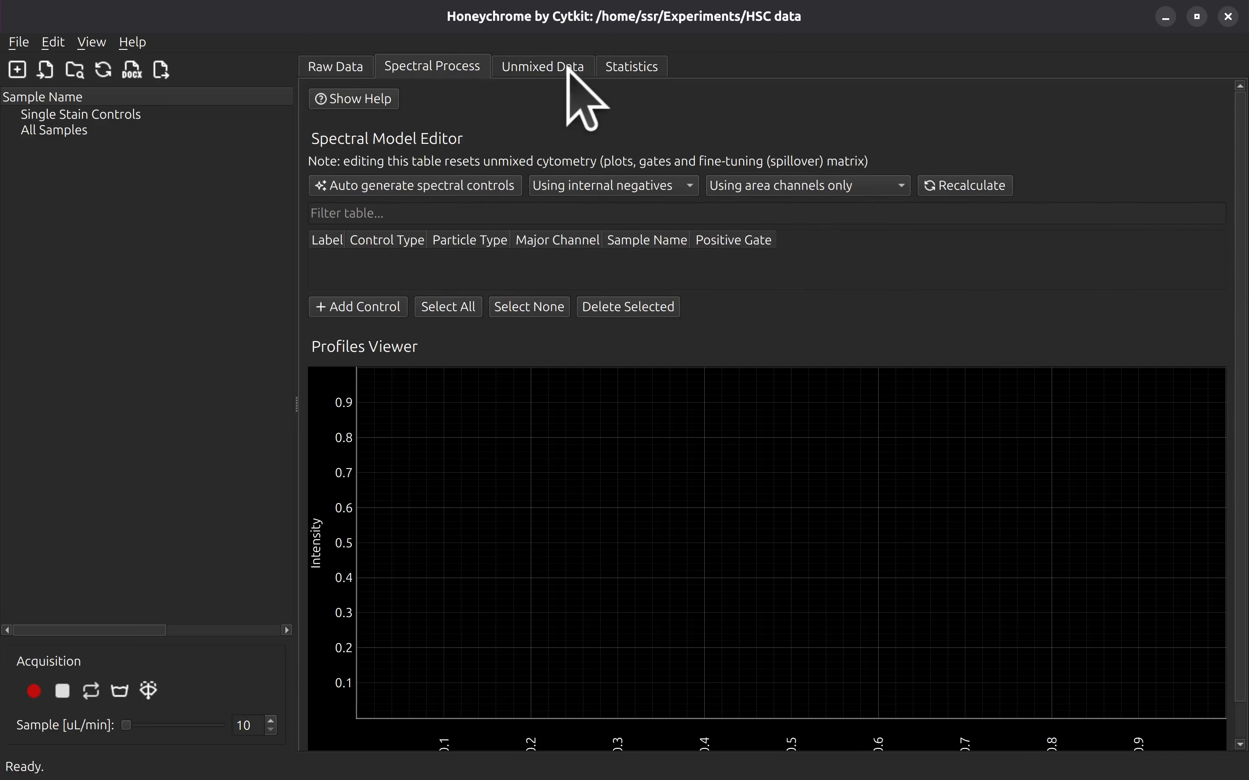
{"action": "left_click", "coordinate": [547, 72]}
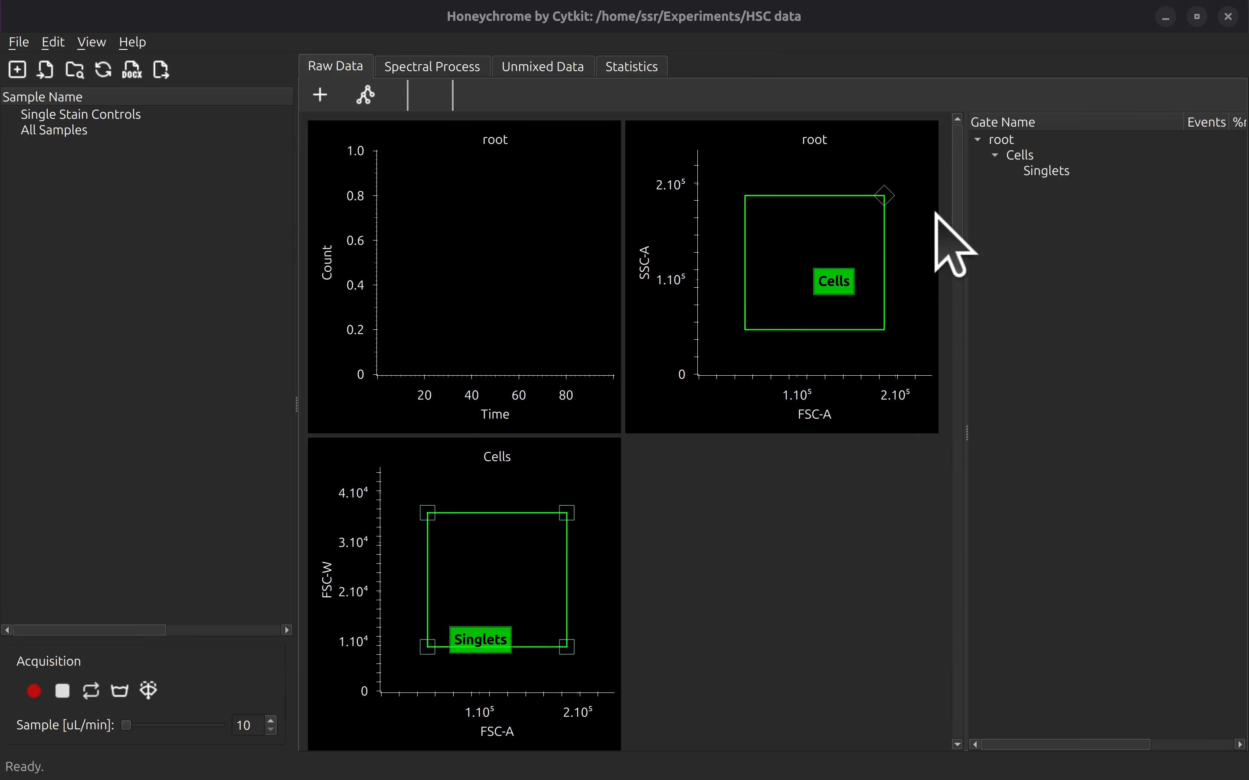
{"action": "mouse_move", "coordinate": [955, 187]}
{"action": "left_mouse_down"}
{"action": "mouse_move", "coordinate": [962, 257]}
{"action": "mouse_move", "coordinate": [933, 445]}
{"action": "mouse_move", "coordinate": [925, 677]}
{"action": "mouse_move", "coordinate": [939, 198]}
{"action": "left_mouse_up"}
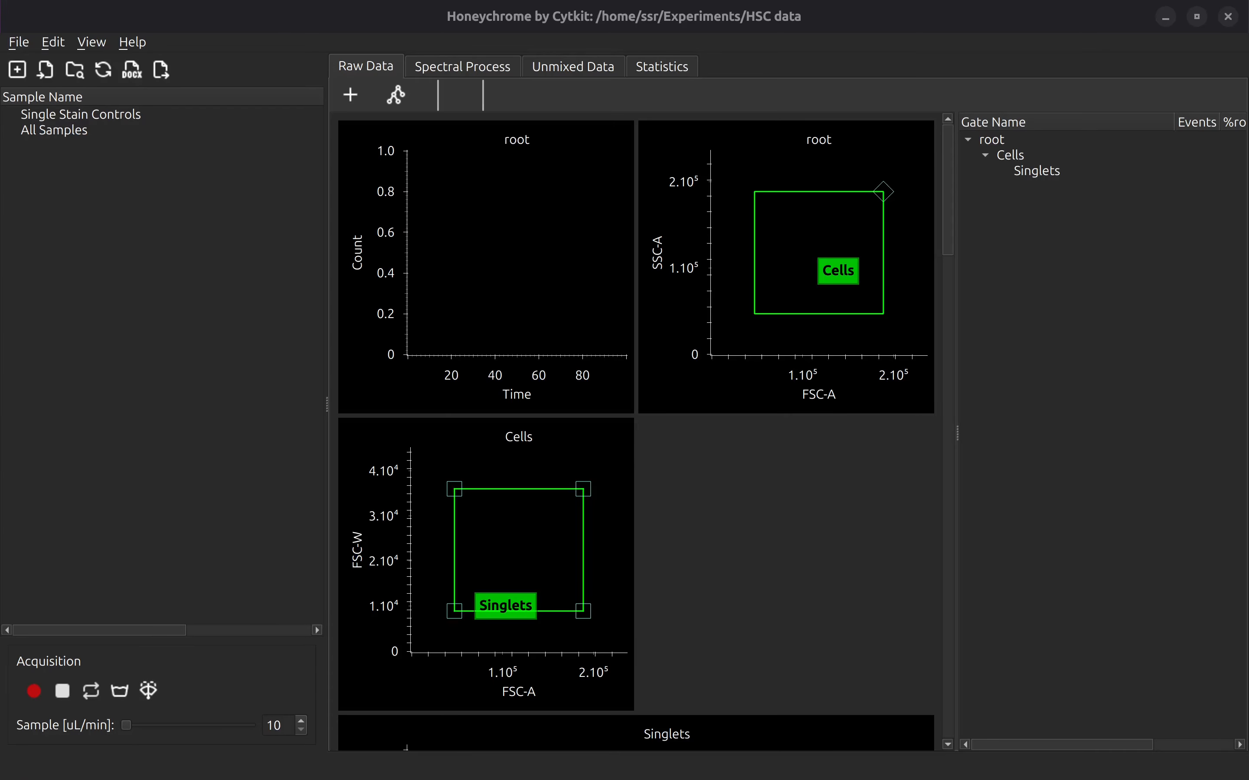
Step: Start importing FCS files and copy HSC concentration1.fcs into the experiment's Raw folder
{"action": "left_click", "coordinate": [19, 41]}
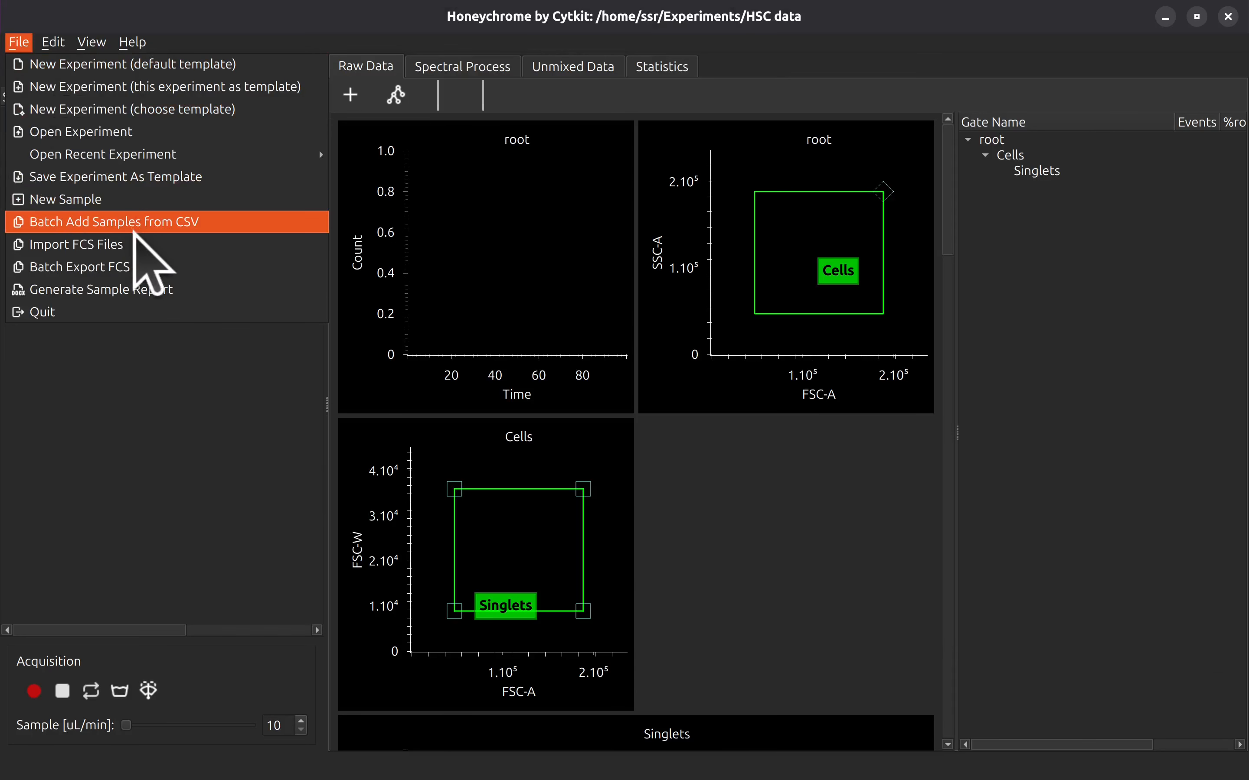
{"action": "left_click", "coordinate": [130, 244]}
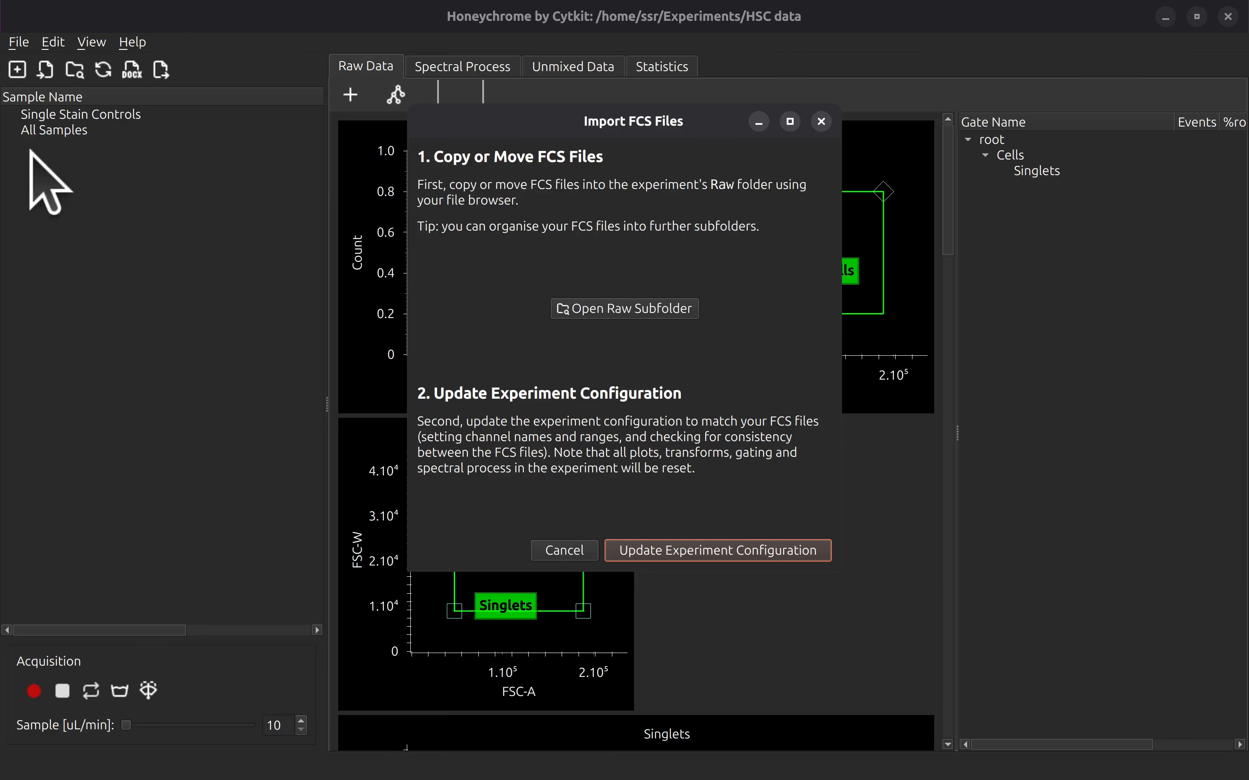
{"action": "left_click", "coordinate": [635, 304]}
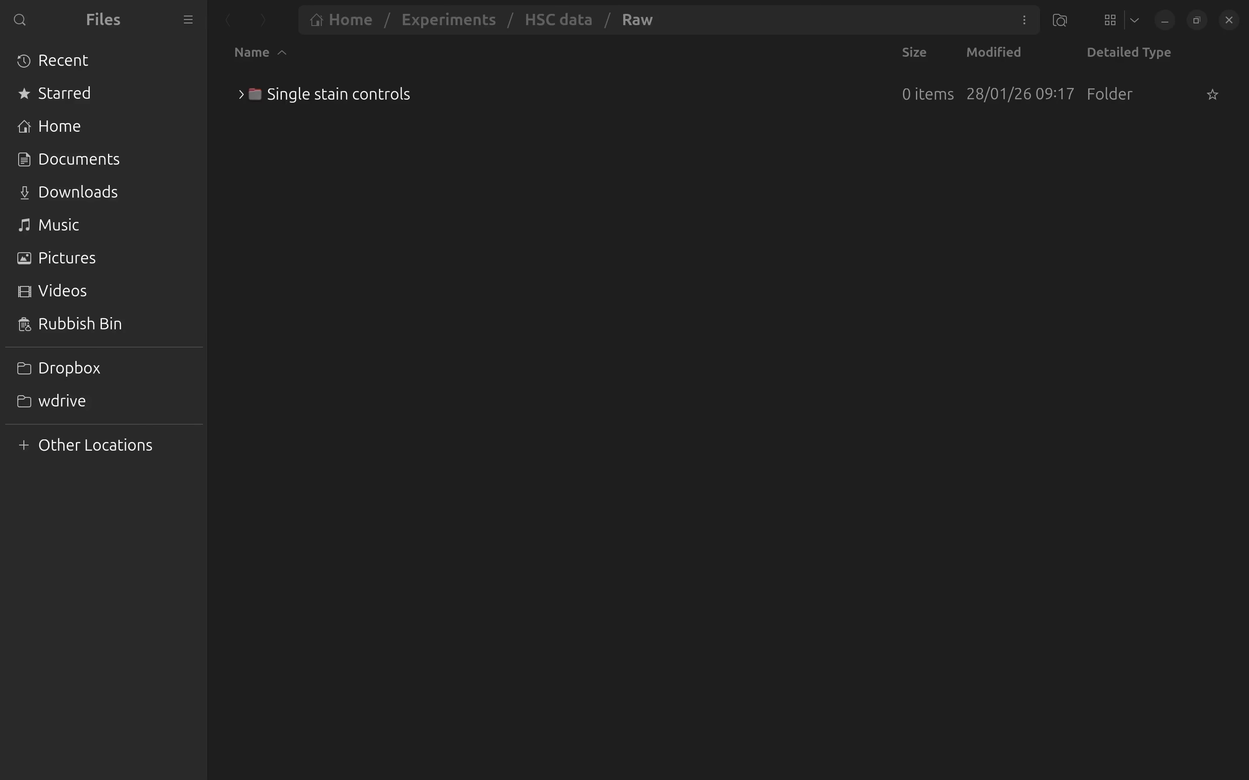
{"action": "left_click_drag", "start_coordinate": [945, 402], "coordinate": [404, 84]}
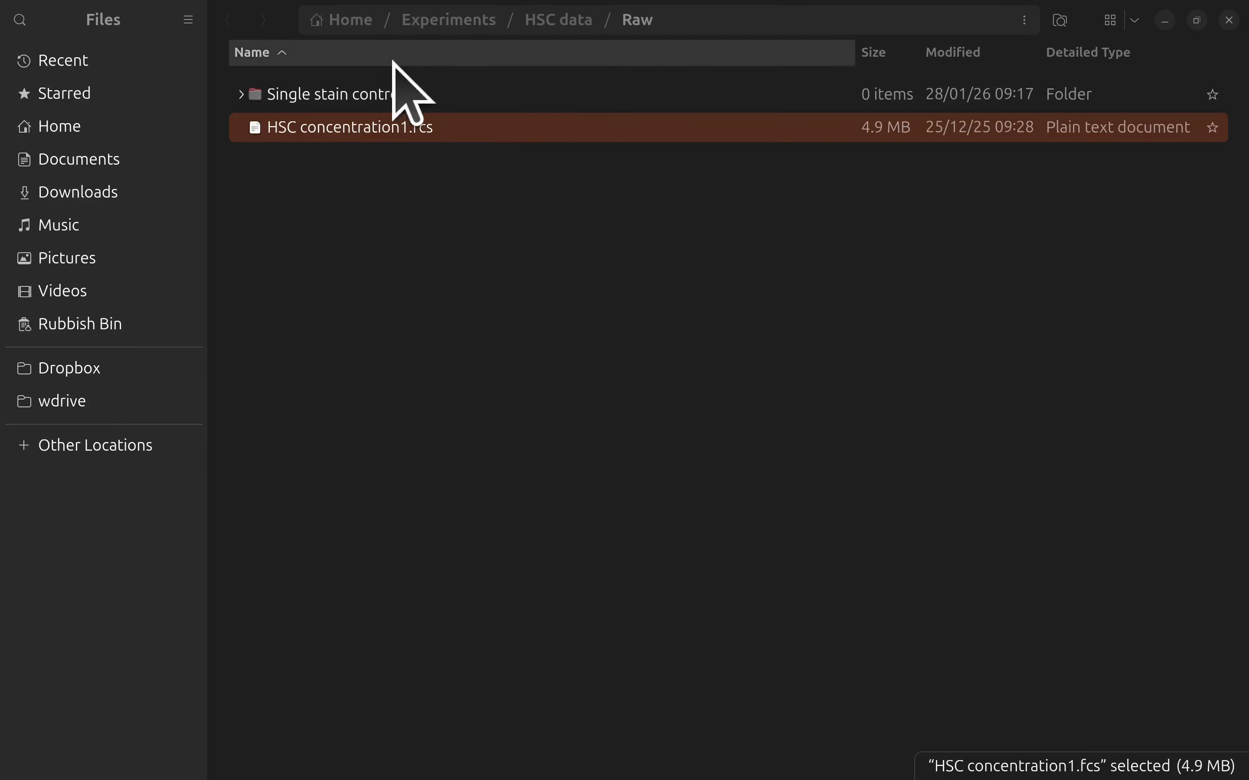
Step: Copy the CD34 APC, CD38 AF488 and CD45 PE HSC files into the Single stain controls subfolder and close the file browser
{"action": "double_click", "coordinate": [324, 95]}
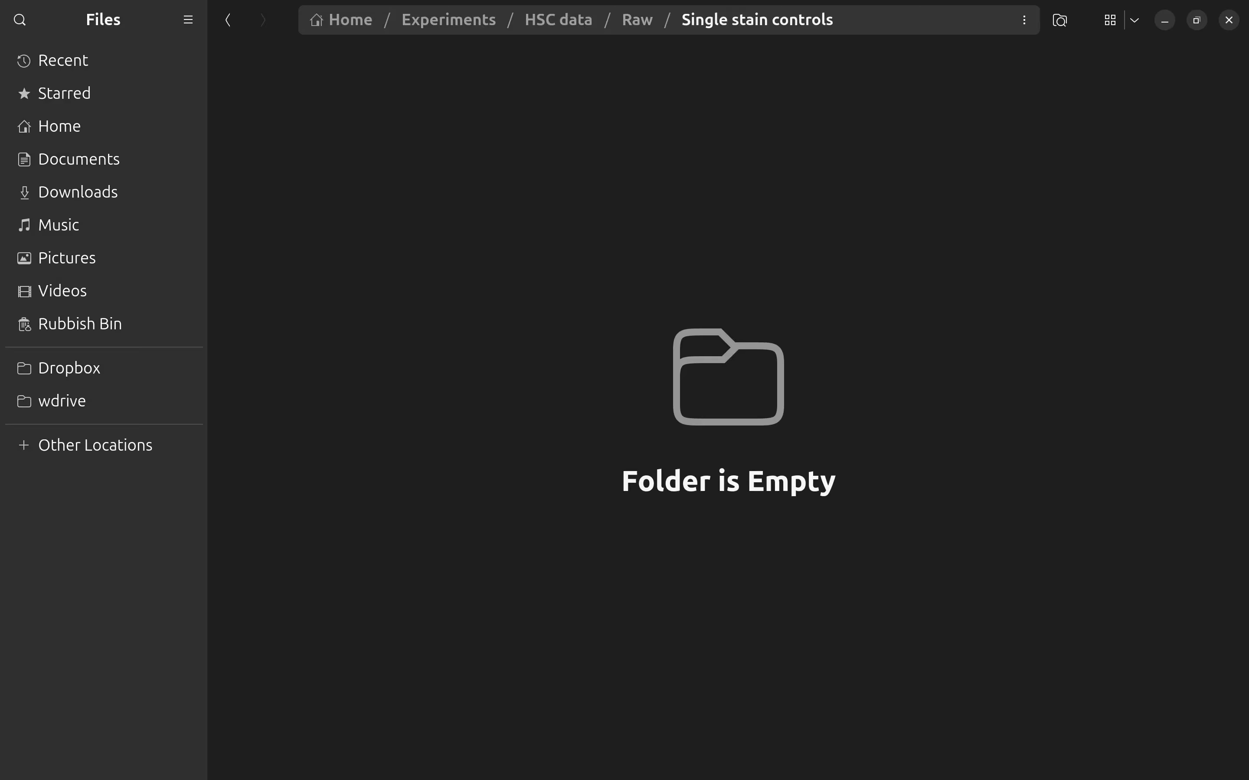
{"action": "left_click_drag", "start_coordinate": [1248, 279], "coordinate": [498, 140]}
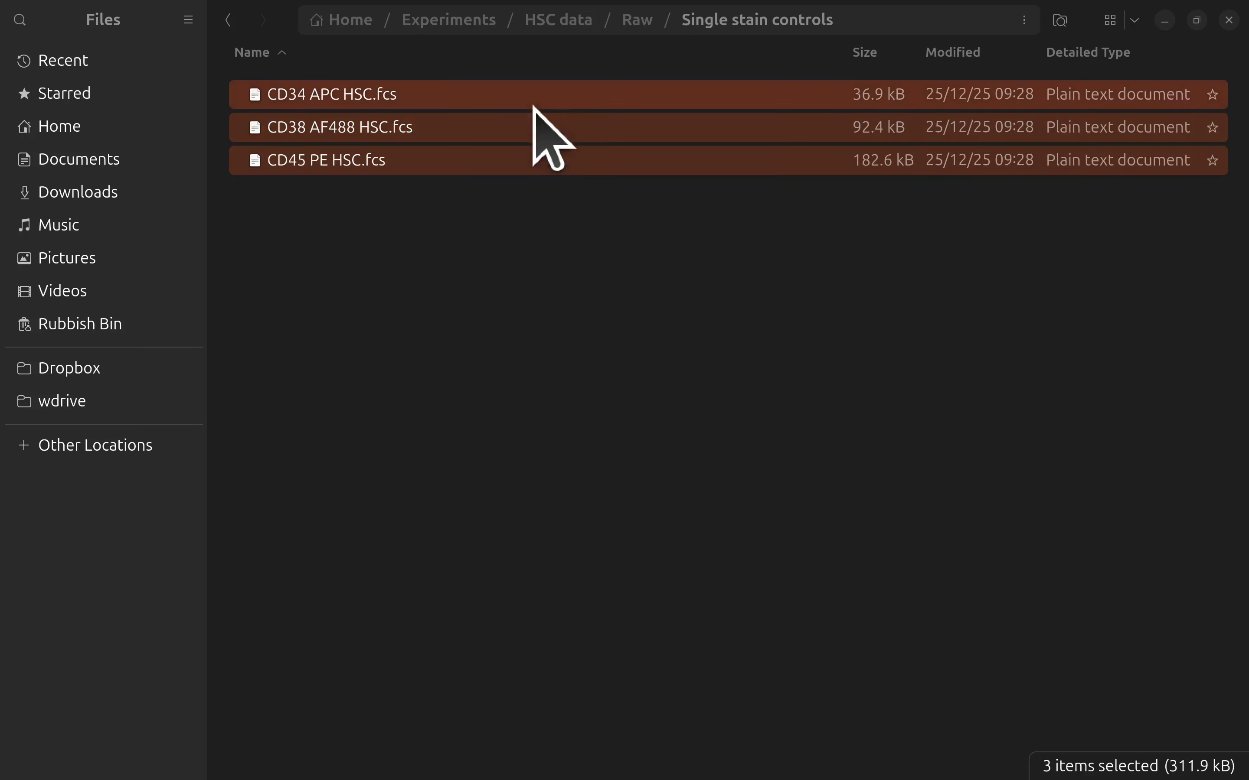
{"action": "left_click", "coordinate": [1229, 18]}
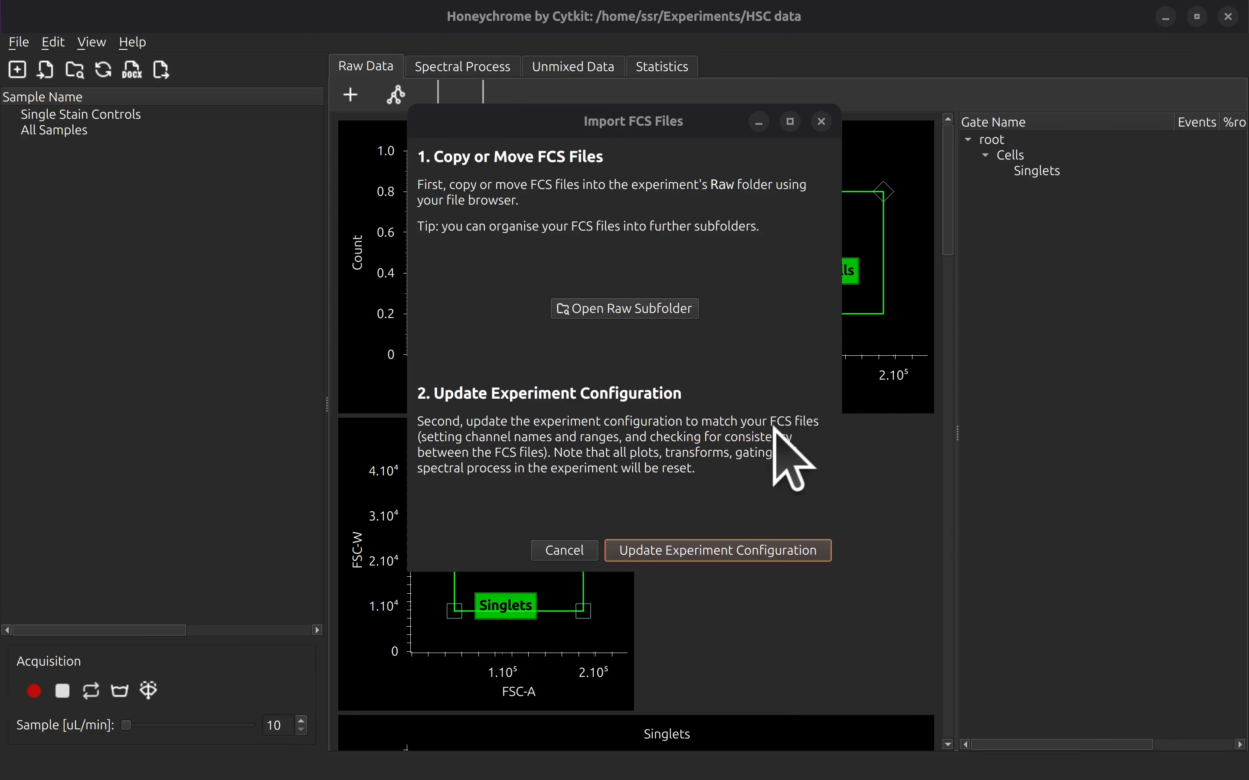
Step: Update the experiment configuration to match the imported FCS files
{"action": "left_click", "coordinate": [739, 560]}
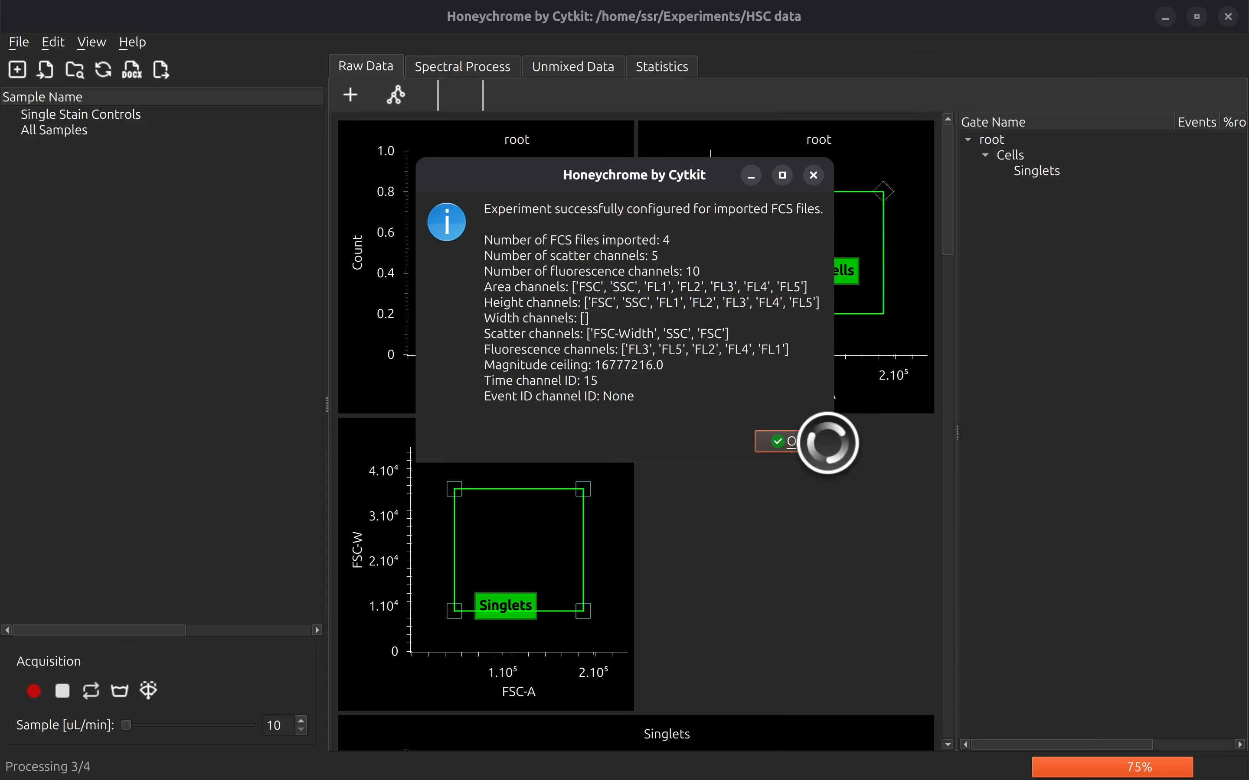
{"action": "left_click", "coordinate": [794, 442]}
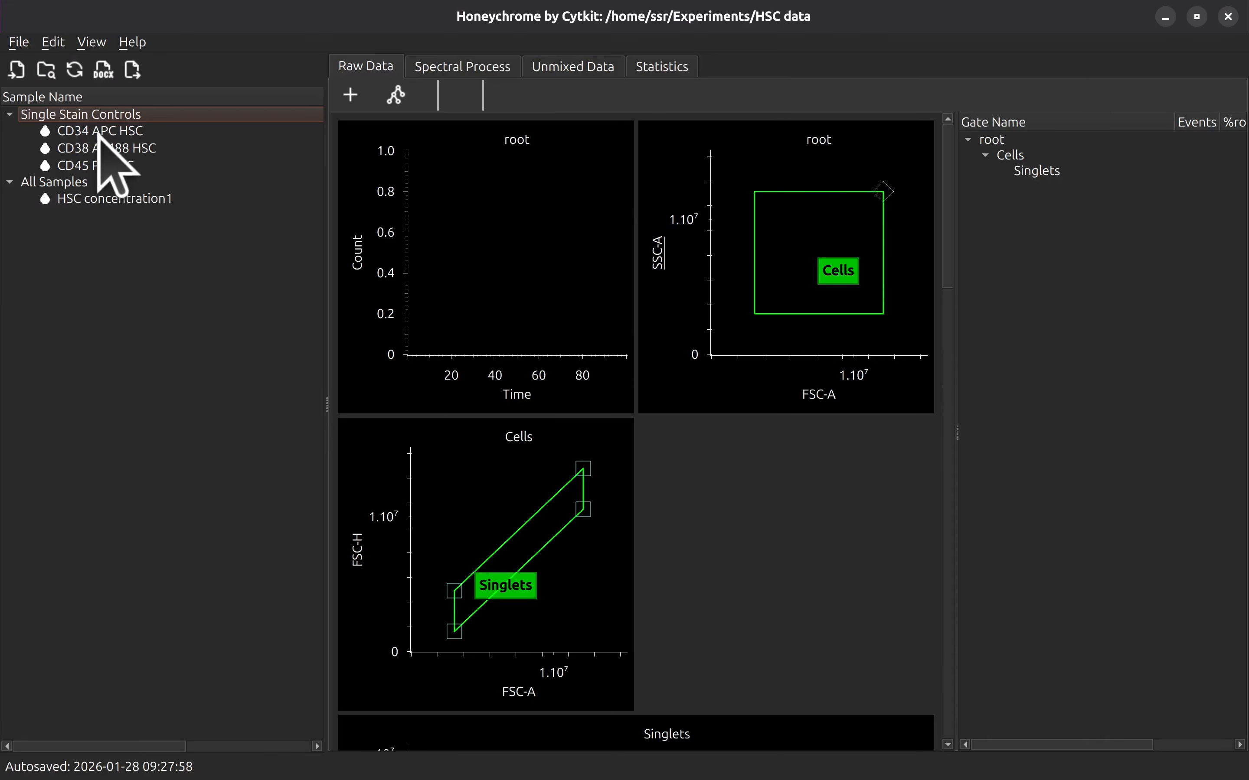
Step: Load the HSC concentration1 sample and fit the axes of the SSC-A/FSC-A and FSC-H/FSC-A plots to the data
{"action": "left_click", "coordinate": [123, 200]}
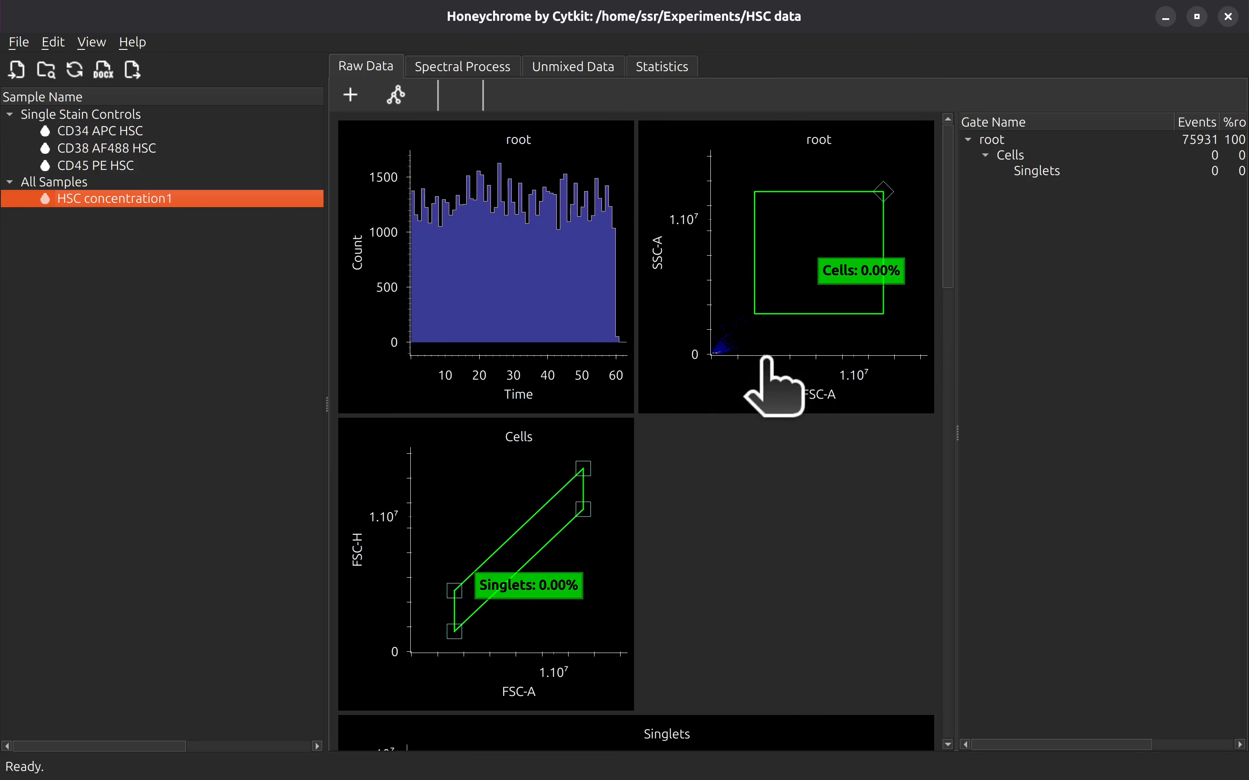
{"action": "right_click", "coordinate": [730, 321]}
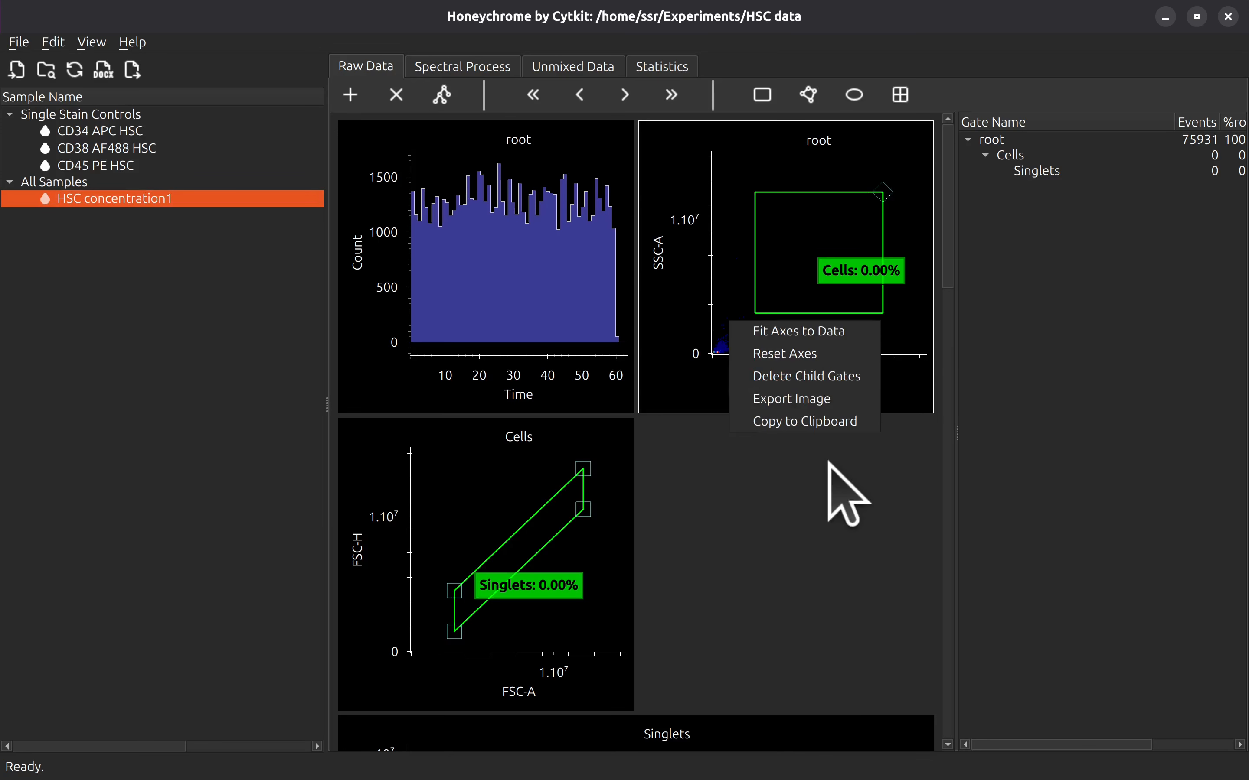
{"action": "left_click", "coordinate": [820, 333]}
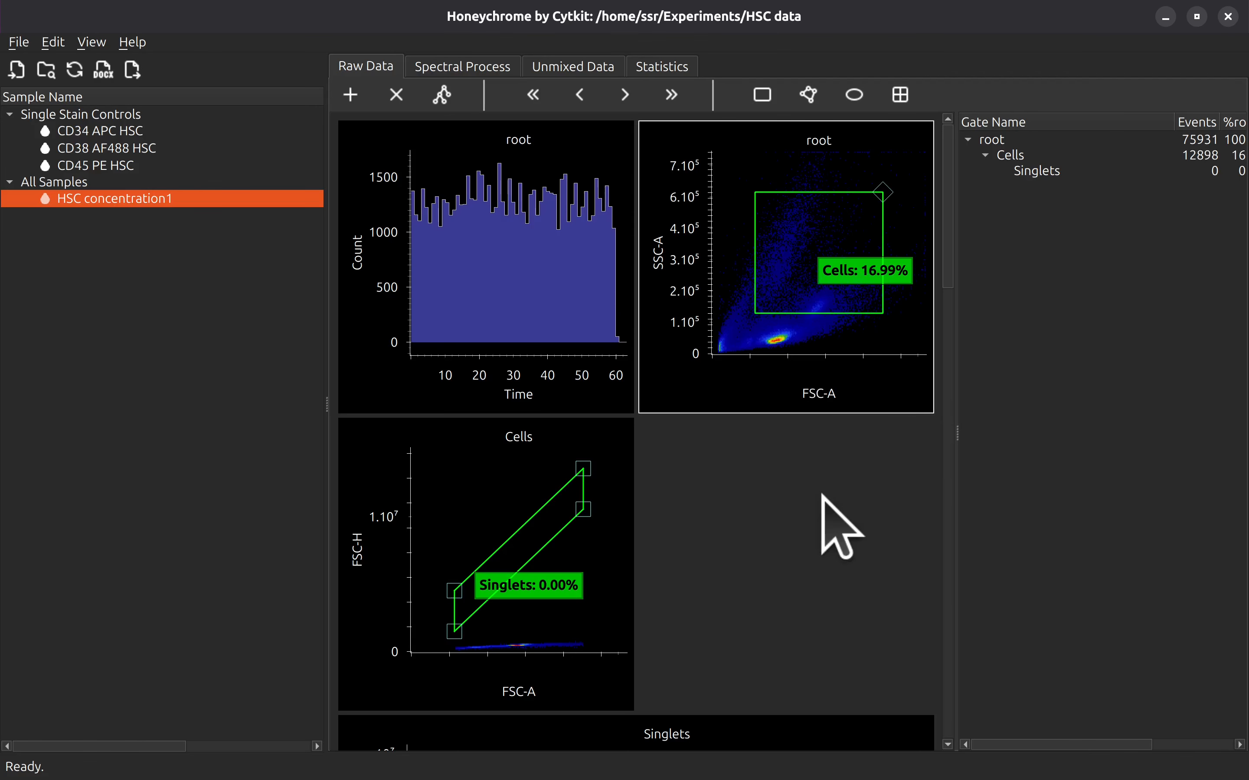
{"action": "right_click", "coordinate": [456, 509]}
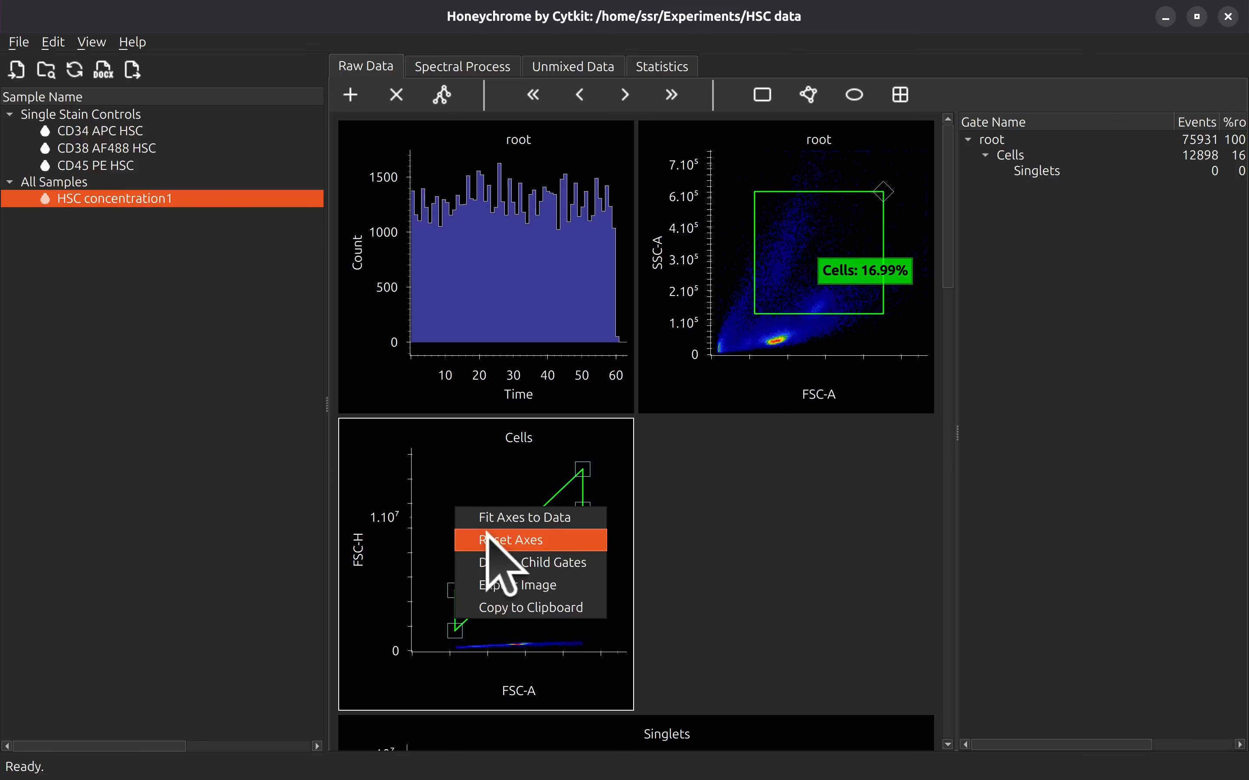
{"action": "left_click", "coordinate": [562, 517]}
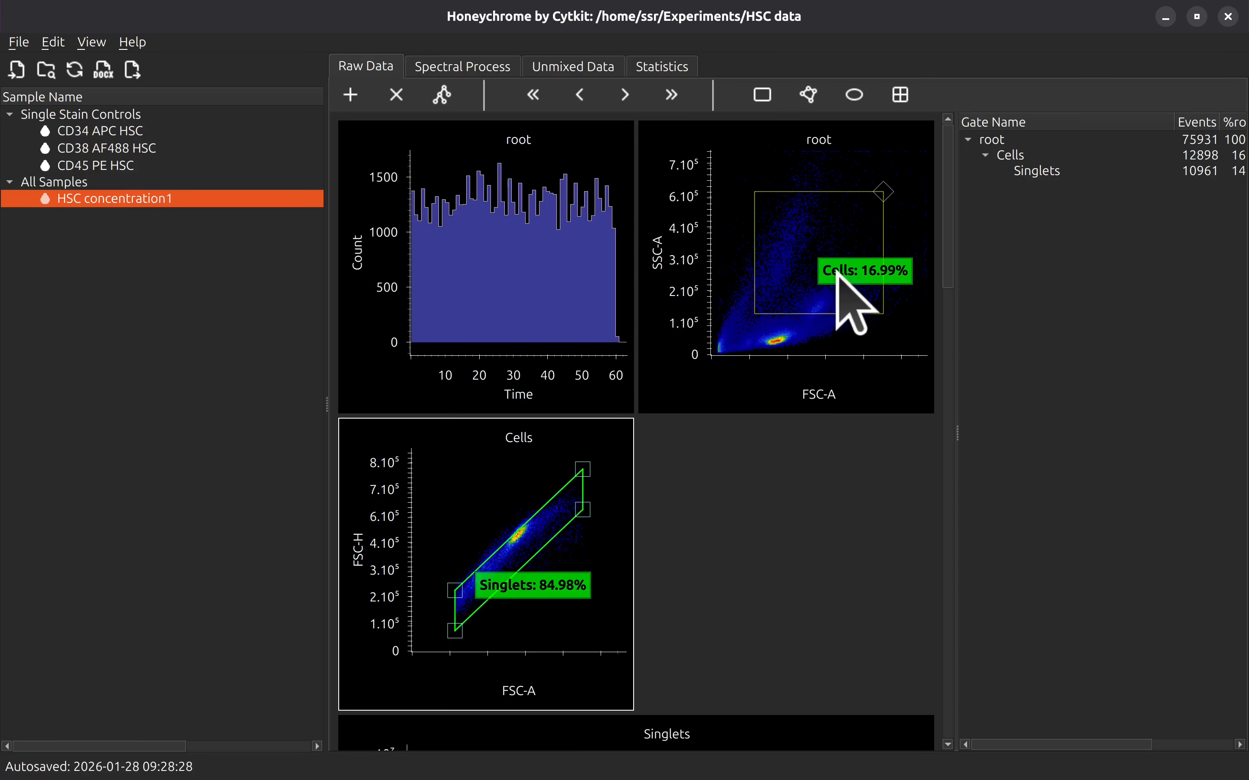
Step: Move the Cells gate over the dense population in the SSC-A/FSC-A plot and enlarge it beyond the upper SSC-A range
{"action": "left_click_drag", "start_coordinate": [779, 273], "coordinate": [774, 310]}
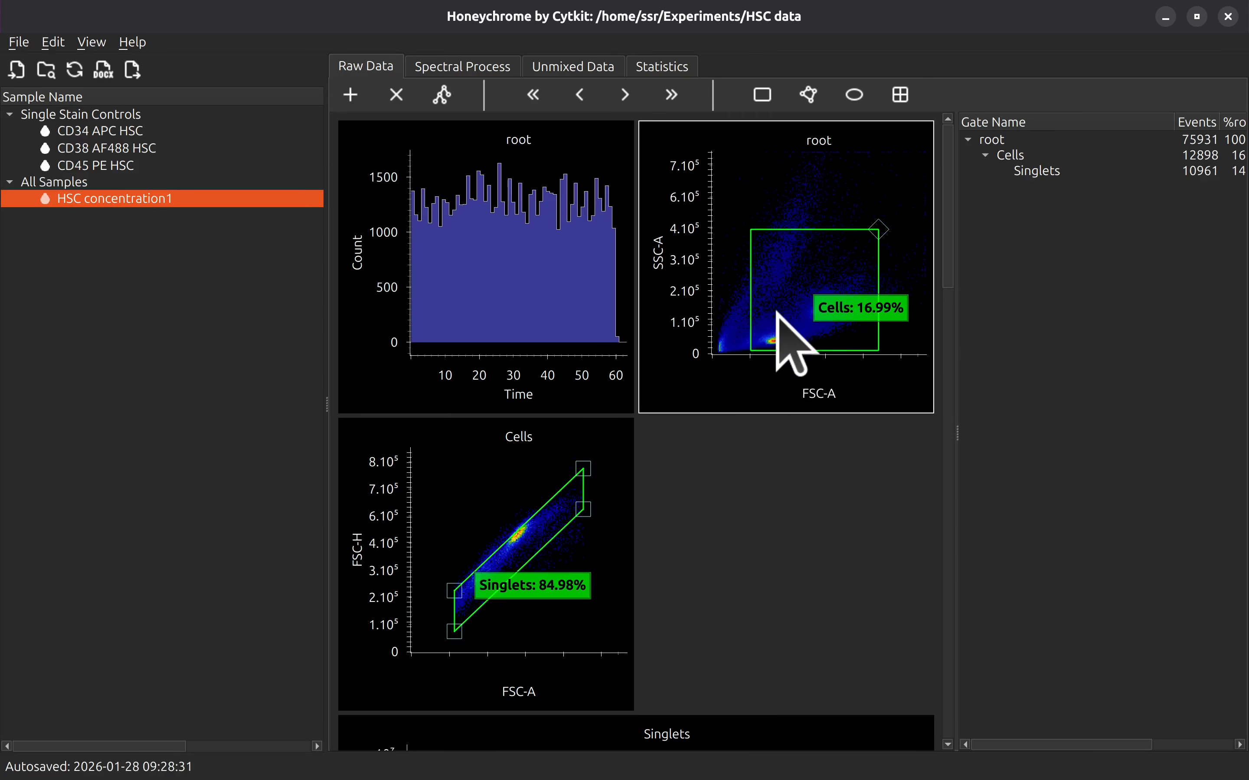
{"action": "left_click_drag", "start_coordinate": [873, 236], "coordinate": [915, 146]}
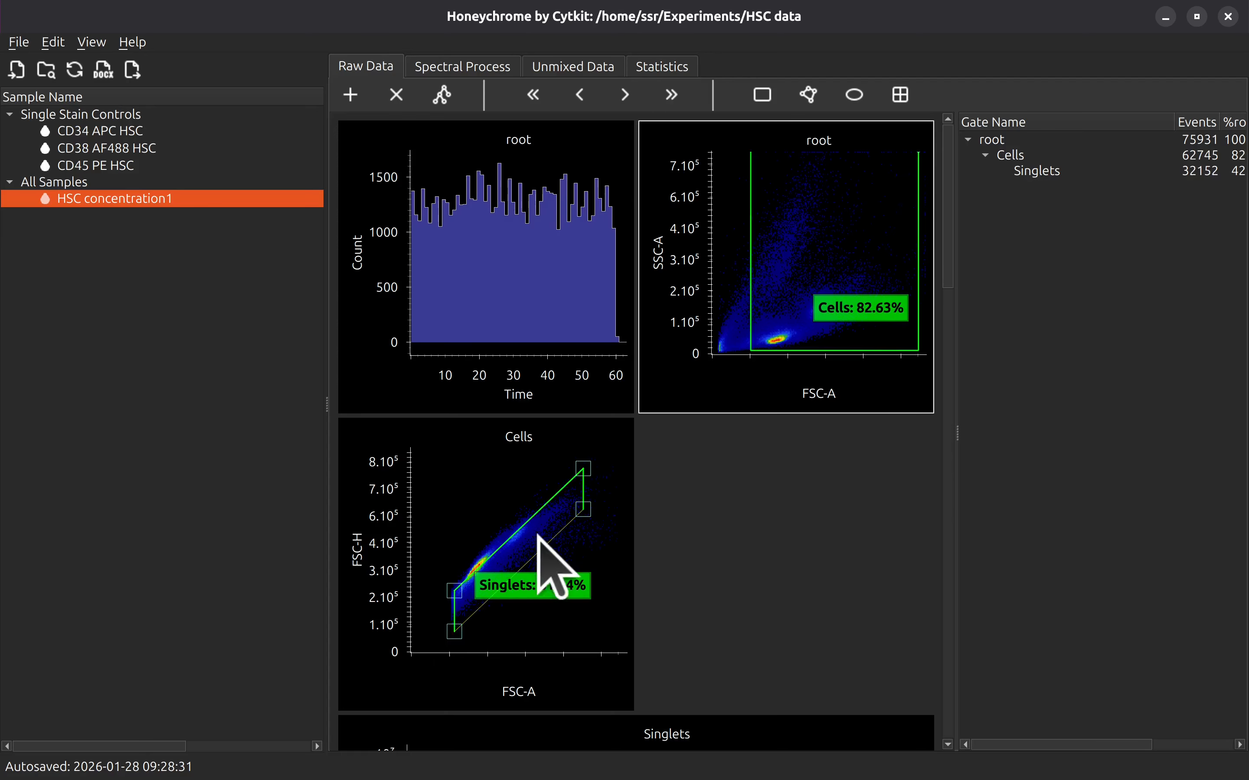
Step: Reshape the Singlets gate in the FSC-H/FSC-A plot by pulling its upper edge outwards around the whole diagonal population
{"action": "left_click", "coordinate": [567, 549]}
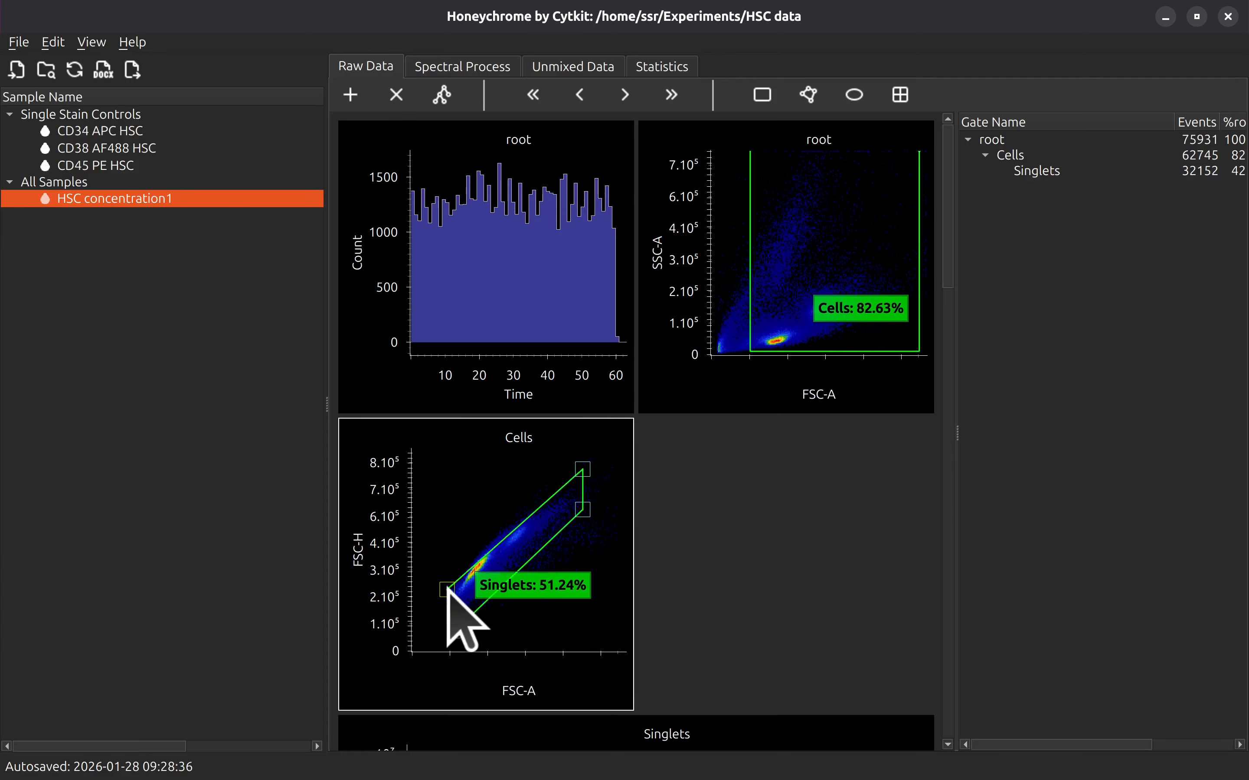
{"action": "left_click_drag", "start_coordinate": [447, 588], "coordinate": [429, 582]}
{"action": "mouse_move", "coordinate": [543, 523]}
{"action": "left_mouse_down"}
{"action": "mouse_move", "coordinate": [535, 513]}
{"action": "mouse_move", "coordinate": [540, 523]}
{"action": "left_mouse_up"}
{"action": "left_click_drag", "start_coordinate": [579, 466], "coordinate": [568, 450]}
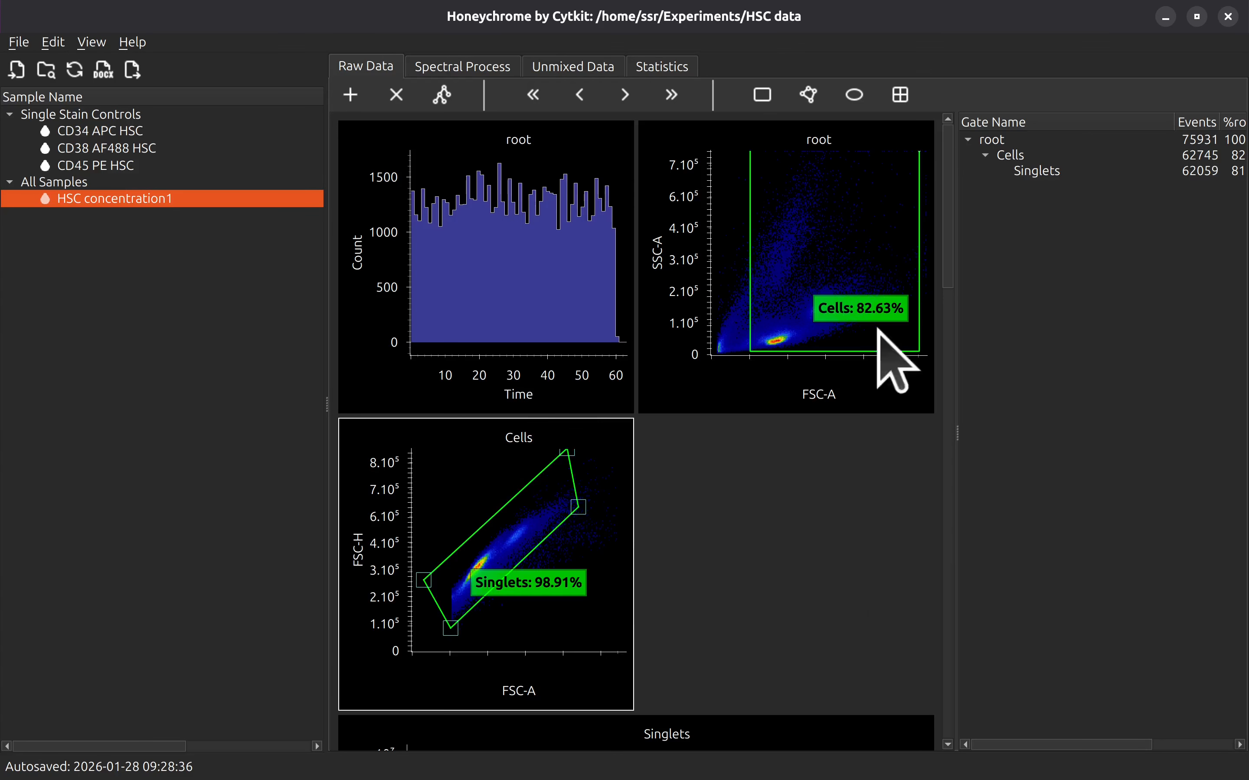
Step: Compare the Singlets fluorescence plots of the CD45 PE, CD38 AF488 and CD34 APC controls, and return to HSC concentration1
{"action": "left_click_drag", "start_coordinate": [945, 201], "coordinate": [967, 245]}
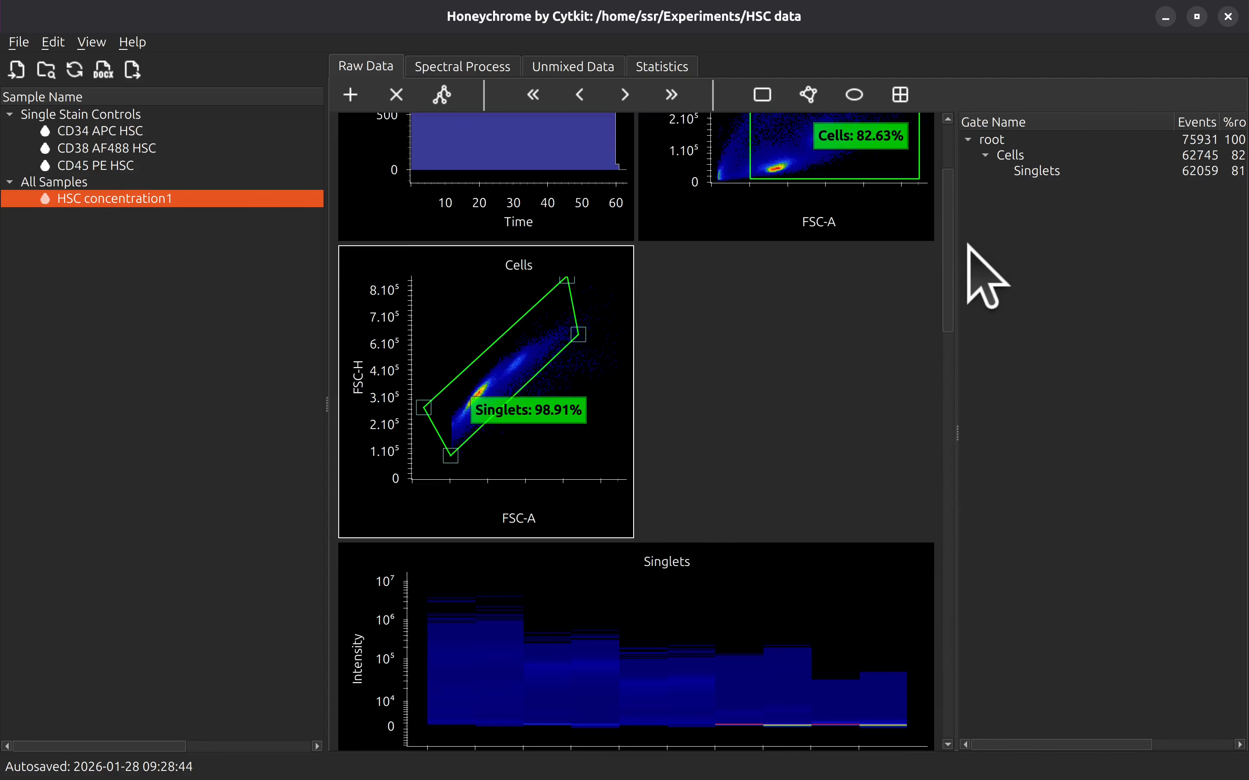
{"action": "left_click", "coordinate": [111, 158]}
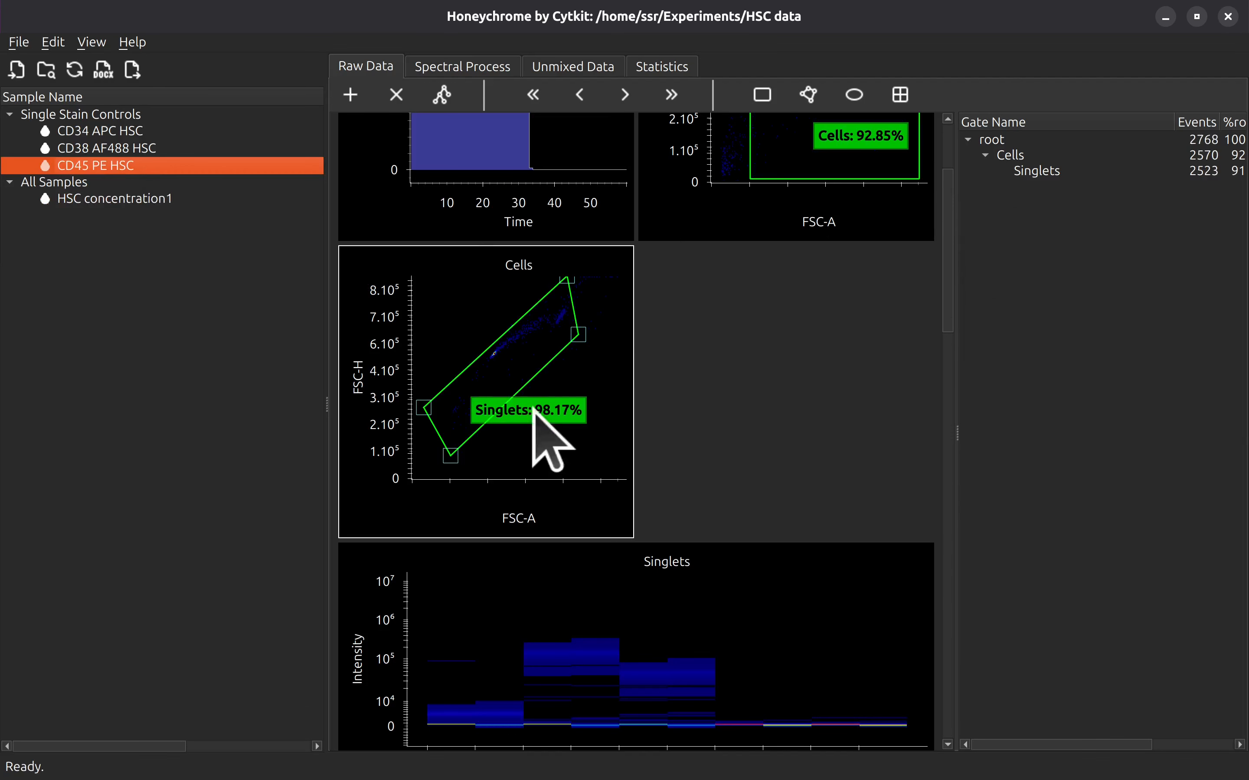
{"action": "left_click", "coordinate": [111, 148]}
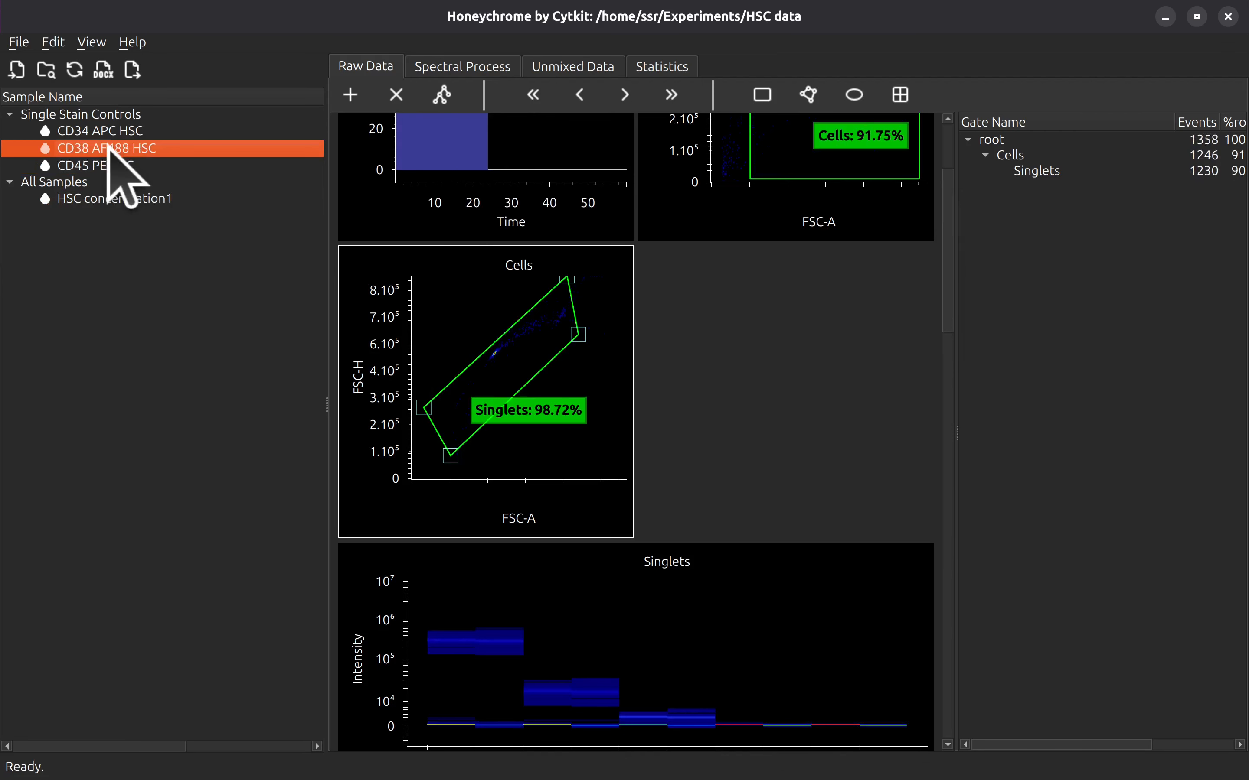
{"action": "left_click", "coordinate": [124, 130]}
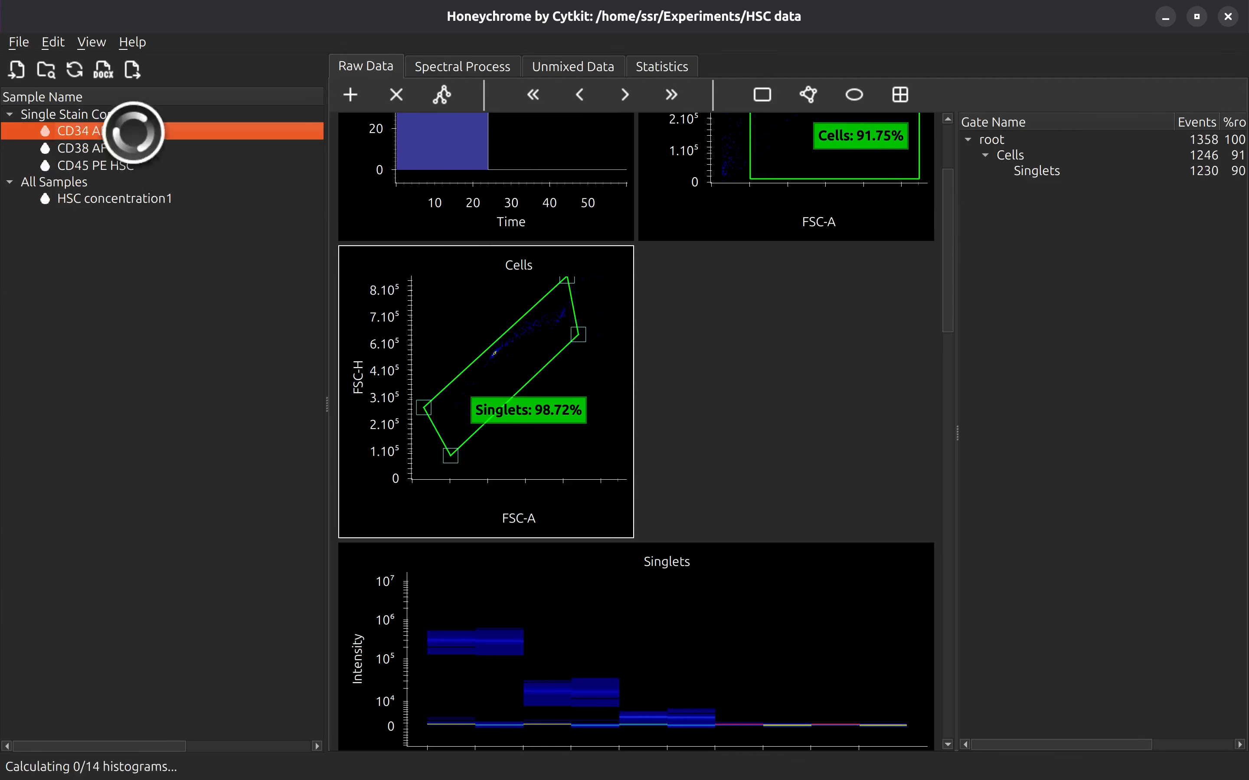
{"action": "left_click", "coordinate": [171, 198]}
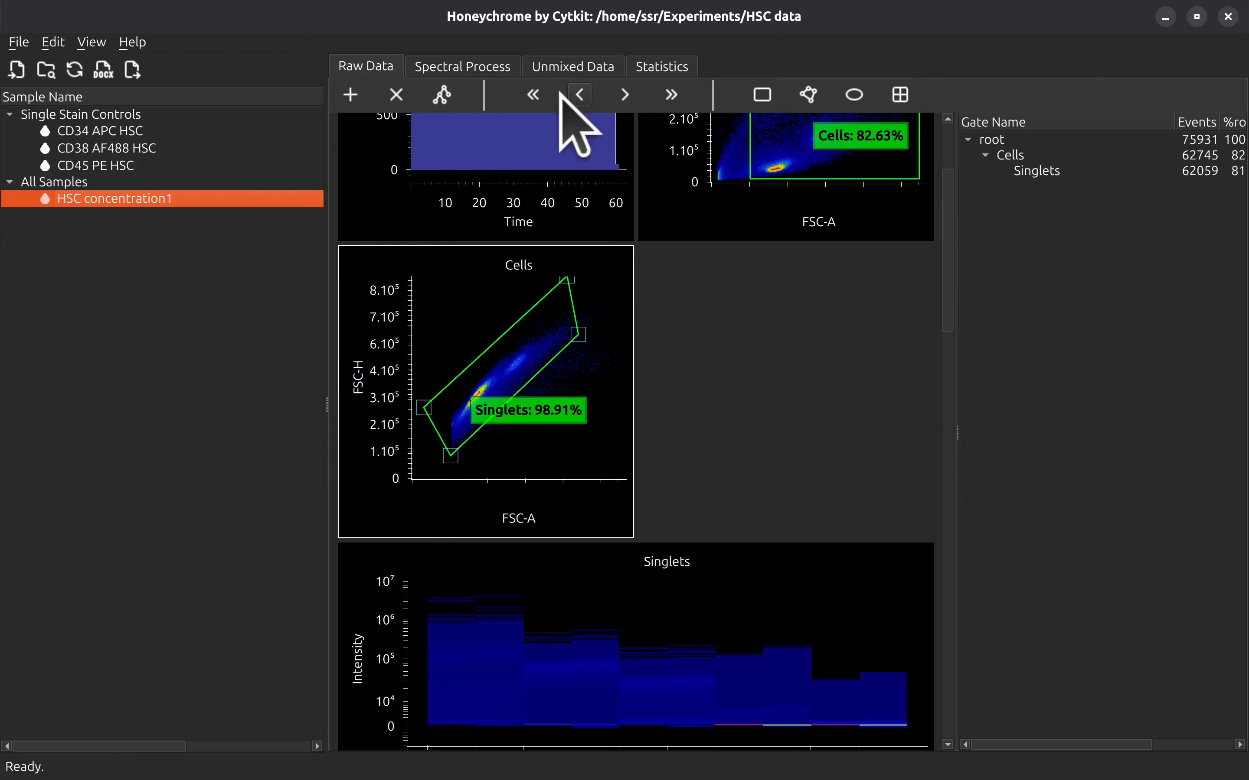
Step: Hide the gating hierarchy so the raw data plots use the full width
{"action": "left_click", "coordinate": [442, 95]}
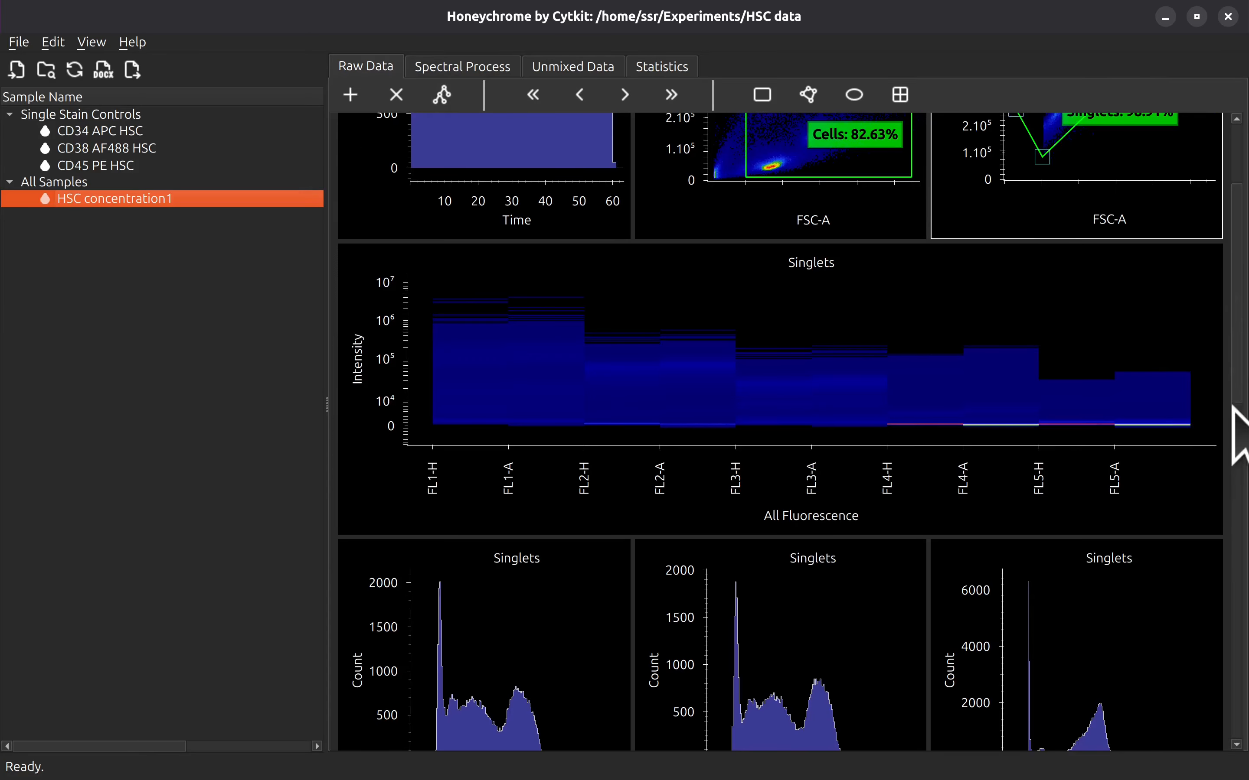
{"action": "left_click_drag", "start_coordinate": [1238, 375], "coordinate": [1222, 269]}
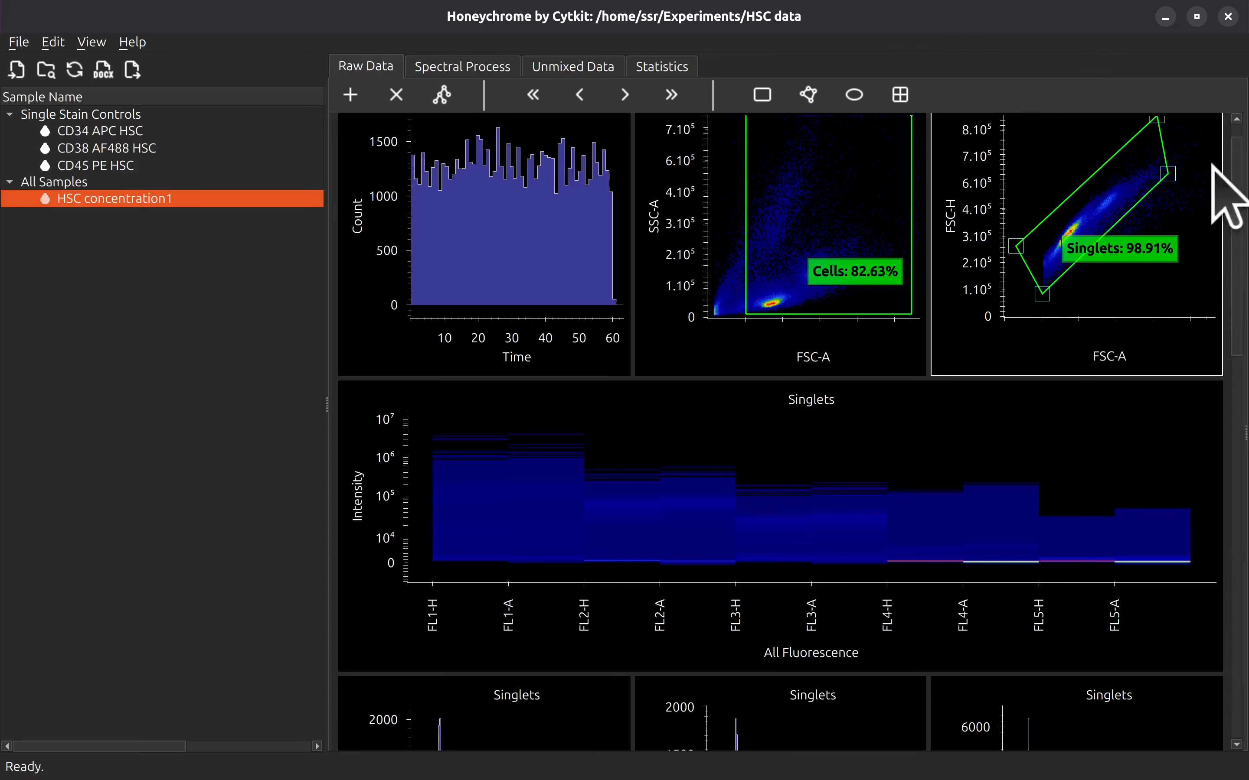
Step: Read the Spectral Process help on control types and auto-generating spectral controls, and hide it again
{"action": "left_click", "coordinate": [492, 66]}
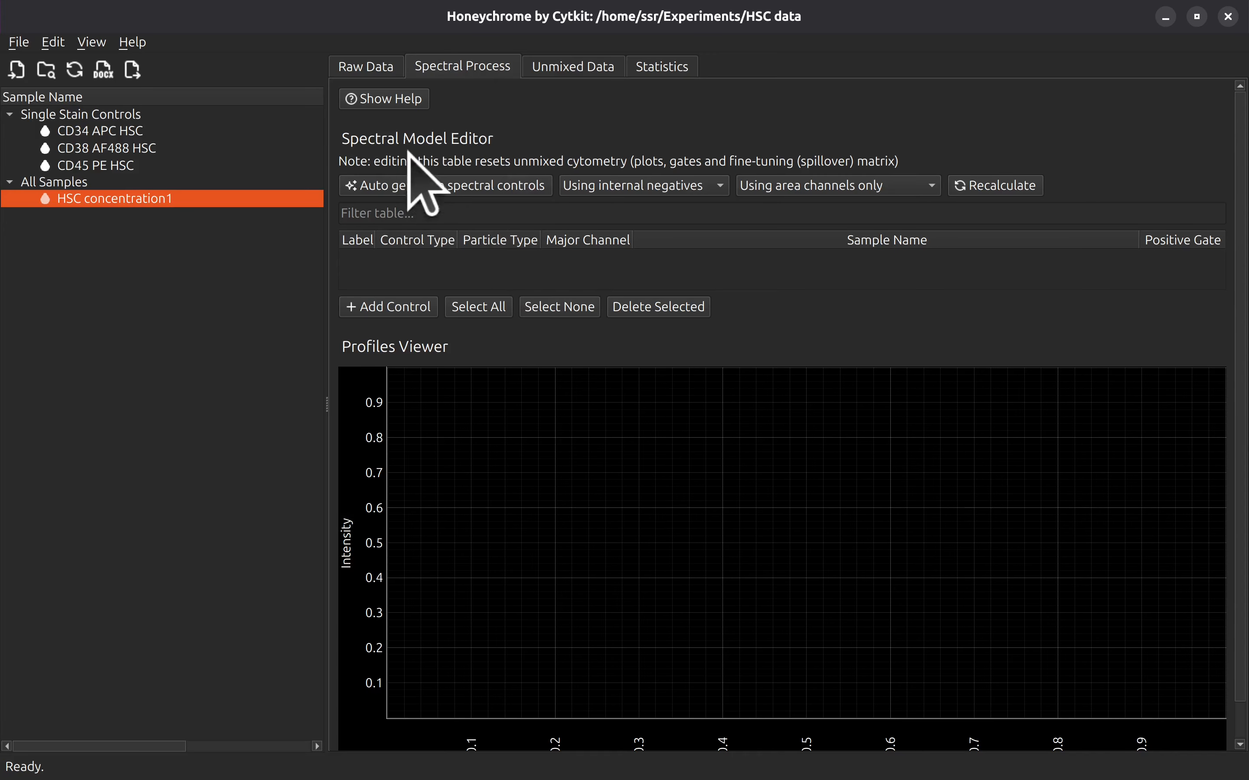
{"action": "left_click", "coordinate": [409, 99]}
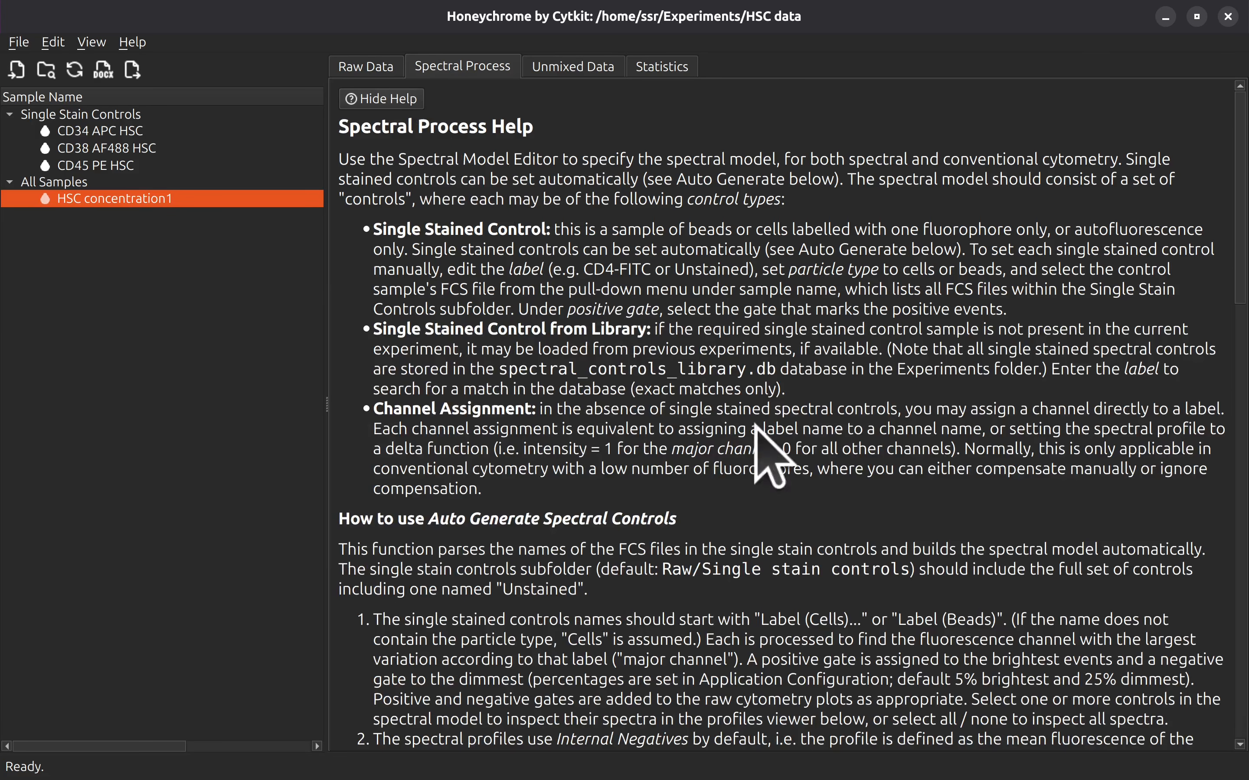
{"action": "scroll", "coordinate": [737, 356], "scroll_direction": "down", "scroll_amount": 8}
{"action": "scroll", "coordinate": [737, 358], "scroll_direction": "up", "scroll_amount": 8}
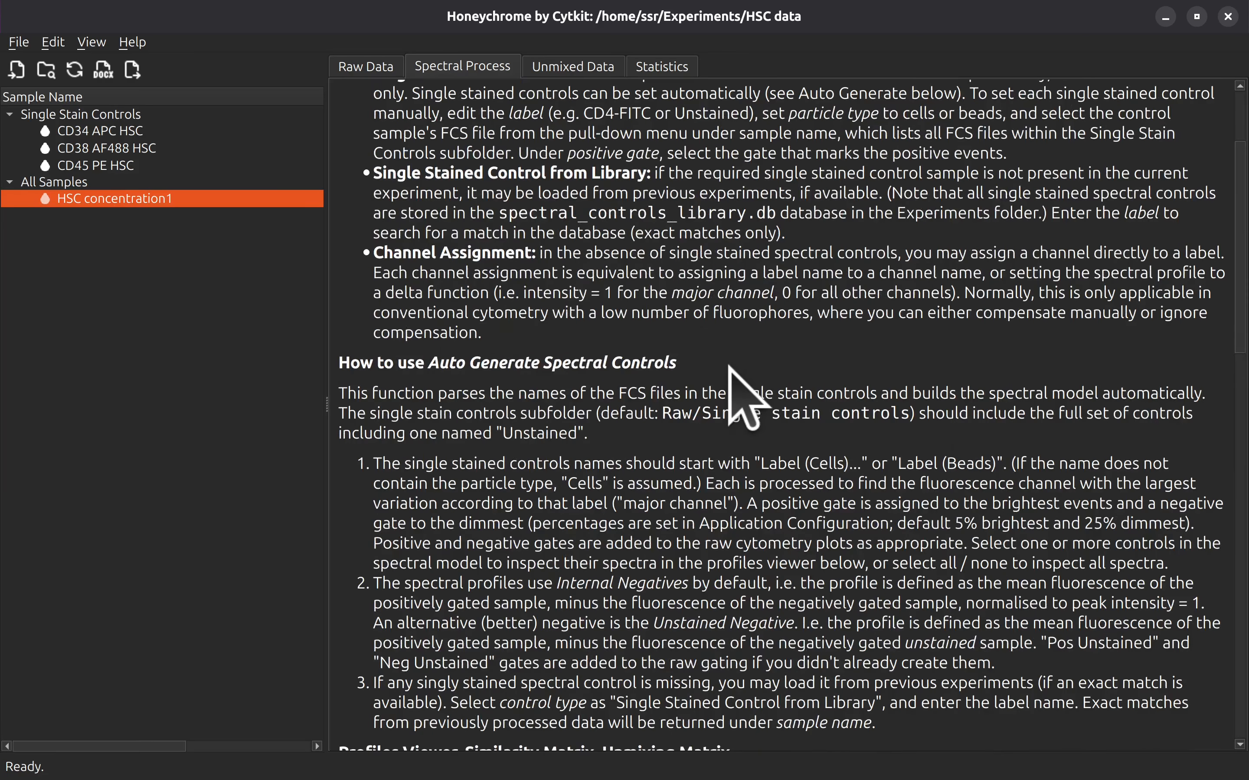
{"action": "left_click", "coordinate": [398, 100]}
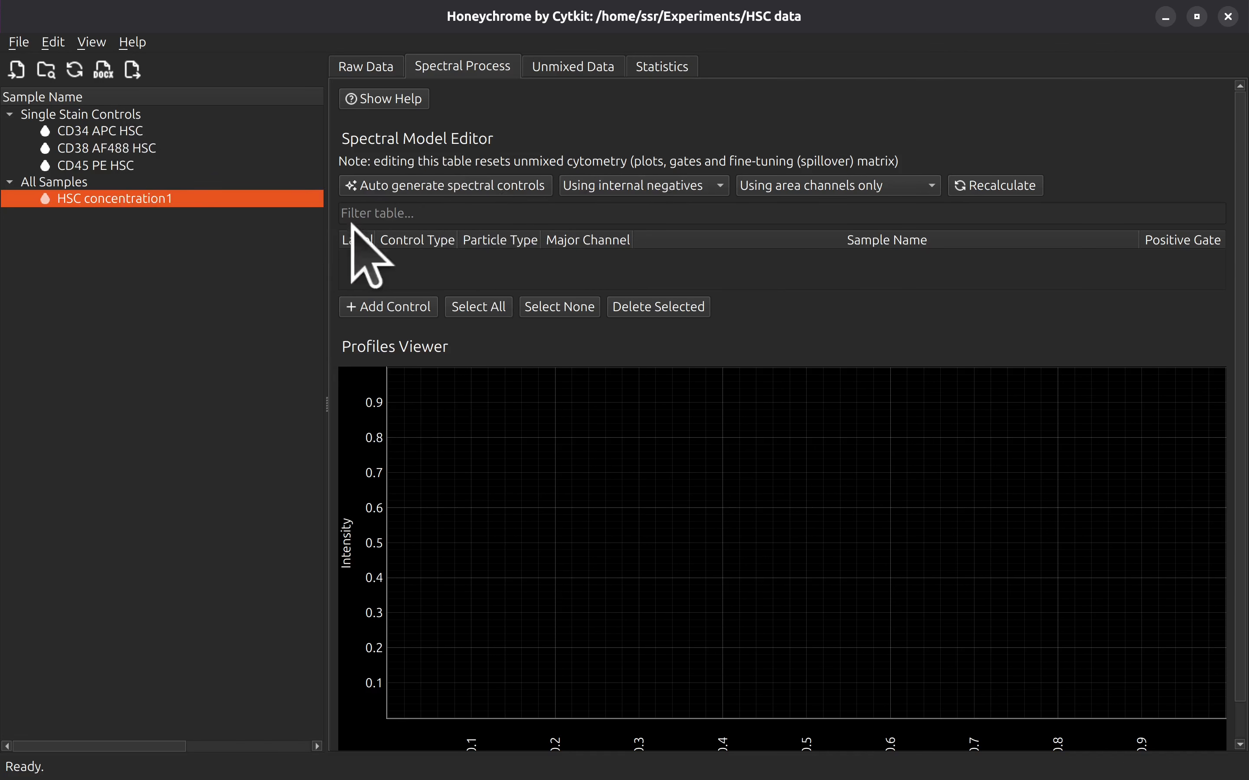
Step: Auto-generate the spectral controls using internal negatives and area channels only, and review the profiles, similarity and unmixing matrices
{"action": "left_click", "coordinate": [463, 190]}
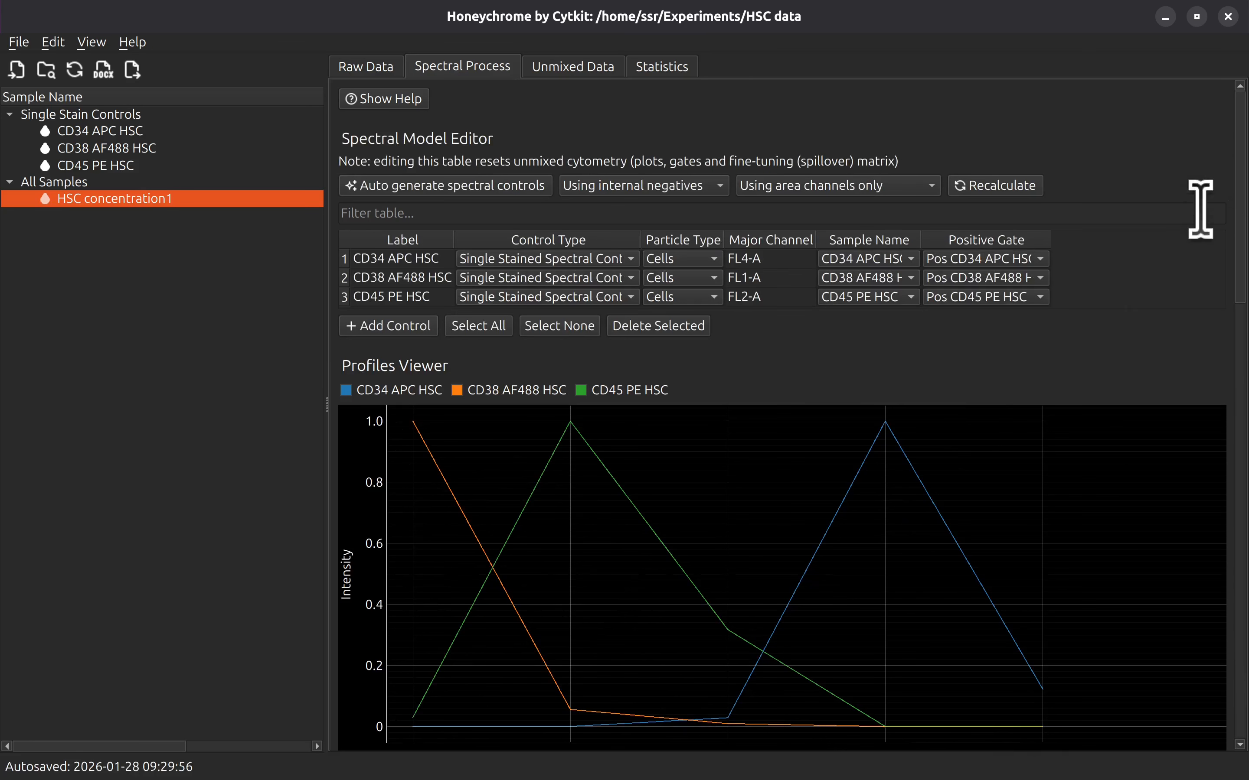
{"action": "scroll", "coordinate": [1239, 191], "scroll_direction": "down", "scroll_amount": 3}
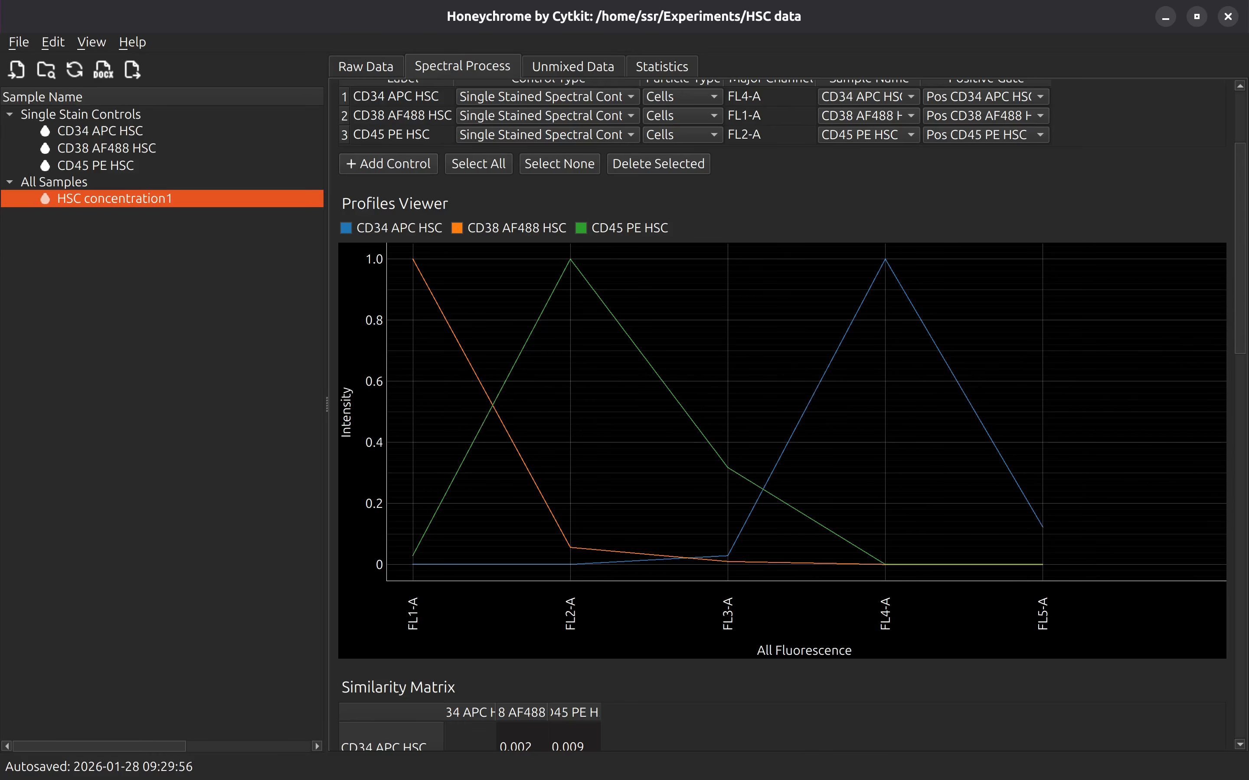
{"action": "left_click_drag", "start_coordinate": [1244, 242], "coordinate": [1244, 398]}
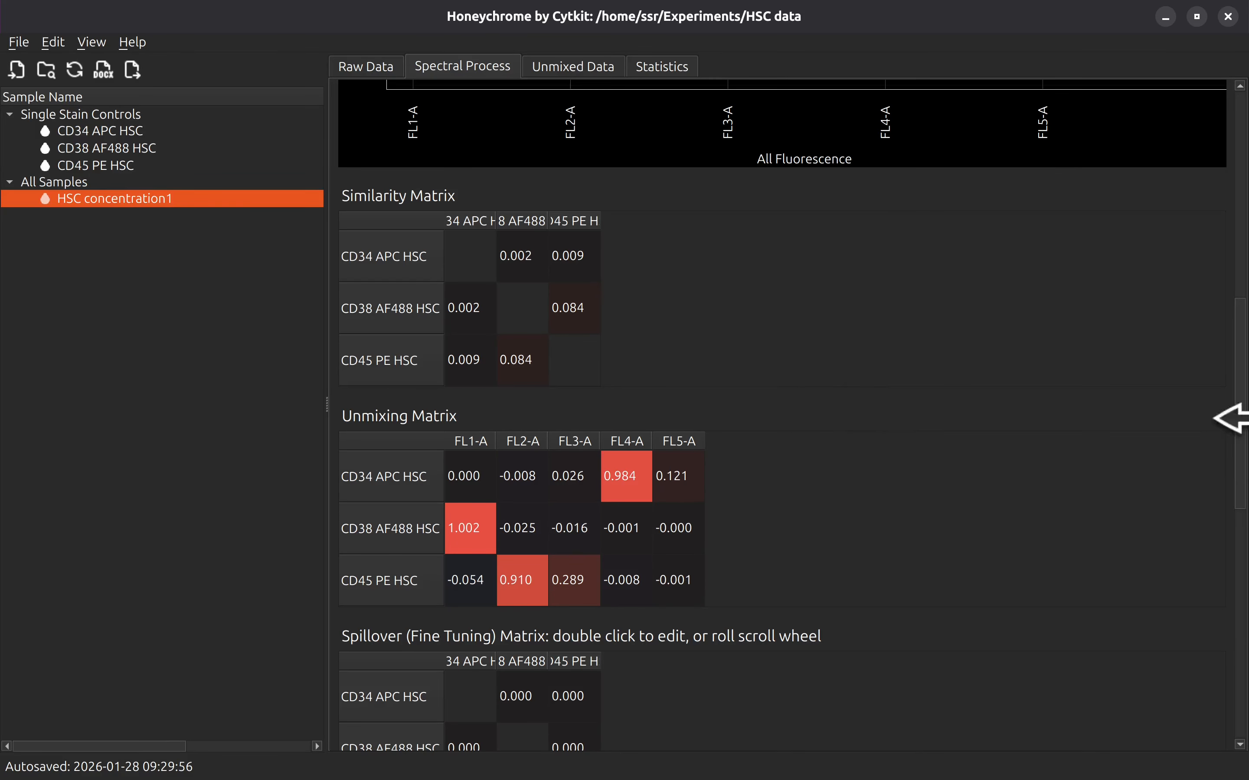
{"action": "left_click_drag", "start_coordinate": [1242, 415], "coordinate": [1242, 467]}
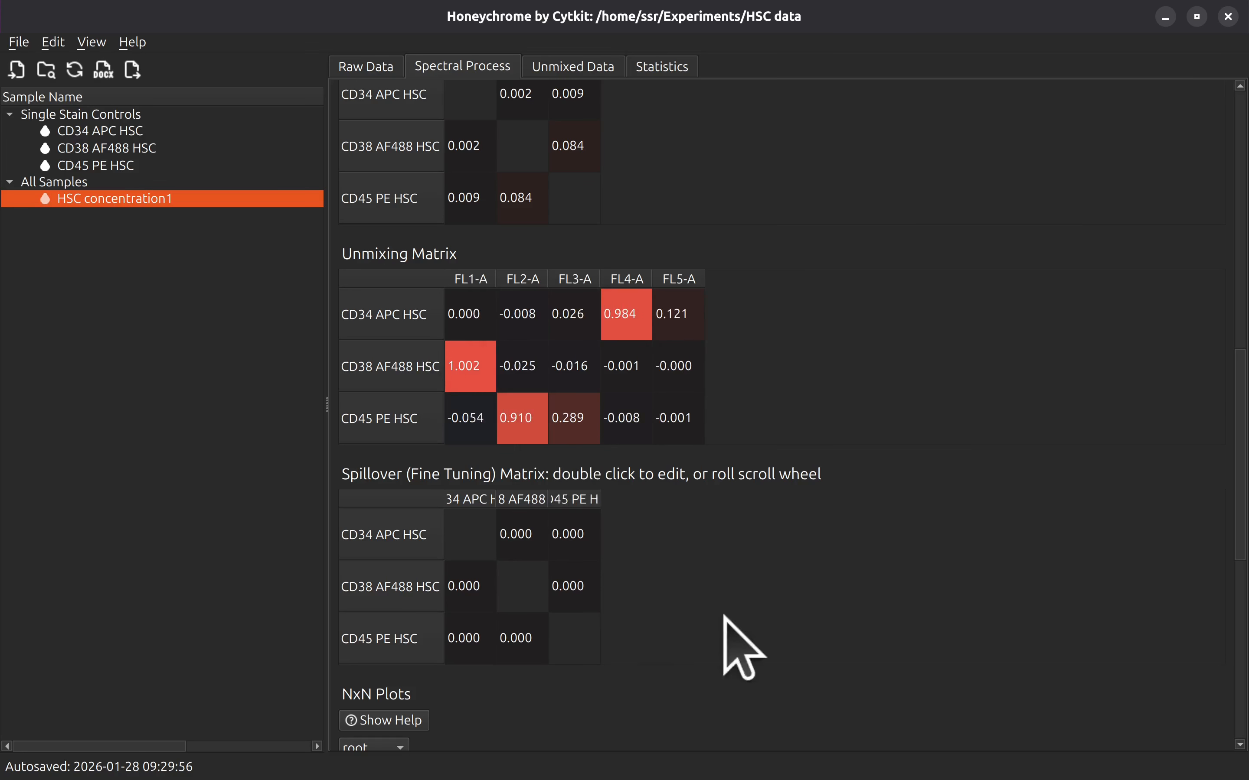
Step: Try a spillover of 0.002 in the CD34 APC row and CD38 AF488 column of the fine-tuning matrix, and return it to 0.000
{"action": "left_click_drag", "start_coordinate": [1238, 379], "coordinate": [1242, 446]}
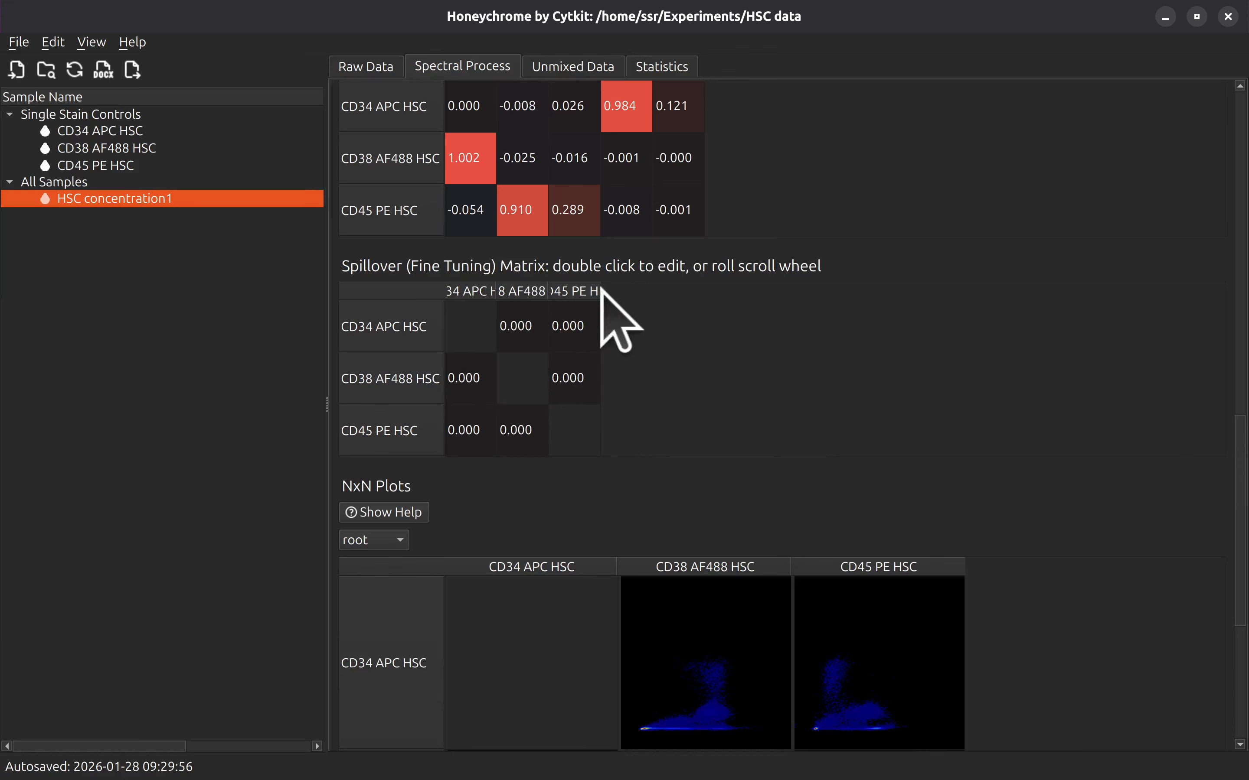
{"action": "double_click", "coordinate": [529, 333]}
{"action": "left_click", "coordinate": [610, 337]}
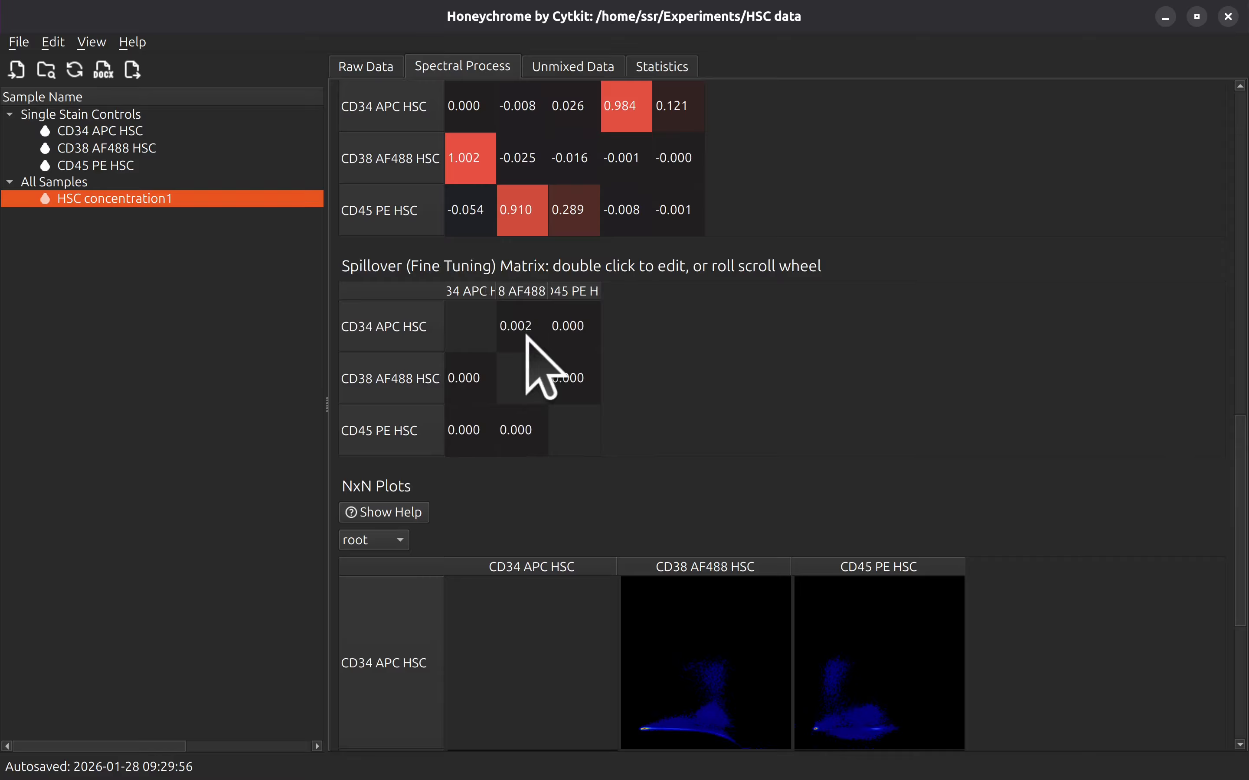
{"action": "scroll", "coordinate": [526, 335], "scroll_direction": "down", "scroll_amount": 2}
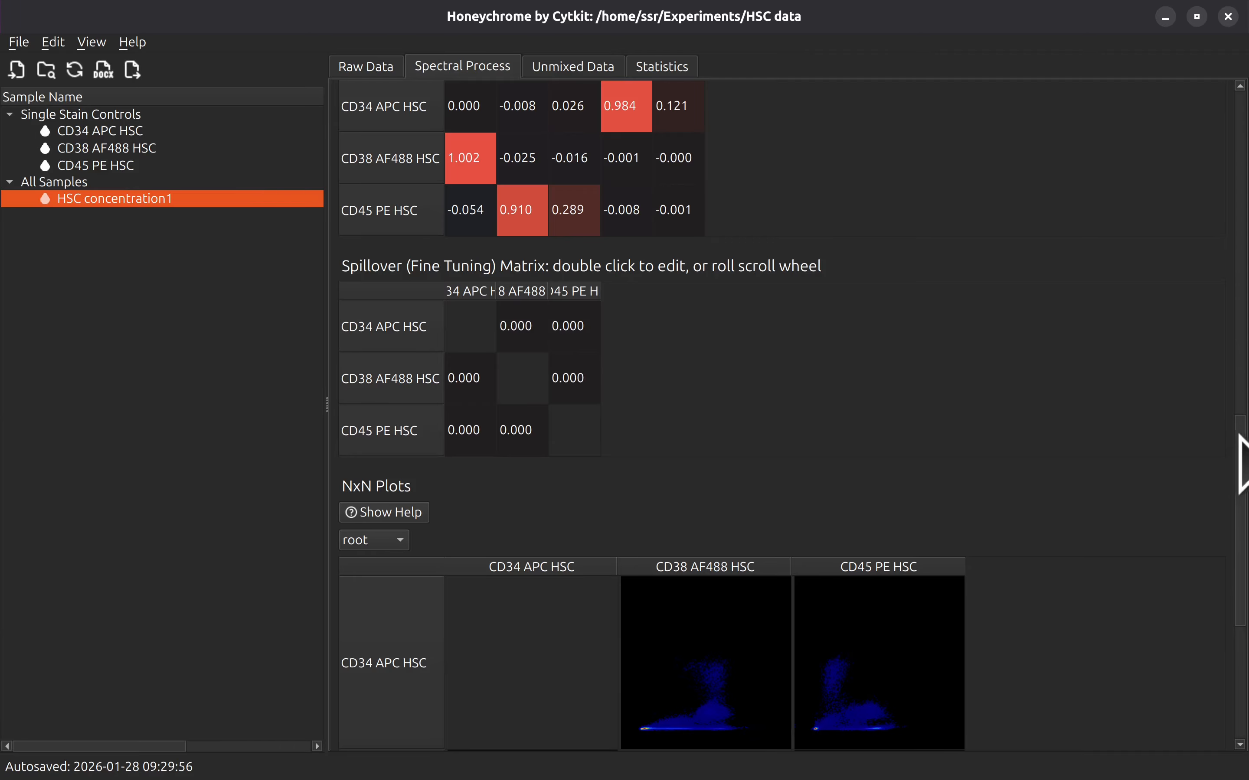
Step: Compare the NxN plots of the CD45 PE, CD38 AF488 and CD34 APC controls, and return to HSC concentration1
{"action": "left_click_drag", "start_coordinate": [1240, 436], "coordinate": [1244, 600]}
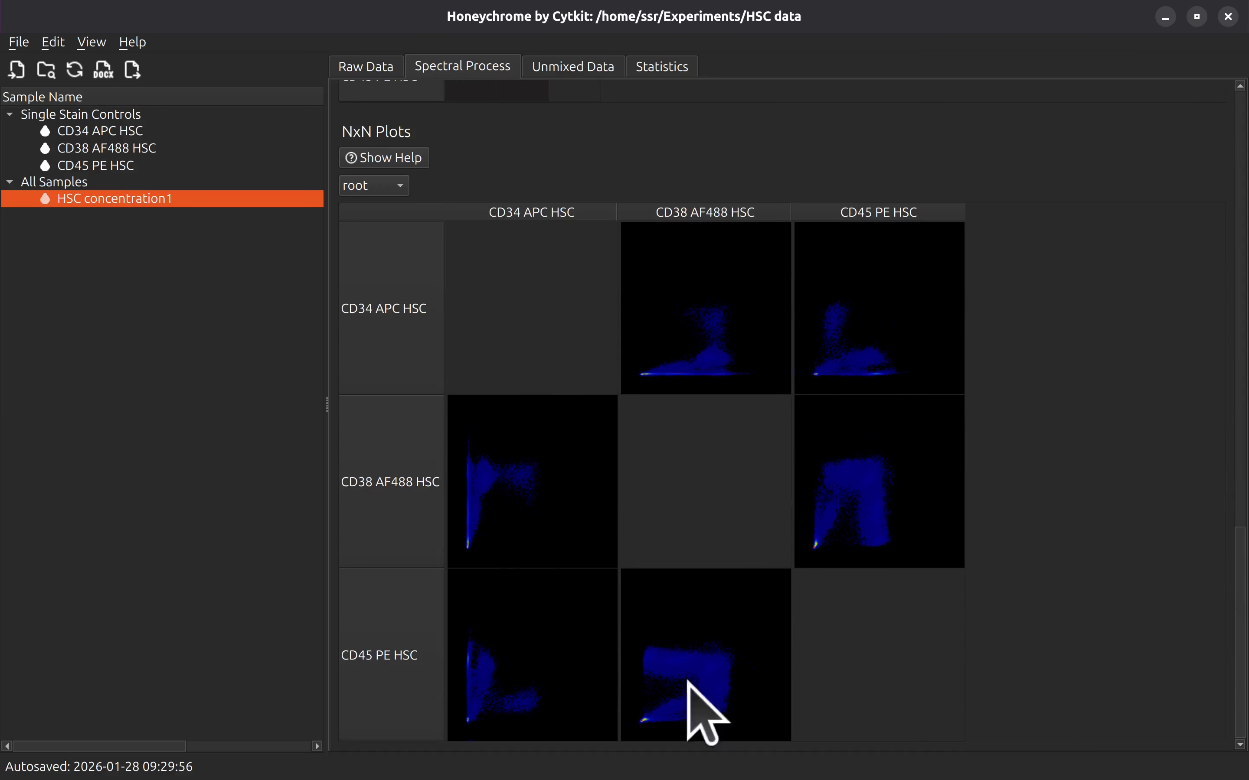
{"action": "left_click", "coordinate": [126, 166]}
{"action": "left_click", "coordinate": [150, 149]}
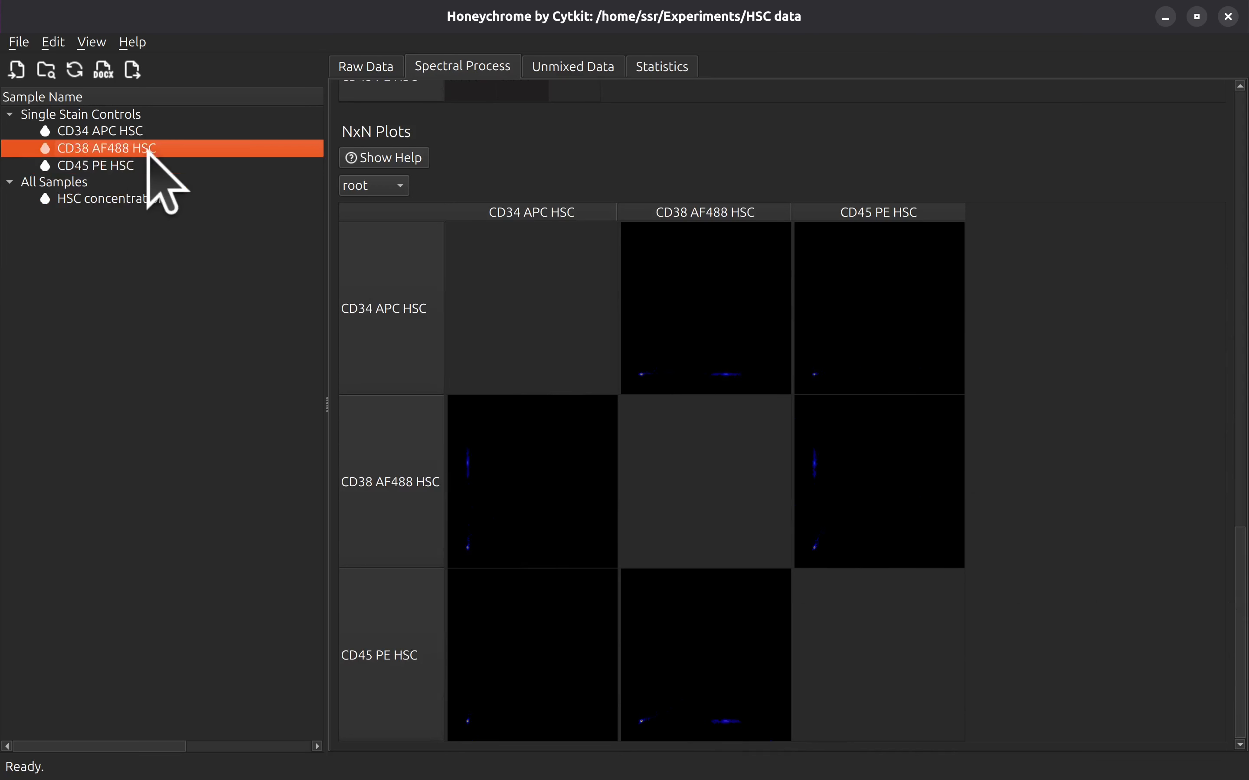
{"action": "left_click", "coordinate": [146, 131]}
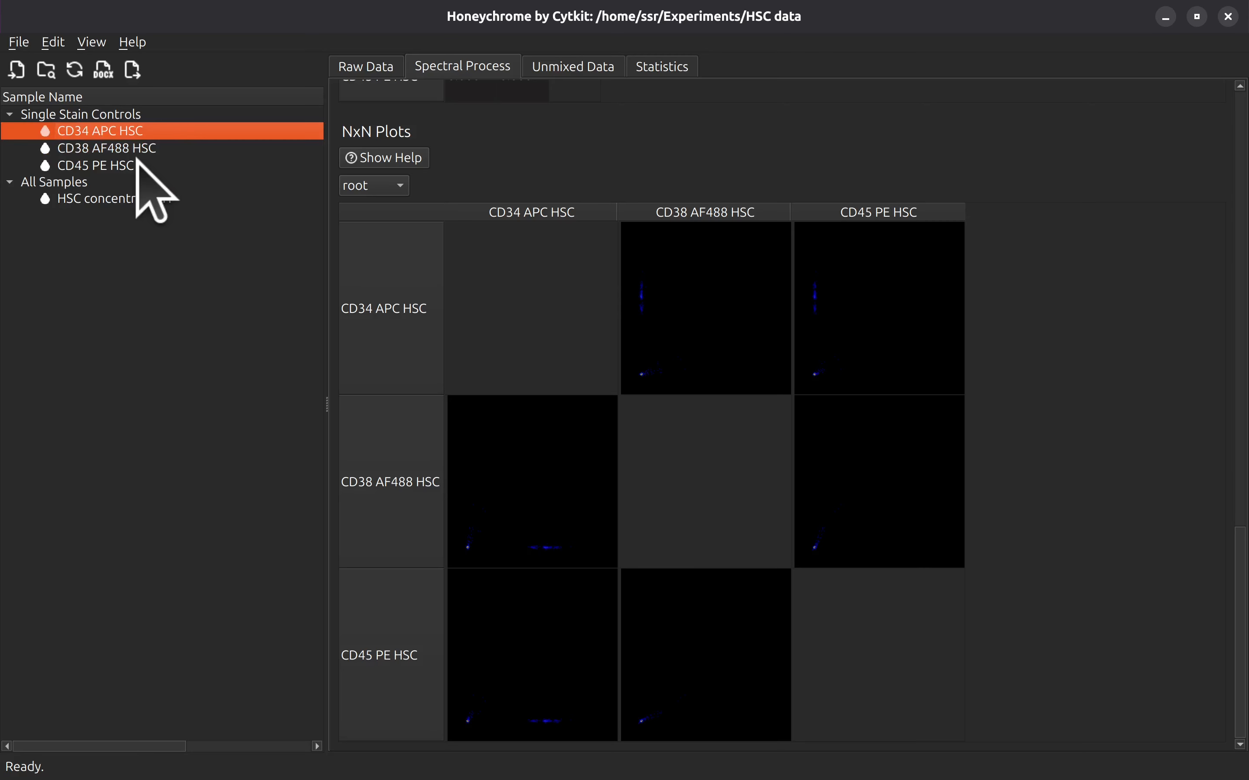
{"action": "left_click", "coordinate": [128, 149]}
{"action": "left_click", "coordinate": [133, 166]}
{"action": "left_click", "coordinate": [142, 199]}
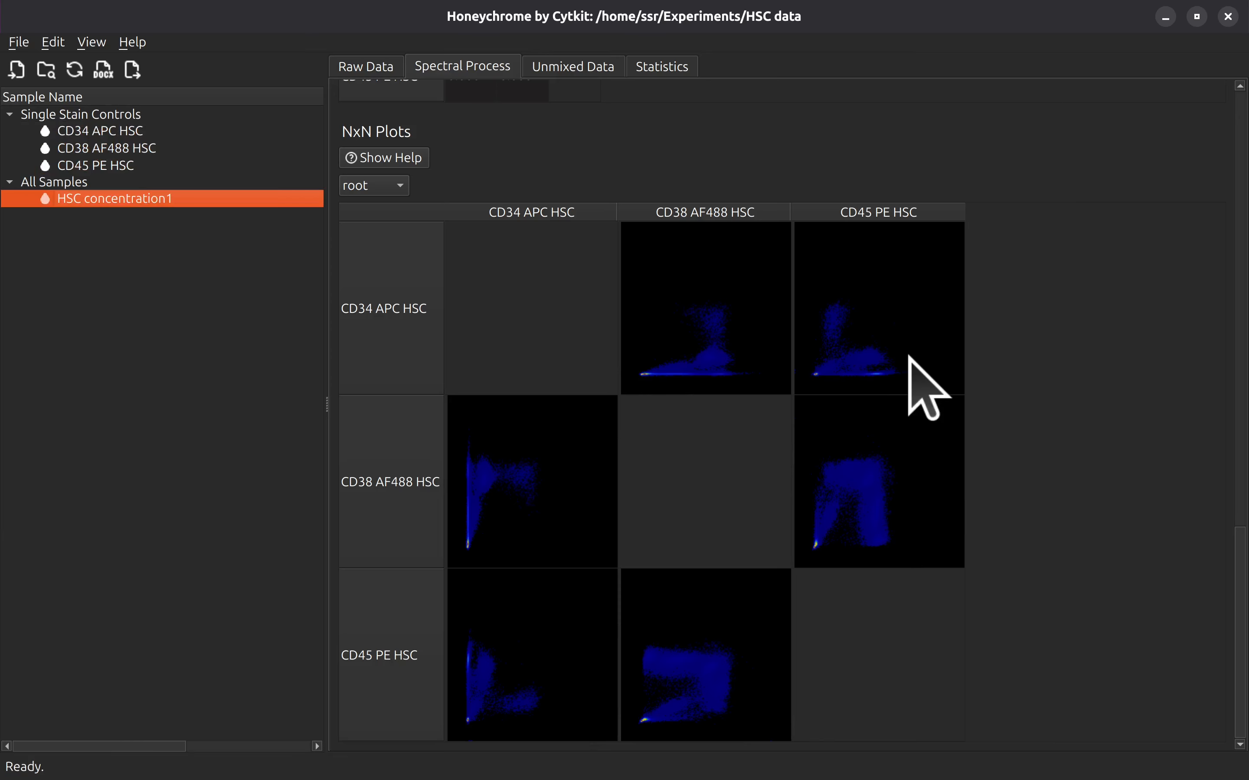
Step: Try fine-tuning the CD34 APC against CD45 PE spillover directly on its NxN plot, and reverse the adjustment
{"action": "left_click", "coordinate": [916, 371]}
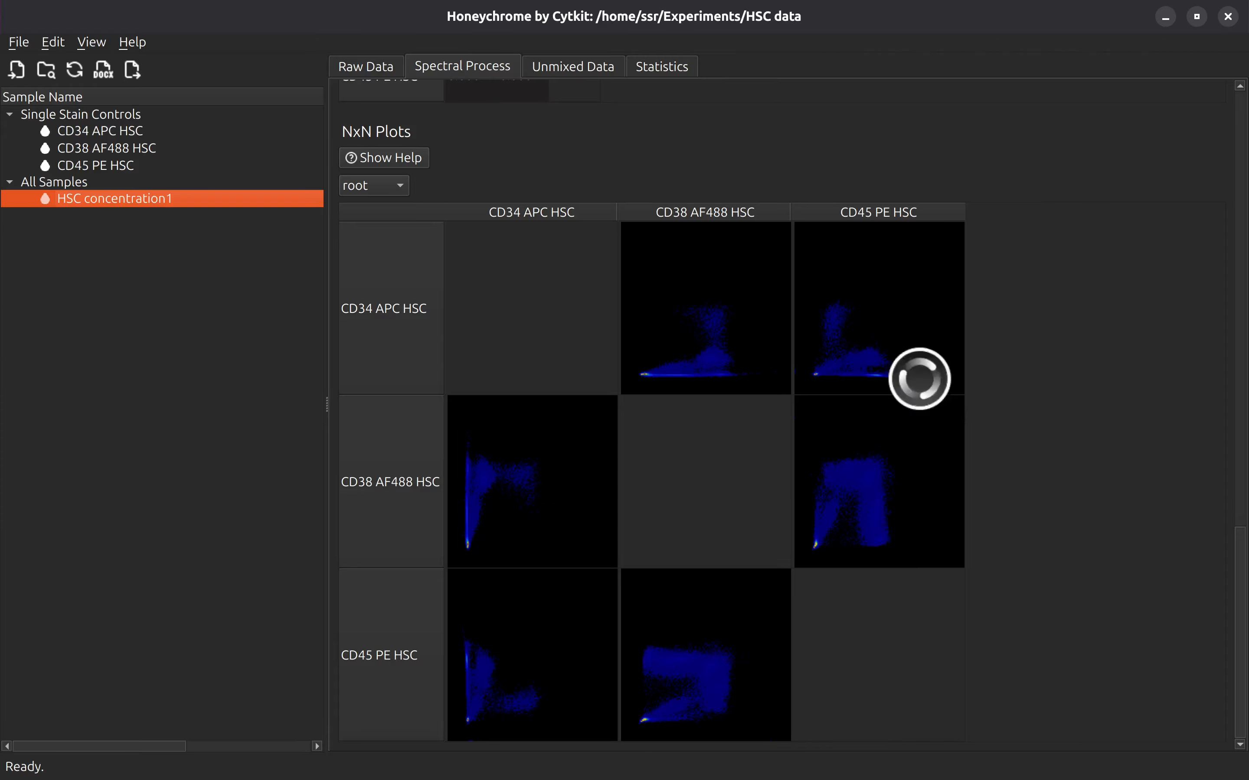
{"action": "scroll", "coordinate": [916, 371], "scroll_direction": "up", "scroll_amount": 1}
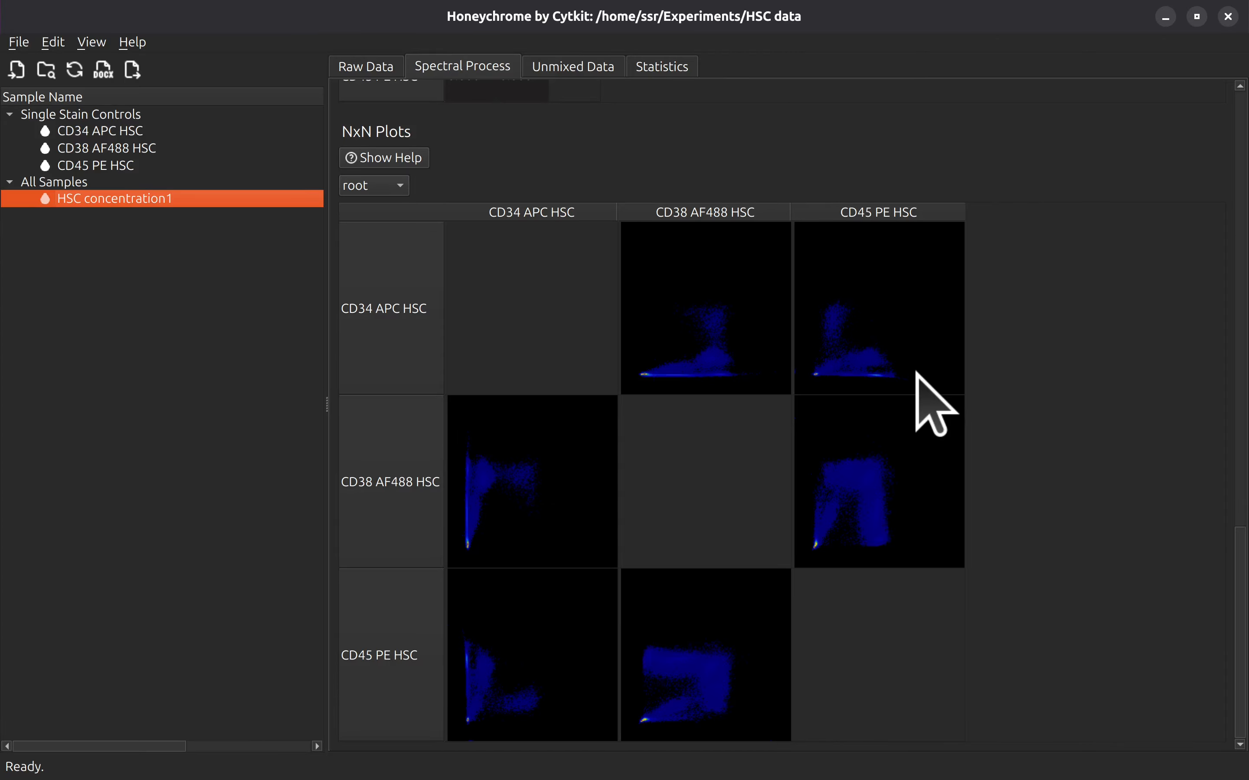
{"action": "scroll", "coordinate": [915, 371], "scroll_direction": "down", "scroll_amount": 1}
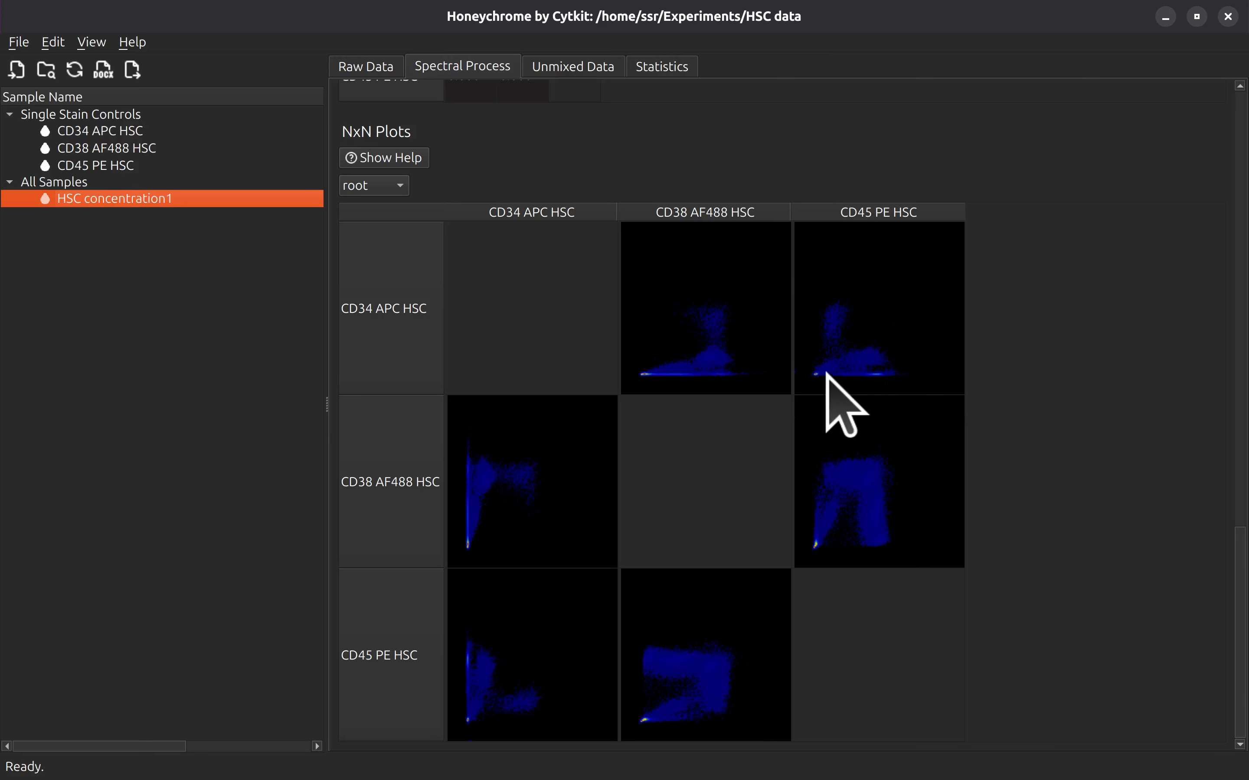
Step: Set the gate shown in the NxN plots to Singlets
{"action": "left_click", "coordinate": [391, 190]}
{"action": "left_click", "coordinate": [385, 233]}
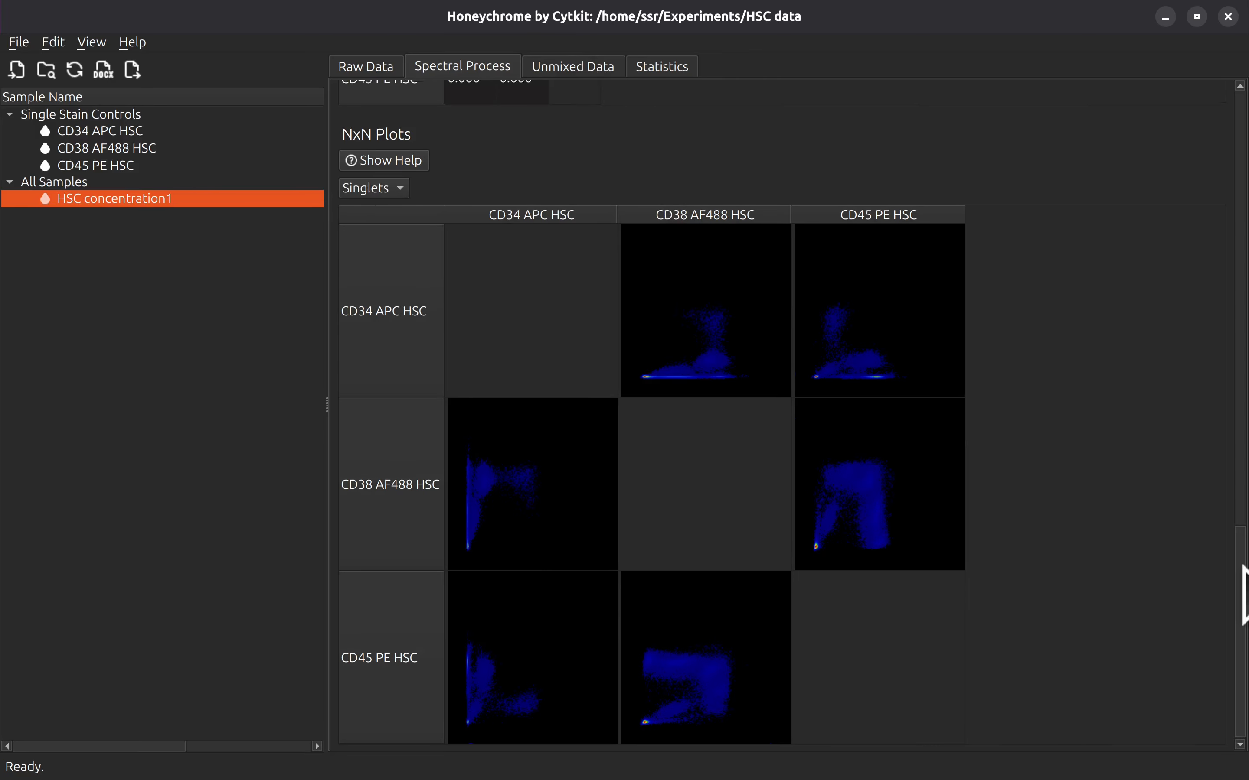
{"action": "left_click_drag", "start_coordinate": [1243, 594], "coordinate": [1218, 125]}
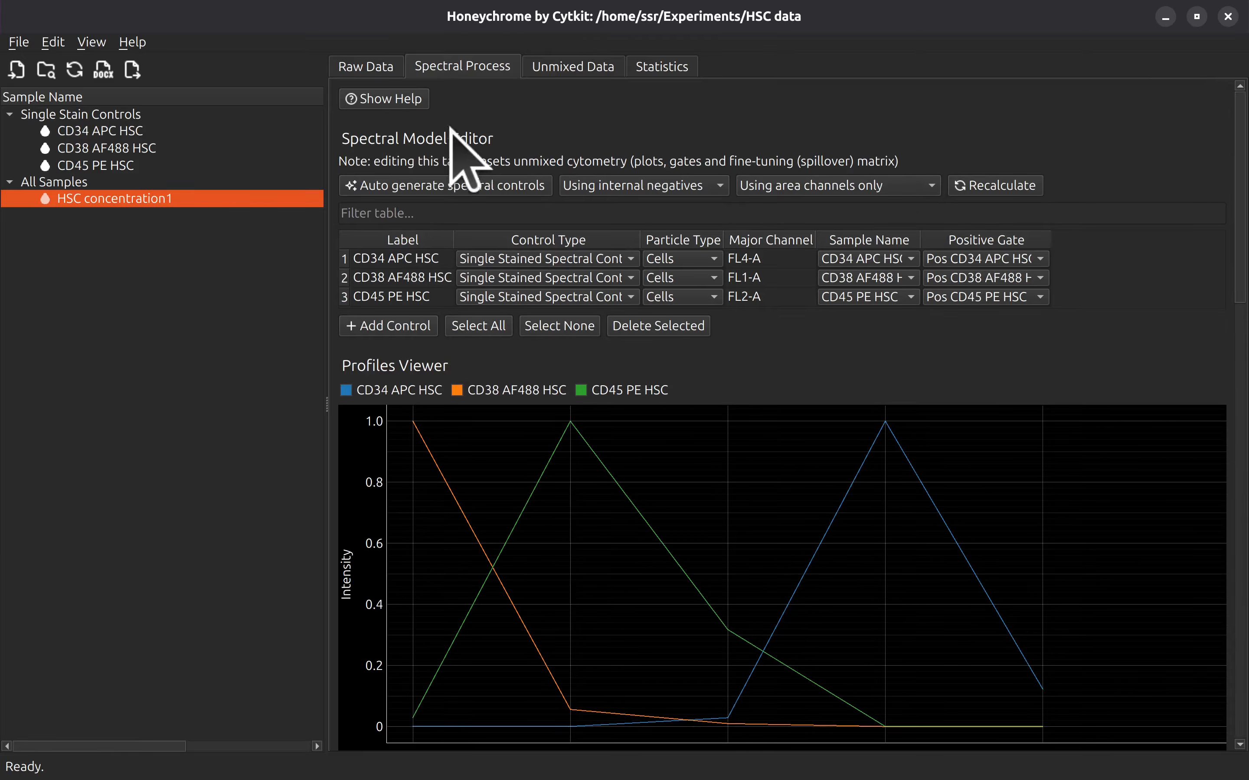
Step: In the unmixed data, create a new plot from the Singlets gate and keep Singlets as its source
{"action": "left_click", "coordinate": [583, 65]}
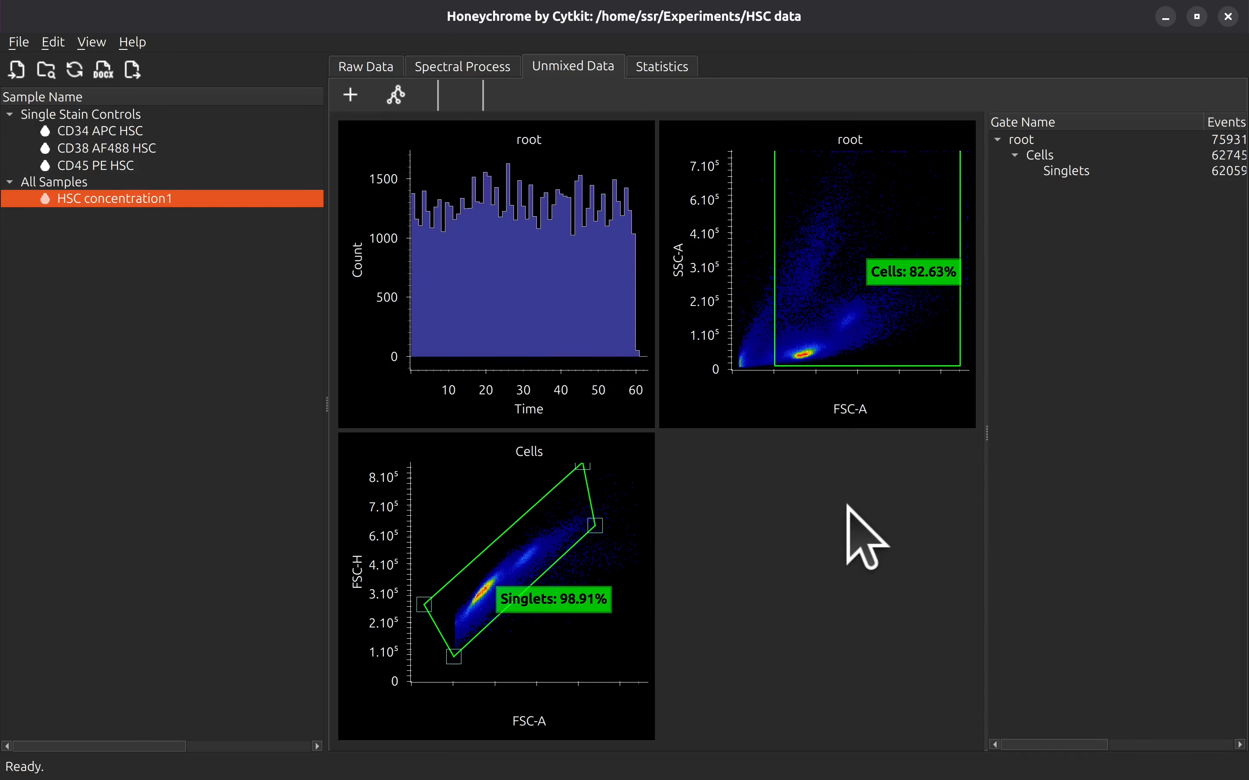
{"action": "left_click", "coordinate": [516, 502]}
{"action": "right_click", "coordinate": [518, 552]}
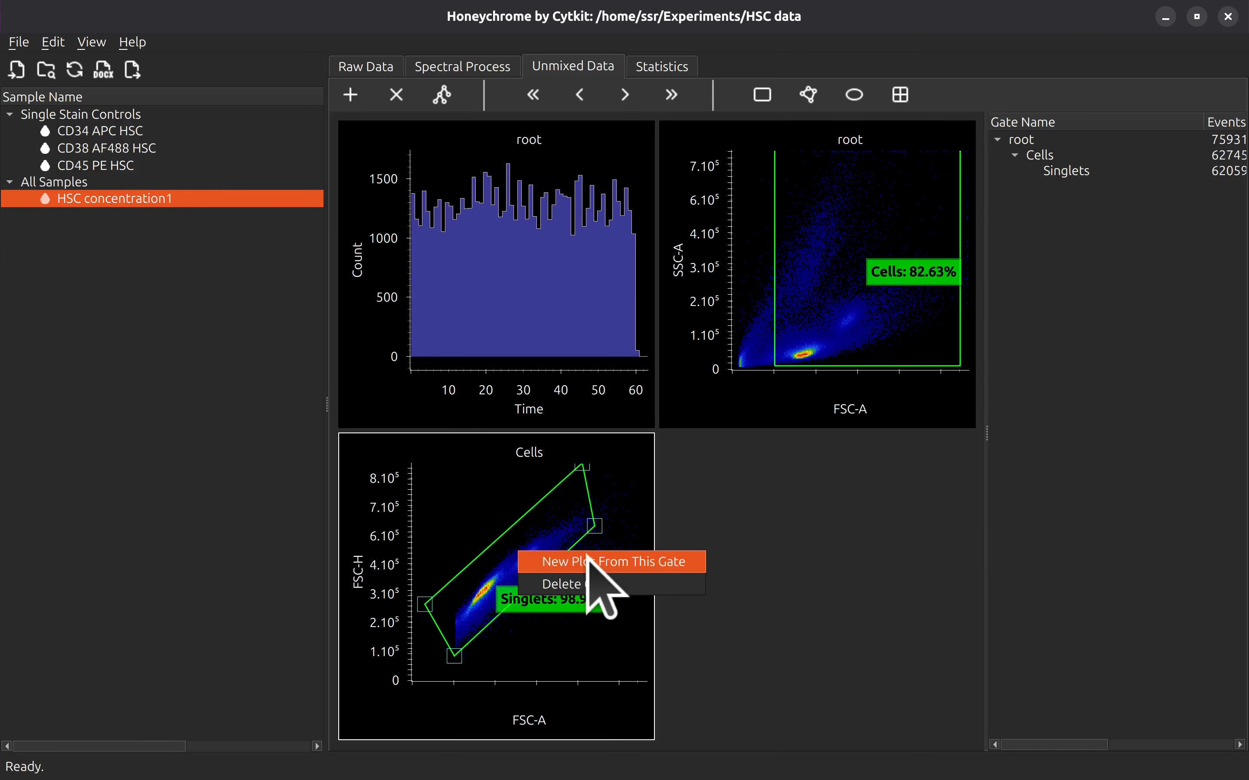
{"action": "left_click", "coordinate": [591, 562]}
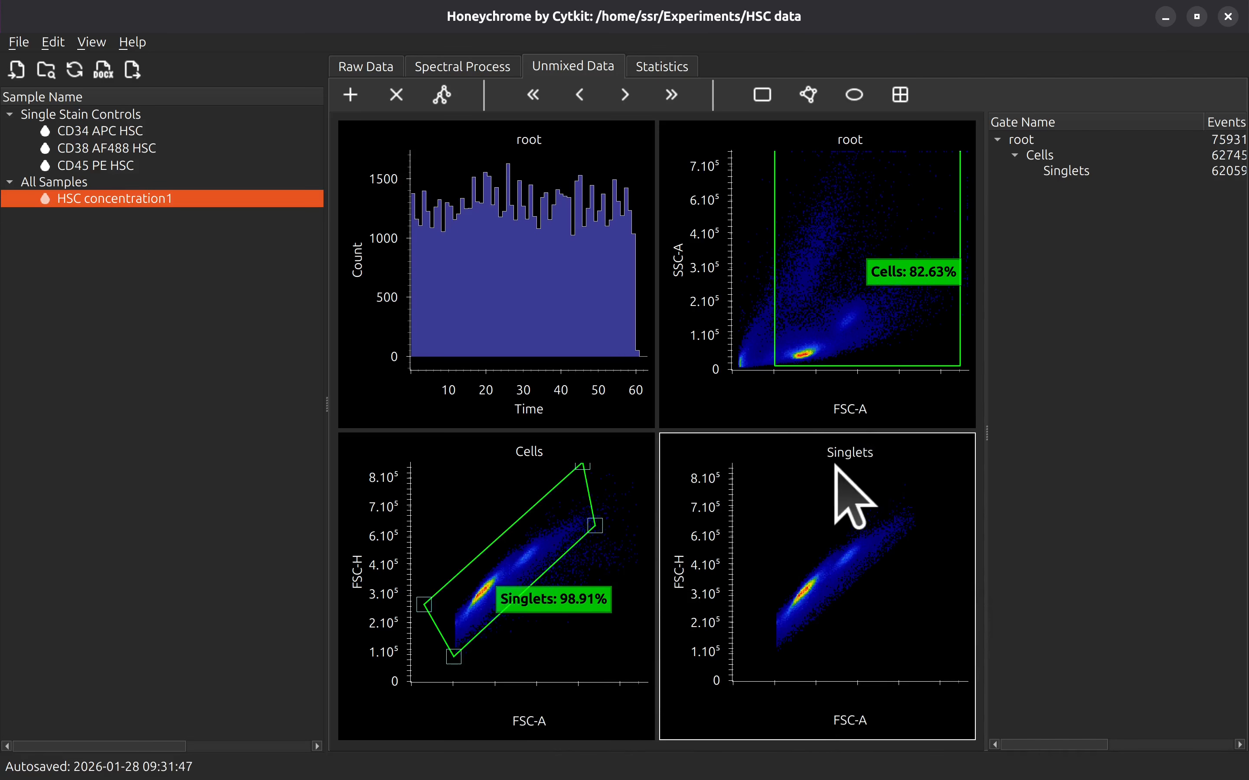
{"action": "left_click", "coordinate": [857, 453]}
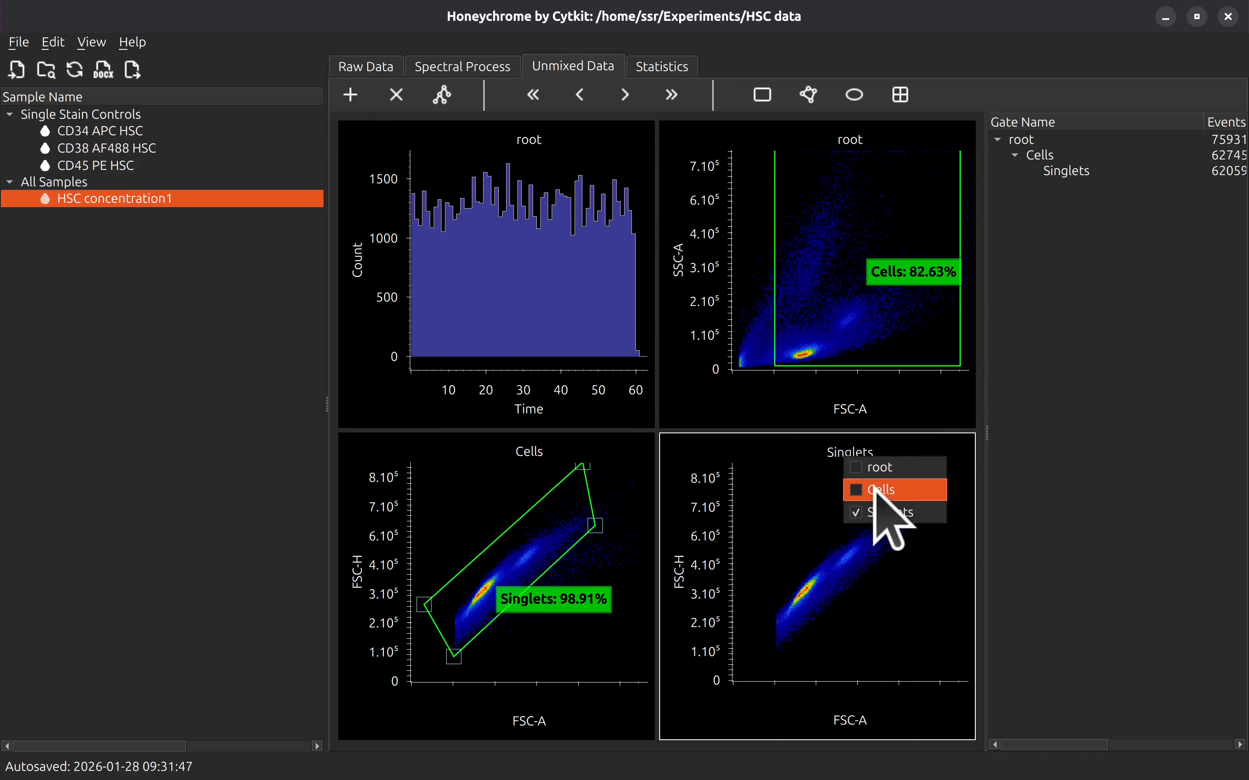
{"action": "left_click", "coordinate": [854, 633]}
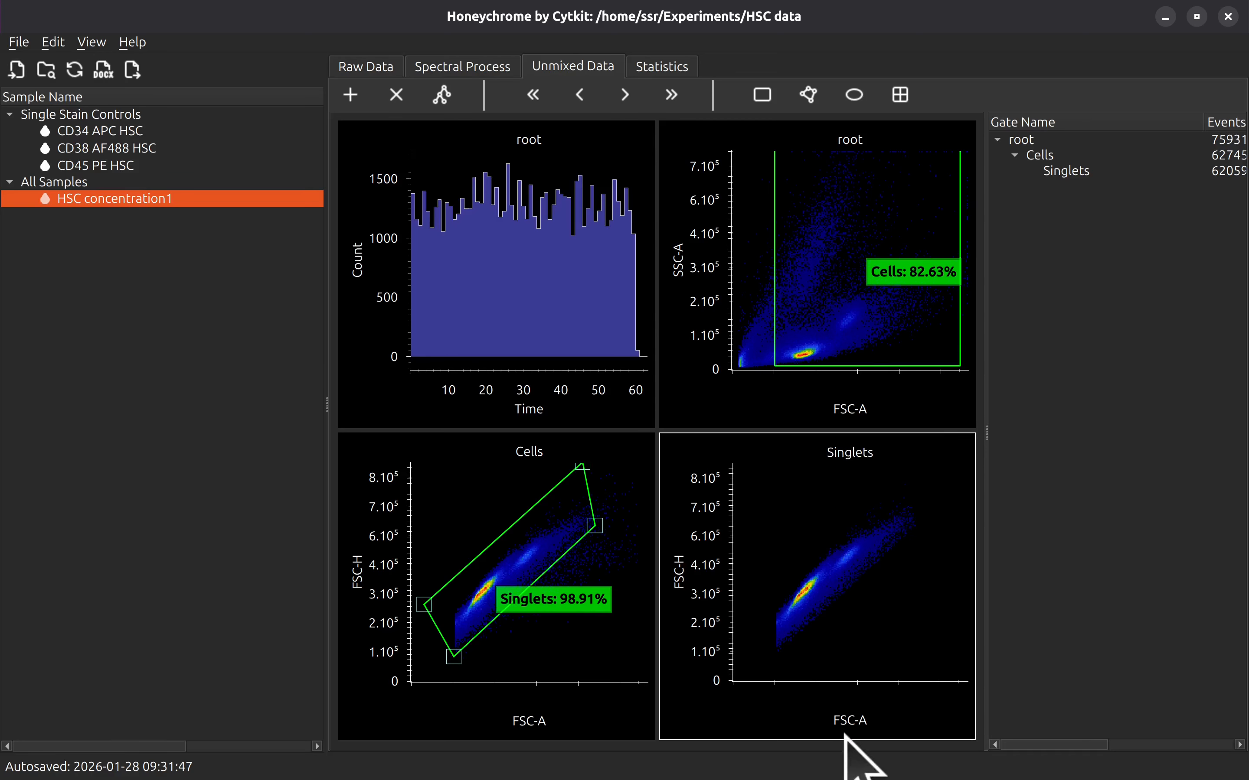
Step: Set the new Singlets plot's horizontal axis to CD34 APC HSC and its vertical axis to CD38 AF488 HSC
{"action": "left_click", "coordinate": [850, 721]}
{"action": "left_click", "coordinate": [893, 640]}
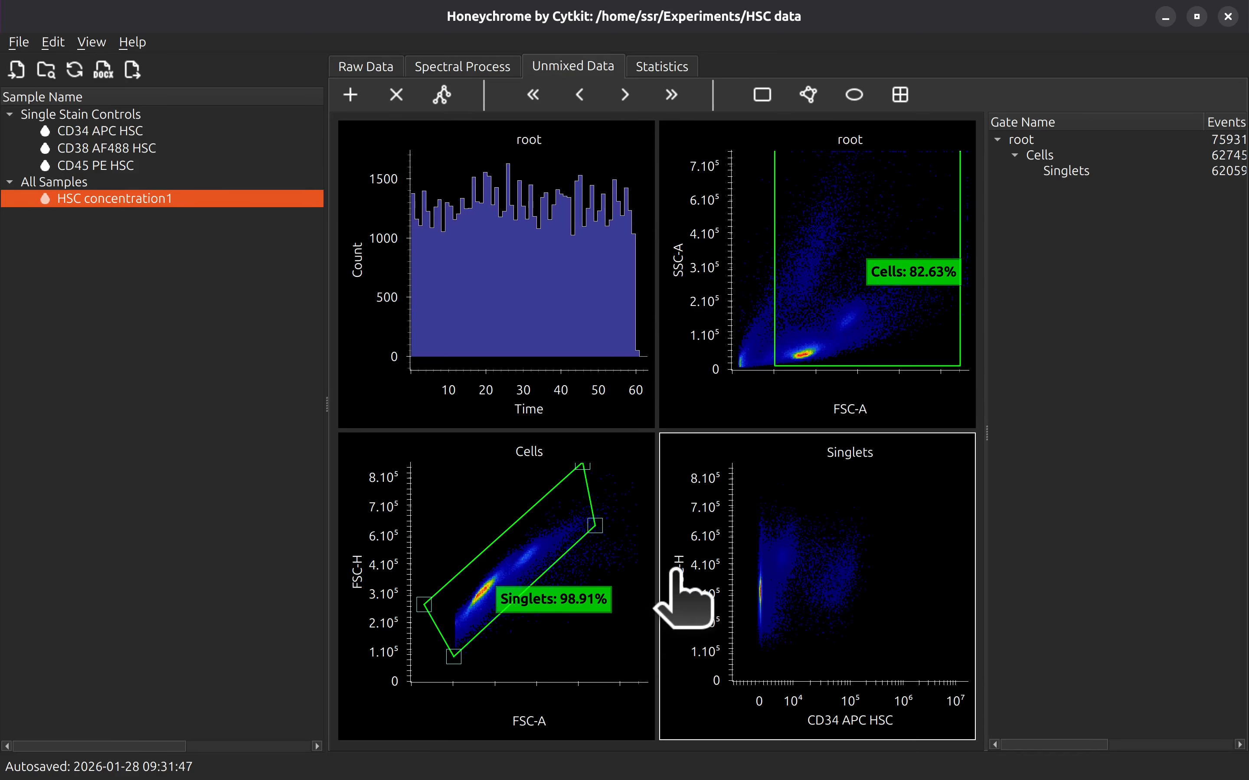
{"action": "left_click", "coordinate": [671, 574]}
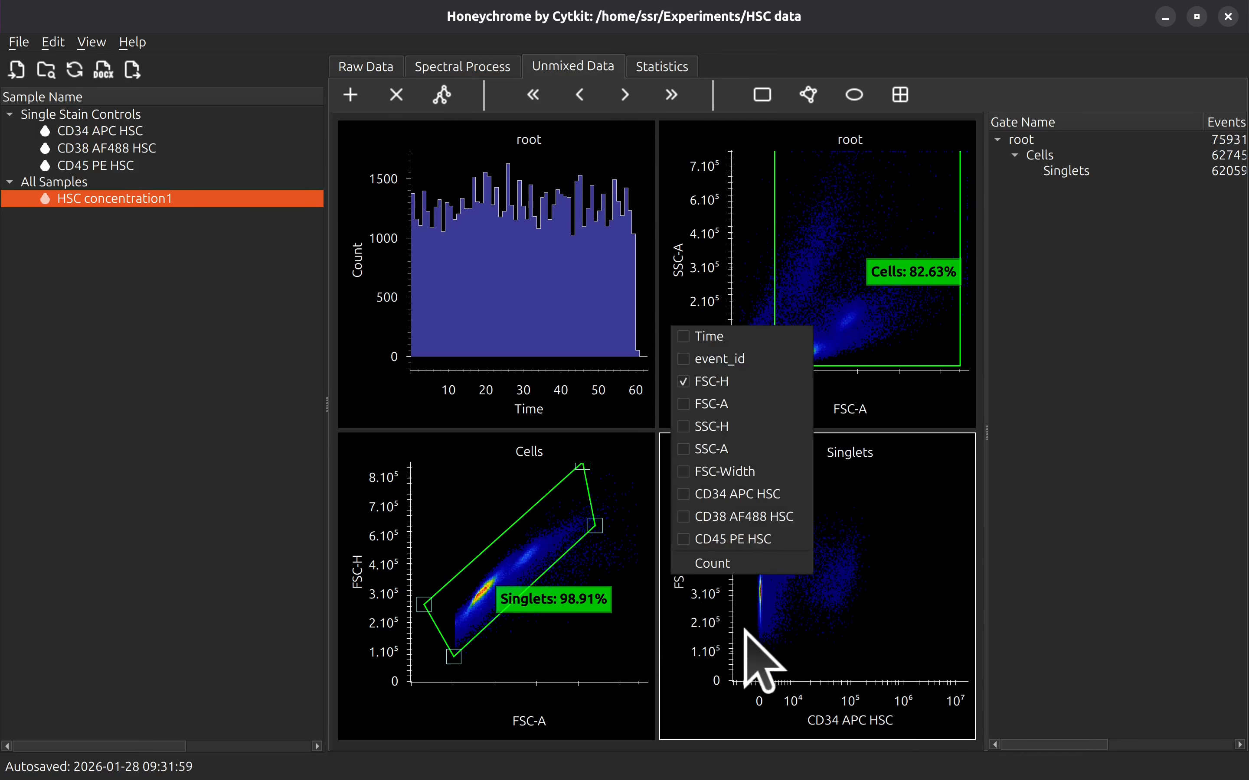
{"action": "left_click", "coordinate": [773, 514]}
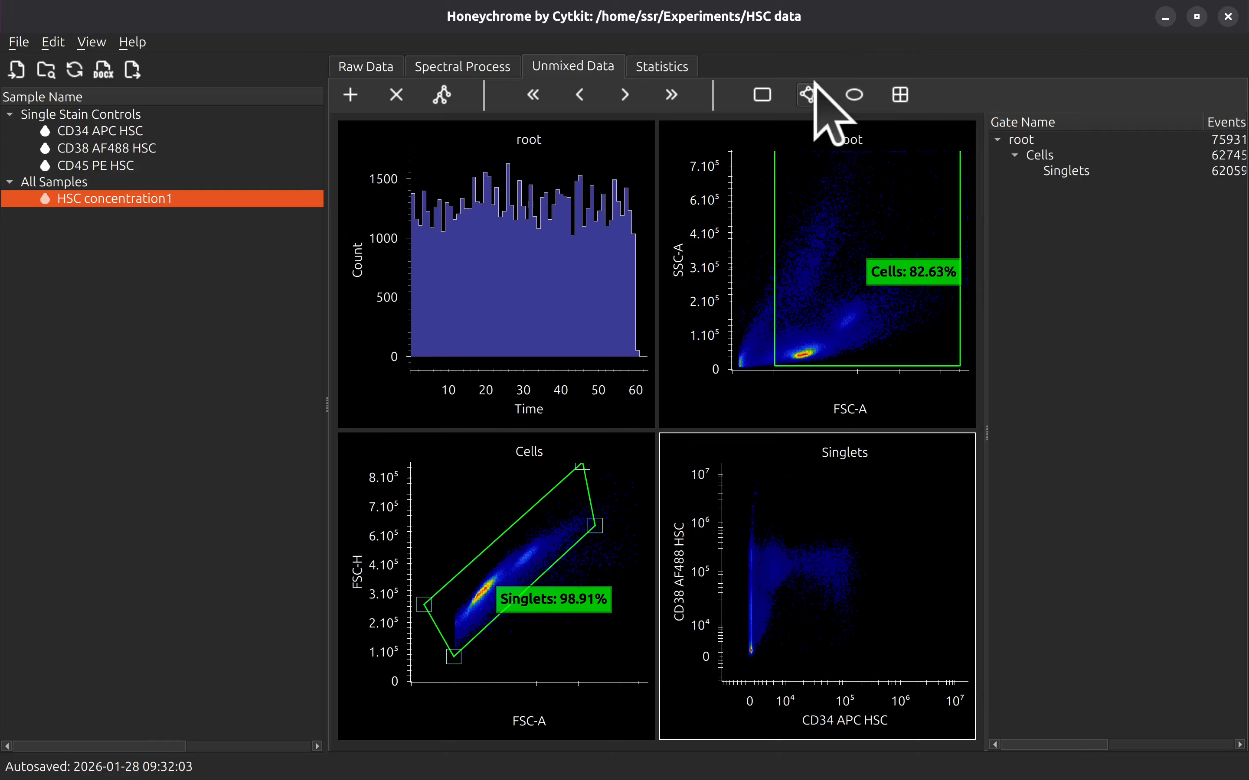
Step: Draw a five-point polygon gate around the CD34-positive population in the CD38 AF488/CD34 APC plot and name it HSCs
{"action": "left_click", "coordinate": [809, 94]}
{"action": "left_click", "coordinate": [786, 582]}
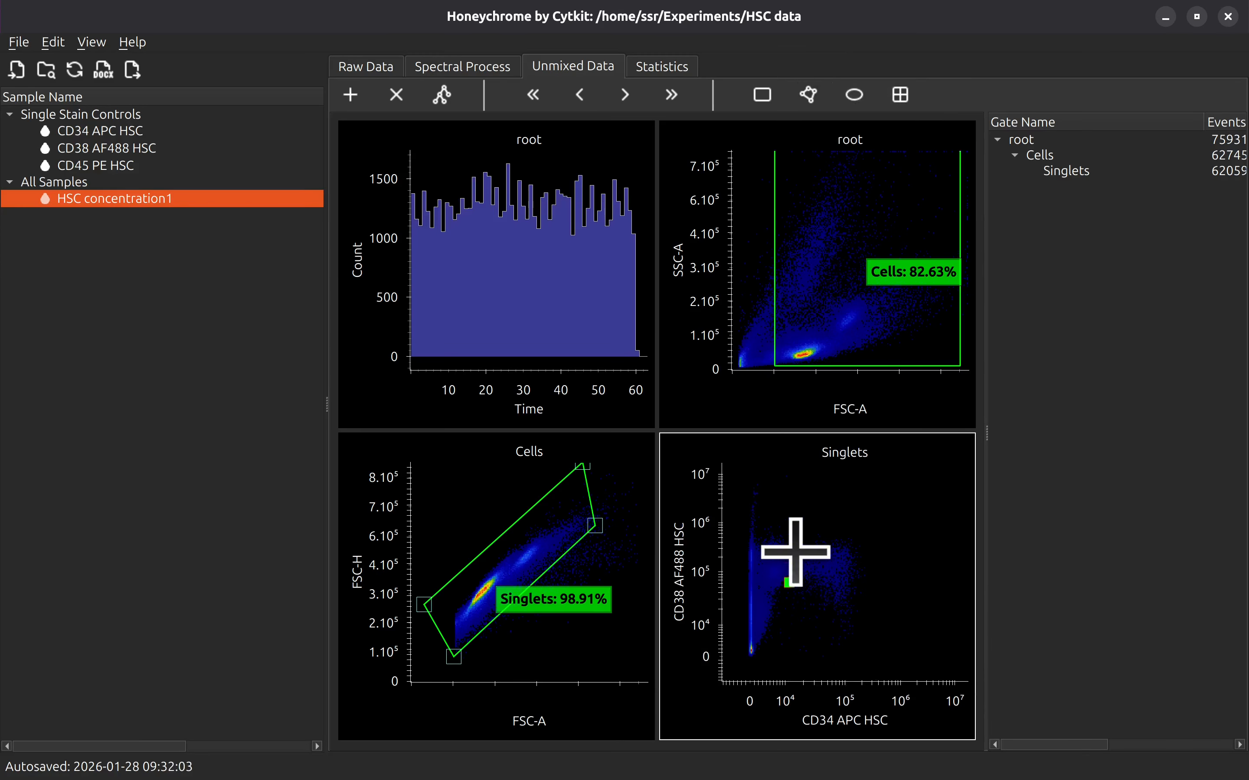
{"action": "left_click", "coordinate": [857, 531]}
{"action": "left_click", "coordinate": [869, 612]}
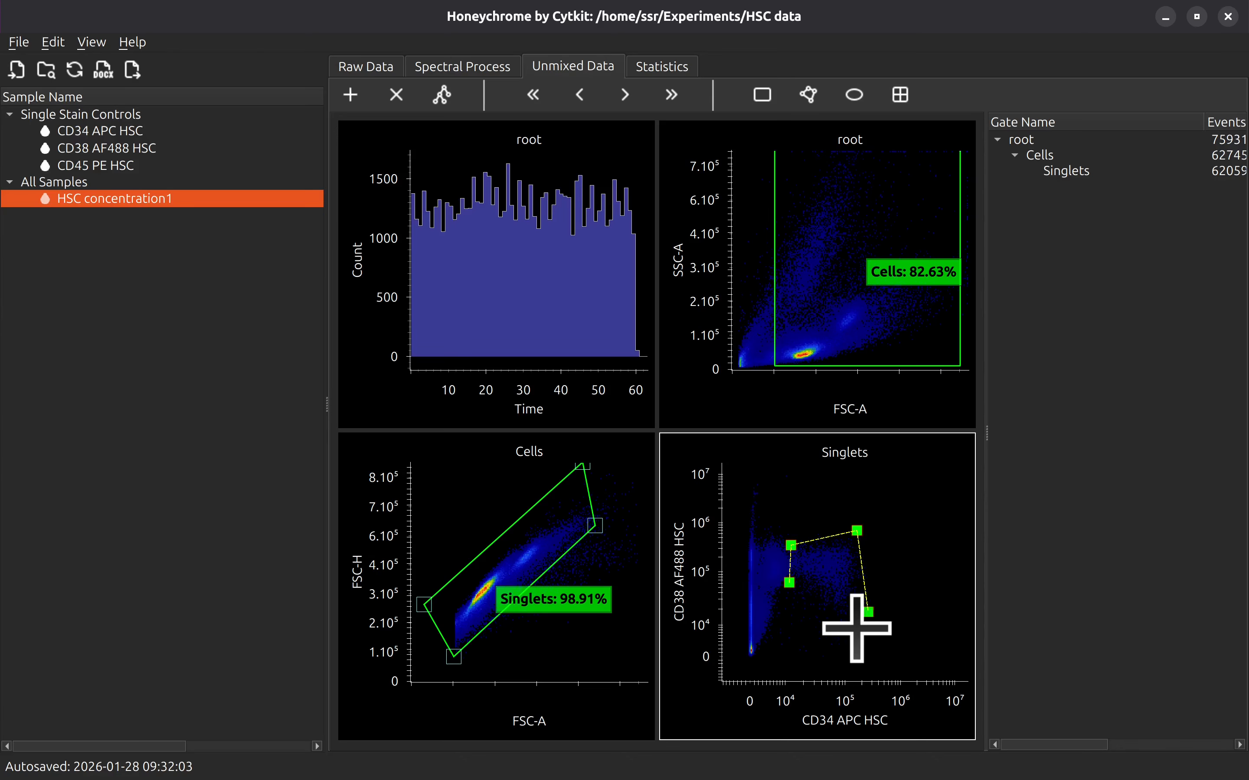
{"action": "double_click", "coordinate": [816, 606]}
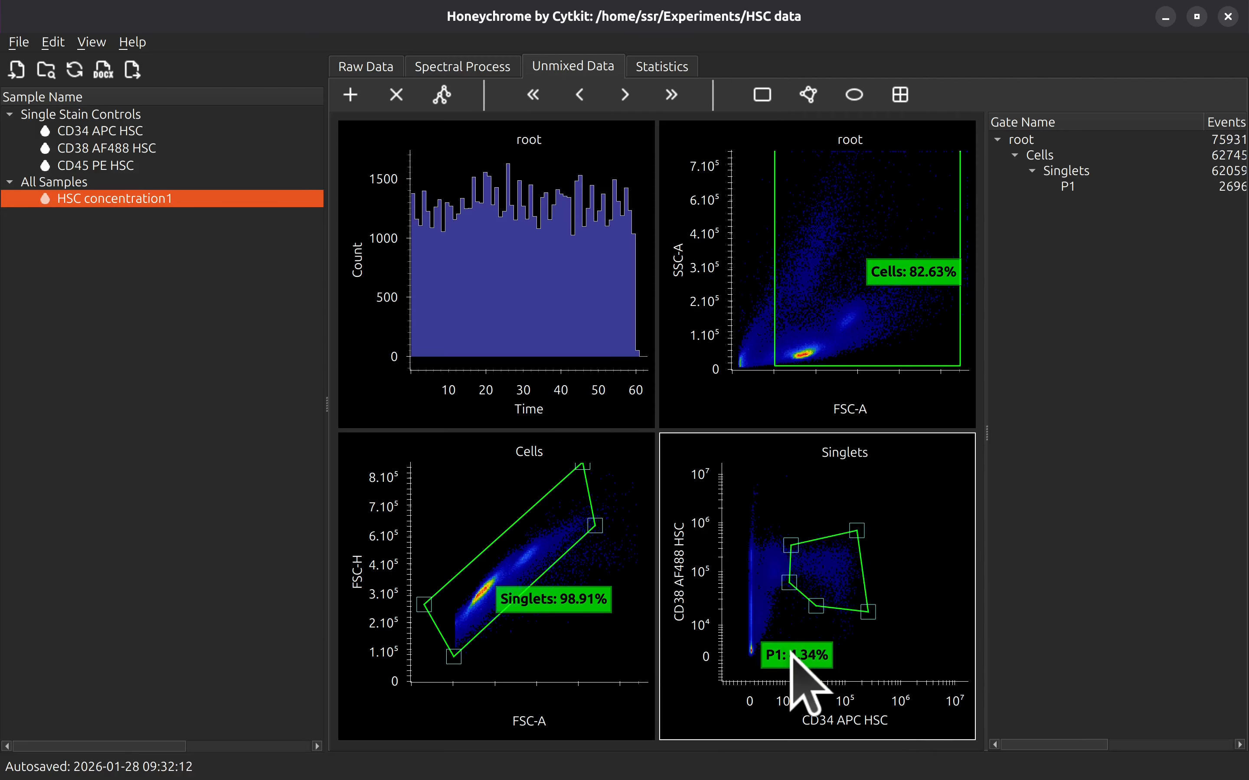
{"action": "double_click", "coordinate": [814, 662]}
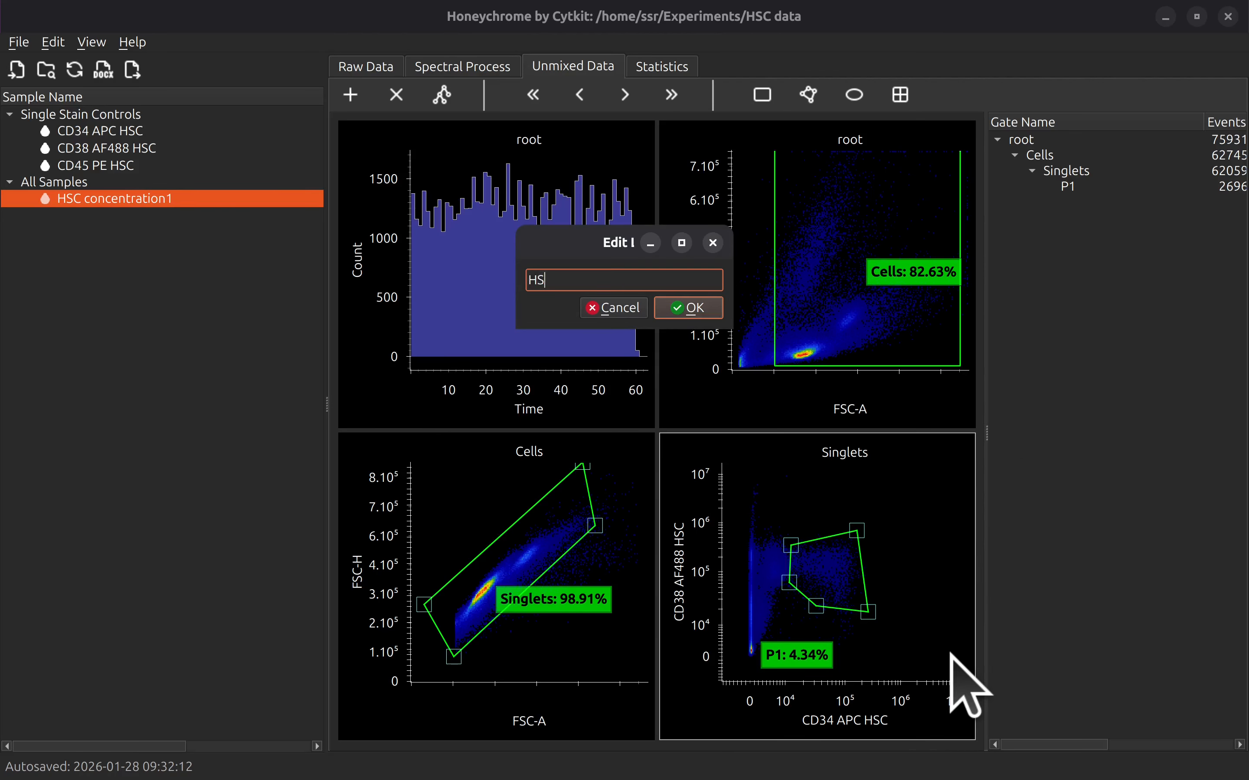
{"action": "key", "text": "Return"}
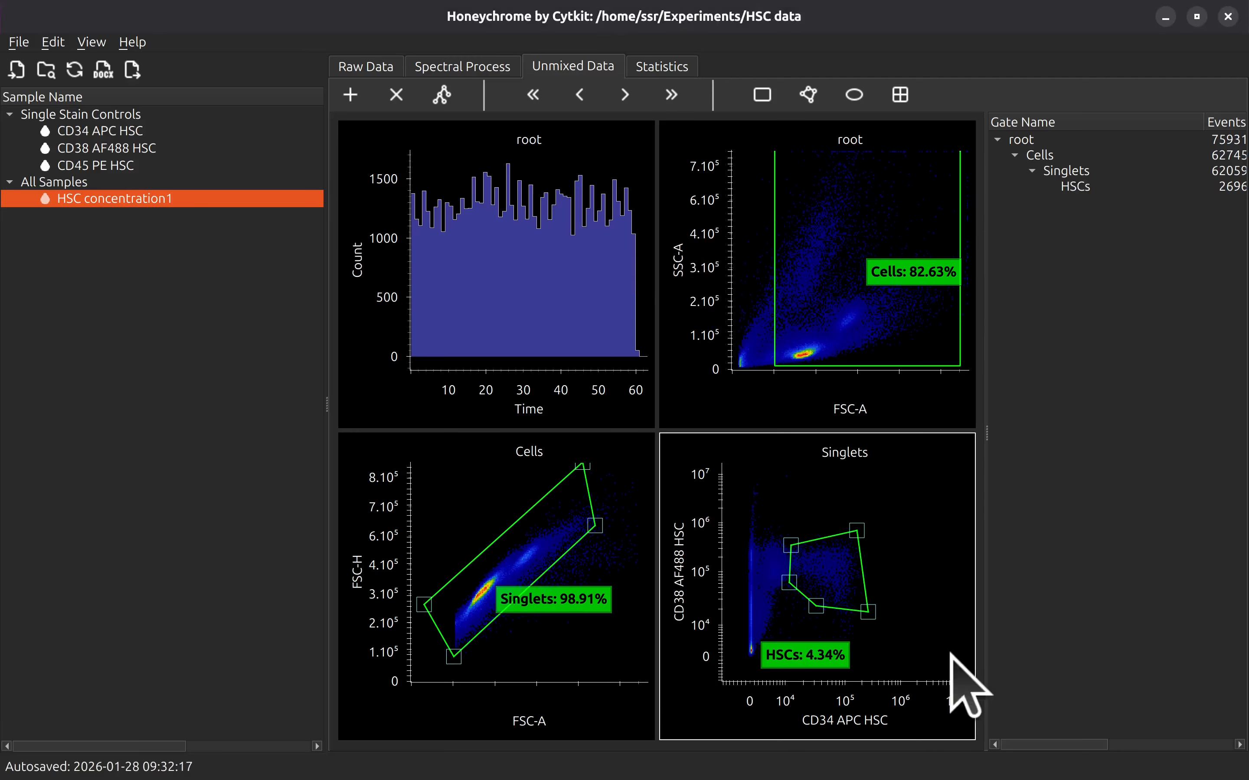
Step: Create a new plot from the HSCs gate and set its vertical axis to CD45 PE HSC
{"action": "right_click", "coordinate": [840, 579]}
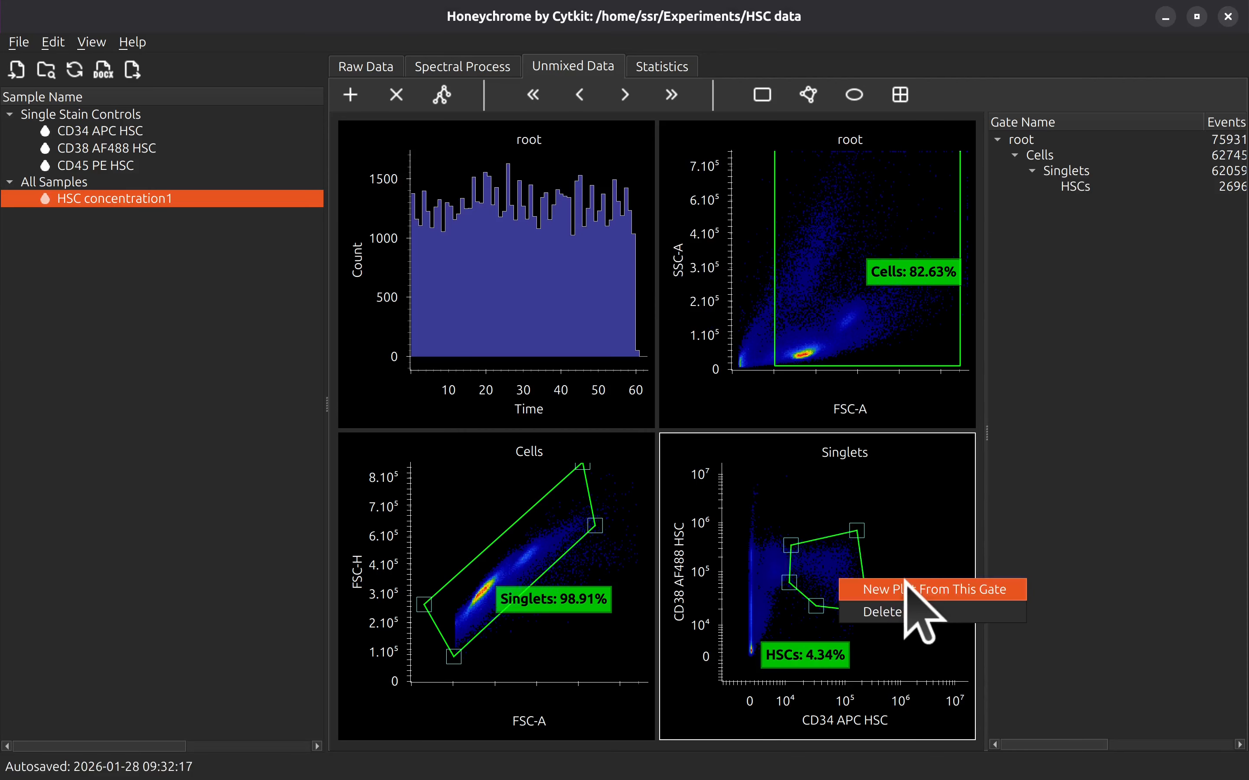
{"action": "left_click", "coordinate": [926, 588]}
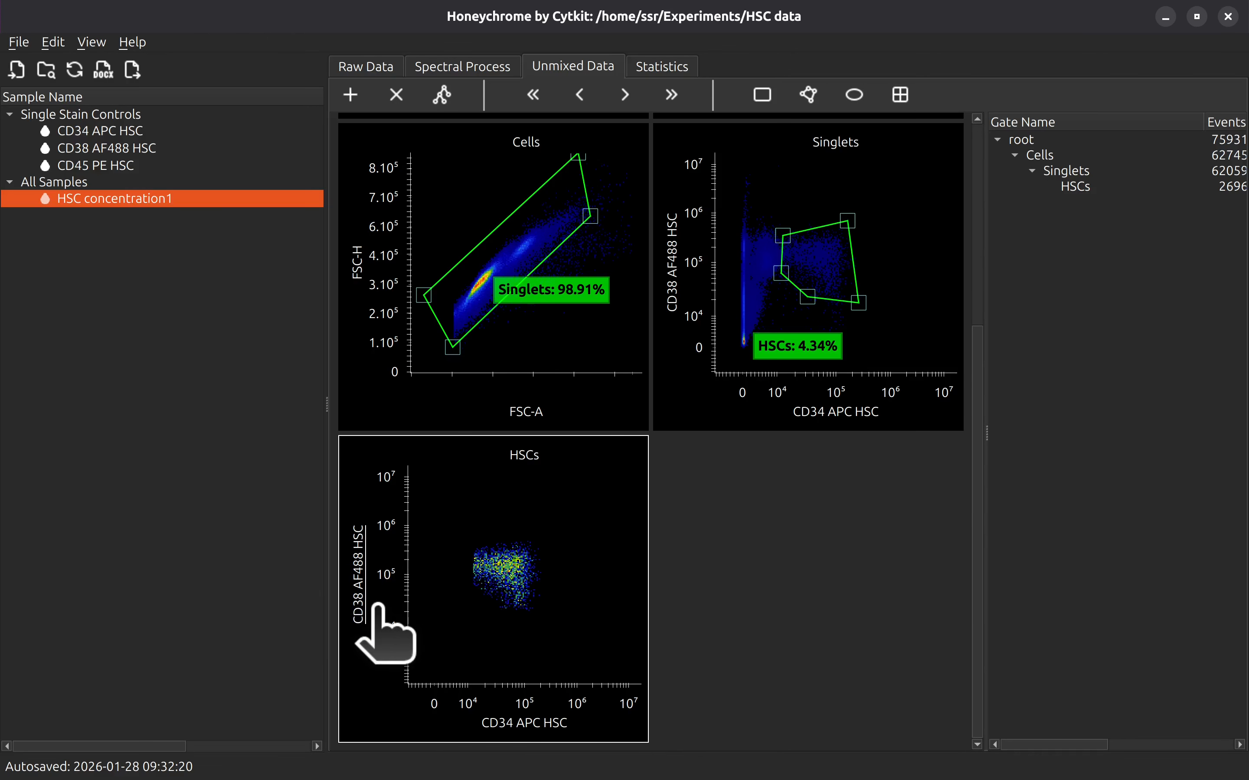
{"action": "left_click", "coordinate": [356, 599]}
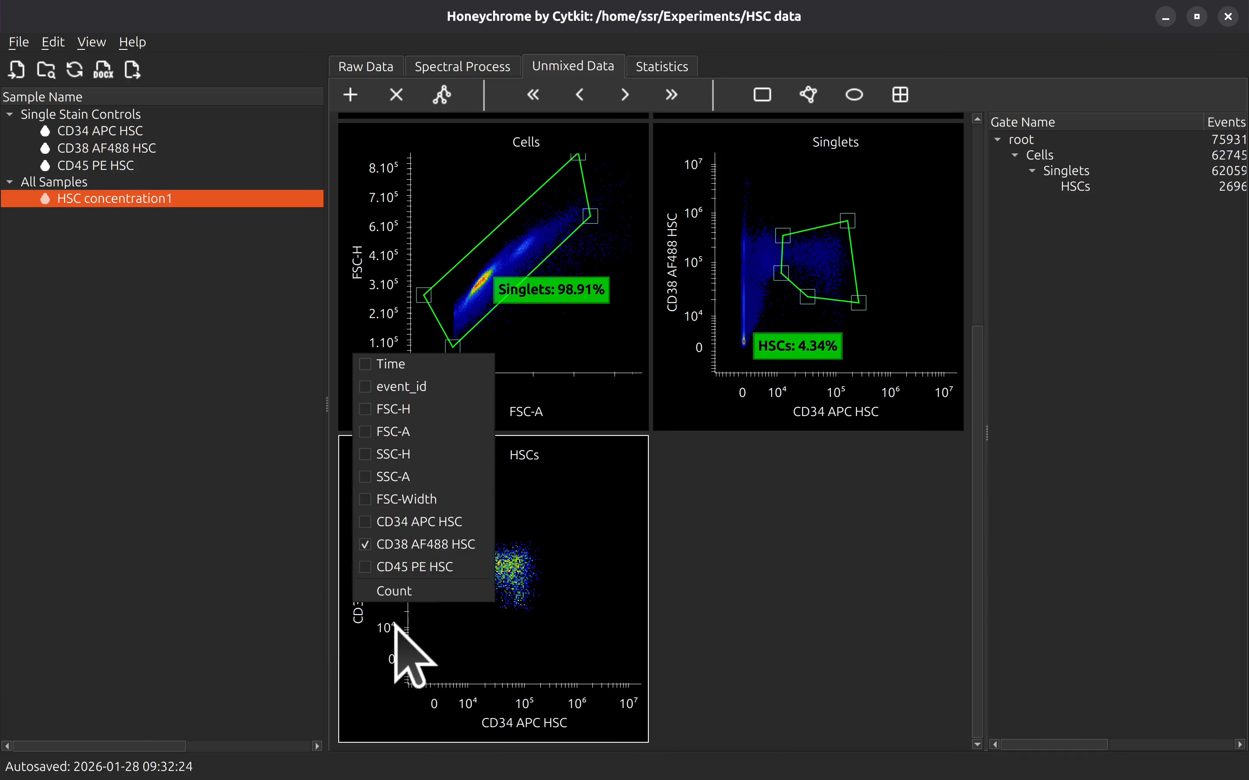
{"action": "left_click", "coordinate": [423, 566]}
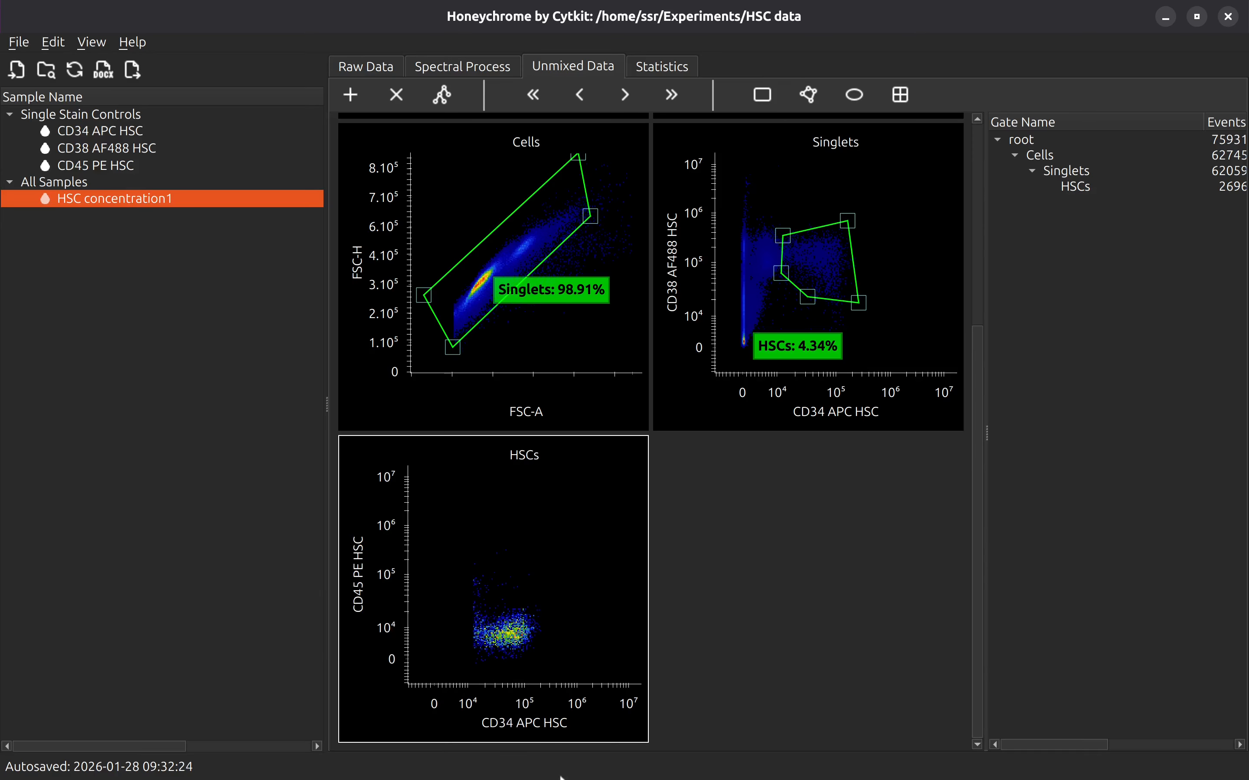
Step: Draw a rectangular gate around the main population in the HSCs plot, extend it below zero on CD45 PE HSC, and name it HSC more
{"action": "left_click", "coordinate": [763, 102]}
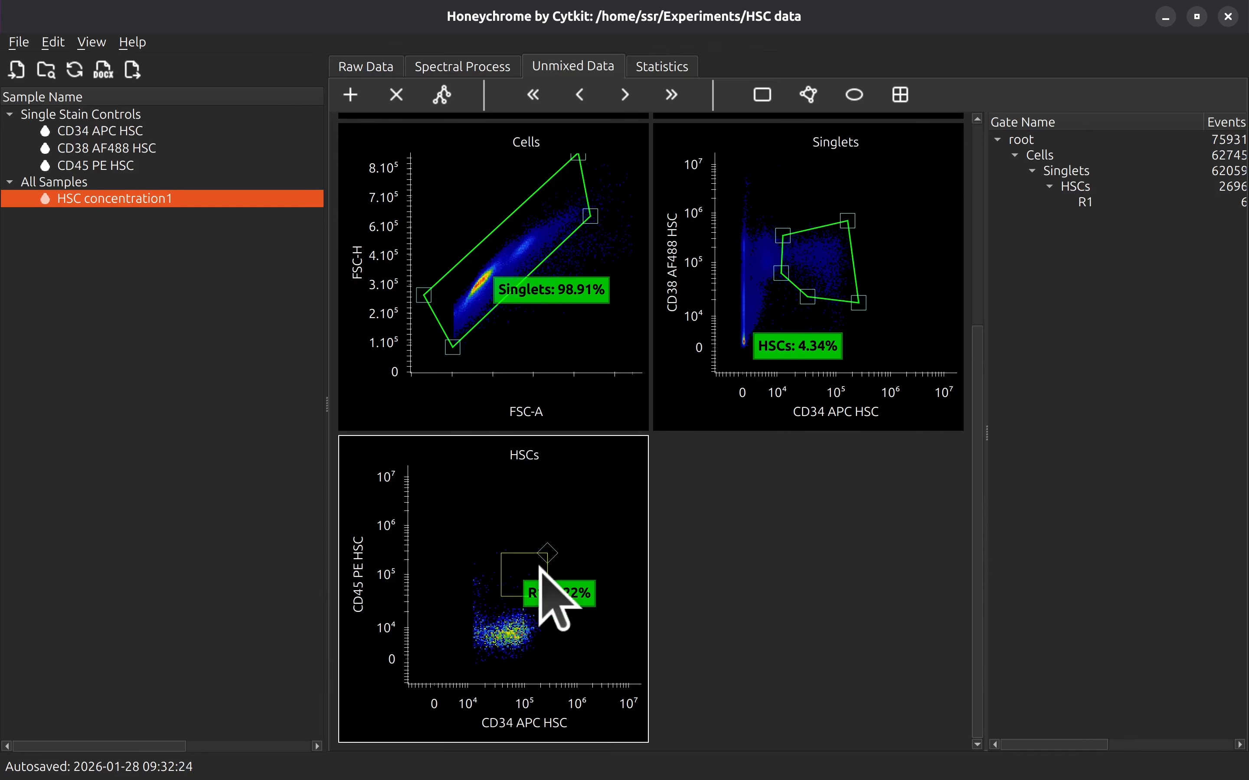
{"action": "left_click_drag", "start_coordinate": [535, 581], "coordinate": [519, 633]}
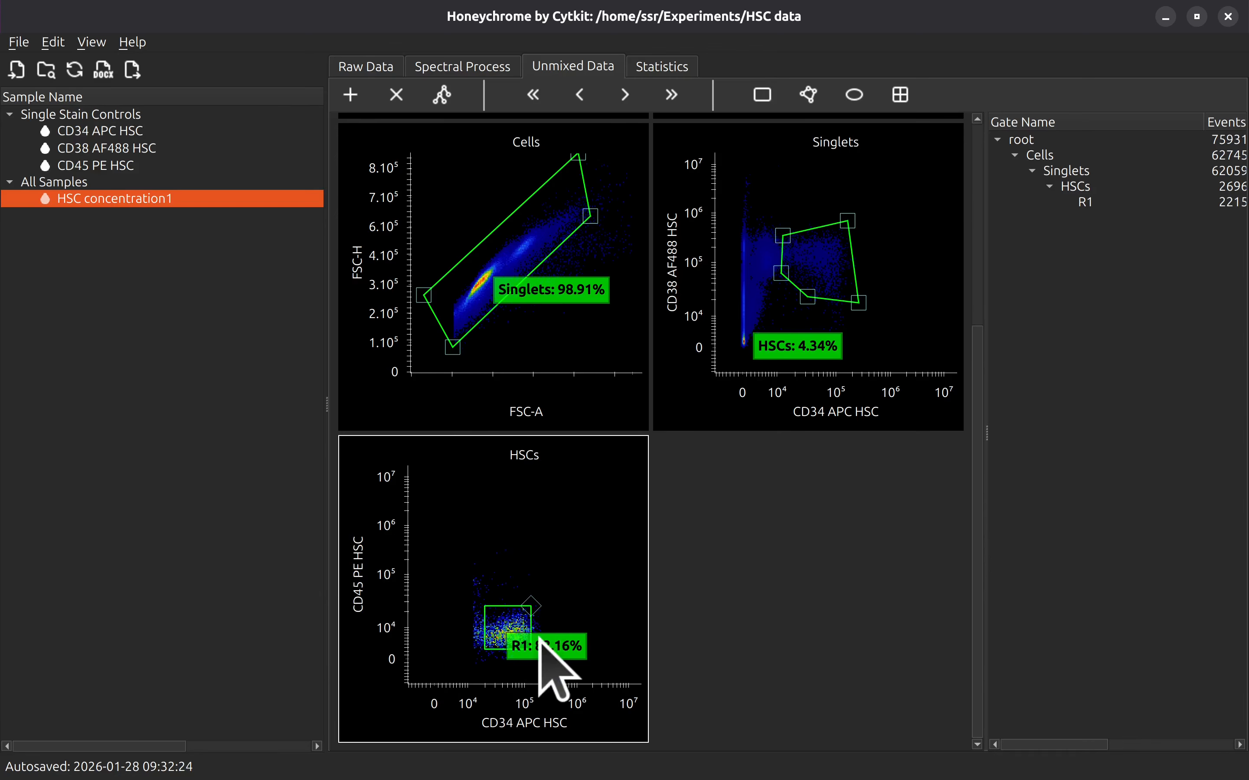
{"action": "left_click_drag", "start_coordinate": [562, 541], "coordinate": [562, 516]}
{"action": "left_click_drag", "start_coordinate": [507, 623], "coordinate": [551, 595]}
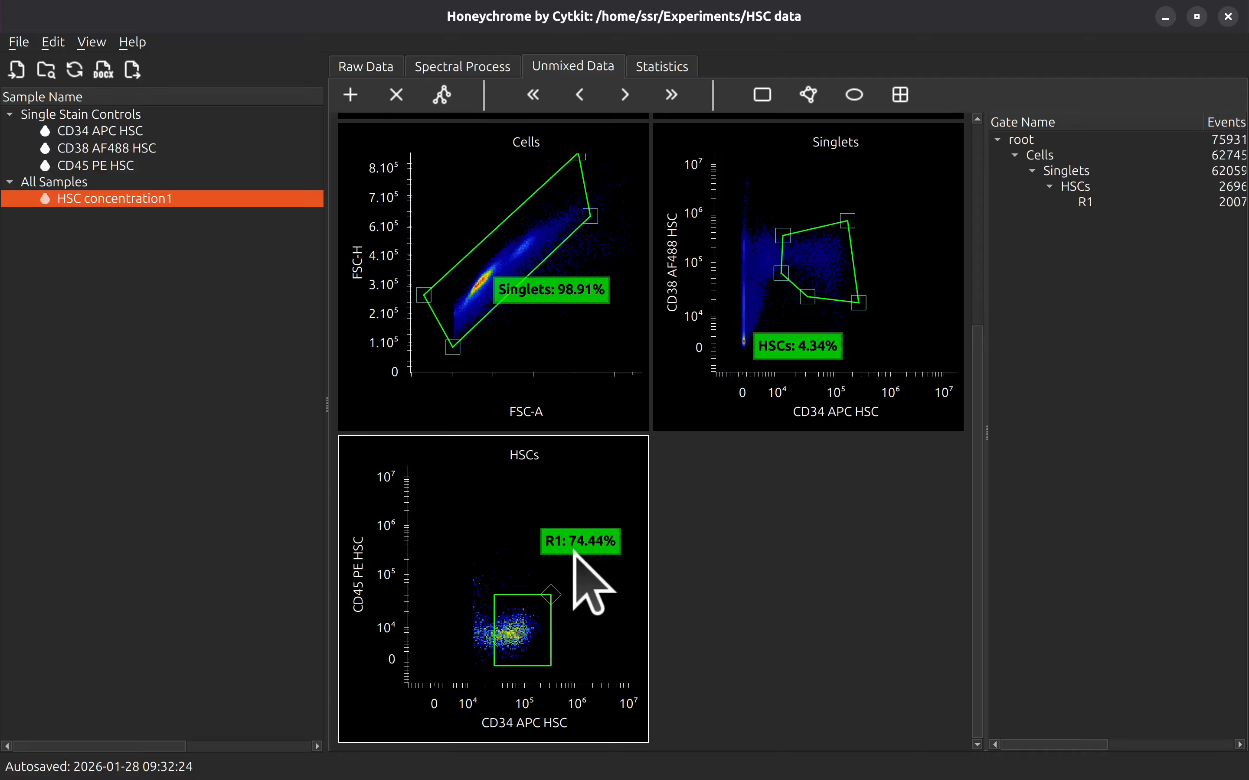
{"action": "double_click", "coordinate": [574, 542]}
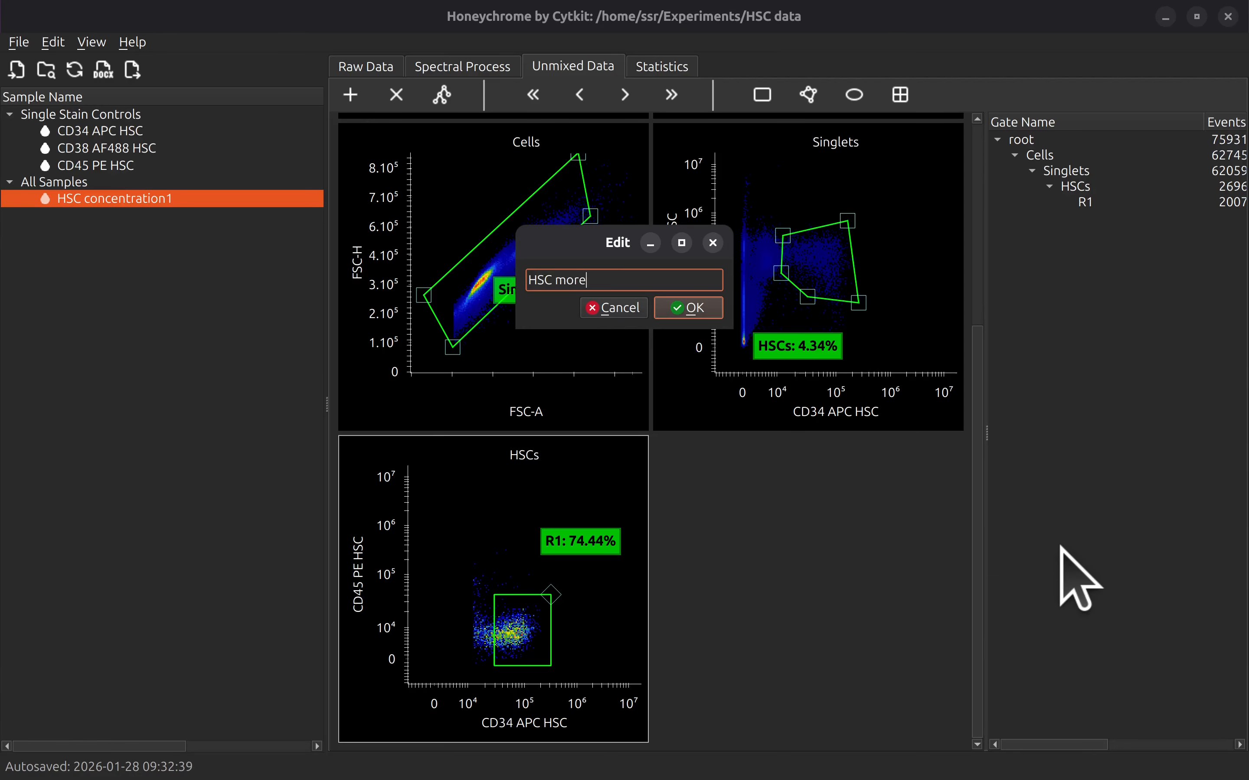
{"action": "key", "text": "Return"}
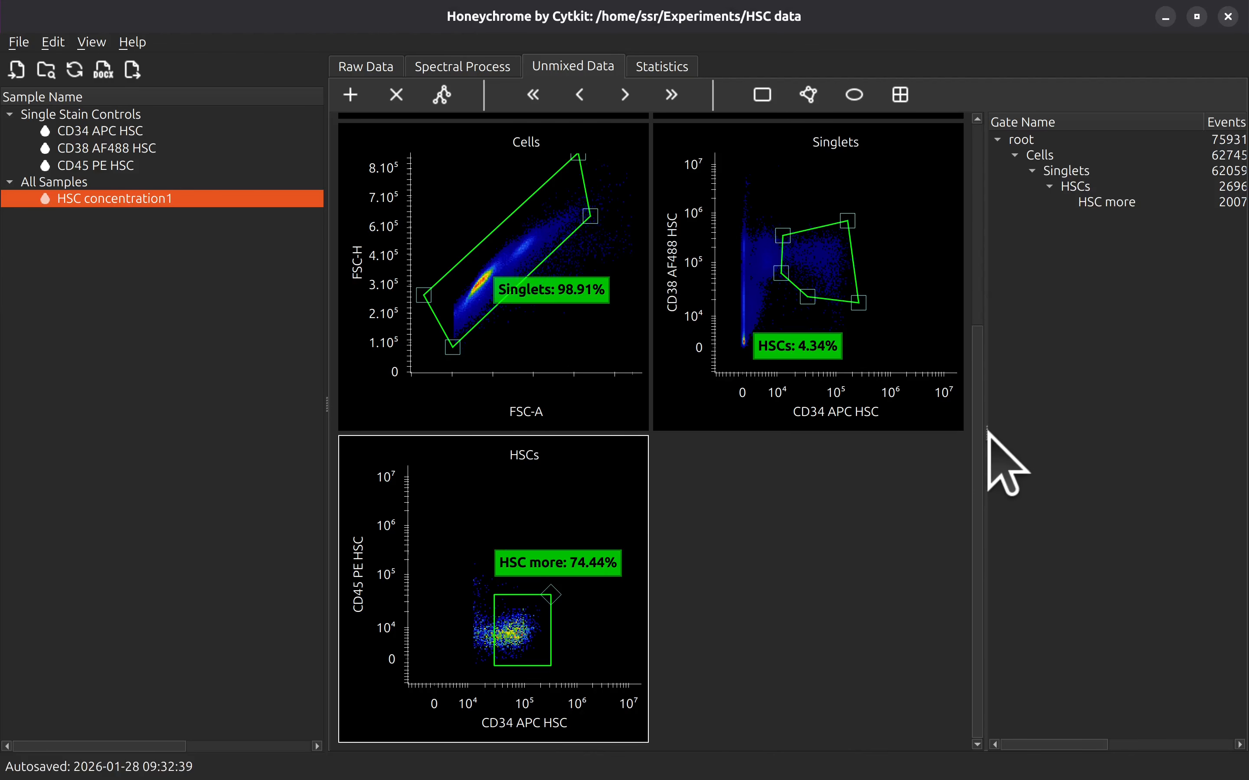
Step: Widen the gate hierarchy pane, hide it to give the plots the full width, and show it again
{"action": "left_click_drag", "start_coordinate": [985, 435], "coordinate": [744, 435]}
{"action": "left_click", "coordinate": [442, 97]}
{"action": "left_click", "coordinate": [442, 97]}
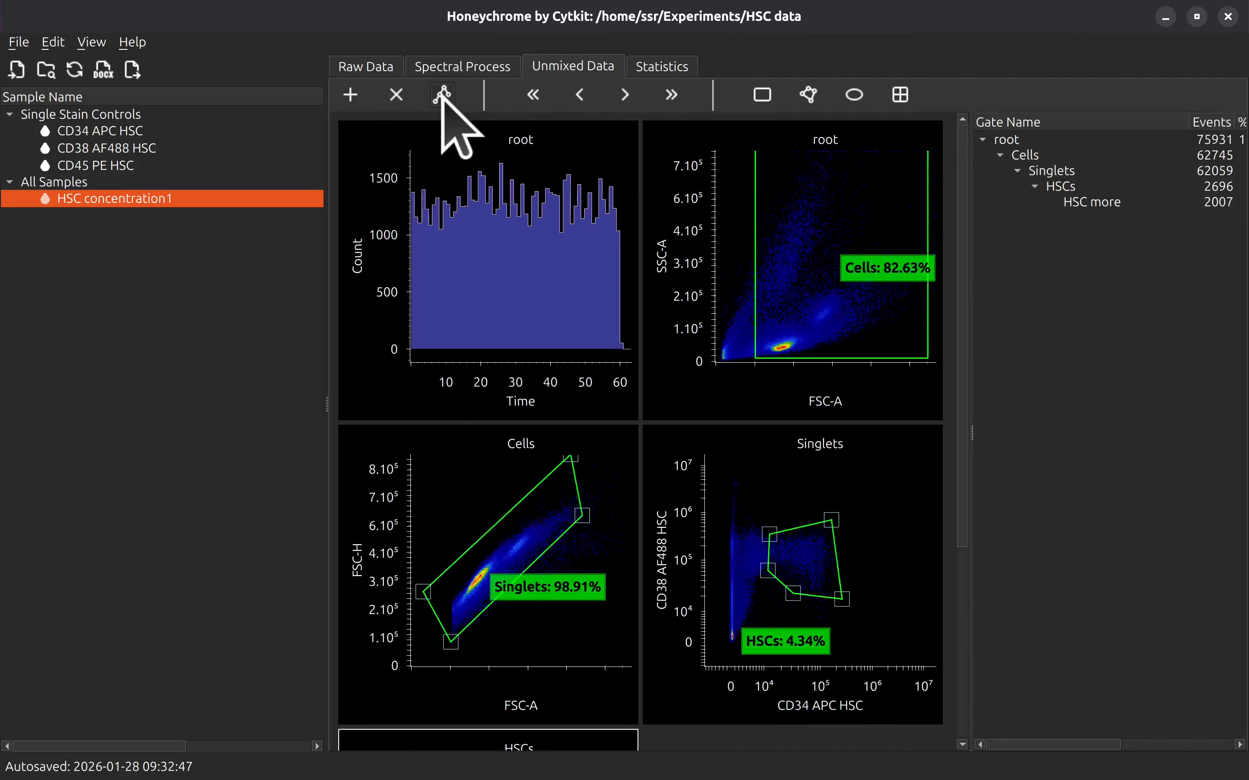
{"action": "left_click", "coordinate": [443, 96]}
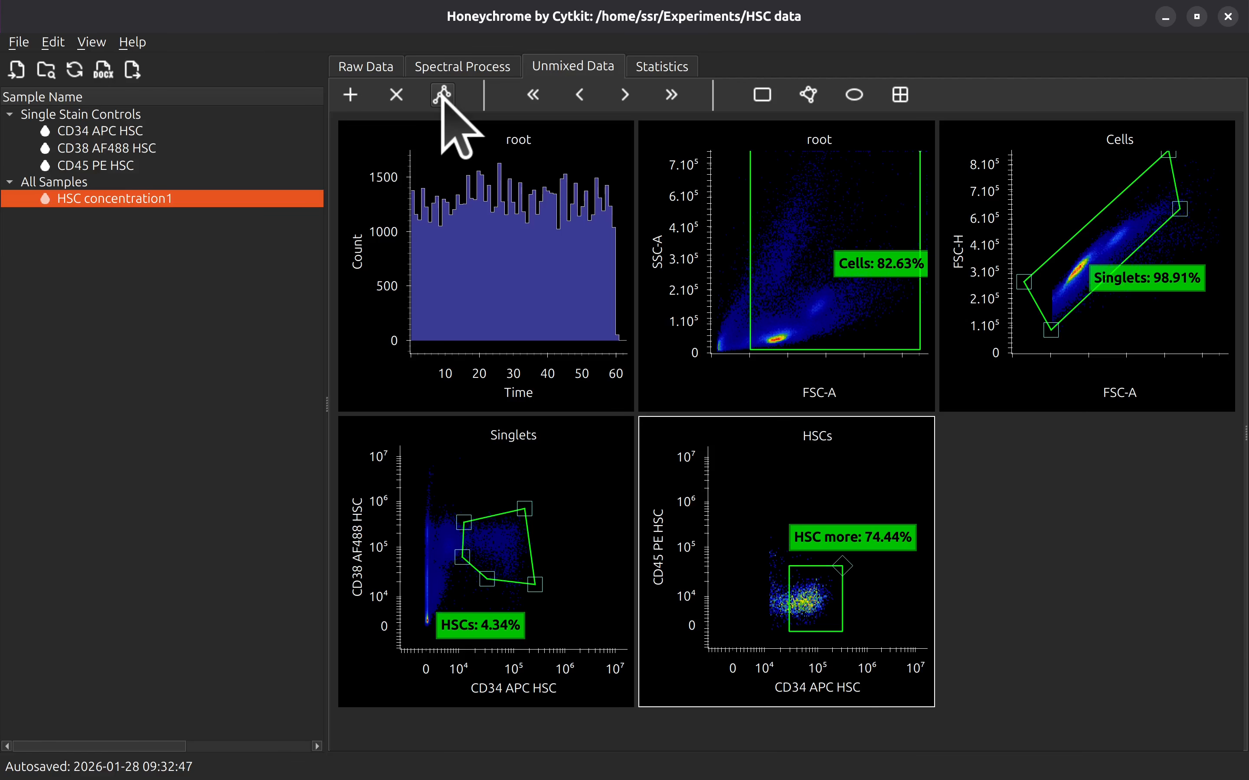
{"action": "left_click", "coordinate": [442, 96]}
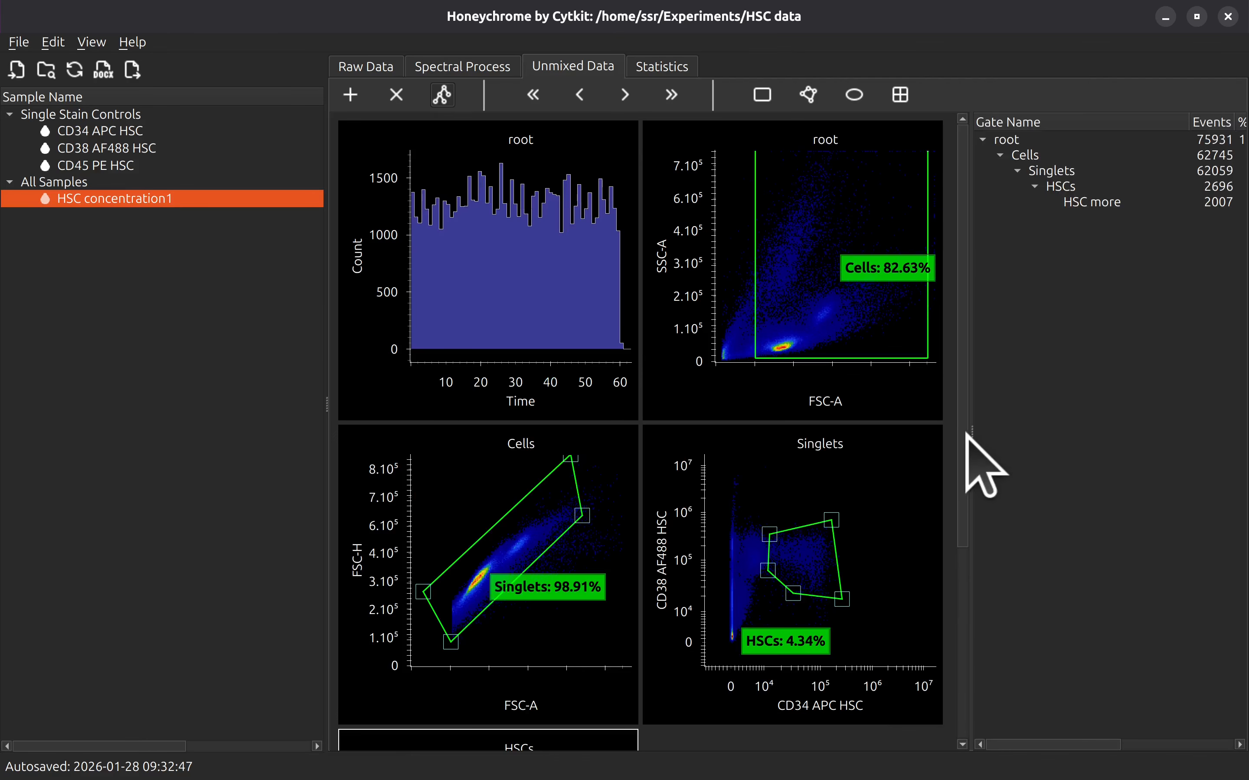
Step: Move the HSCs plot to the first position and back to last, and shift it one place backward and forward
{"action": "scroll", "coordinate": [758, 532], "scroll_direction": "down", "scroll_amount": 5}
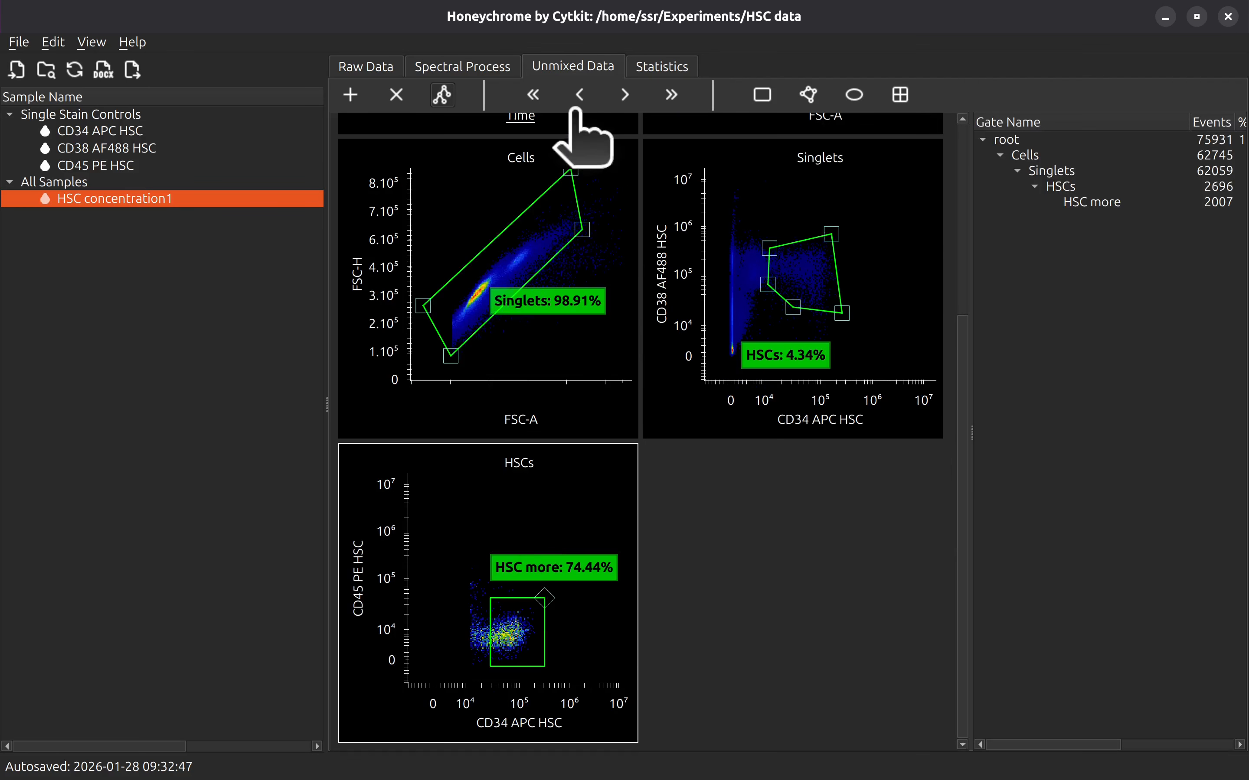
{"action": "left_click", "coordinate": [532, 94]}
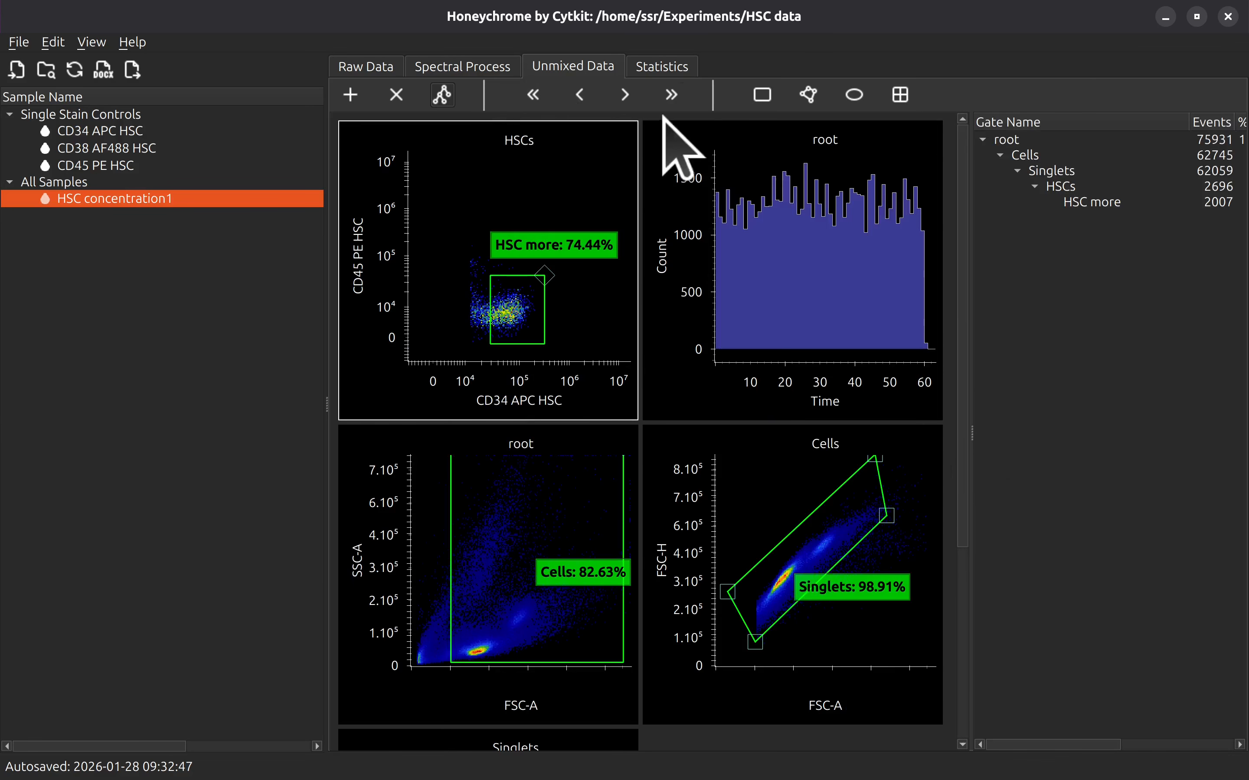
{"action": "left_click", "coordinate": [671, 94]}
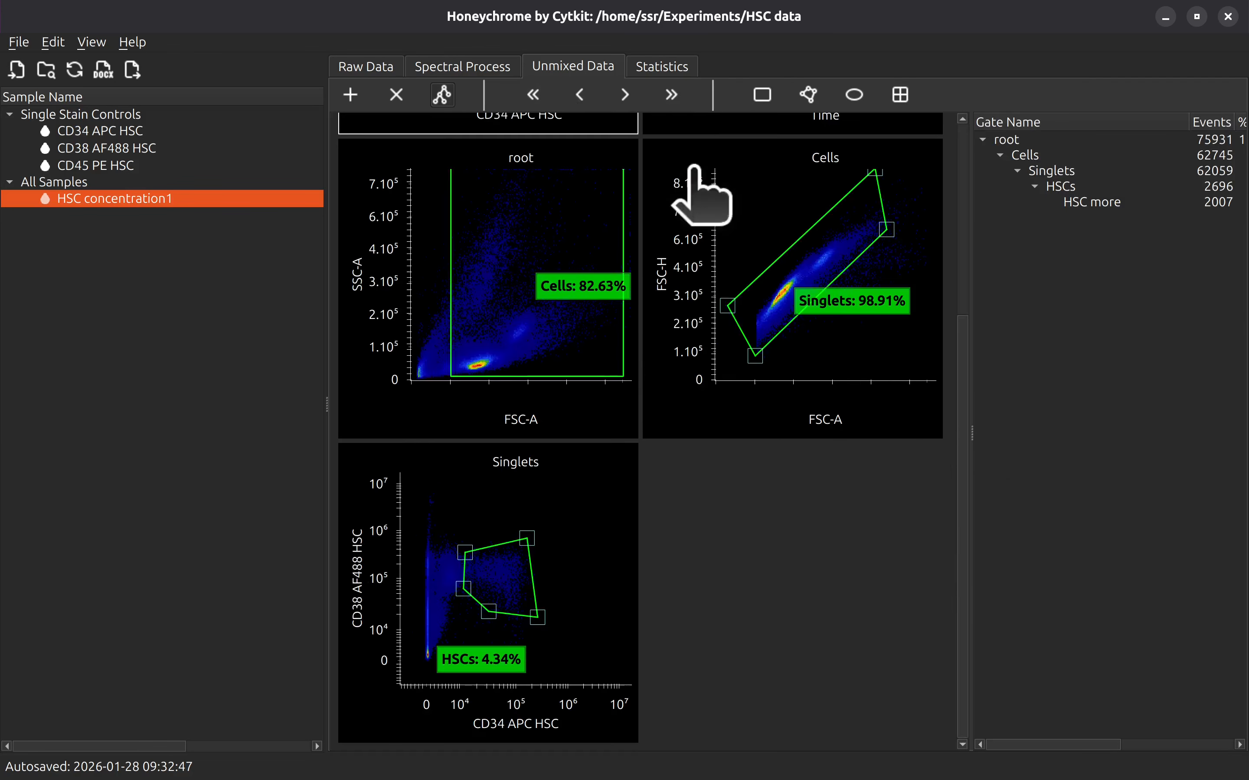
{"action": "left_click", "coordinate": [581, 95]}
{"action": "left_click", "coordinate": [626, 103]}
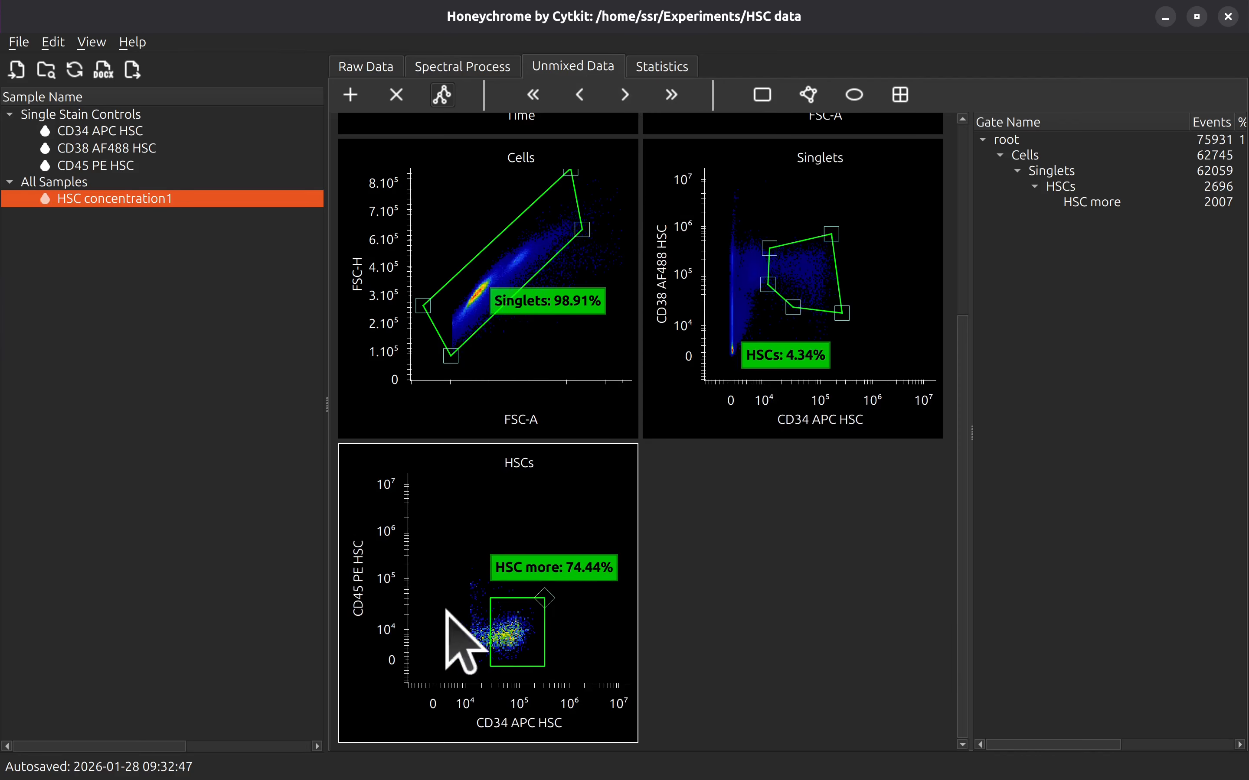
Step: Pop out the HSCs plot, extend the upper range of its CD34 APC HSC axis slightly, and return the plot to the grid
{"action": "double_click", "coordinate": [606, 568]}
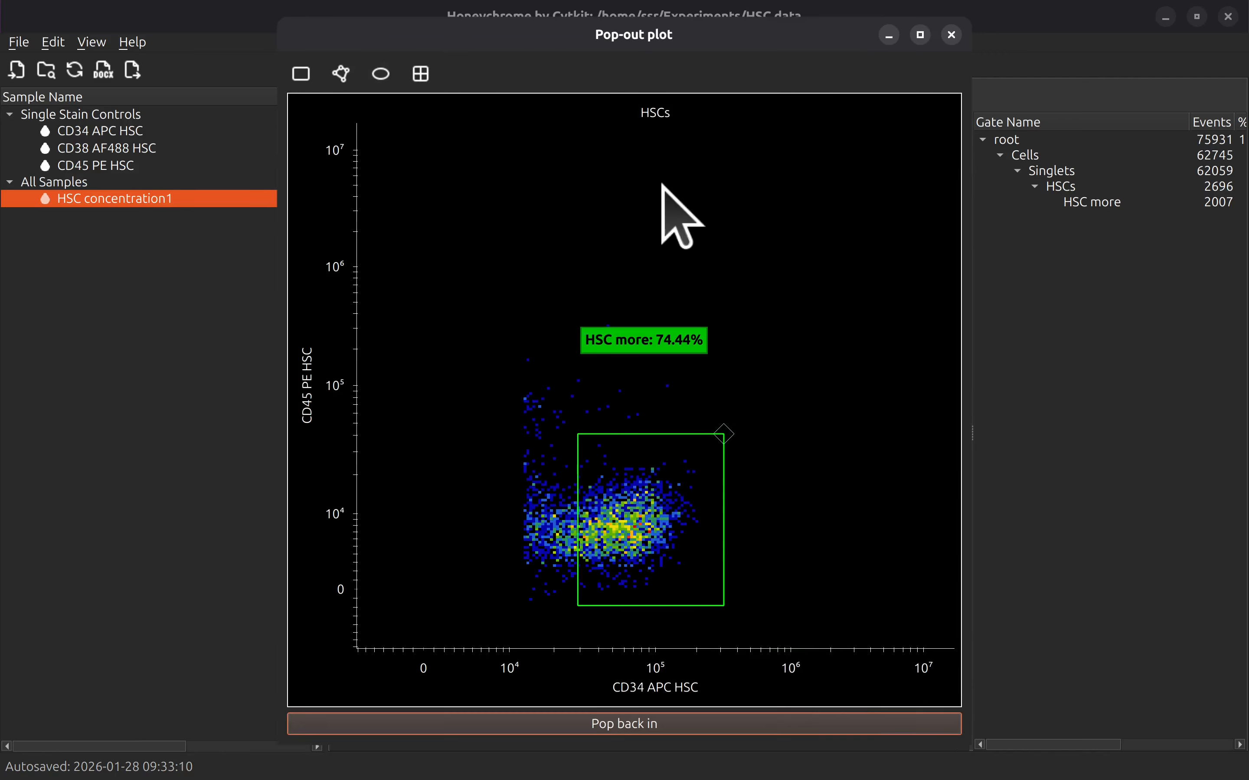
{"action": "mouse_move", "coordinate": [806, 665]}
{"action": "left_mouse_down"}
{"action": "mouse_move", "coordinate": [746, 670]}
{"action": "mouse_move", "coordinate": [836, 658]}
{"action": "mouse_move", "coordinate": [815, 659]}
{"action": "left_mouse_up"}
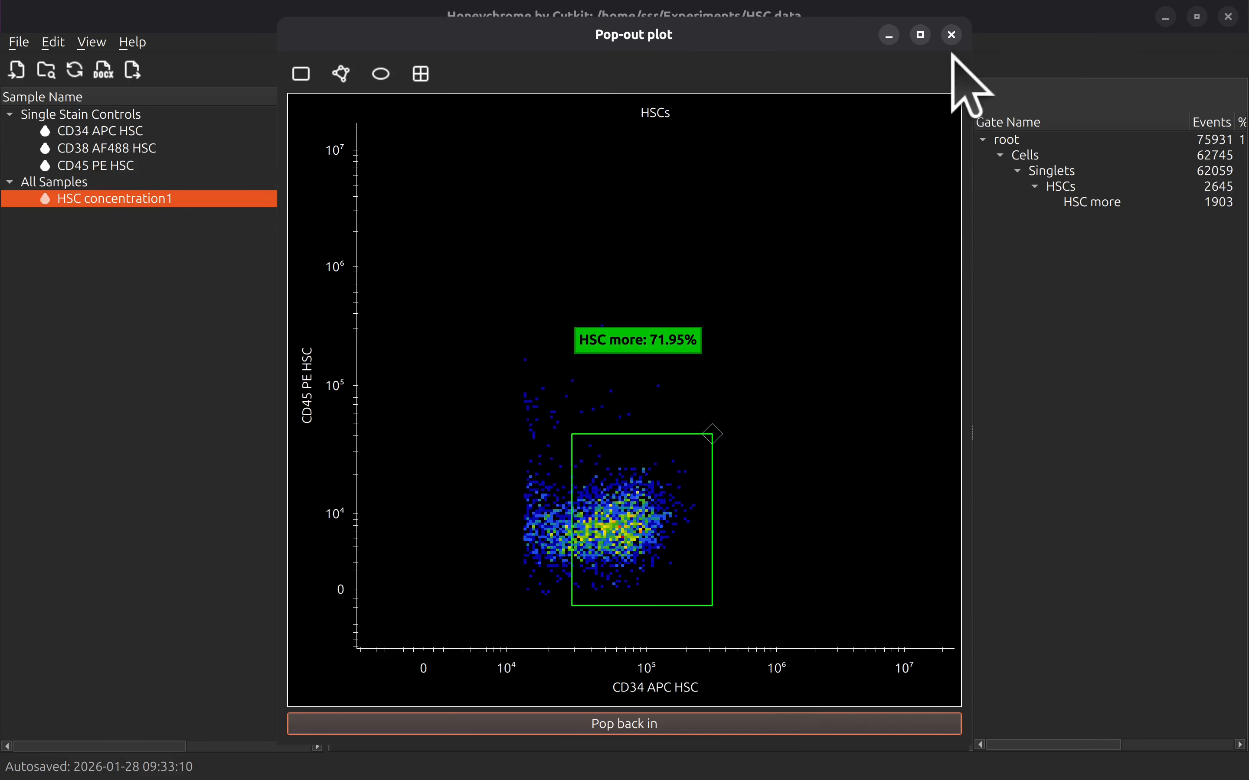
{"action": "left_click", "coordinate": [954, 35]}
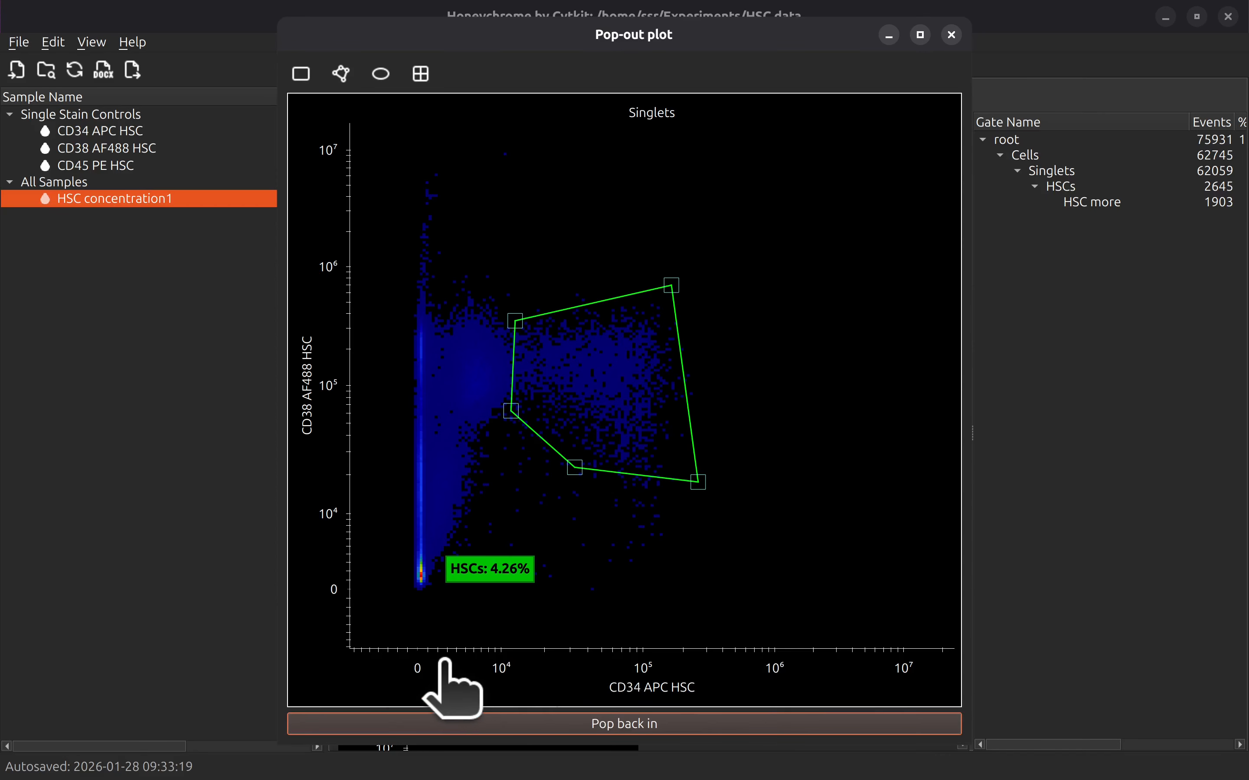
Step: In the popped-out Singlets plot, widen the near-zero region of the CD34 APC HSC axis and extend its upper range, and return the plot to the grid
{"action": "mouse_move", "coordinate": [437, 671]}
{"action": "left_mouse_down"}
{"action": "mouse_move", "coordinate": [491, 663]}
{"action": "mouse_move", "coordinate": [391, 661]}
{"action": "mouse_move", "coordinate": [573, 661]}
{"action": "mouse_move", "coordinate": [296, 659]}
{"action": "mouse_move", "coordinate": [436, 653]}
{"action": "left_mouse_up"}
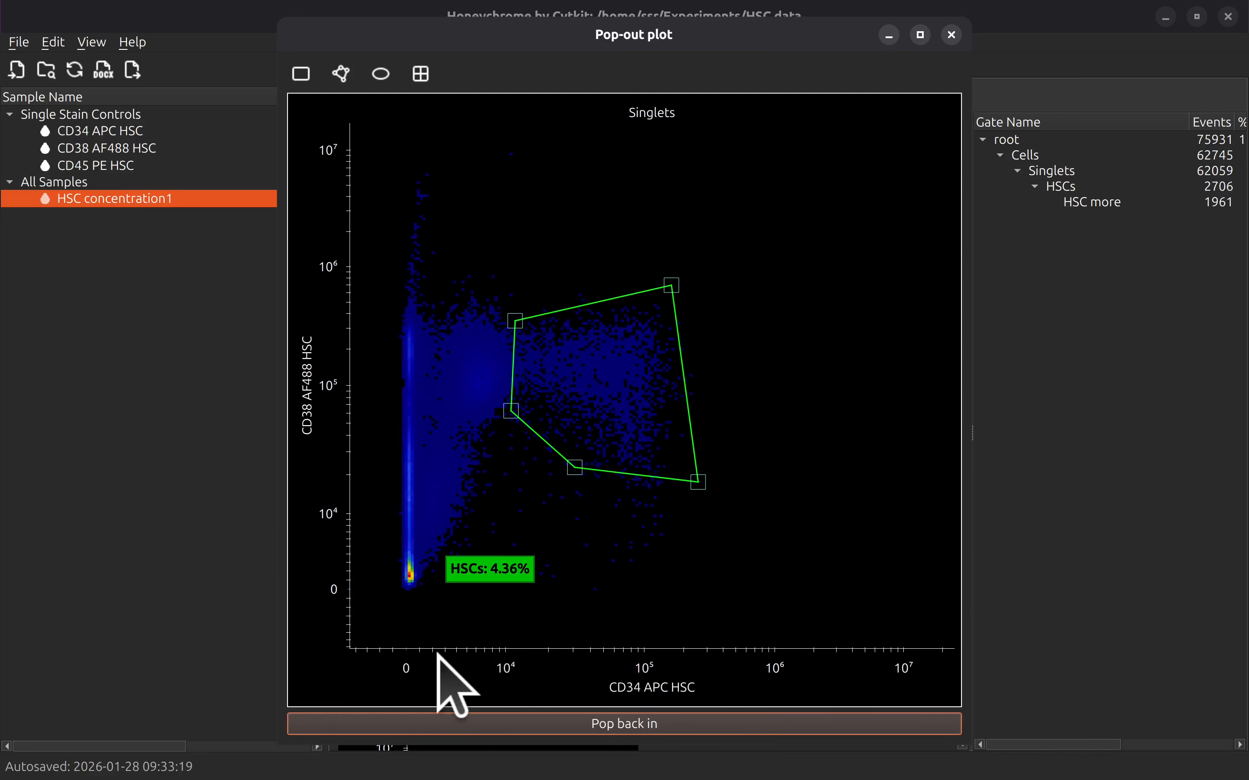
{"action": "left_click_drag", "start_coordinate": [763, 651], "coordinate": [805, 661]}
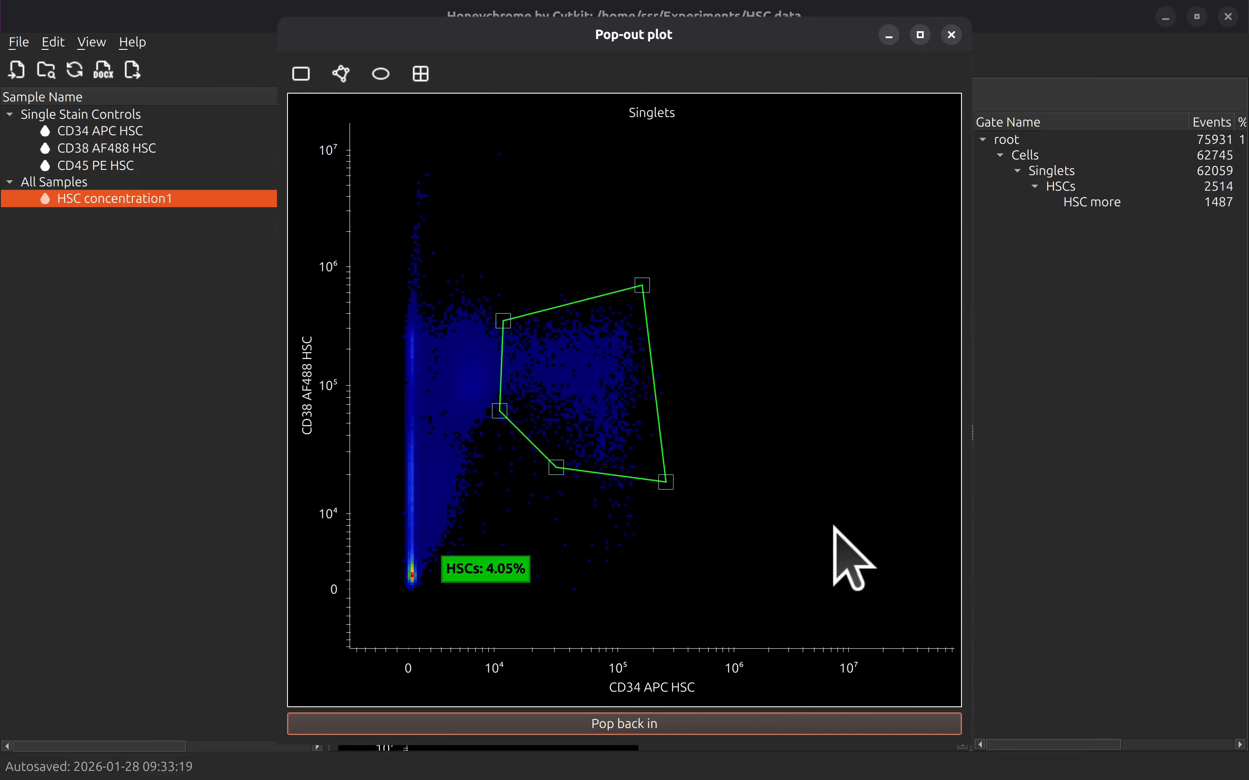
{"action": "left_click", "coordinate": [952, 35]}
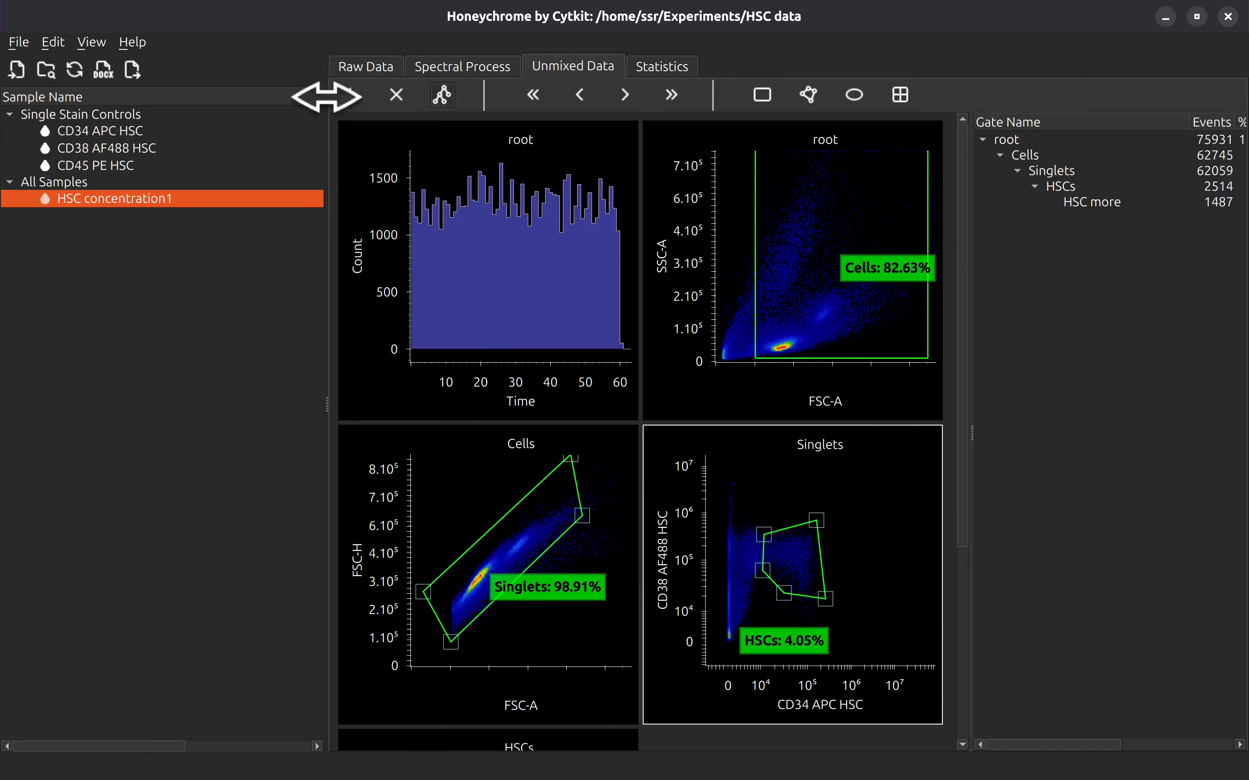
Step: Export the HSC concentration1 sample report as DOCX and open it from the experiment's Reports folder in LibreOffice Writer, dismissing the startup tip
{"action": "left_click", "coordinate": [103, 72]}
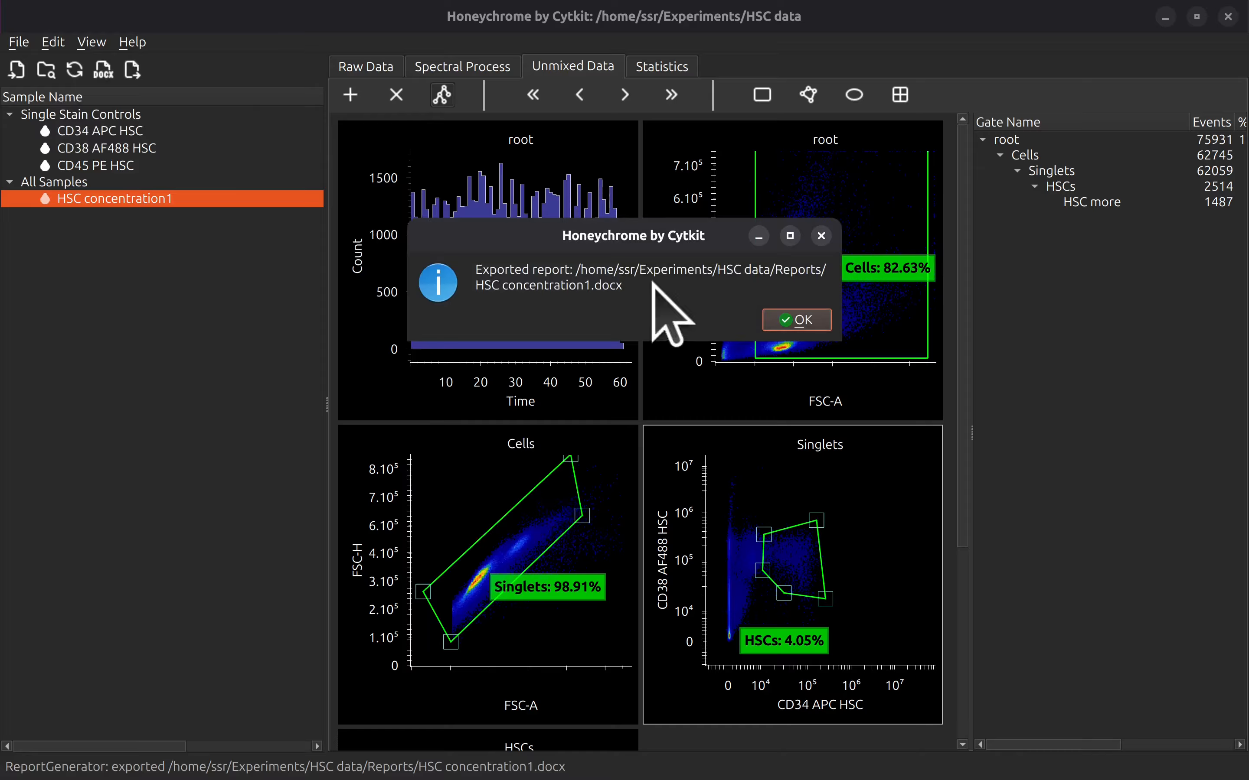
{"action": "left_click", "coordinate": [798, 320]}
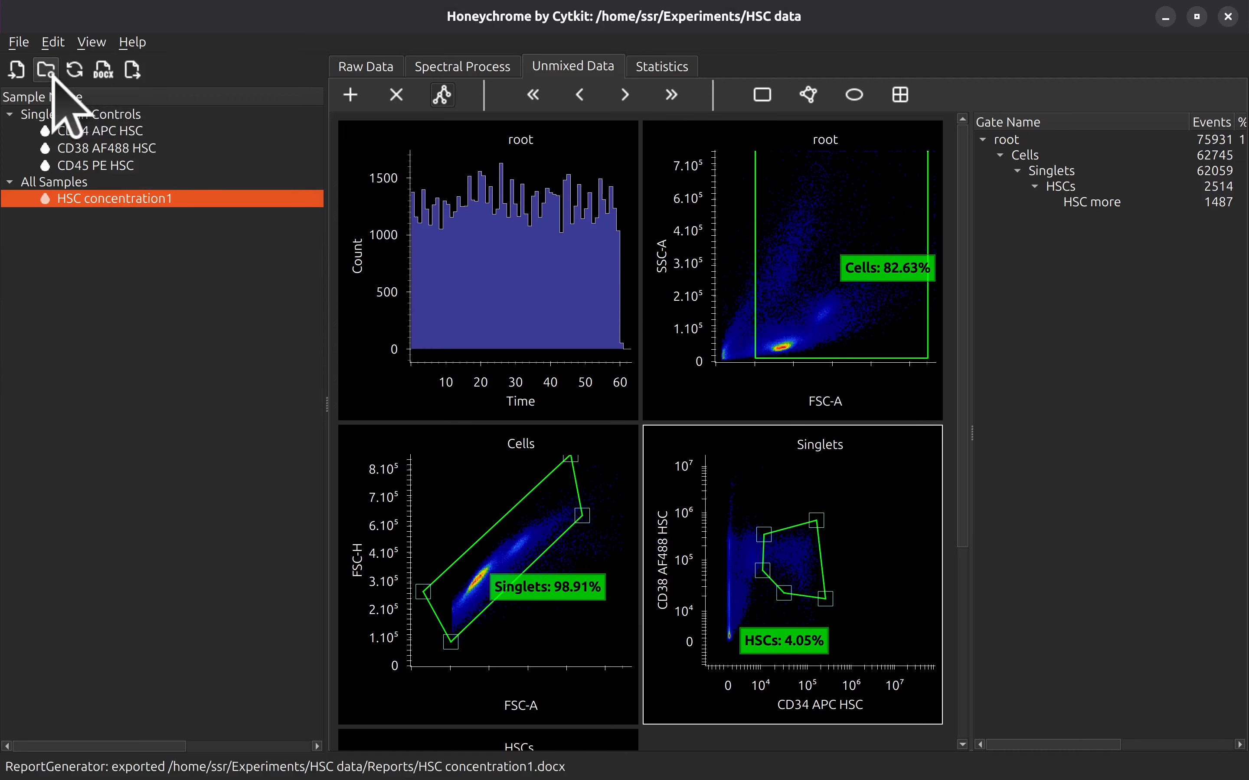
{"action": "left_click", "coordinate": [47, 70]}
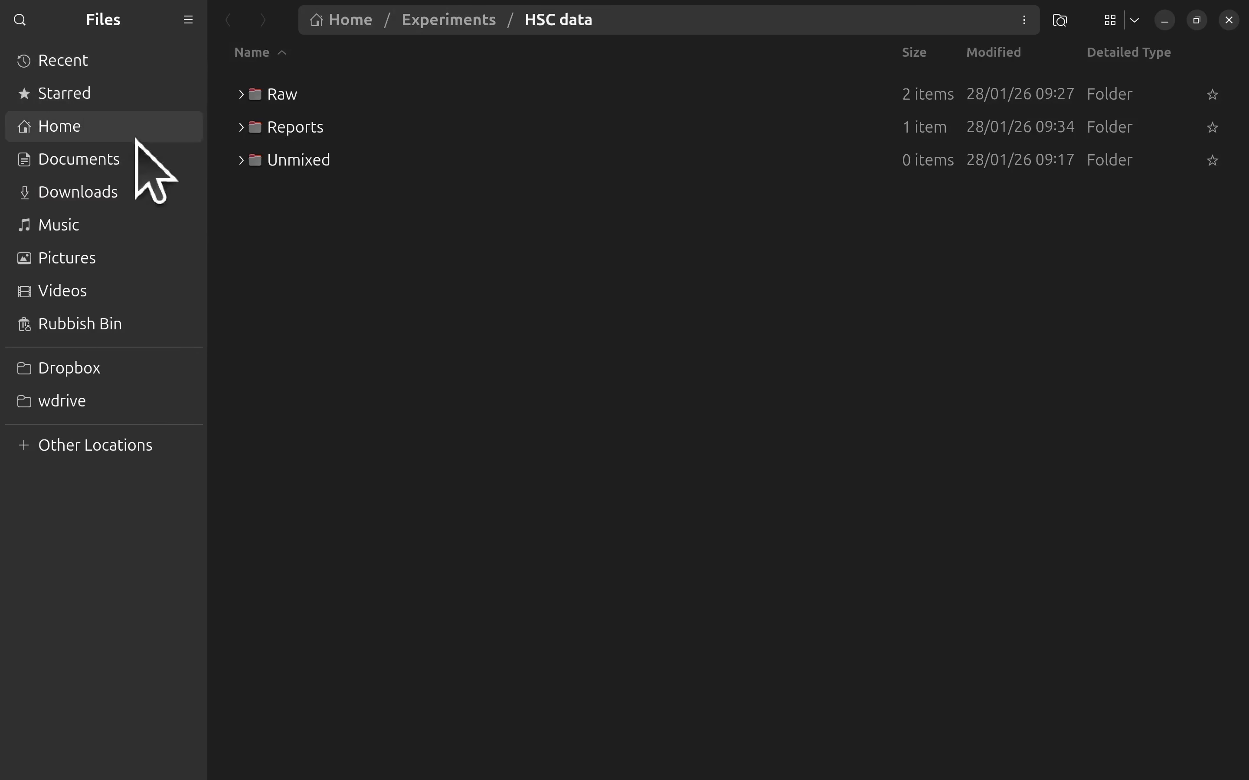
{"action": "double_click", "coordinate": [326, 128]}
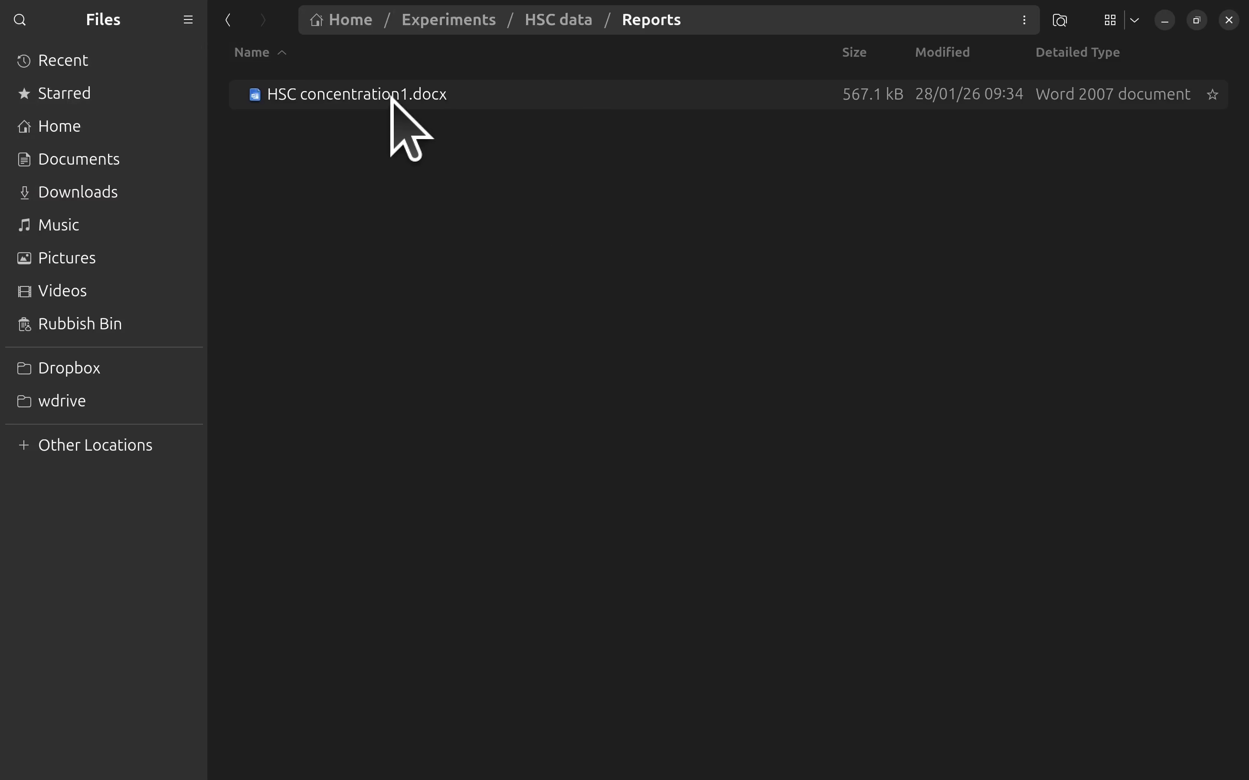
{"action": "double_click", "coordinate": [391, 96]}
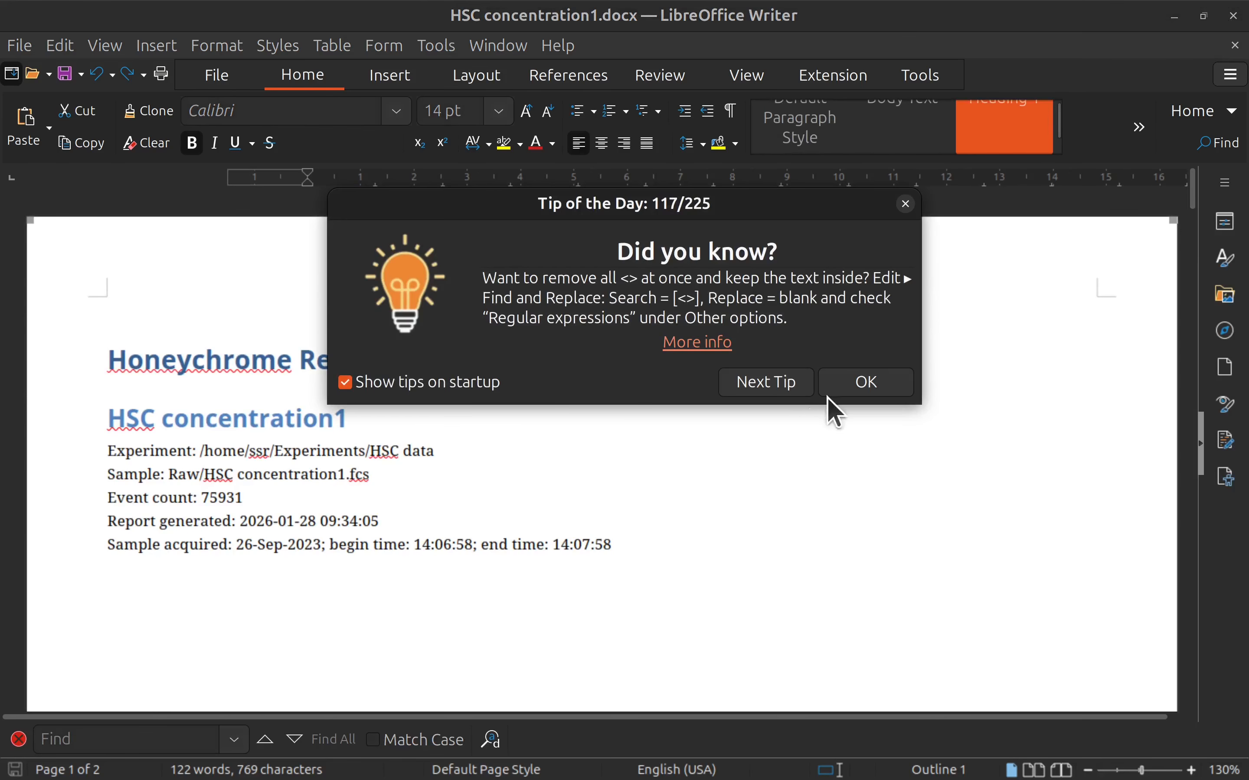
{"action": "left_click", "coordinate": [865, 379]}
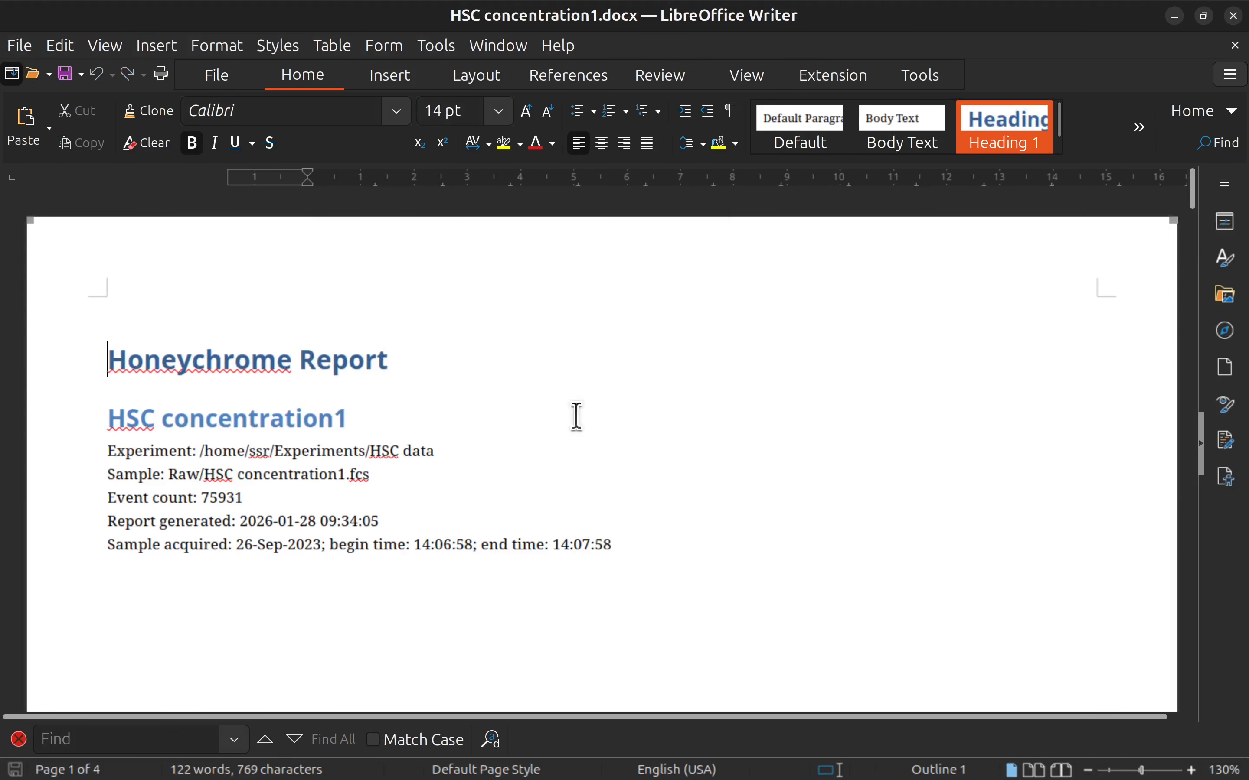
Step: Examine the report's sample details, gated plots and table of gate statistics
{"action": "scroll", "coordinate": [272, 398], "scroll_direction": "down", "scroll_amount": 20}
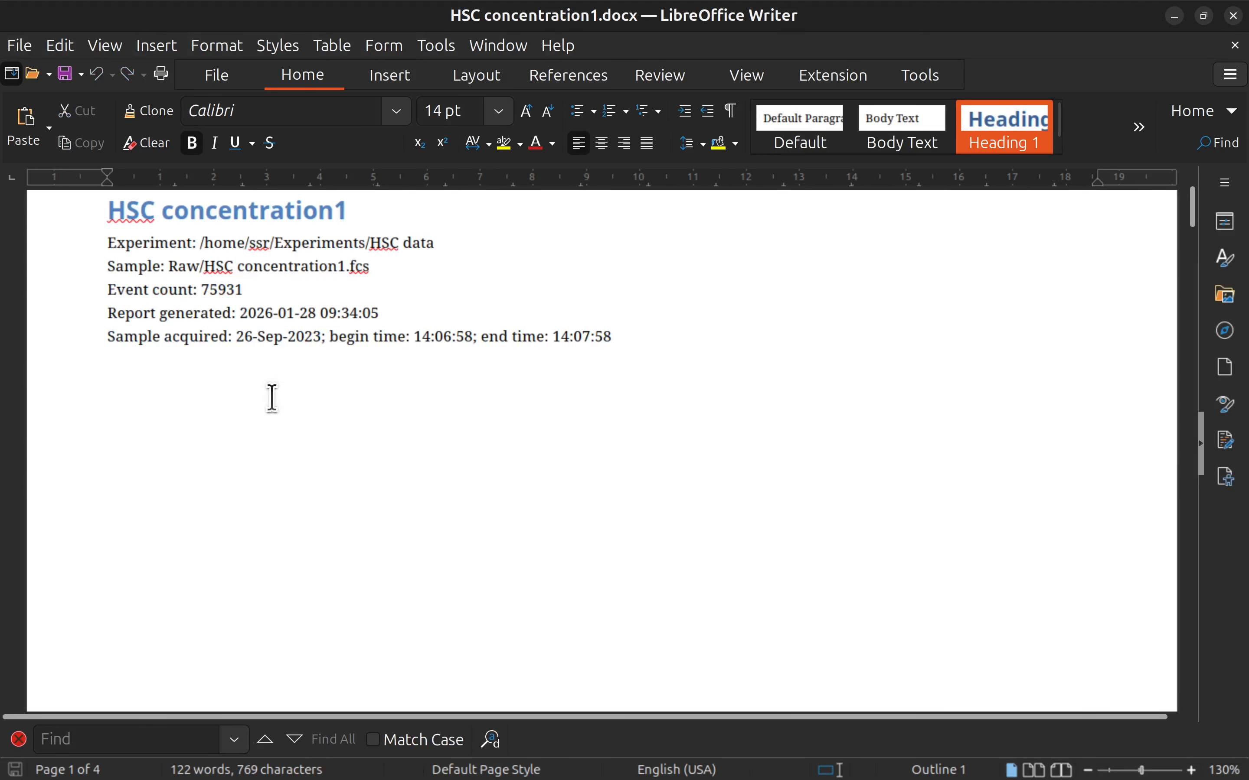
{"action": "scroll", "coordinate": [271, 398], "scroll_direction": "down", "scroll_amount": 8}
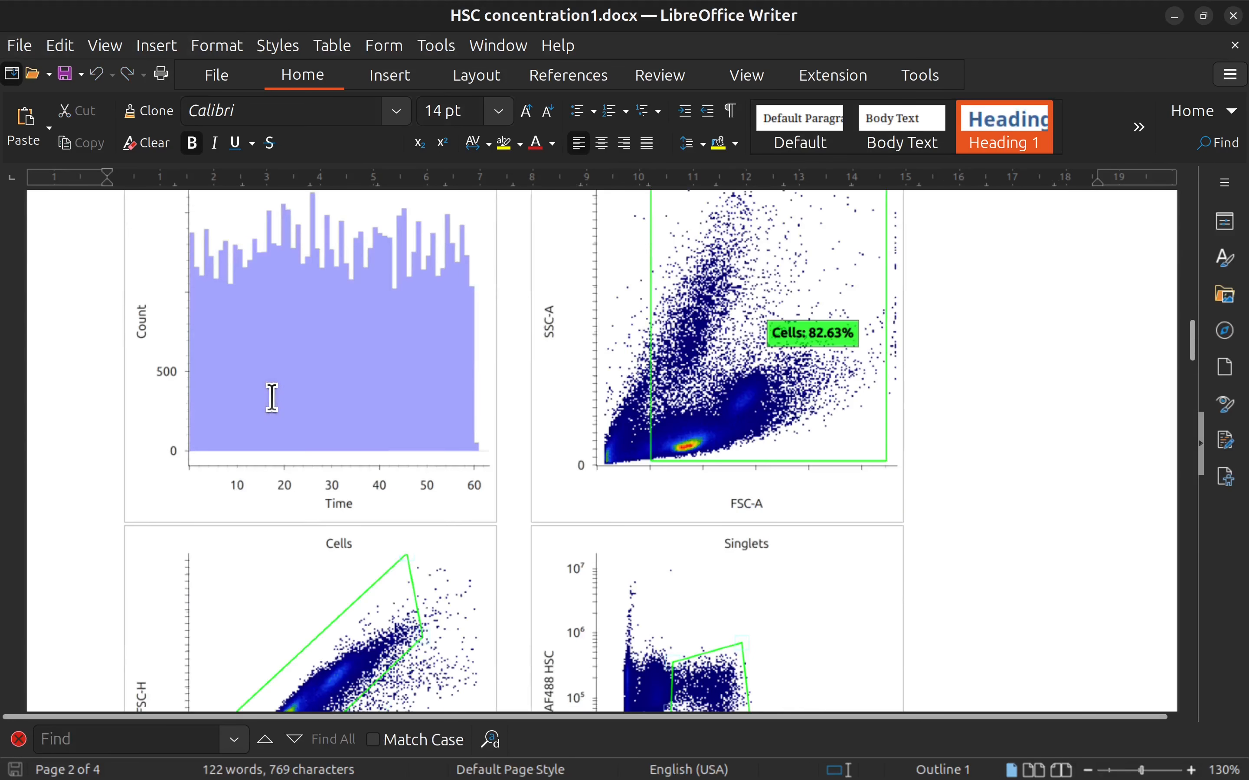
{"action": "left_click", "coordinate": [817, 398]}
{"action": "scroll", "coordinate": [835, 440], "scroll_direction": "down", "scroll_amount": 5}
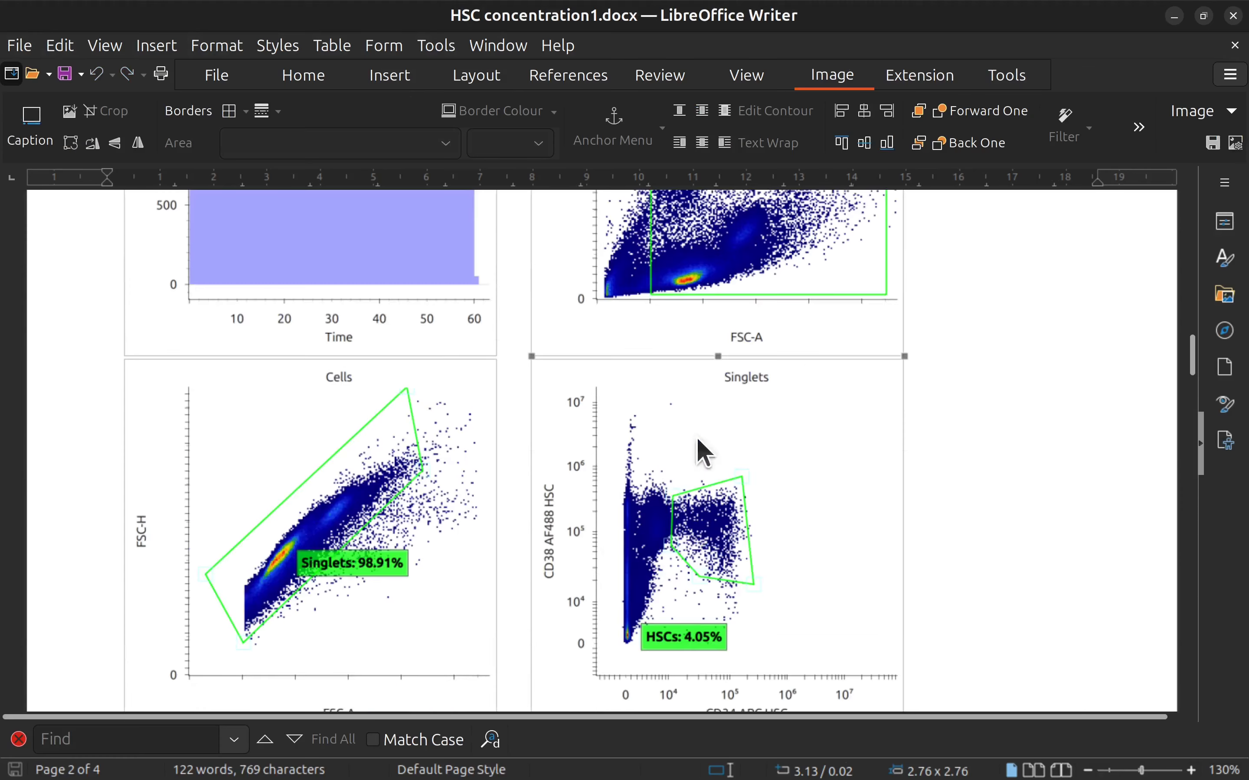
{"action": "scroll", "coordinate": [836, 532], "scroll_direction": "down", "scroll_amount": 6}
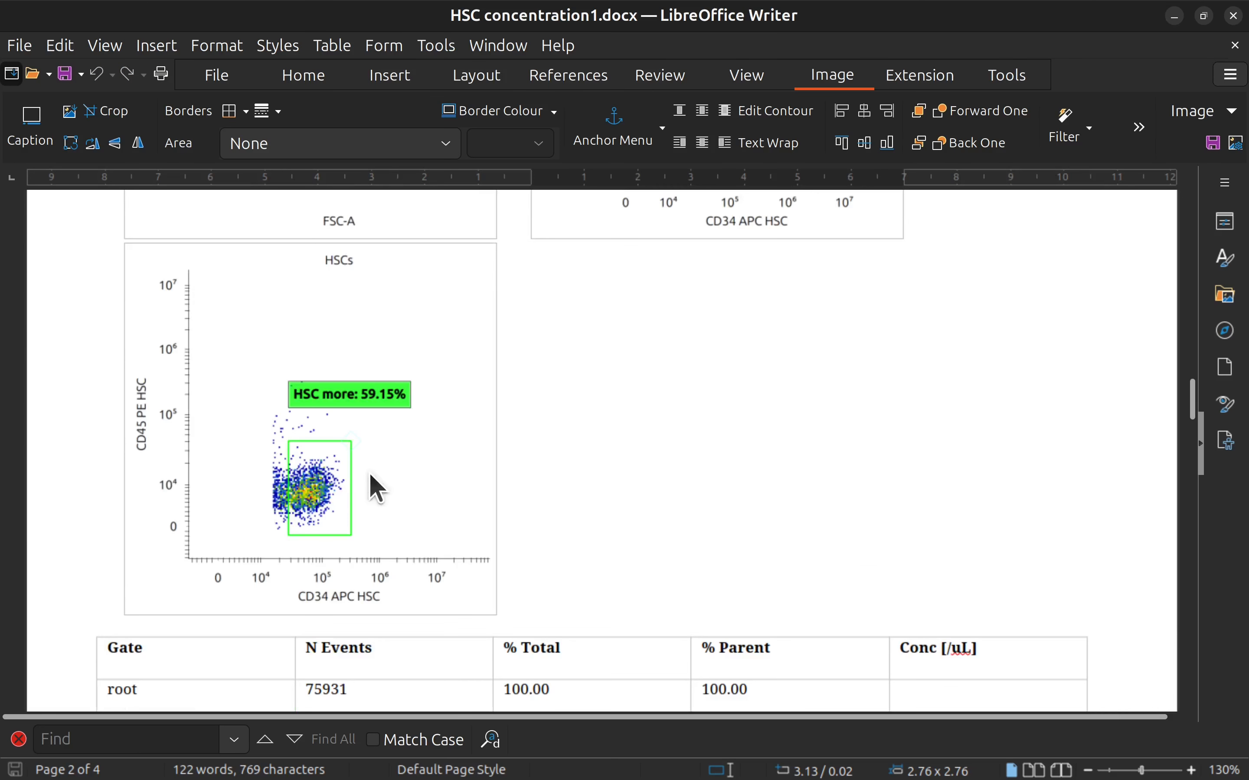
{"action": "scroll", "coordinate": [377, 487], "scroll_direction": "down", "scroll_amount": 4}
{"action": "scroll", "coordinate": [795, 366], "scroll_direction": "down", "scroll_amount": 4}
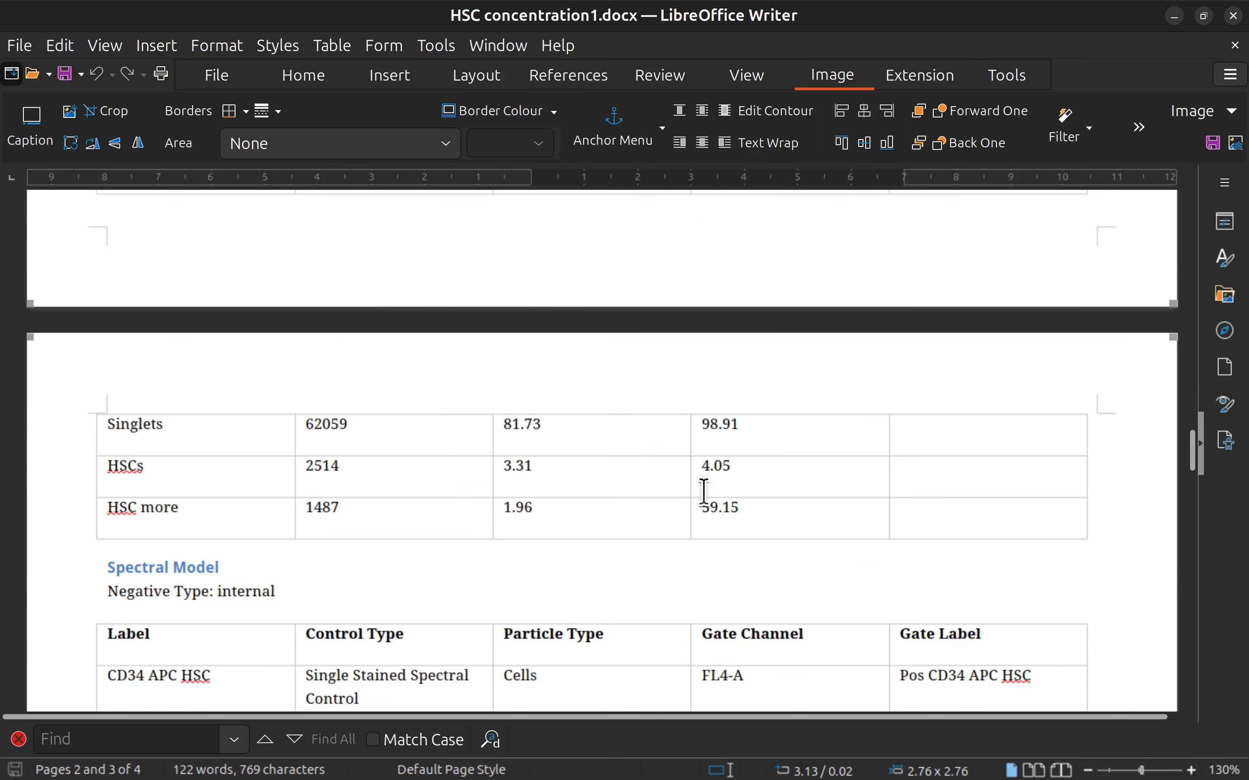
{"action": "scroll", "coordinate": [652, 451], "scroll_direction": "up", "scroll_amount": 3}
{"action": "scroll", "coordinate": [493, 461], "scroll_direction": "down", "scroll_amount": 2}
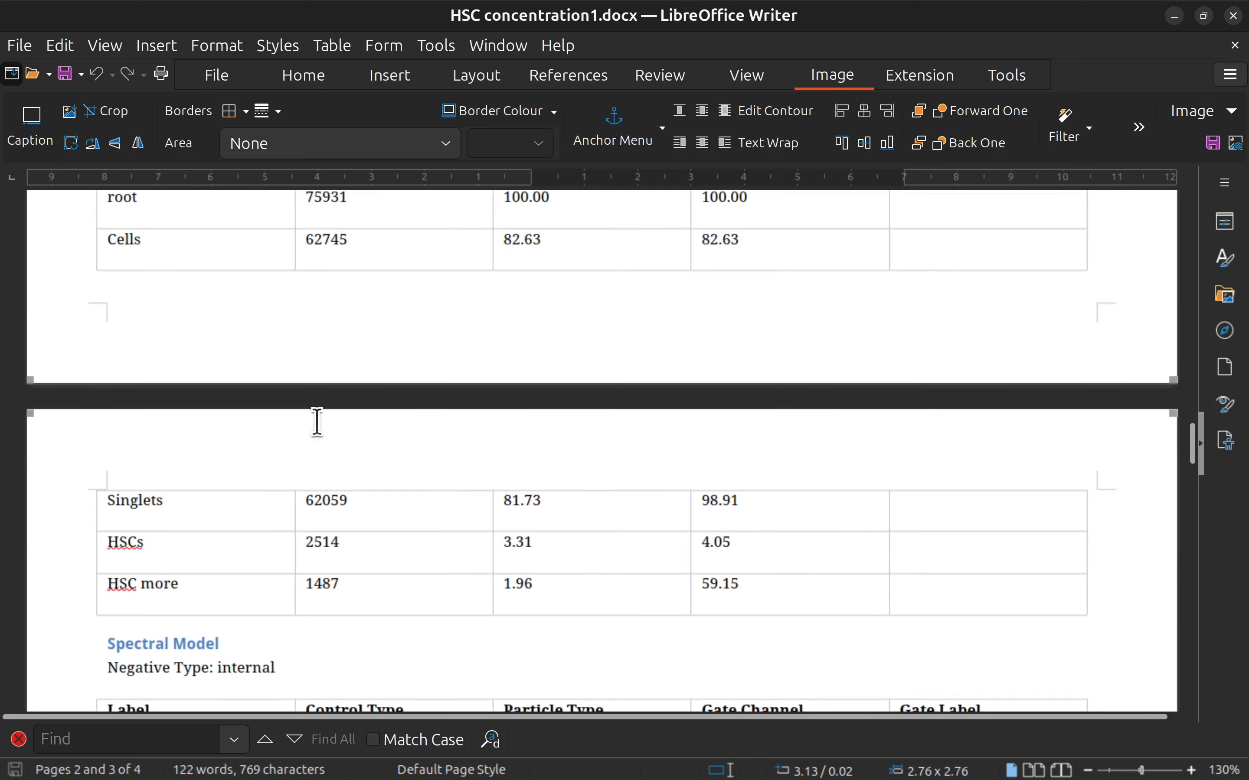
Step: Examine the report's spectral model, profiles, similarity, unmixing and spillover matrices and NxN plots, and close the document
{"action": "scroll", "coordinate": [317, 422], "scroll_direction": "down", "scroll_amount": 6}
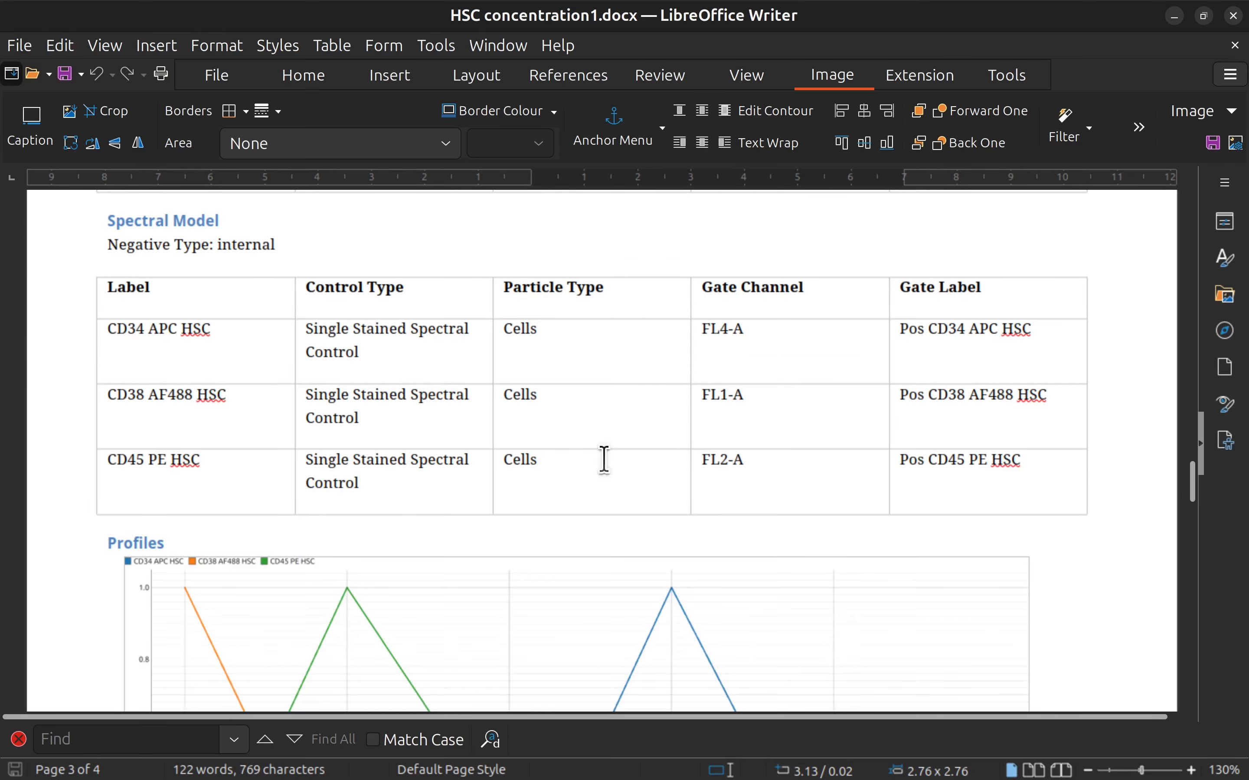
{"action": "scroll", "coordinate": [600, 442], "scroll_direction": "down", "scroll_amount": 16}
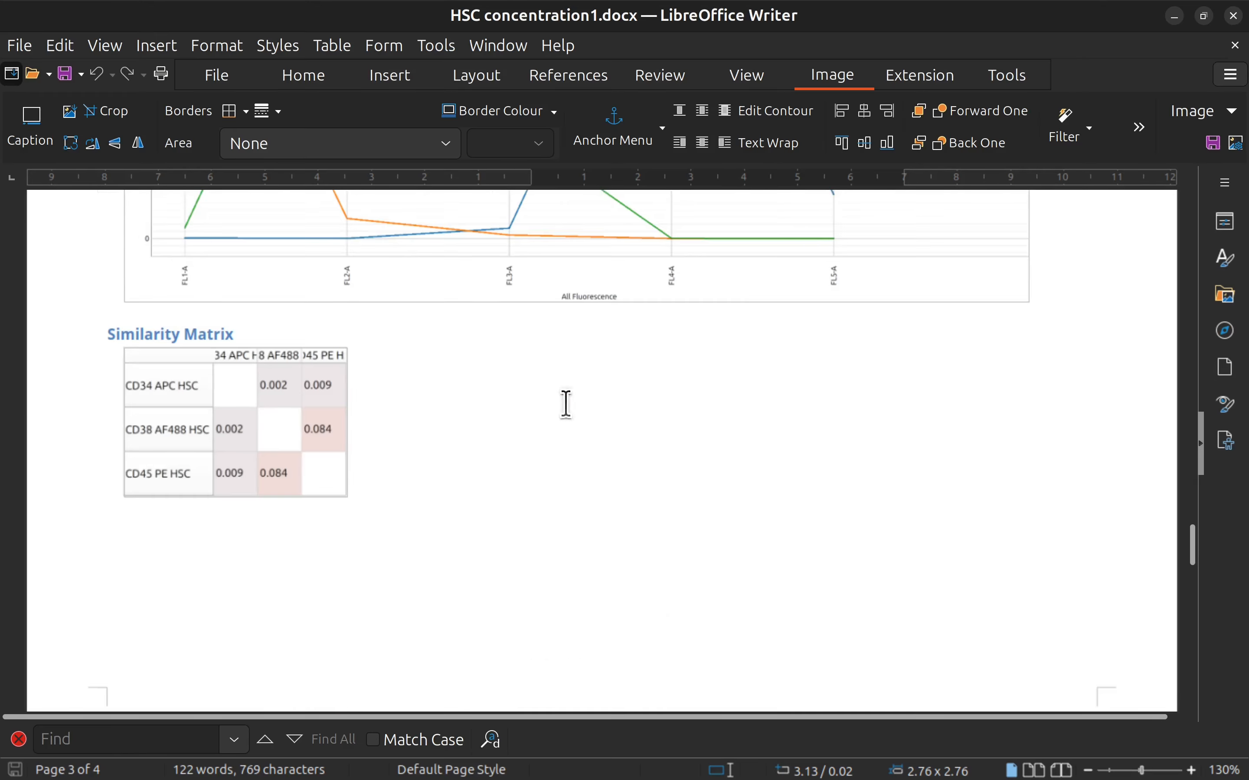
{"action": "scroll", "coordinate": [181, 378], "scroll_direction": "down", "scroll_amount": 1}
{"action": "scroll", "coordinate": [420, 529], "scroll_direction": "down", "scroll_amount": 7}
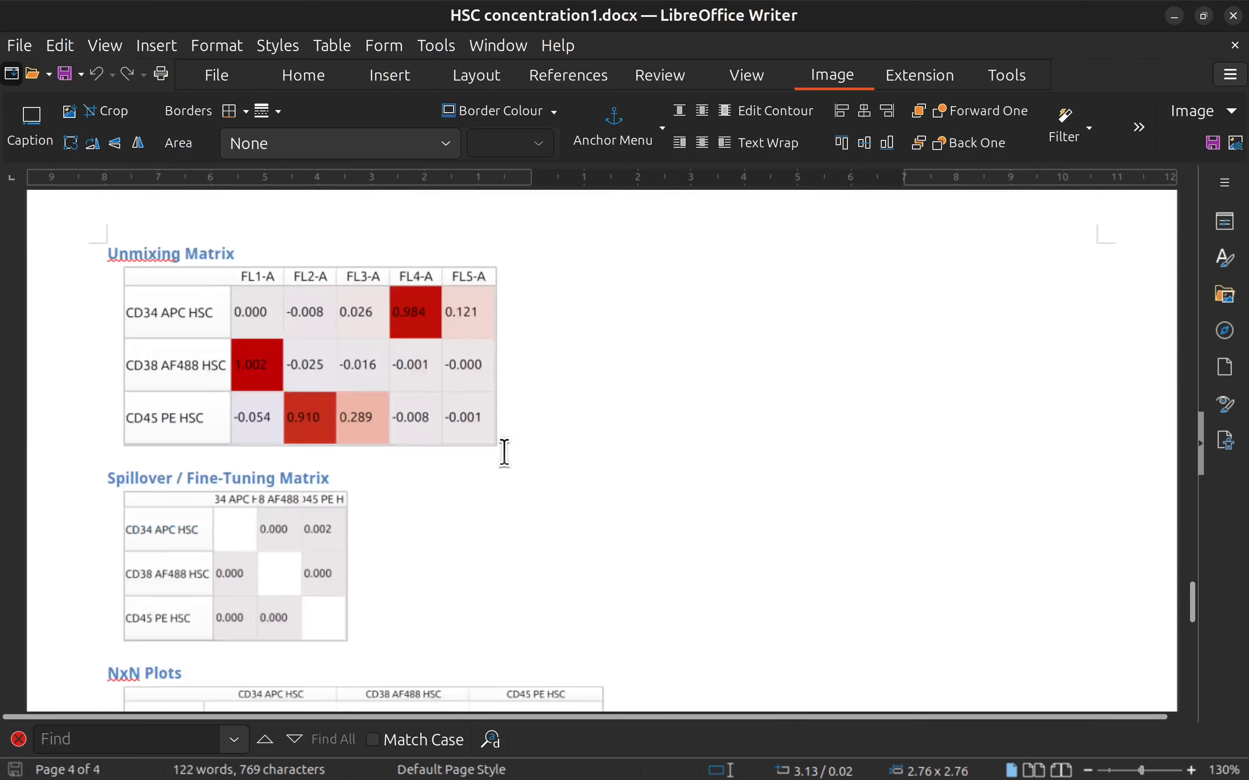
{"action": "scroll", "coordinate": [506, 589], "scroll_direction": "down", "scroll_amount": 2}
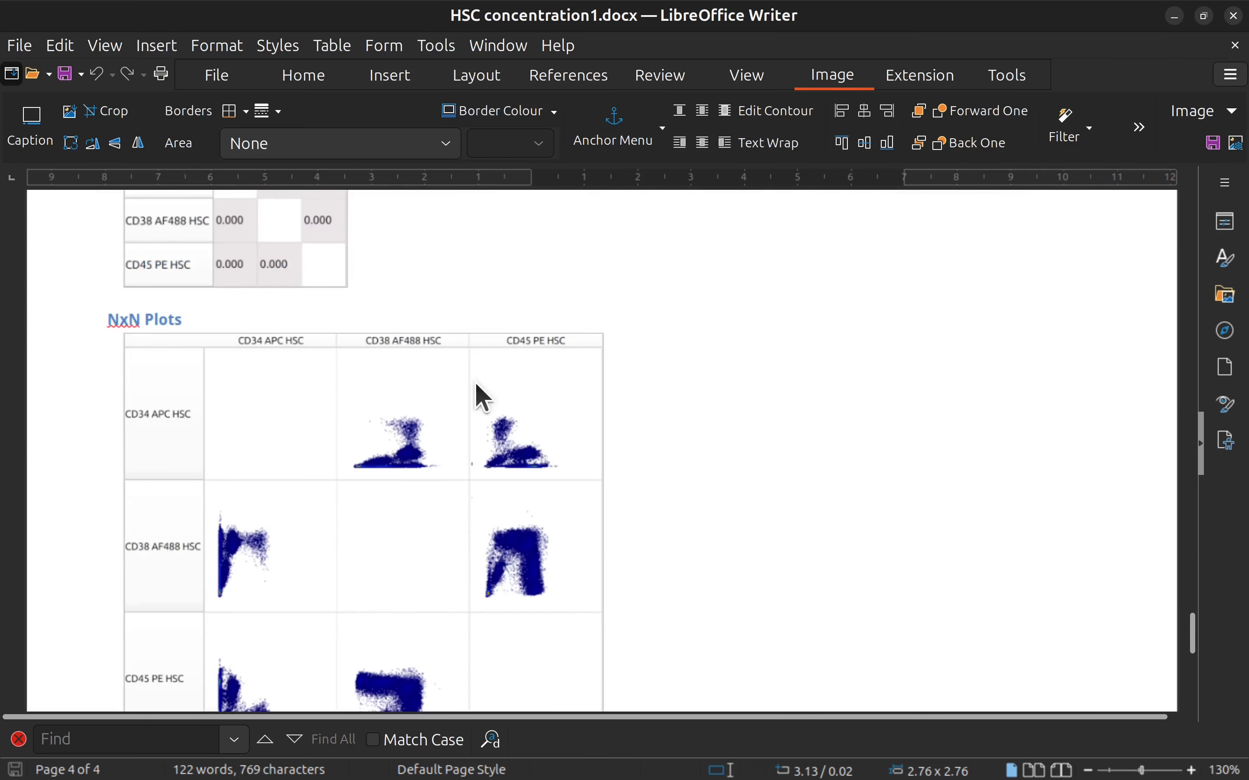
{"action": "scroll", "coordinate": [483, 397], "scroll_direction": "down", "scroll_amount": 1}
{"action": "left_click", "coordinate": [1237, 17]}
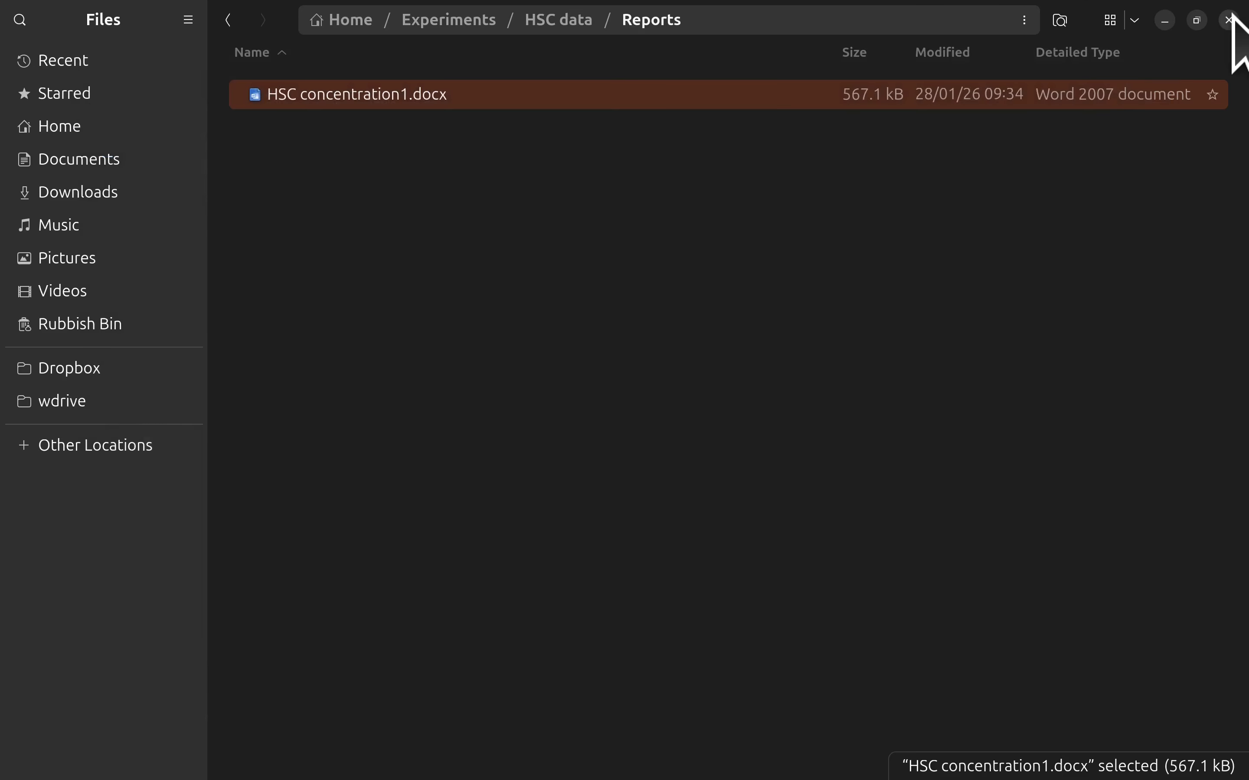
Step: Close the Reports folder and copy the Singlets plot of HSC concentration1 to the clipboard
{"action": "left_click", "coordinate": [1229, 19]}
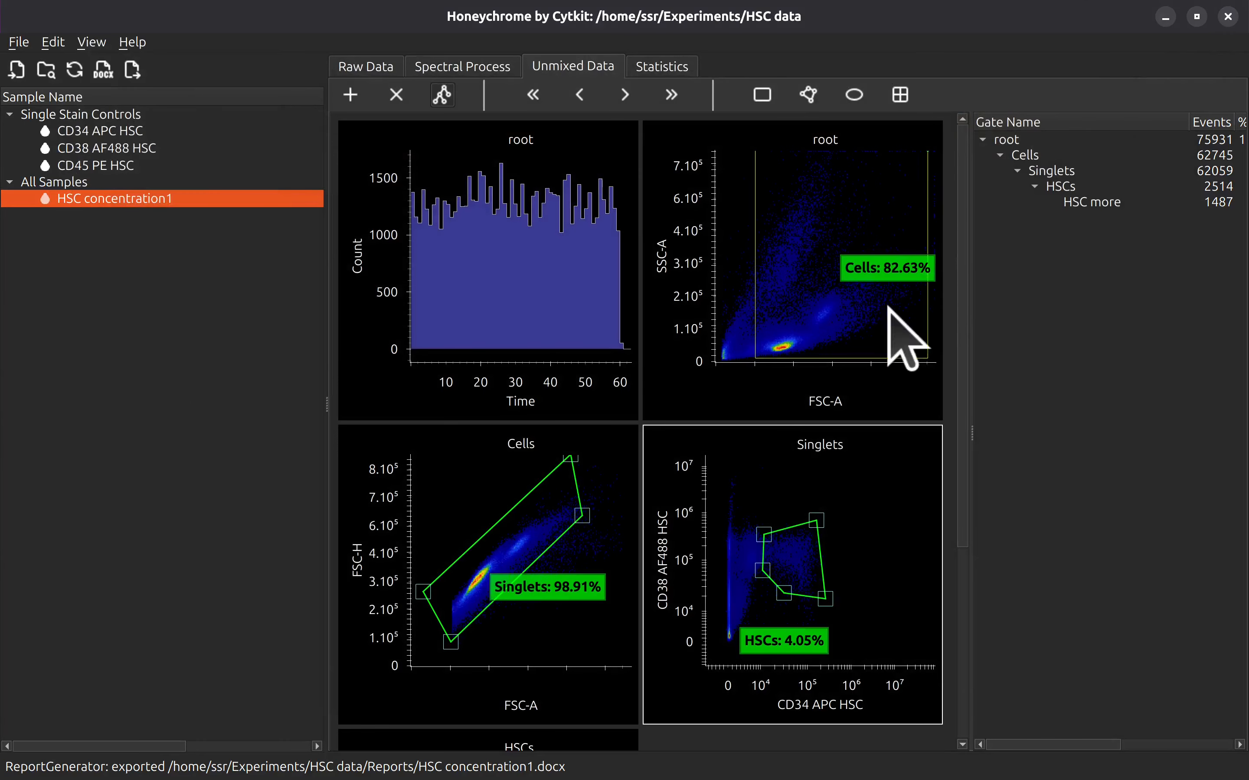
{"action": "right_click", "coordinate": [865, 499]}
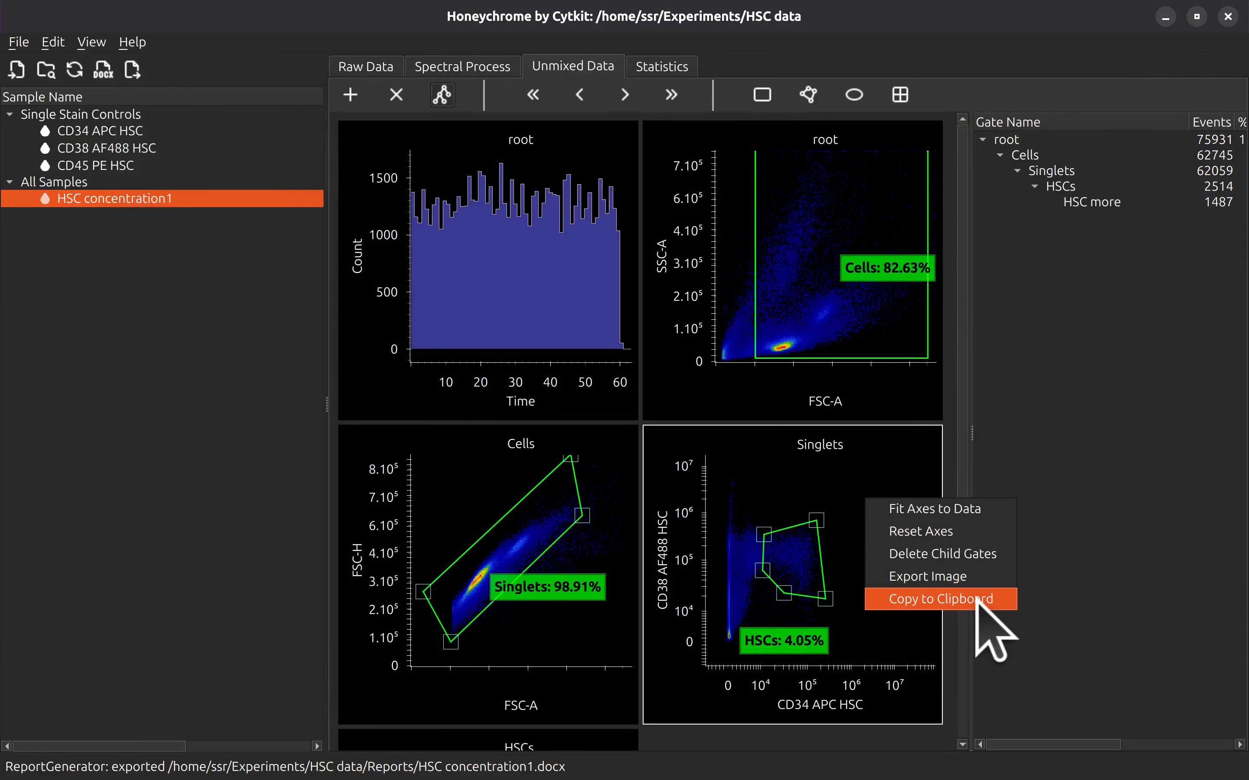
{"action": "left_click", "coordinate": [975, 599]}
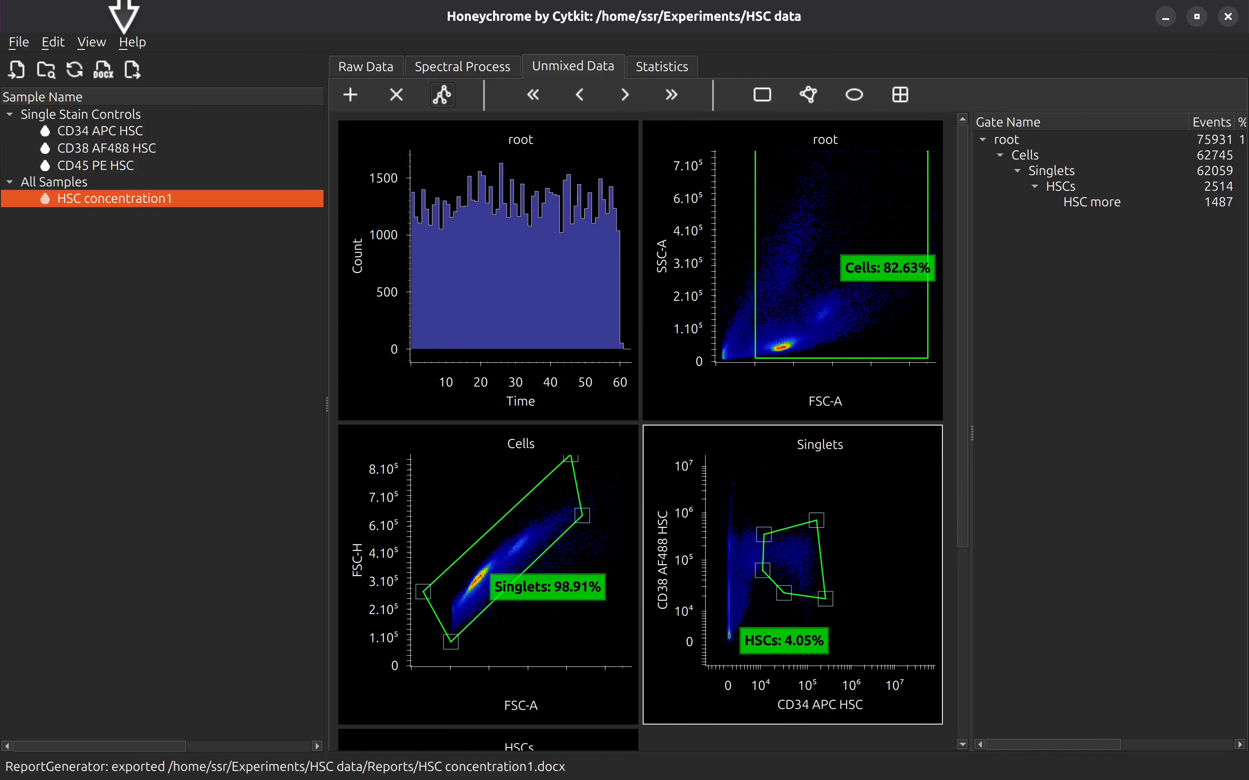
Step: Create a new experiment from the default template in the Experiments folder, named "Tregs no controls"
{"action": "left_click", "coordinate": [19, 42]}
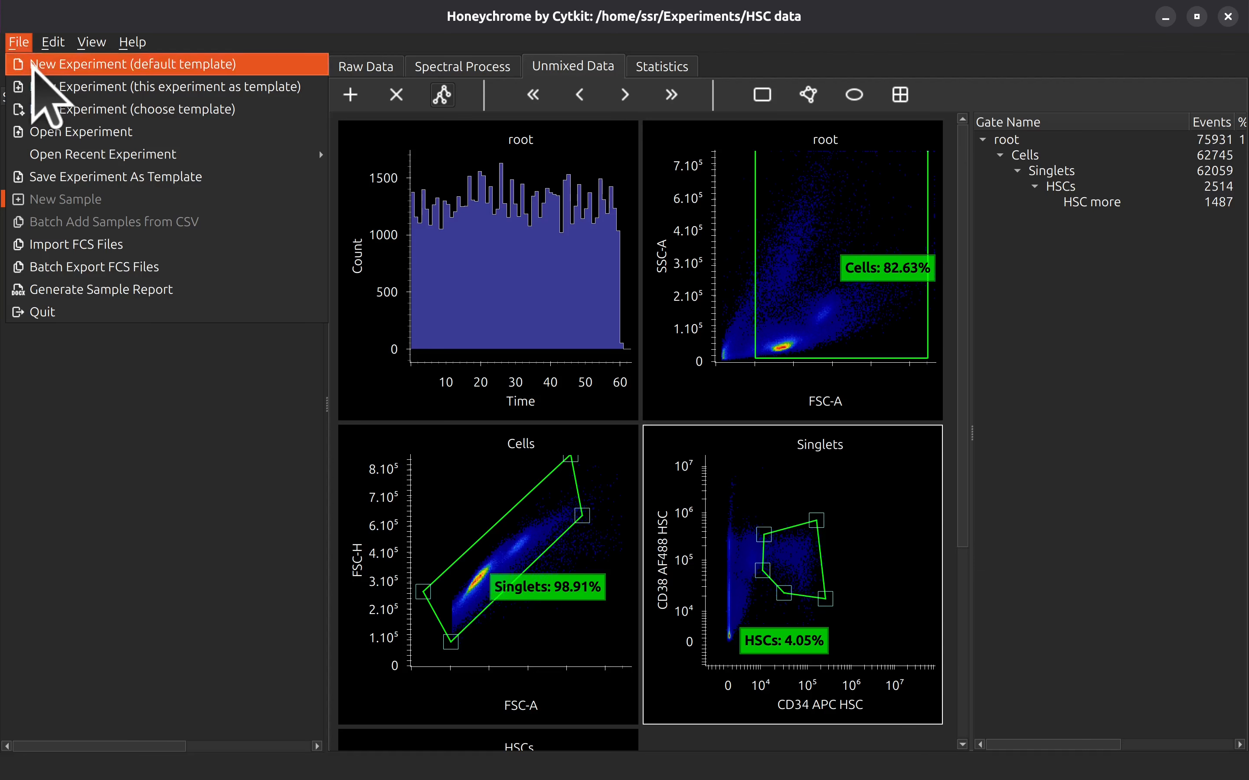
{"action": "left_click", "coordinate": [159, 65]}
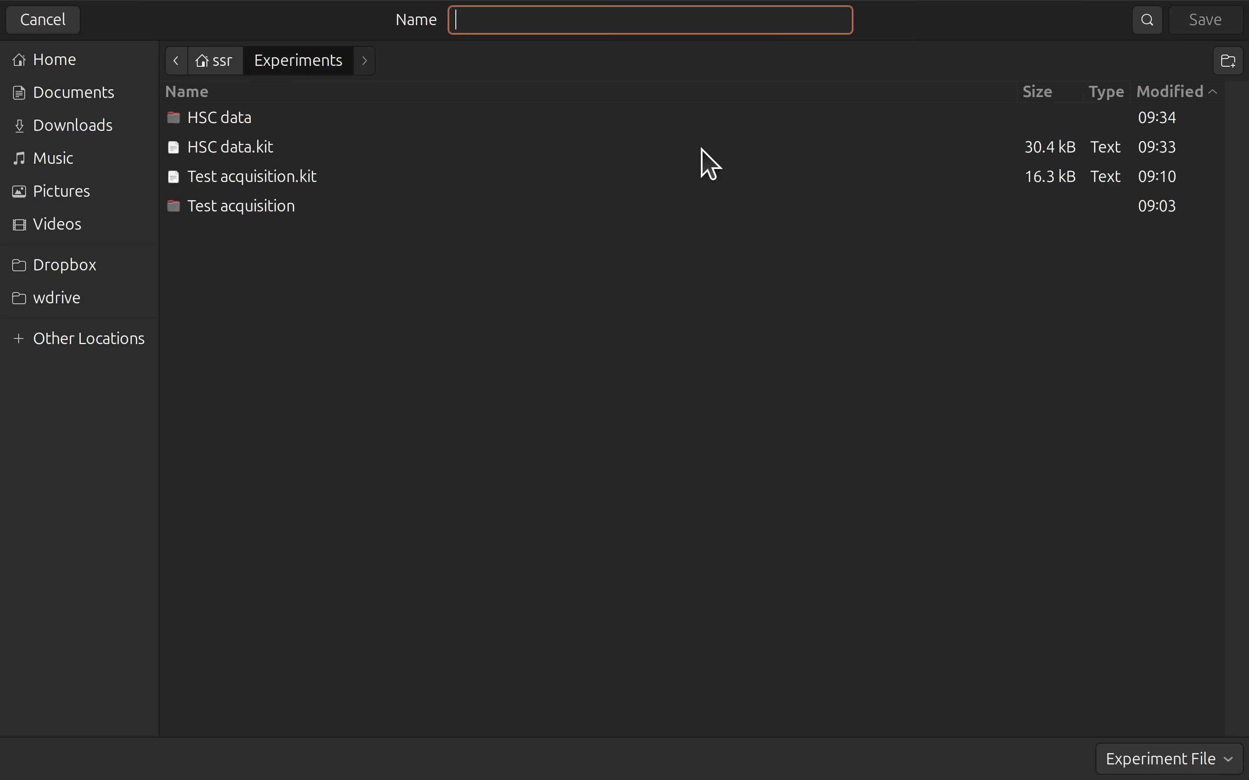
{"action": "type", "text": "Tregs"}
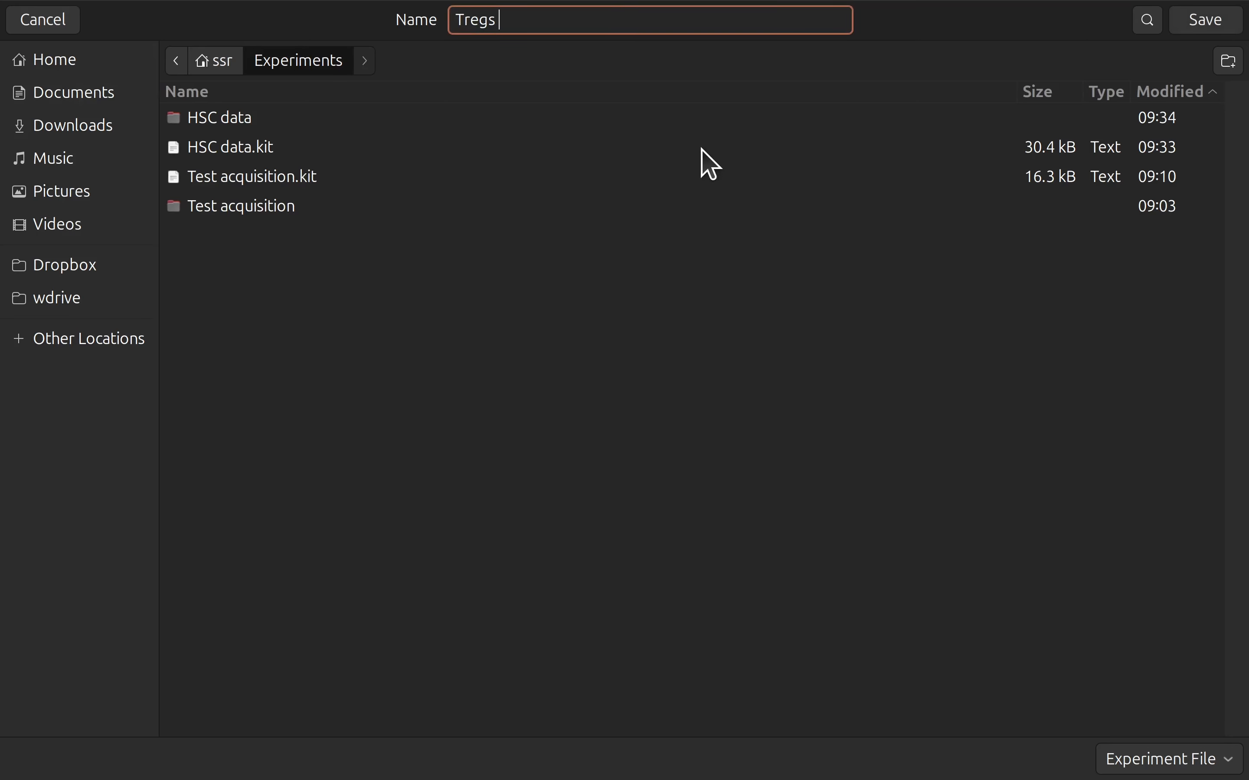
{"action": "type", "text": " no controls"}
Step: Import the Comp Beads, Treg Setup, Treg Sort and WashThrough FCS files via the experiment's Raw folder and update the experiment configuration
{"action": "left_click", "coordinate": [19, 41]}
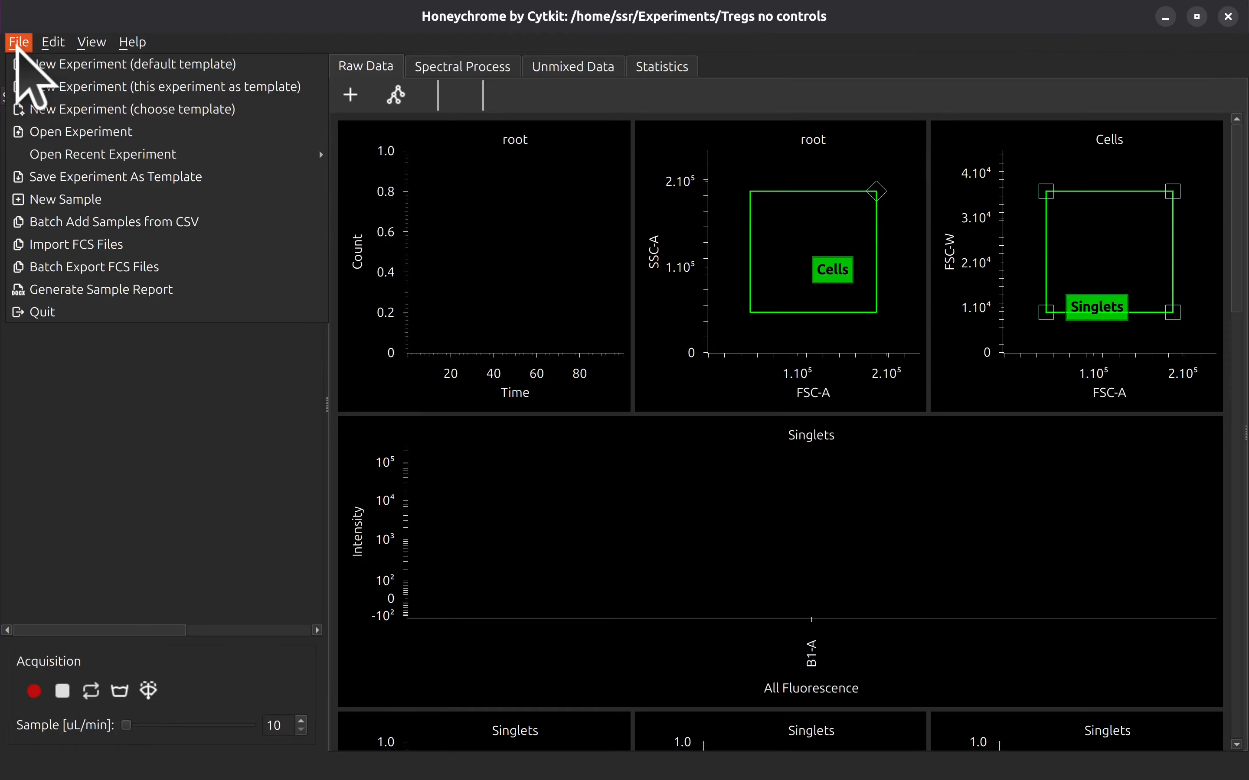
{"action": "left_click", "coordinate": [133, 233]}
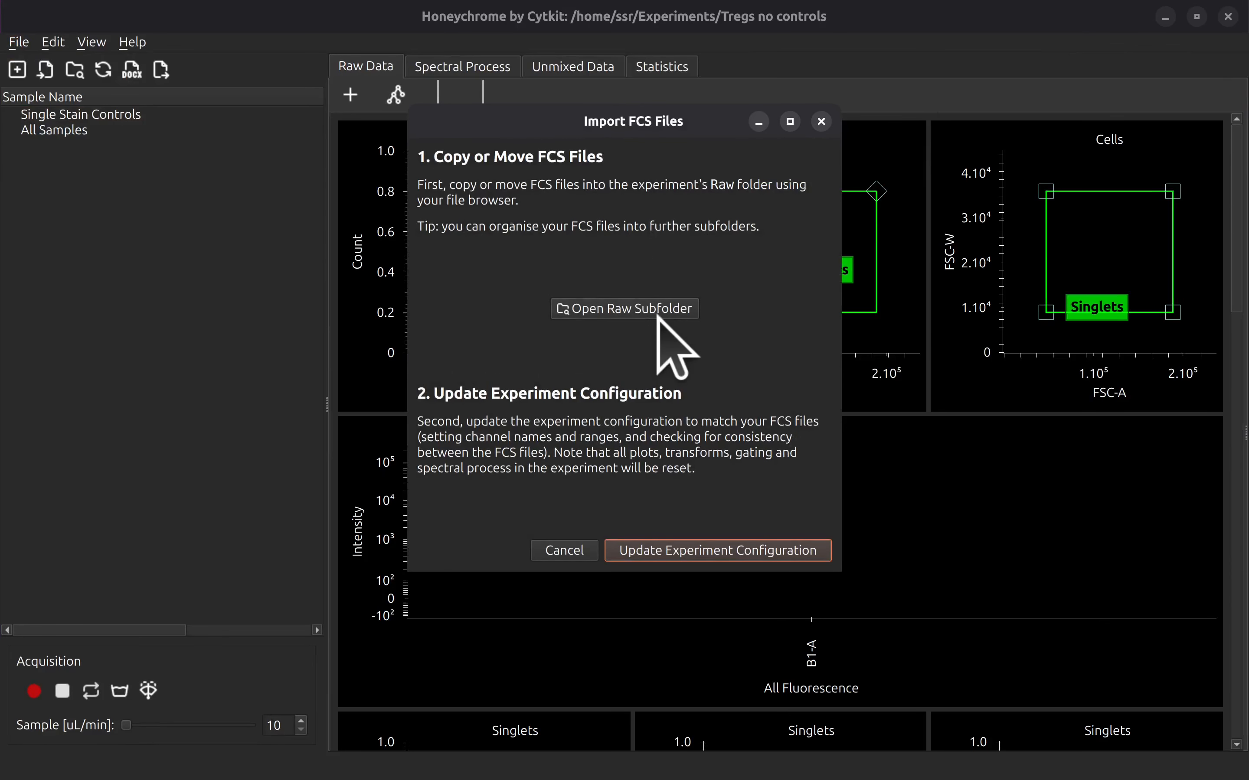
{"action": "left_click", "coordinate": [646, 304]}
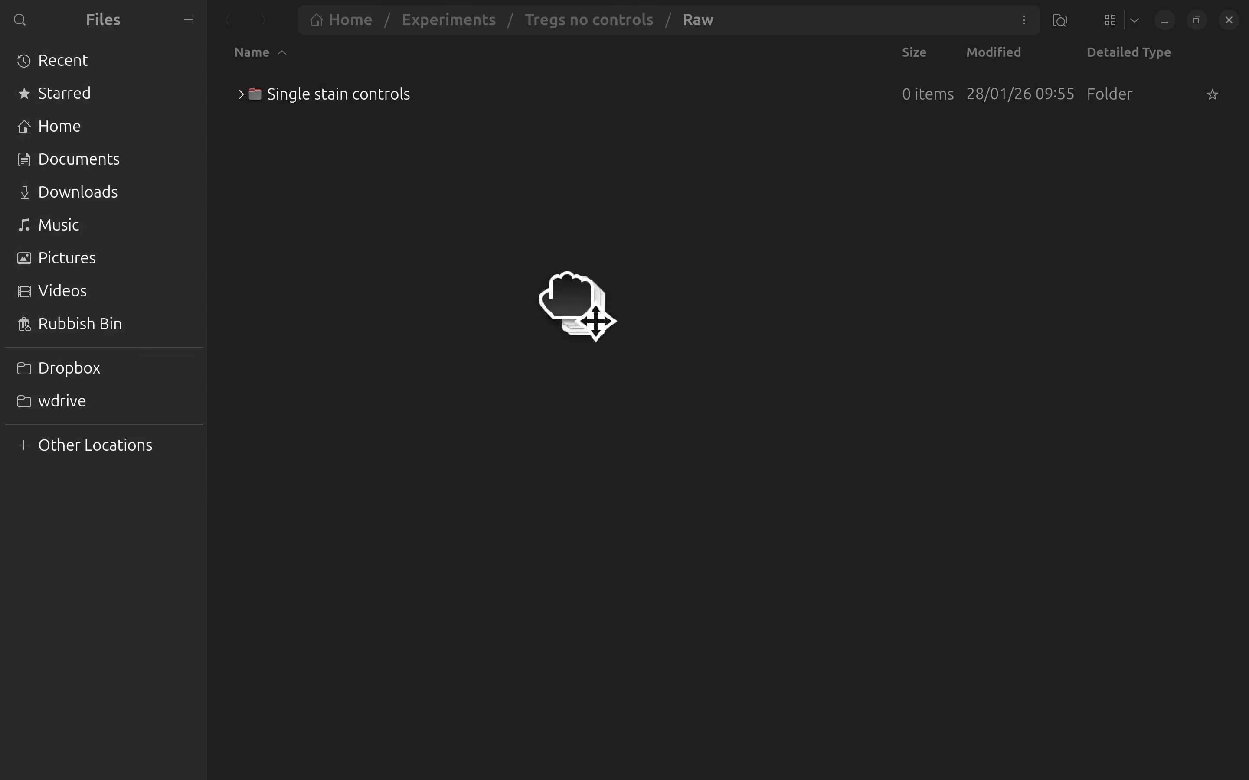
{"action": "left_click_drag", "start_coordinate": [546, 273], "coordinate": [545, 269]}
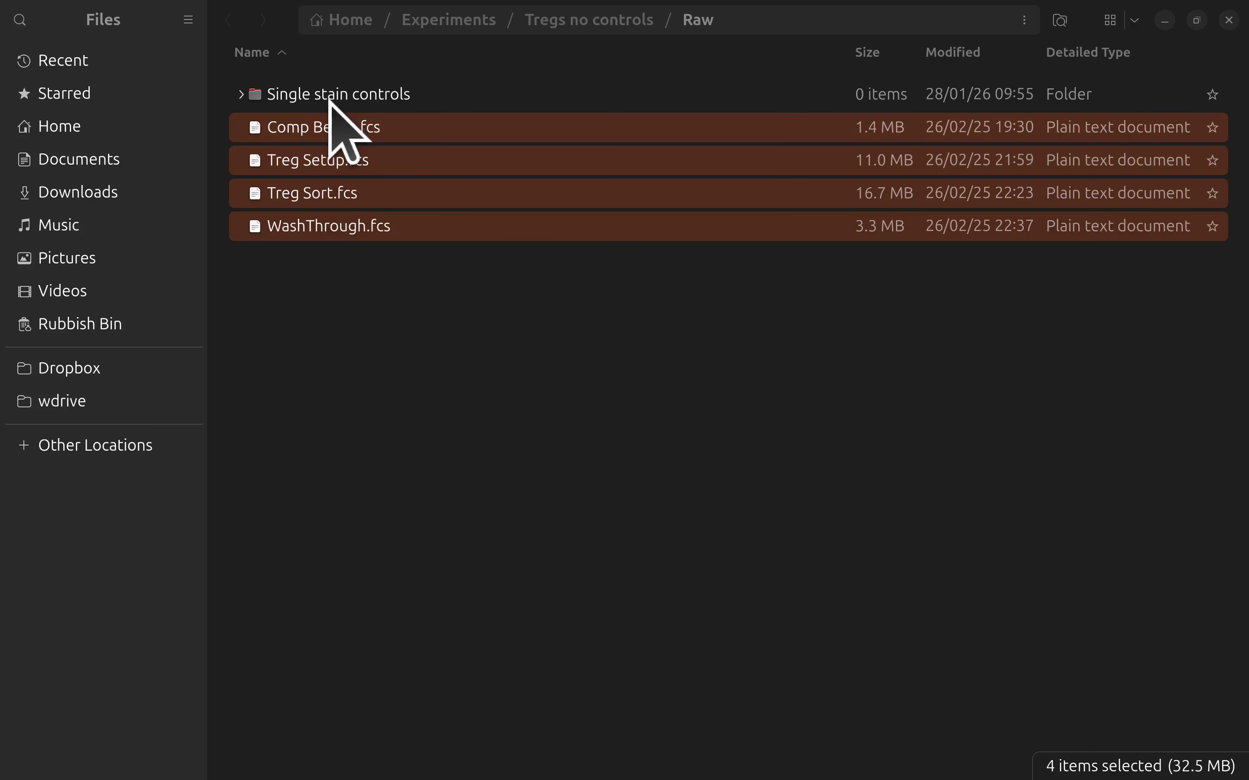
{"action": "left_click", "coordinate": [1229, 19]}
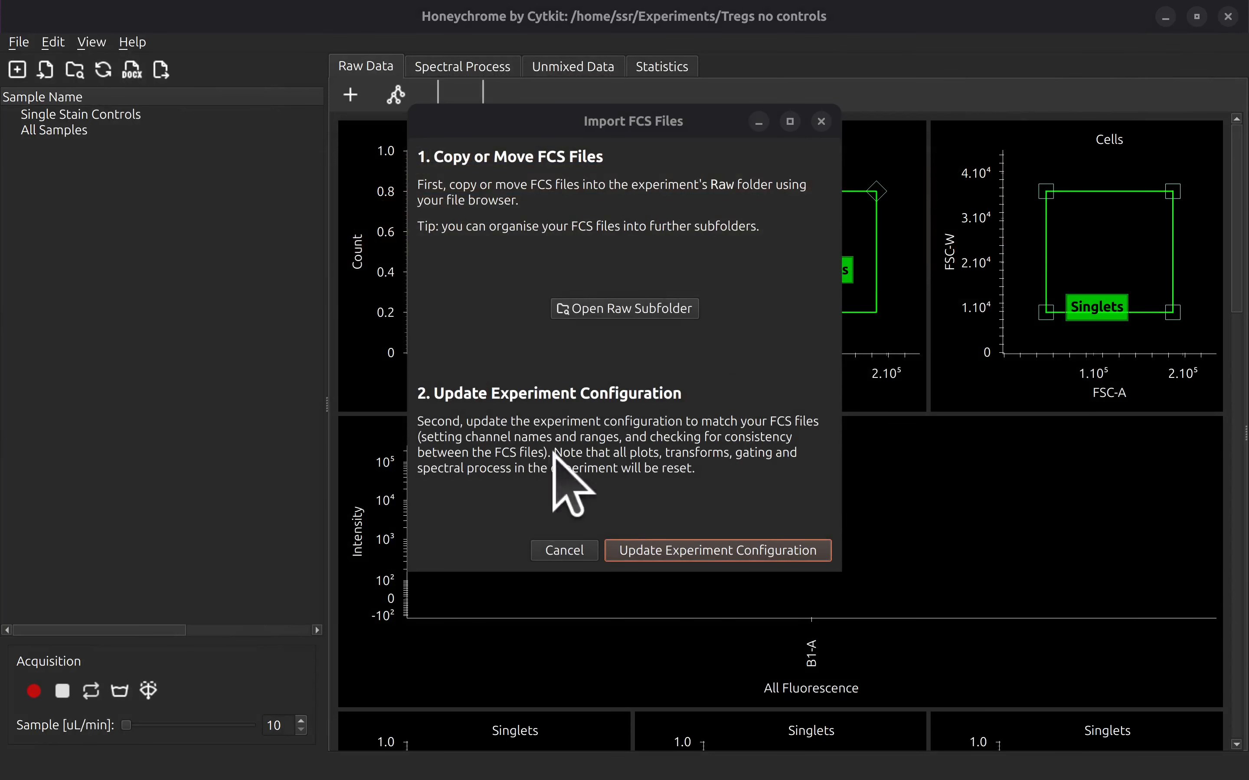
{"action": "left_click", "coordinate": [719, 553]}
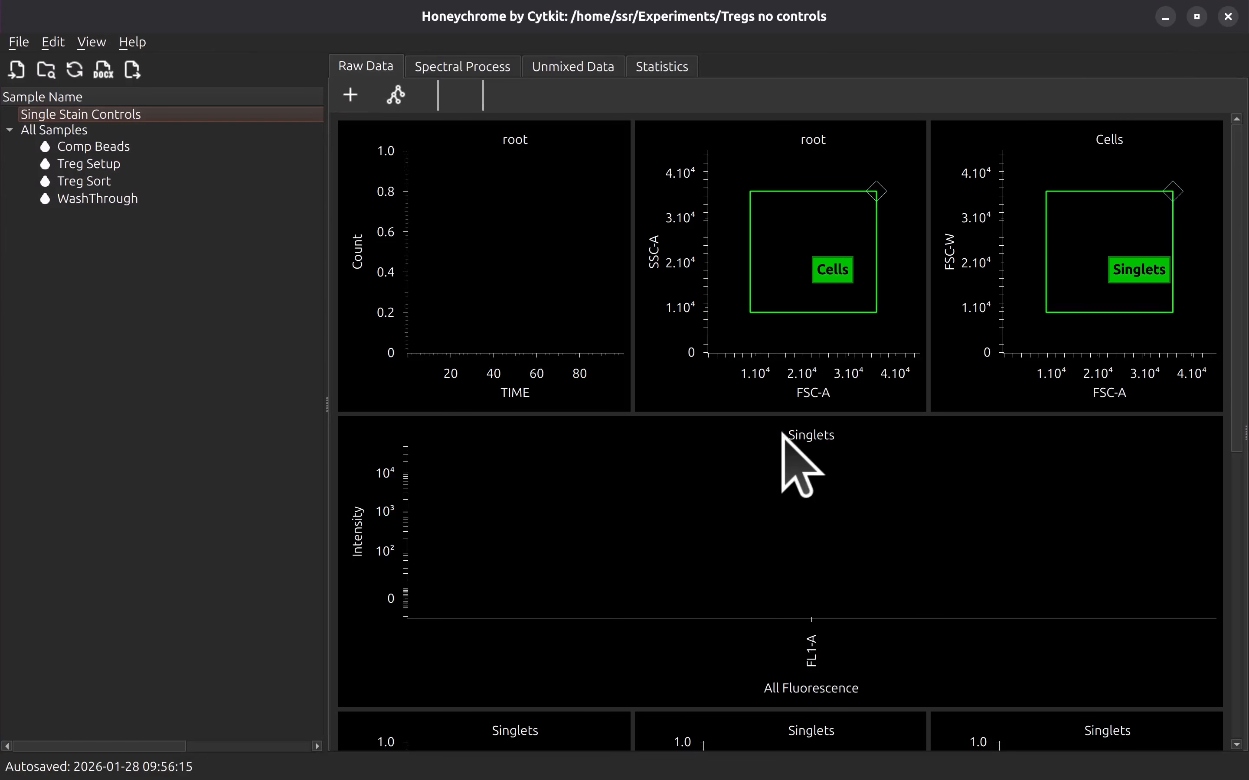
Step: Look through the raw plots of the Comp Beads, Treg Setup, Treg Sort and WashThrough samples
{"action": "left_click", "coordinate": [110, 149]}
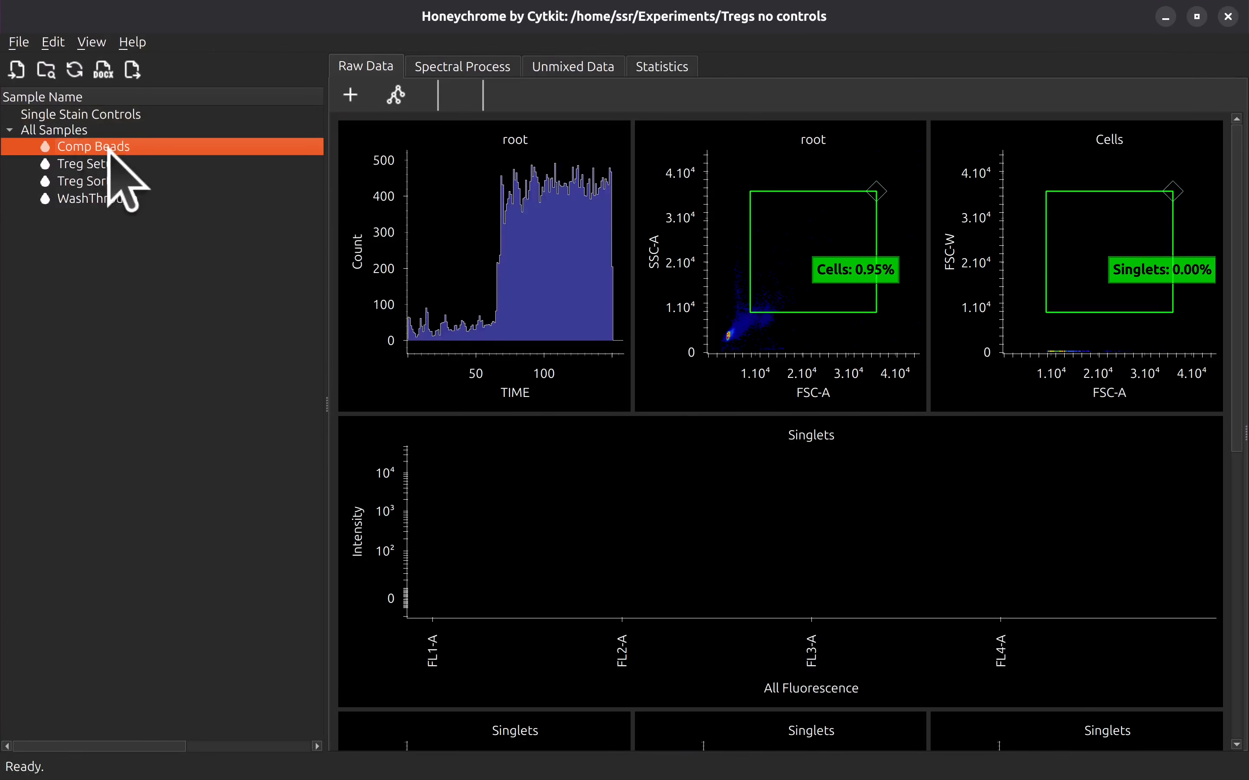
{"action": "left_click", "coordinate": [112, 165]}
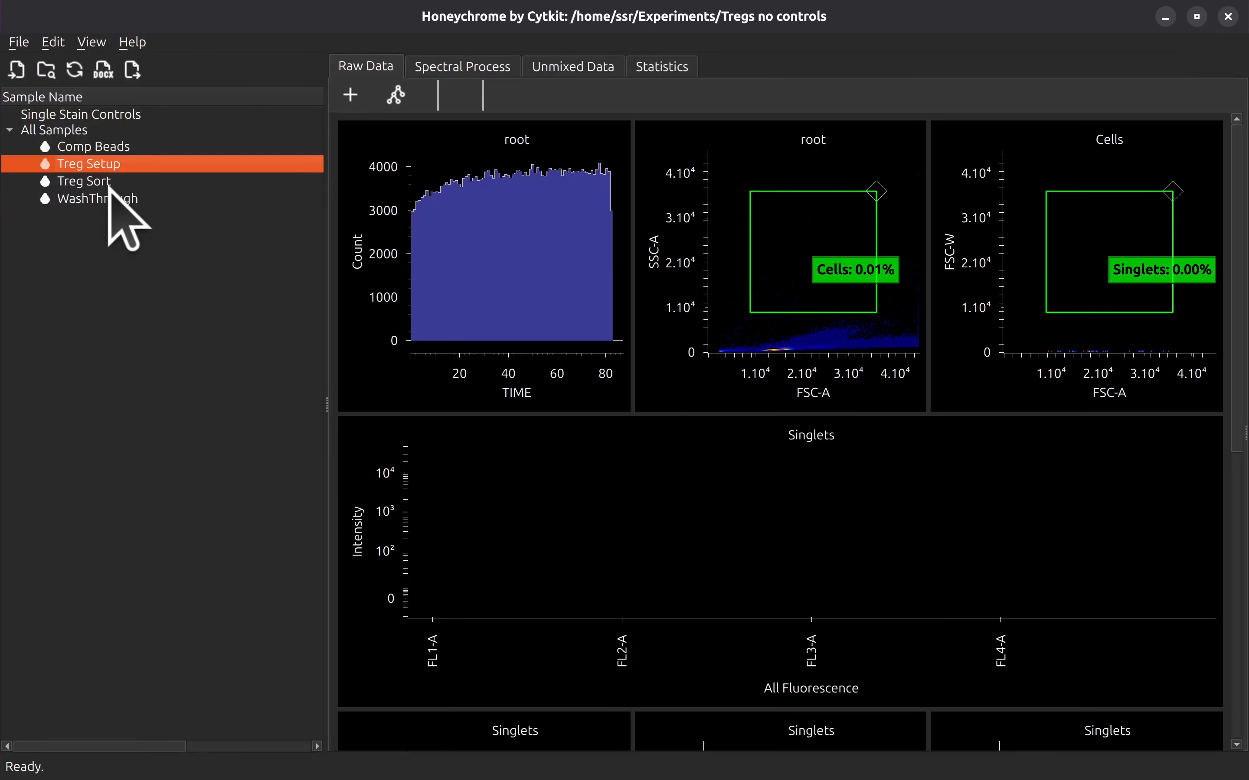
{"action": "left_click", "coordinate": [111, 181]}
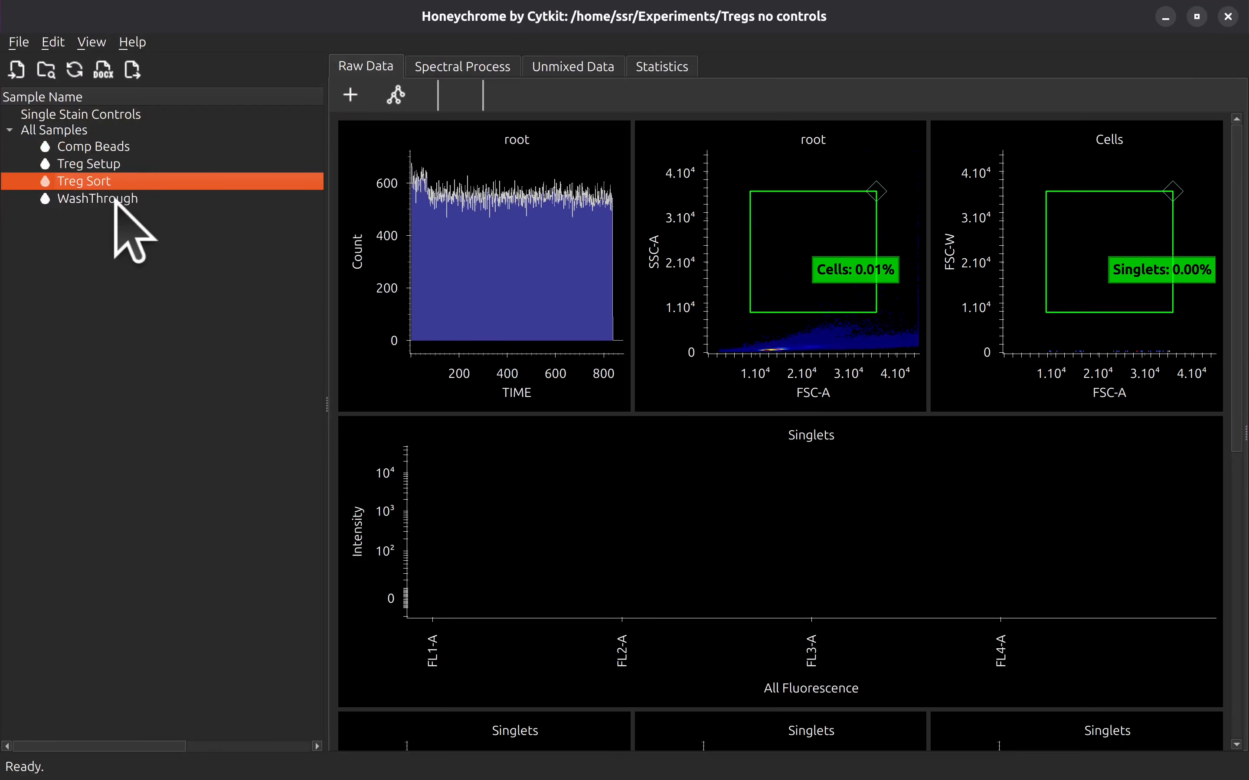
{"action": "left_click", "coordinate": [114, 199]}
Step: Load the Treg Setup sample and fit the axes of the SSC-A/FSC-A root plot and the Cells plot to the data
{"action": "left_click", "coordinate": [109, 163]}
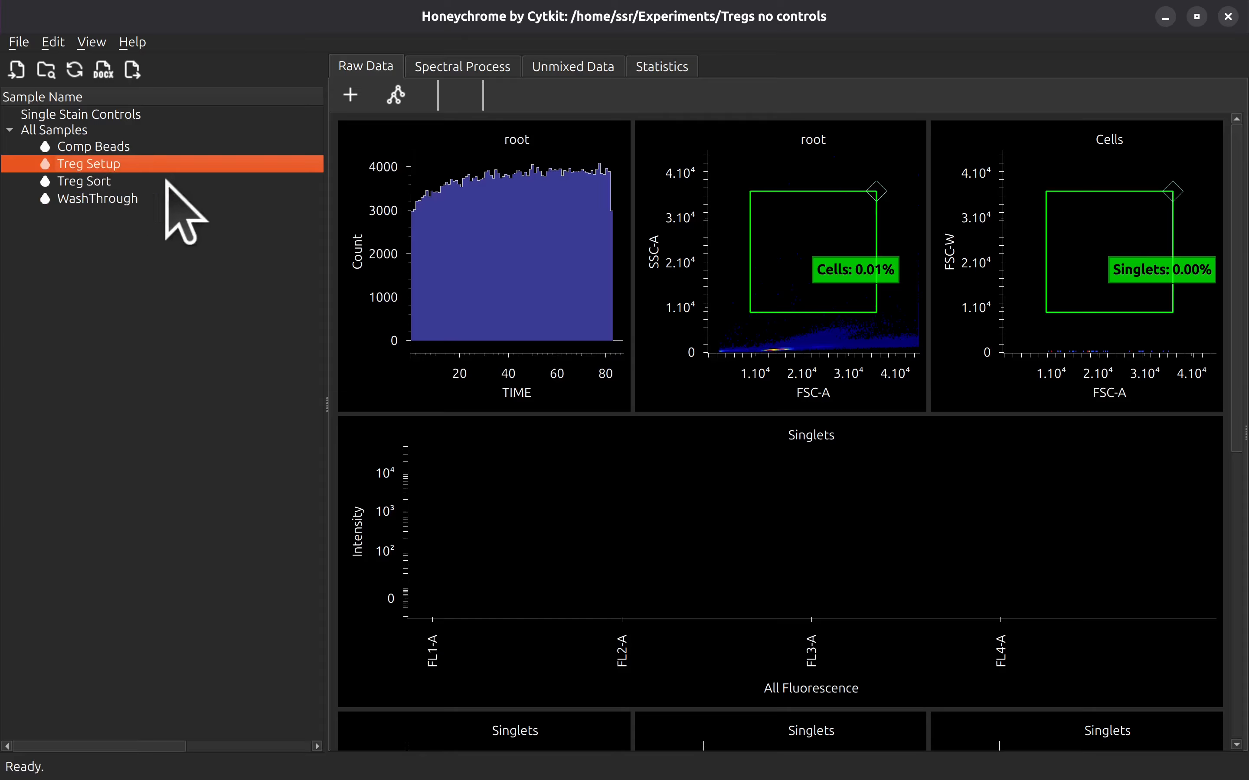
{"action": "right_click", "coordinate": [727, 298]}
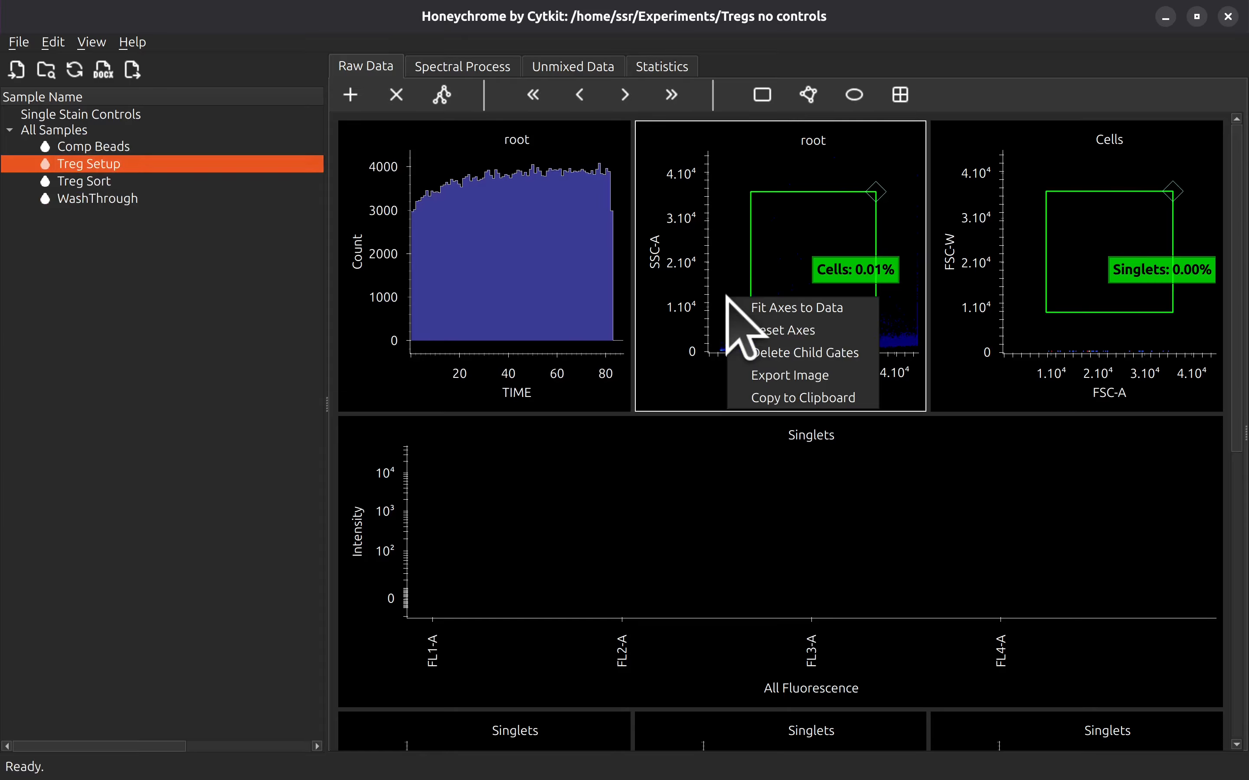
{"action": "left_click", "coordinate": [809, 316]}
{"action": "right_click", "coordinate": [1074, 355]}
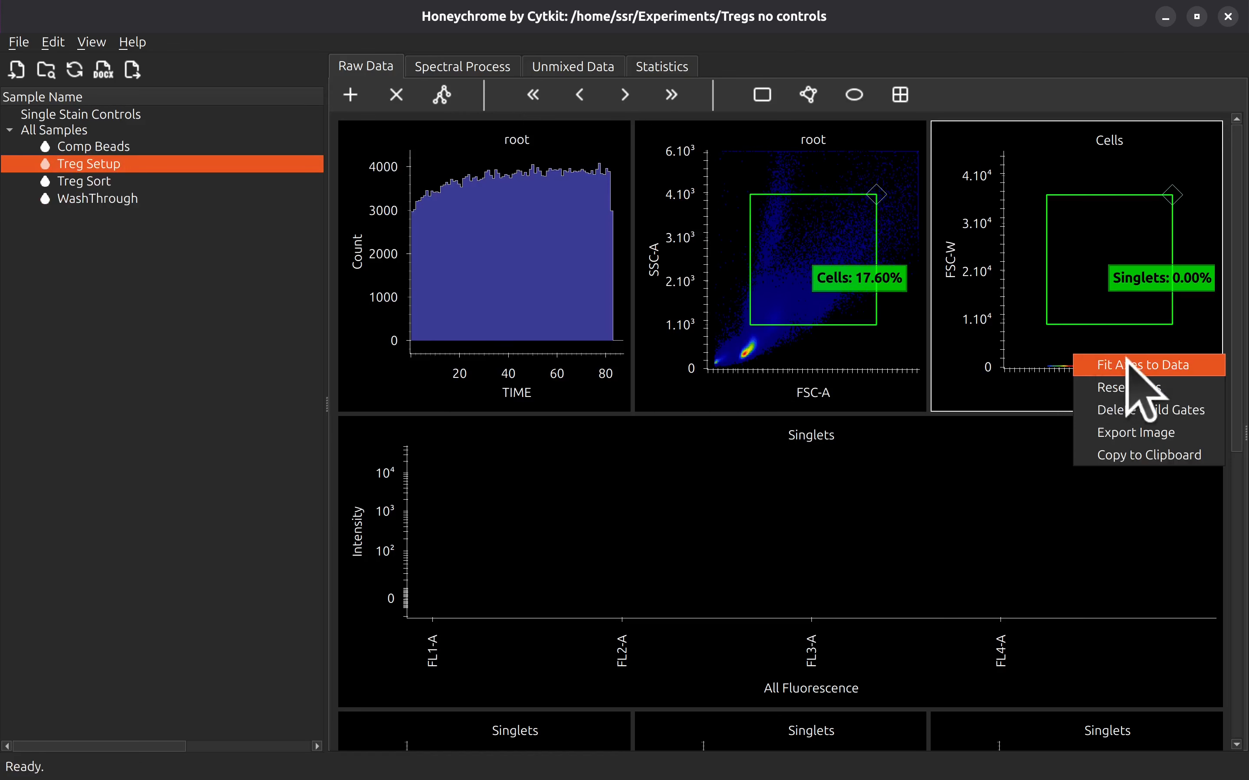
{"action": "left_click", "coordinate": [1148, 369]}
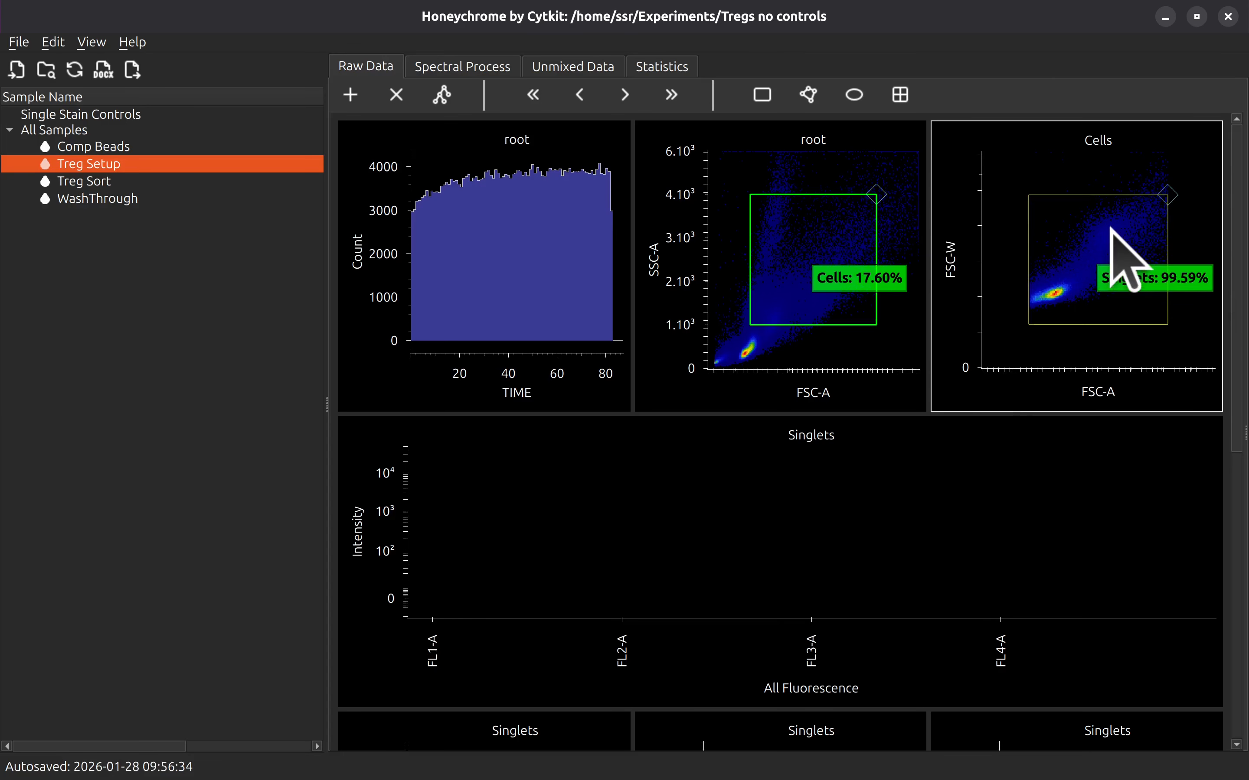
Step: Shift the Singlets gate down in the Cells plot and lower its upper FSC-W limit, checking the resulting Singlets fluorescence histograms
{"action": "left_click_drag", "start_coordinate": [1108, 224], "coordinate": [1101, 255]}
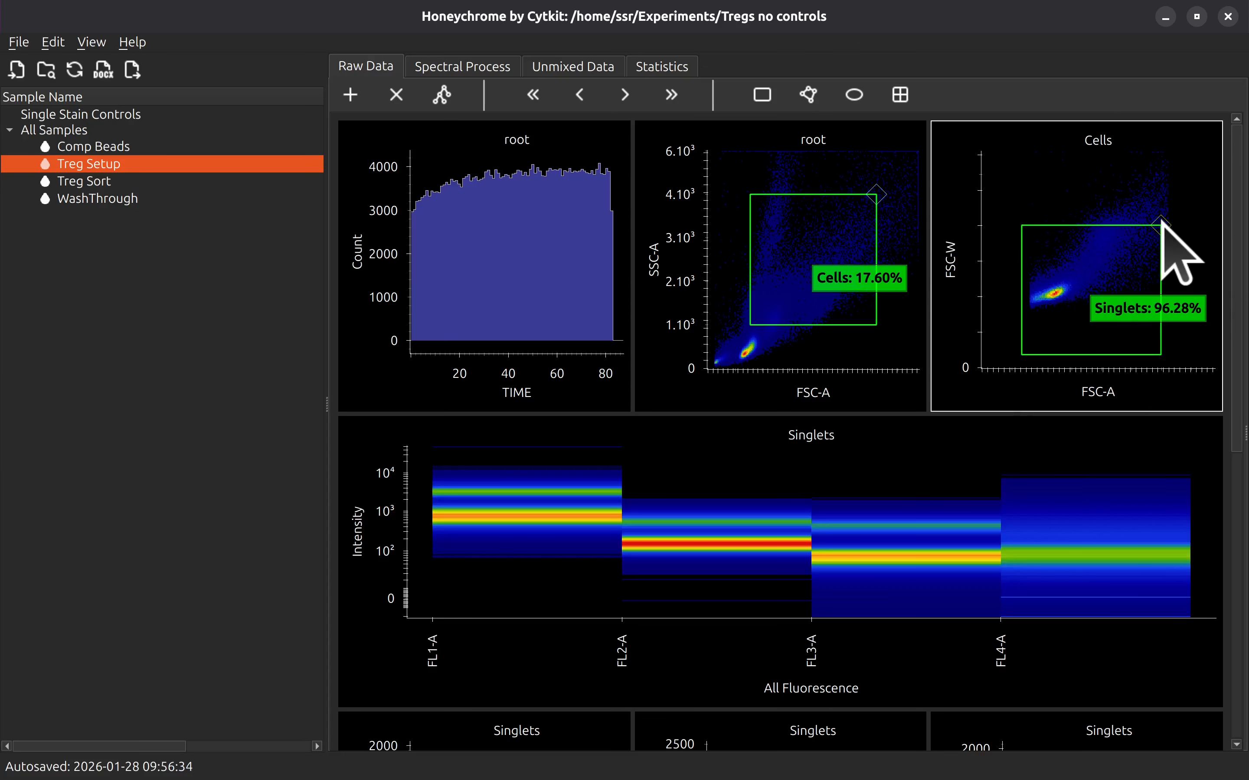
{"action": "mouse_move", "coordinate": [1161, 225]}
{"action": "left_mouse_down"}
{"action": "mouse_move", "coordinate": [1170, 257]}
{"action": "mouse_move", "coordinate": [1171, 247]}
{"action": "left_mouse_up"}
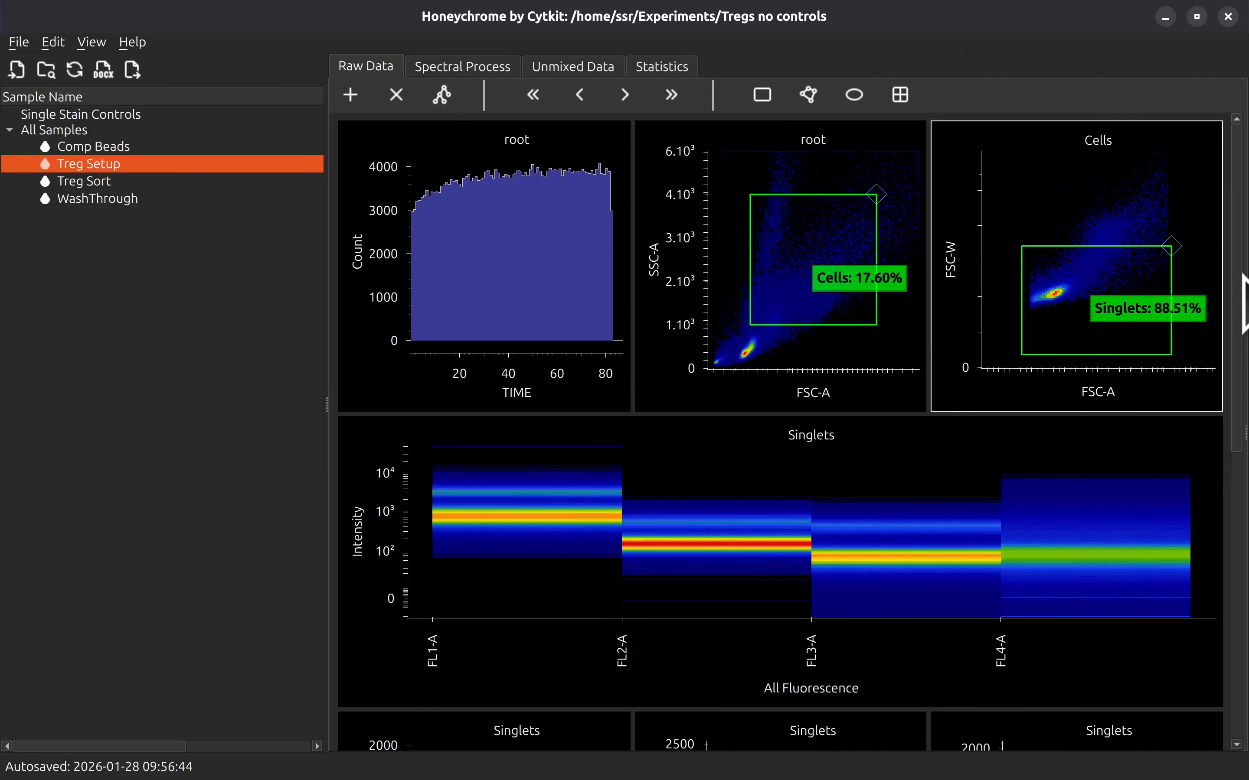
{"action": "left_click_drag", "start_coordinate": [1236, 276], "coordinate": [1236, 572]}
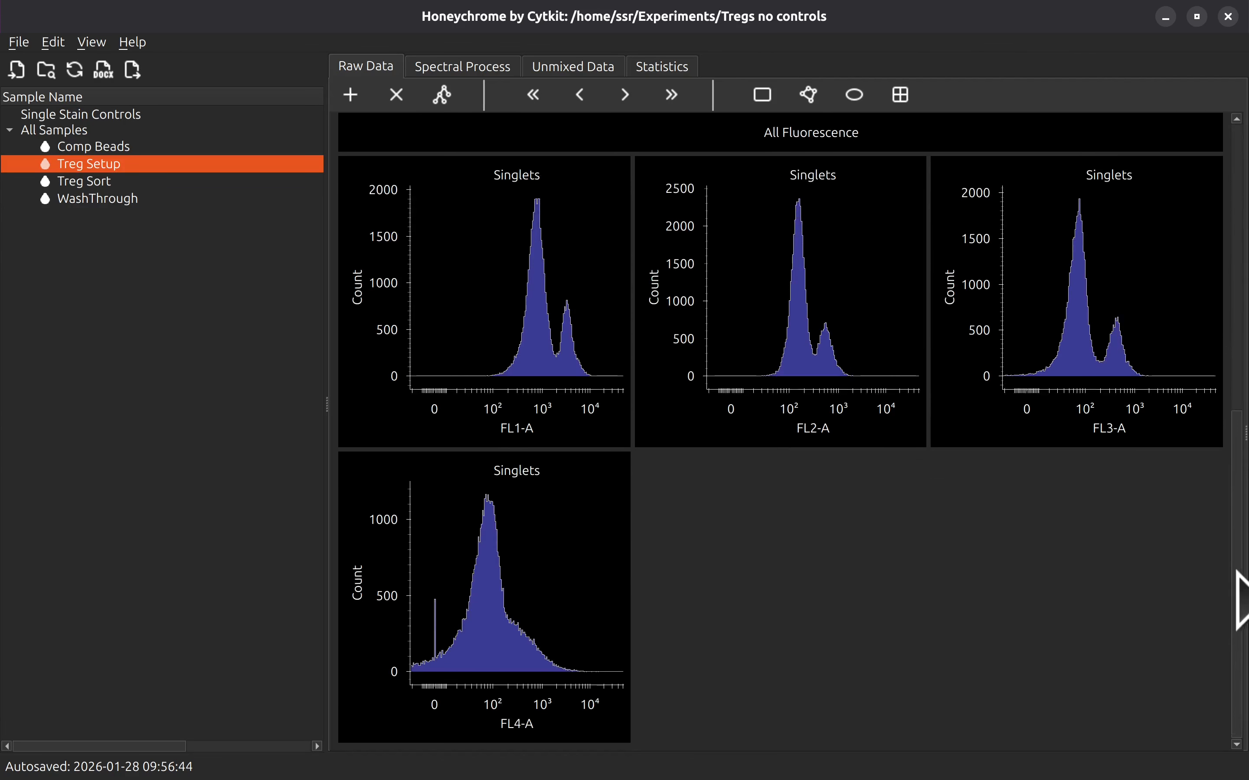
{"action": "left_click_drag", "start_coordinate": [1244, 648], "coordinate": [1218, 237]}
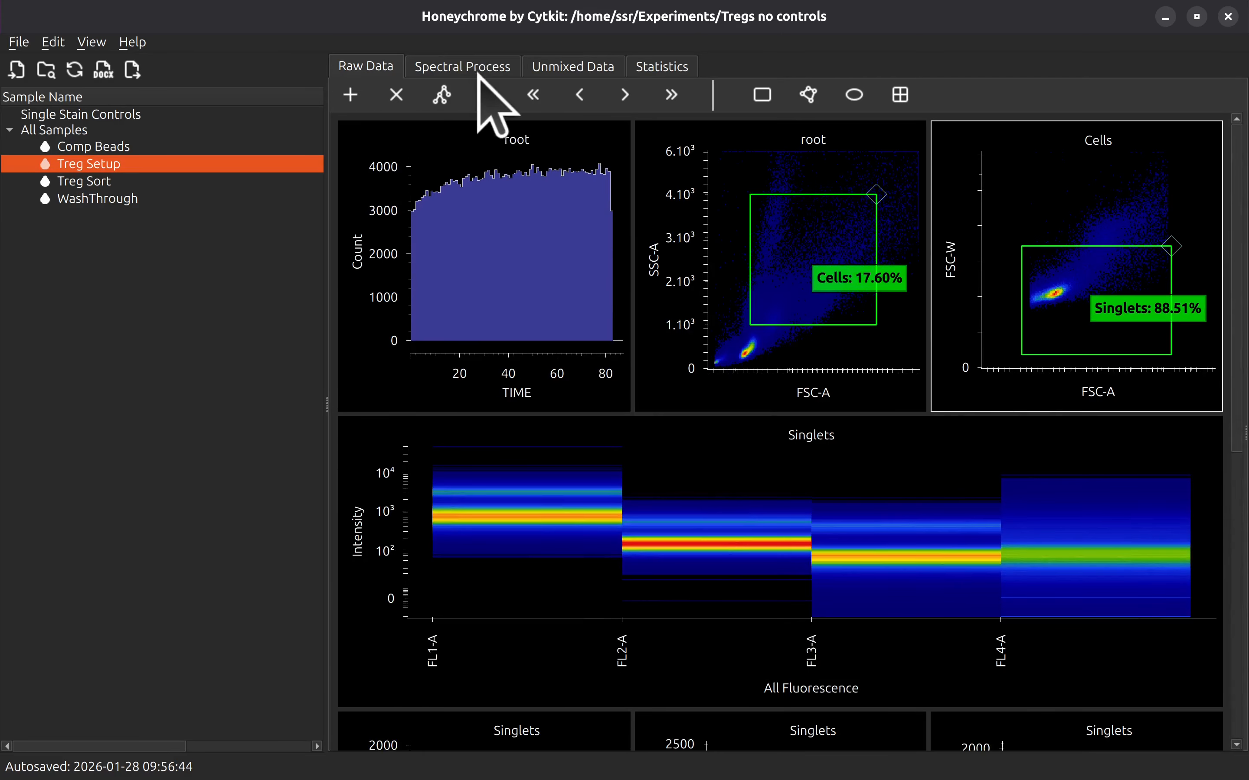
Step: Auto-generate the spectral controls by assigning fluorophore names to all raw FCS channels, and widen the Label column of the model table
{"action": "left_click", "coordinate": [462, 66]}
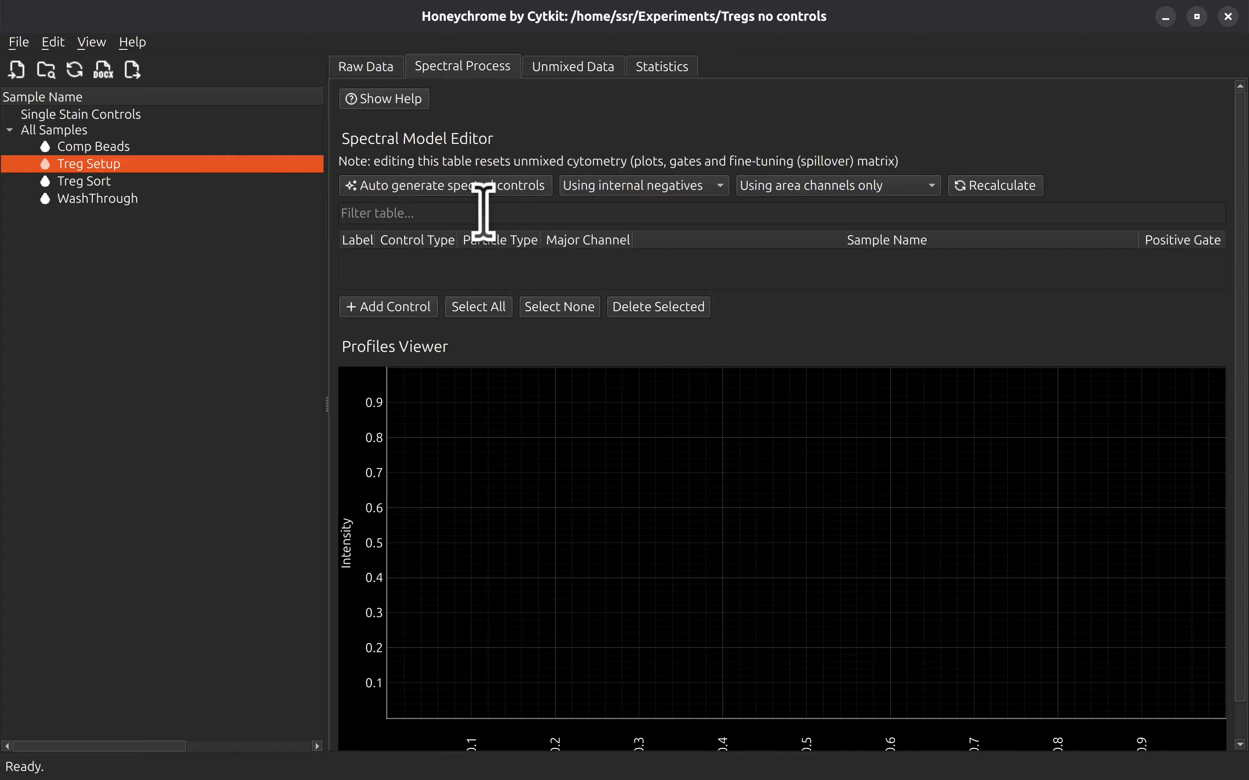
{"action": "left_click", "coordinate": [495, 189]}
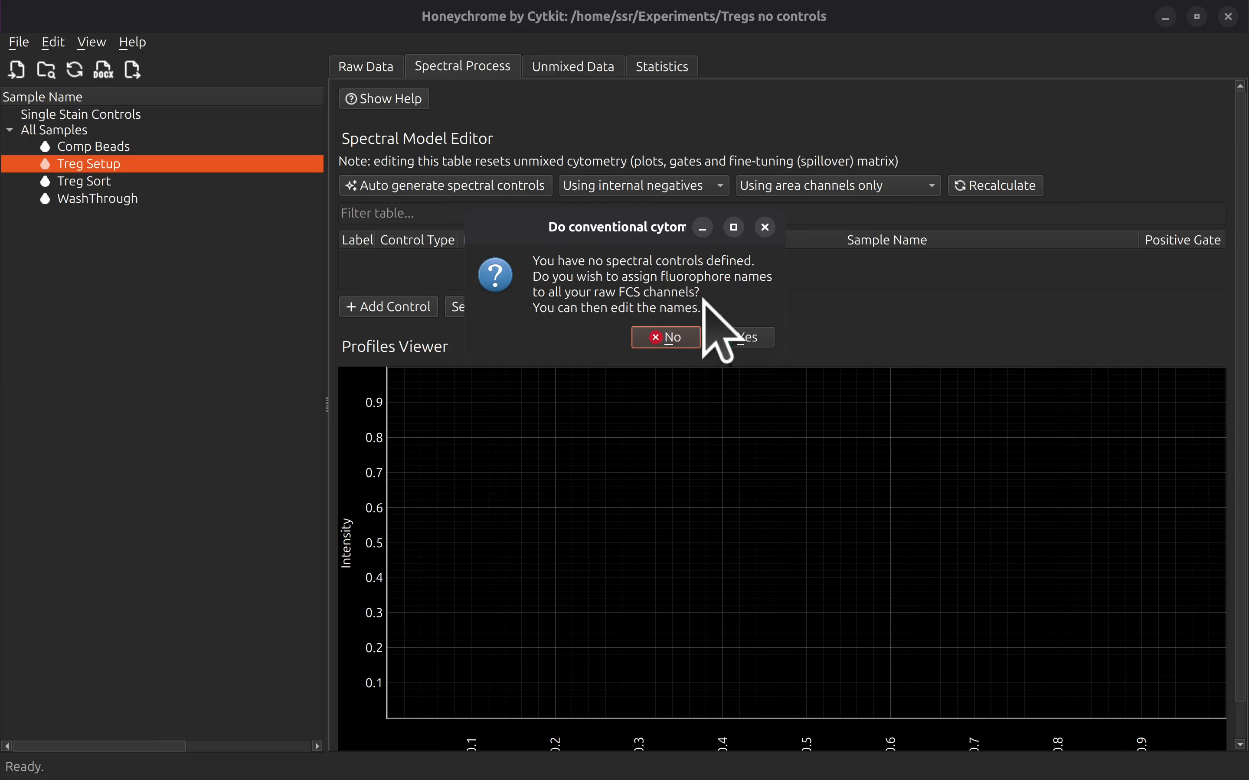
{"action": "left_click", "coordinate": [747, 341]}
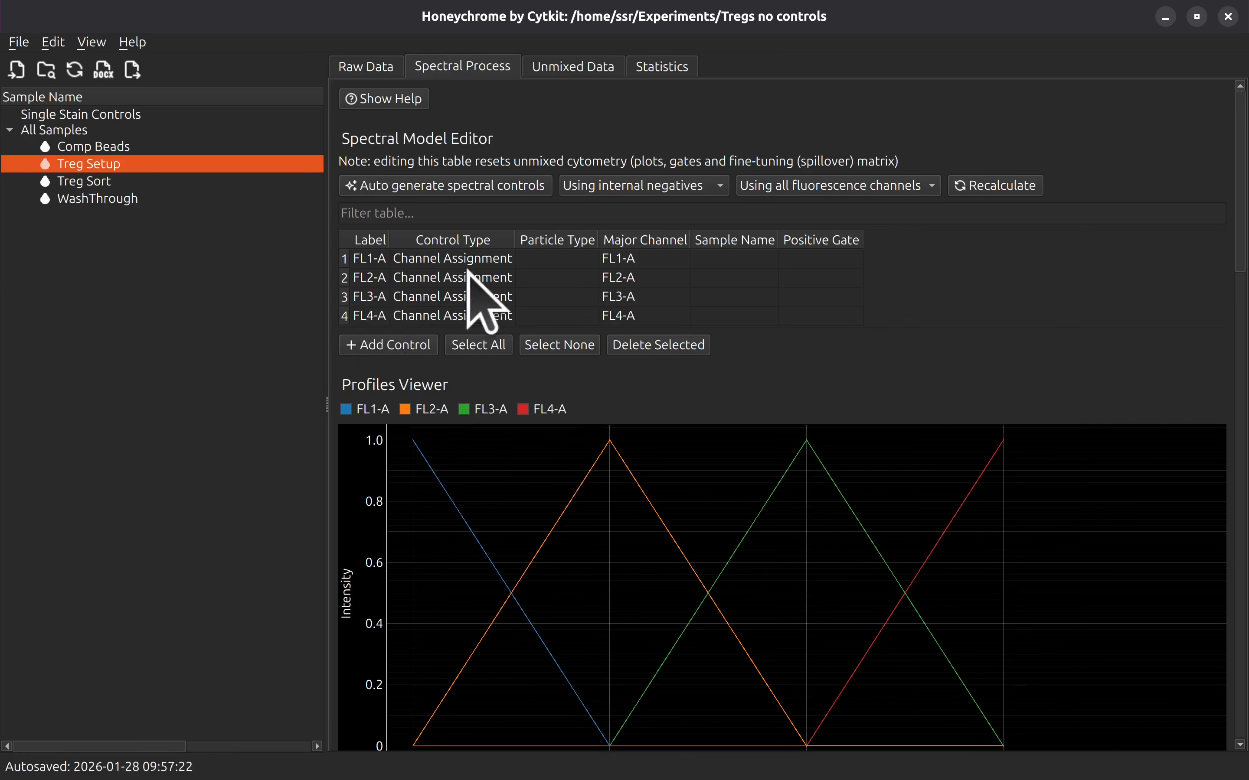
{"action": "left_click_drag", "start_coordinate": [391, 239], "coordinate": [515, 241]}
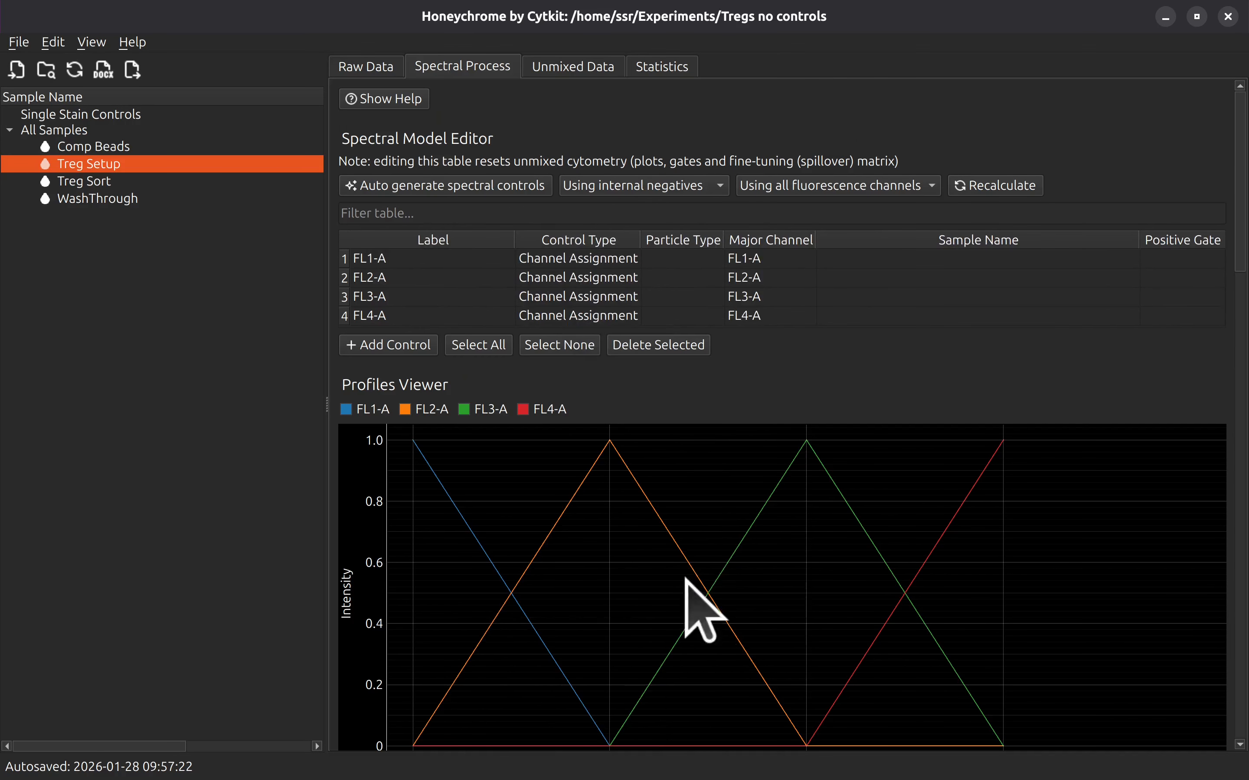
Step: Examine the individual spectral profiles of the FL1-A, FL2-A, FL3-A and FL4-A channel assignments
{"action": "scroll", "coordinate": [696, 608], "scroll_direction": "down", "scroll_amount": 1}
{"action": "scroll", "coordinate": [695, 614], "scroll_direction": "down", "scroll_amount": 1}
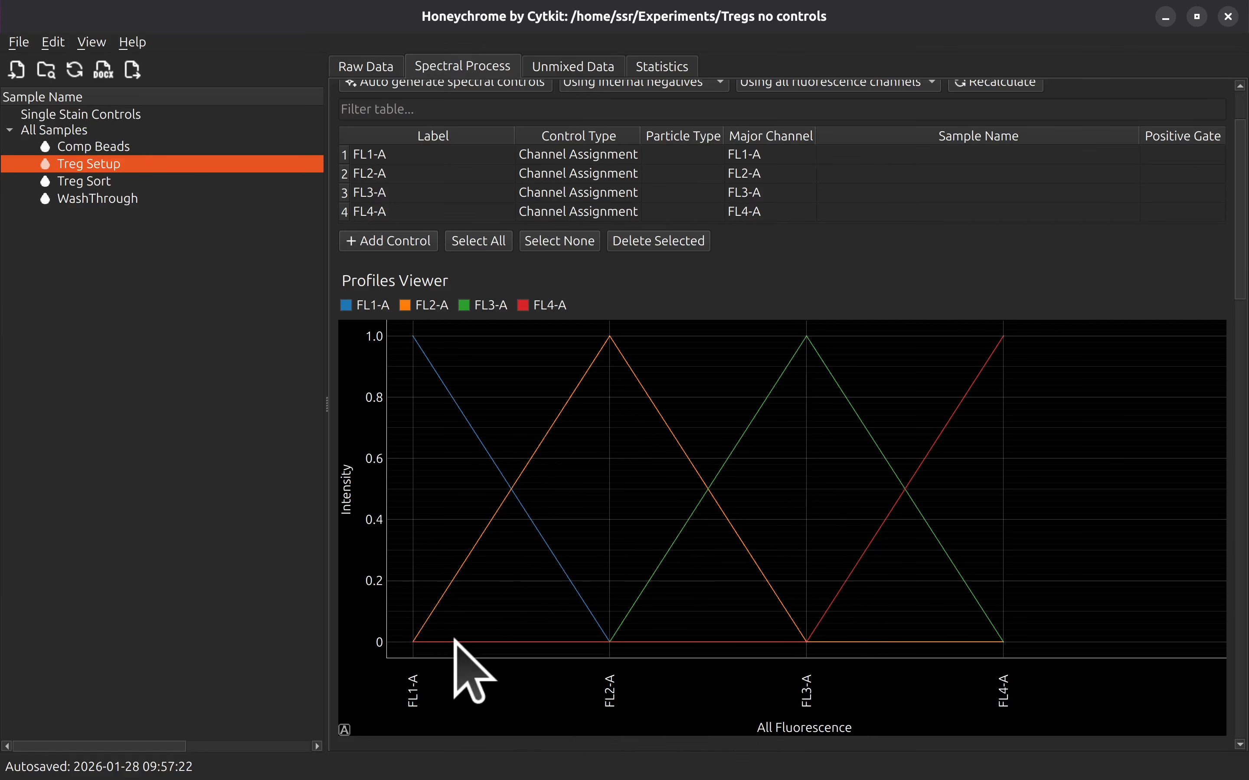
{"action": "left_click", "coordinate": [450, 154]}
{"action": "left_click", "coordinate": [463, 170]}
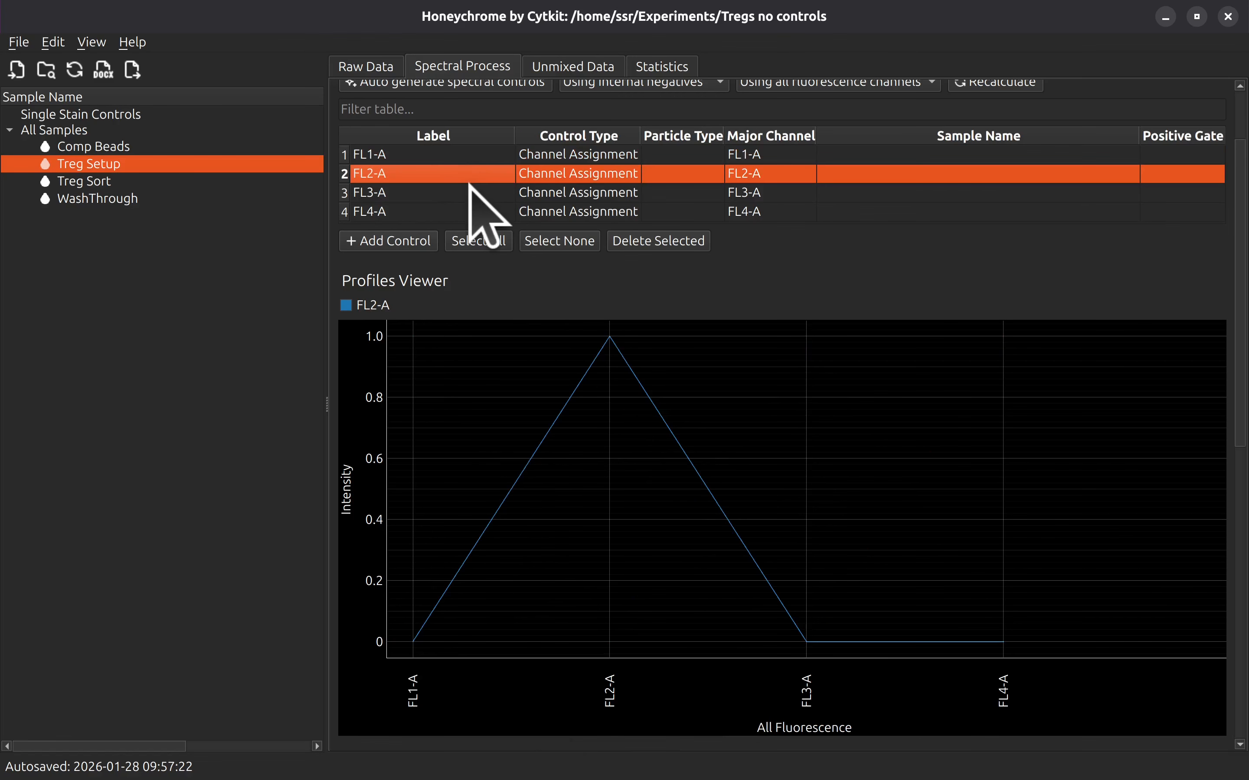
{"action": "left_click", "coordinate": [468, 192]}
{"action": "left_click", "coordinate": [463, 212]}
{"action": "left_click", "coordinate": [463, 155]}
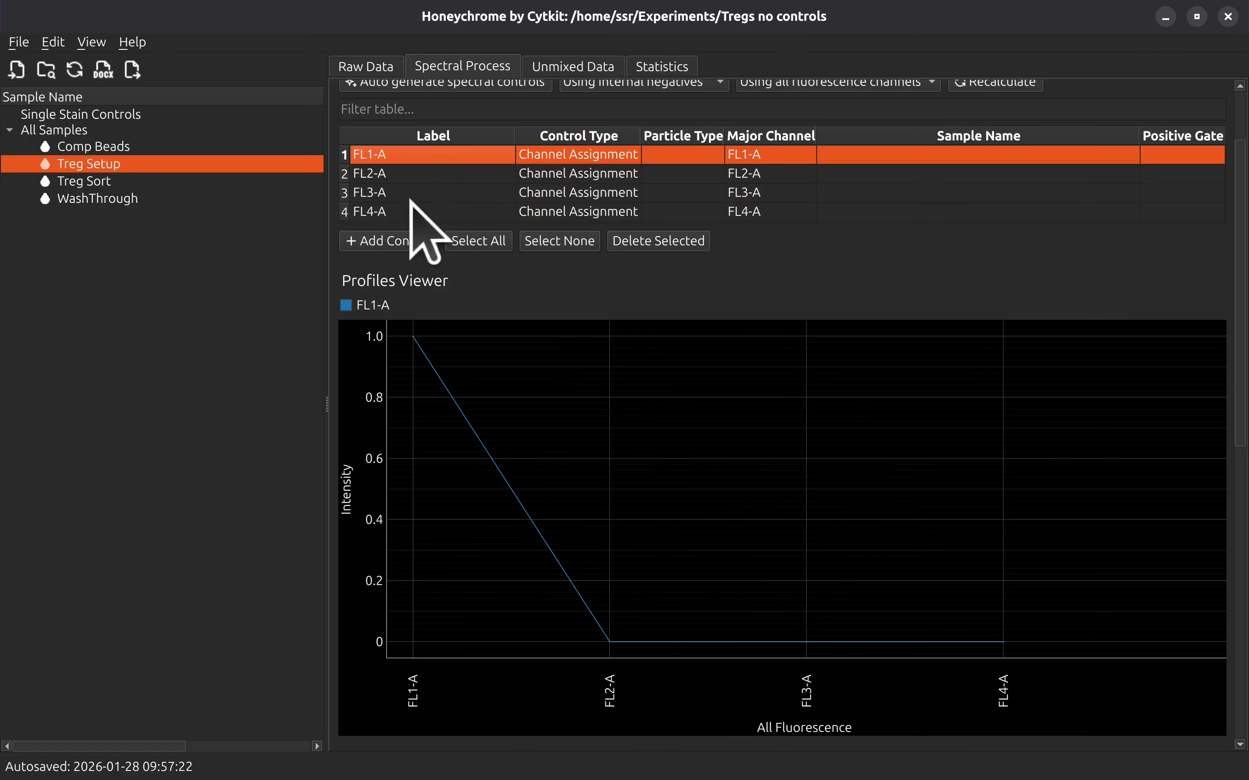
Step: Relabel the FL1-A to FL4-A controls as CD4-FITC, CD127-PE, CD3-PEcy5 and CD25-APC, and widen the Label column to fit the names
{"action": "double_click", "coordinate": [401, 155]}
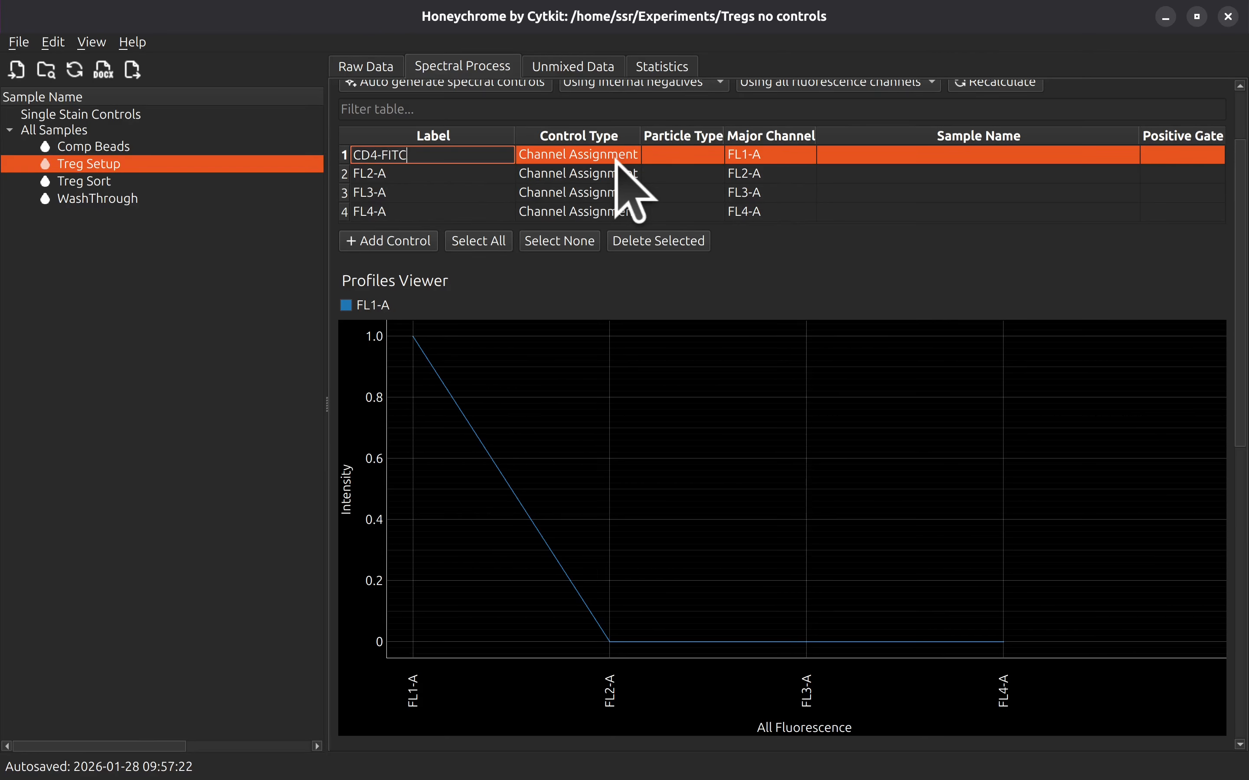
{"action": "left_click", "coordinate": [390, 180]}
{"action": "type", "text": "CD127-PE"}
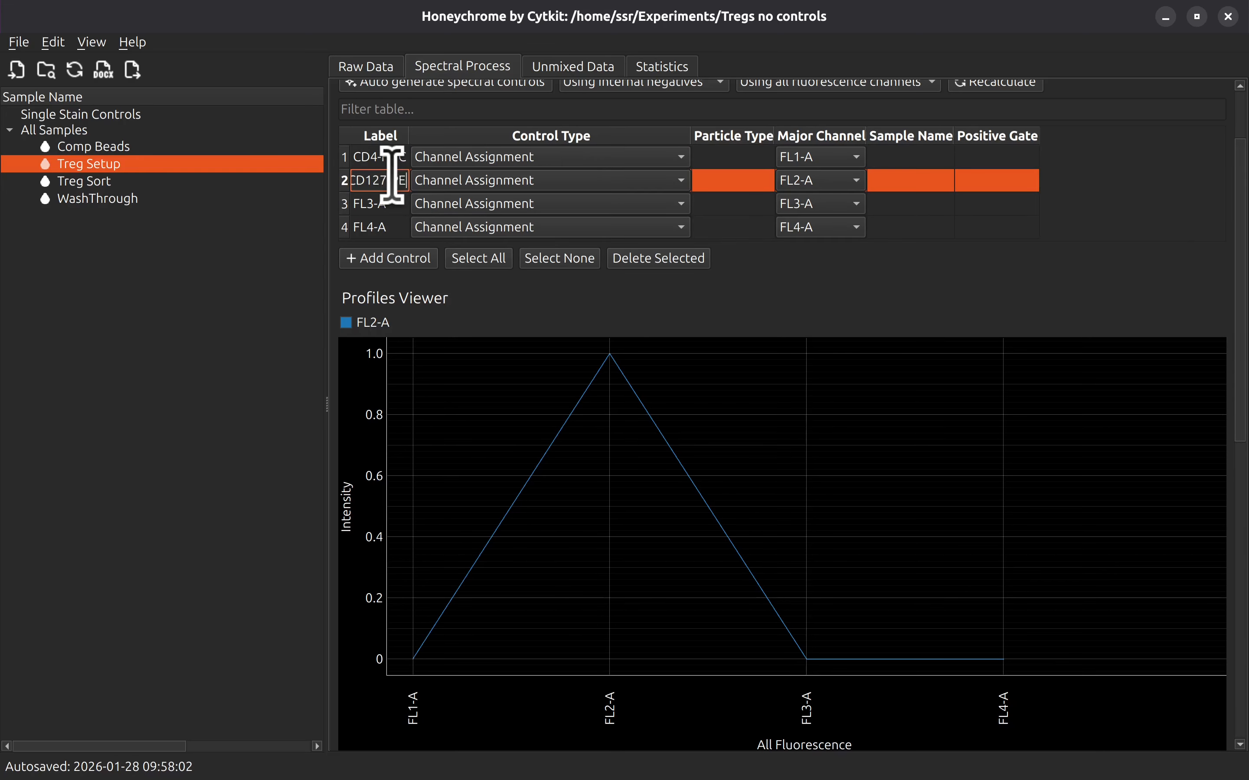
{"action": "key", "text": "Return"}
{"action": "type", "text": "CD3-PEcy5"}
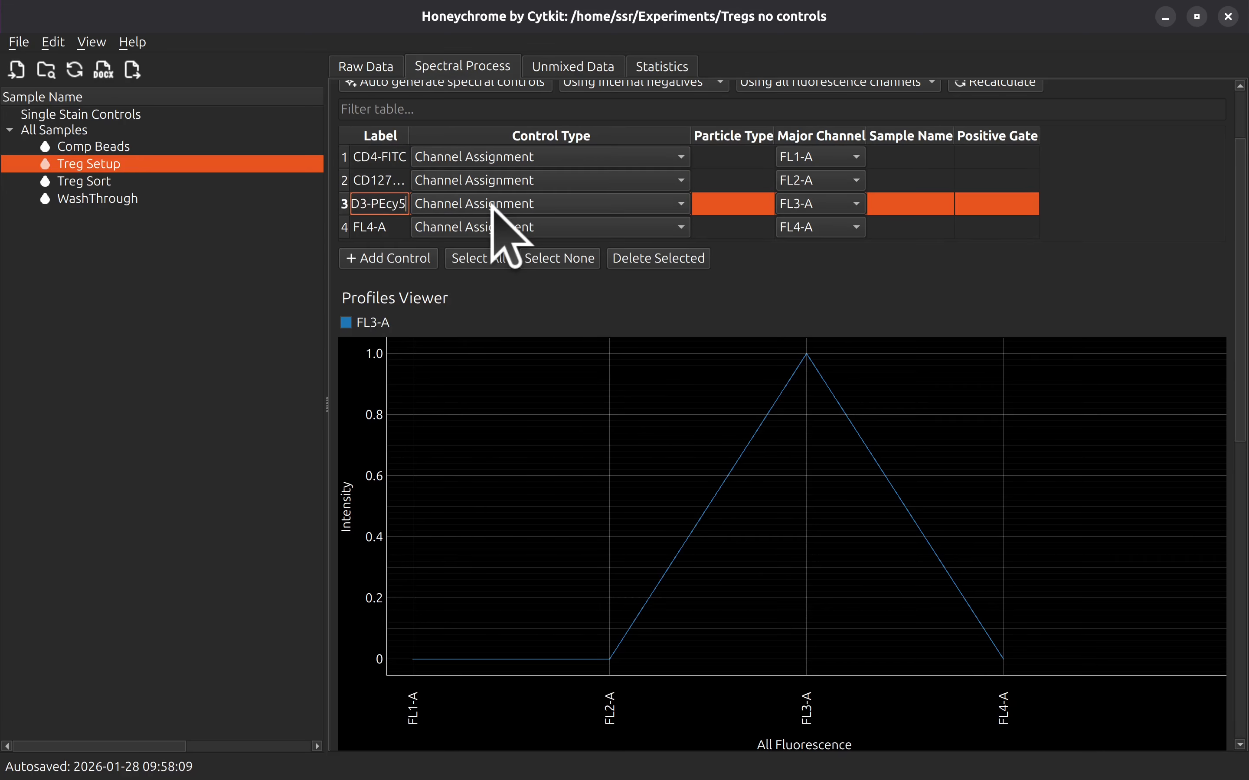
{"action": "key", "text": "Return"}
{"action": "type", "text": "CD25-APC"}
{"action": "key", "text": "Return"}
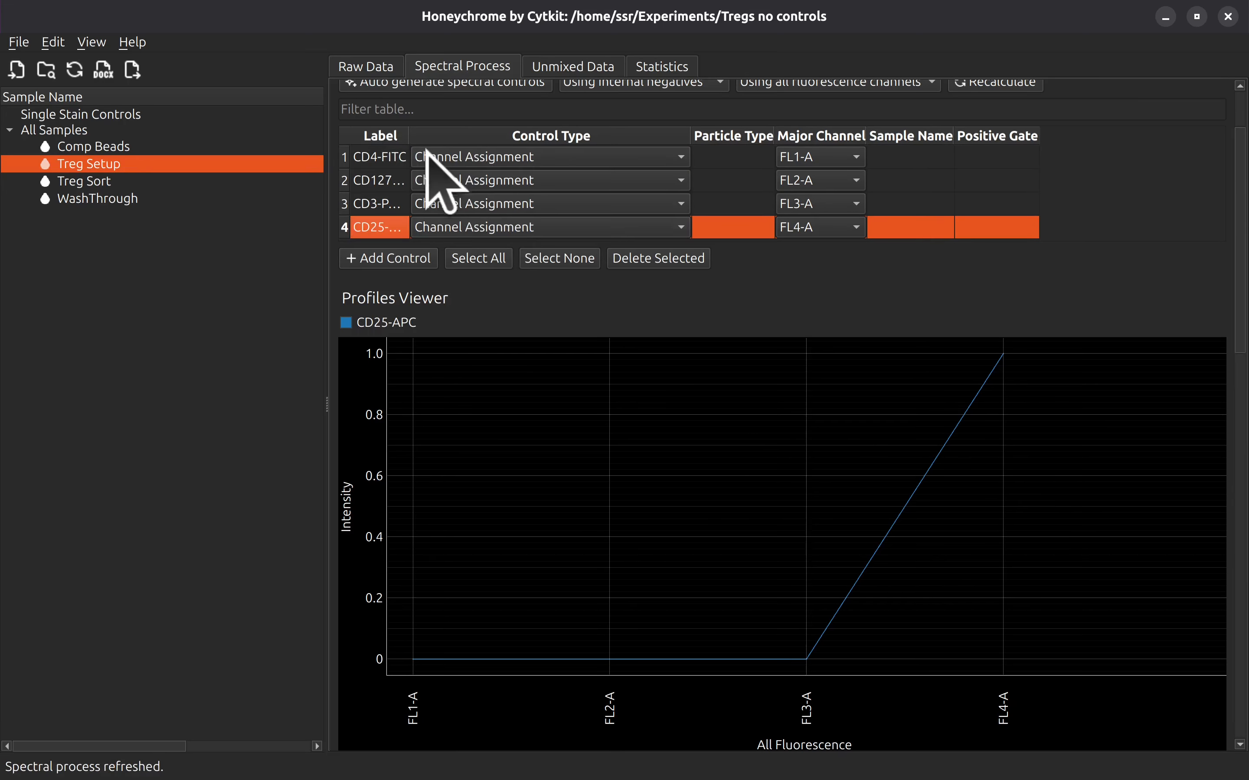
{"action": "left_click_drag", "start_coordinate": [411, 133], "coordinate": [548, 134]}
{"action": "left_click", "coordinate": [496, 183]}
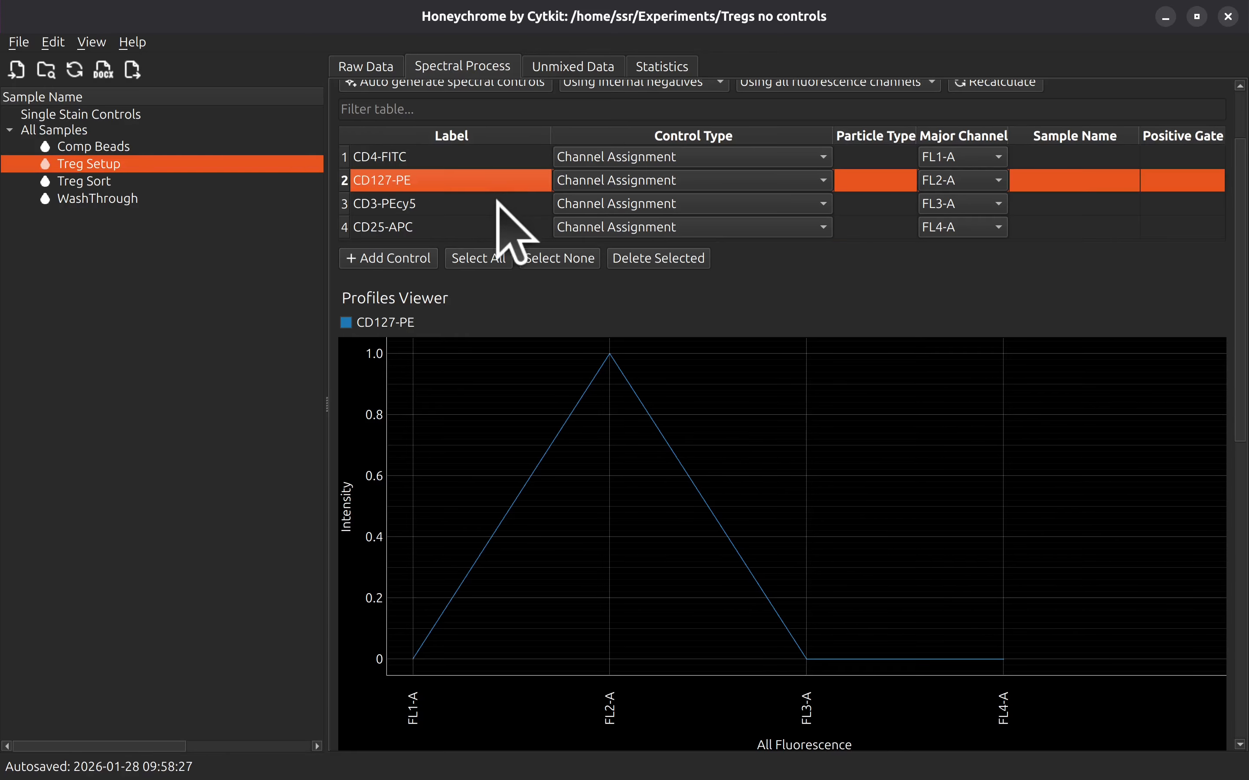
Step: Examine the individual profiles of the relabelled controls, and clear the selection to view all four together in the Profiles Viewer
{"action": "left_click", "coordinate": [493, 204]}
{"action": "left_click", "coordinate": [490, 226]}
{"action": "left_click", "coordinate": [497, 160]}
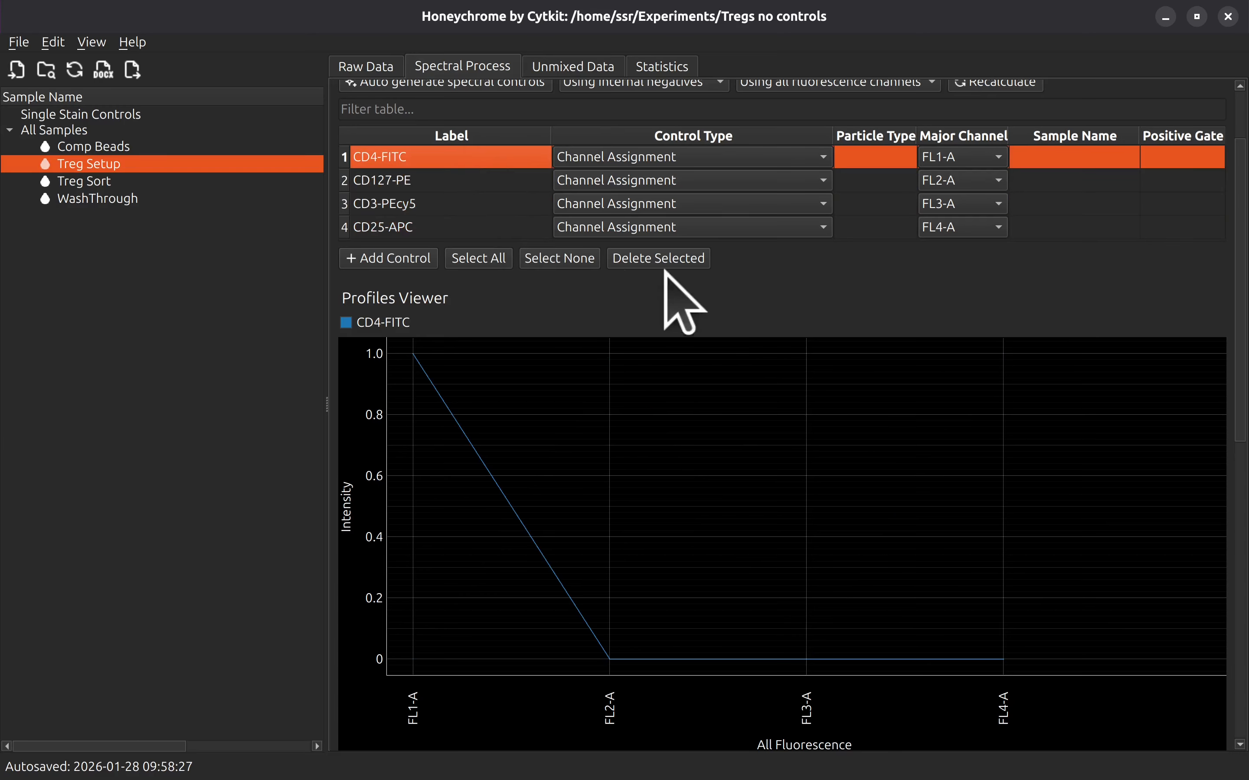
{"action": "left_click", "coordinate": [559, 258]}
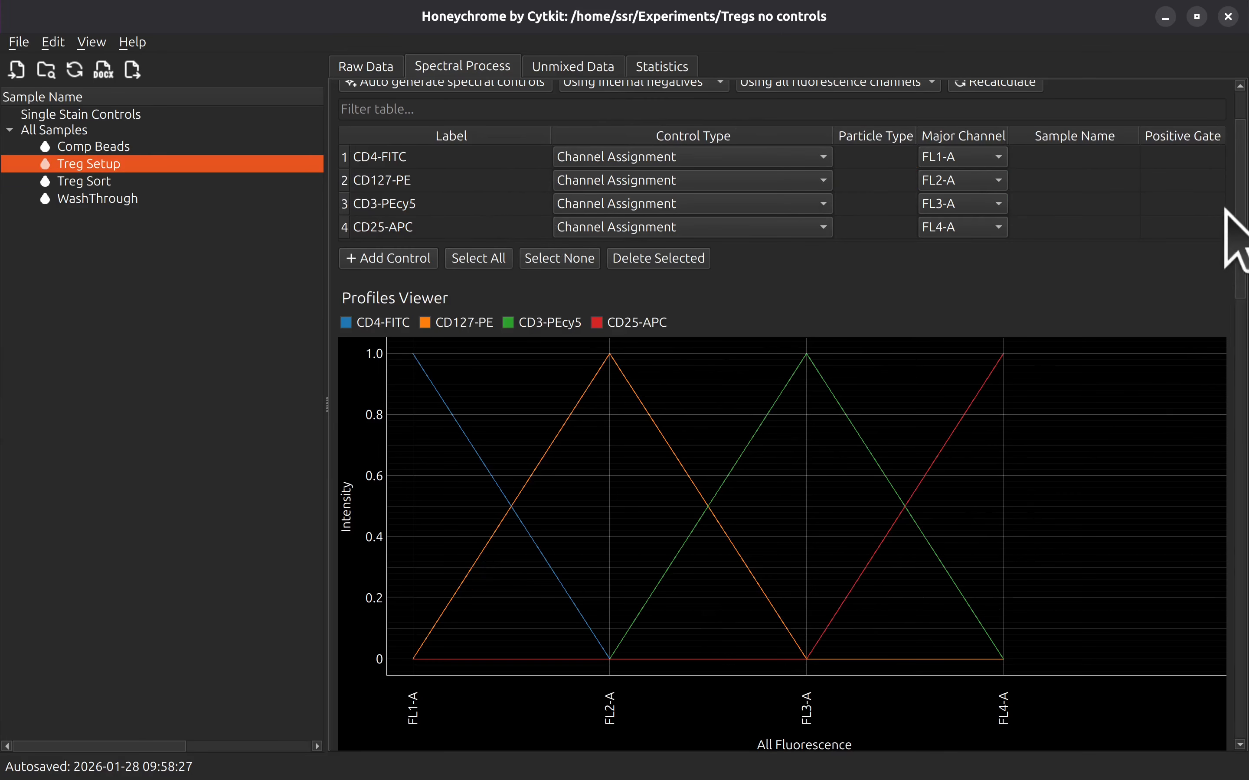
Step: Examine the Similarity, Unmixing and Spillover matrices together with the NxN plots of the Singlets
{"action": "left_click_drag", "start_coordinate": [1240, 217], "coordinate": [1243, 413]}
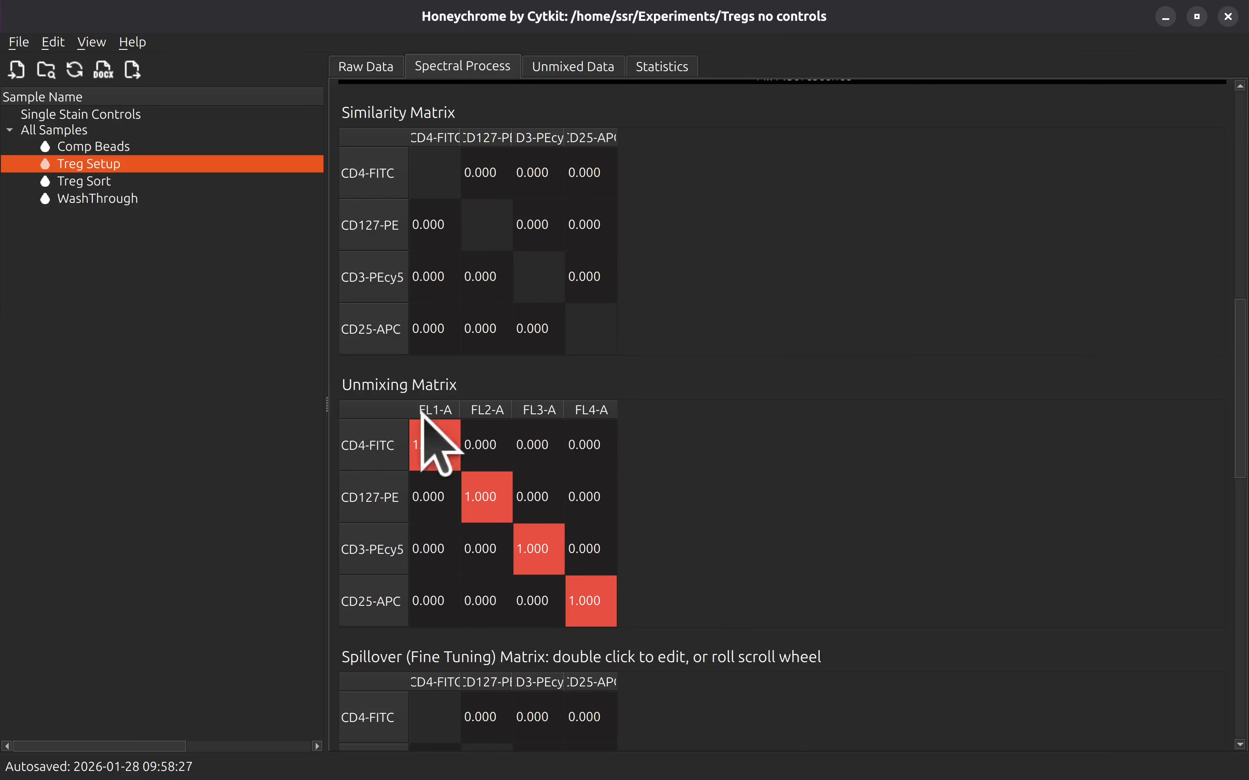
{"action": "scroll", "coordinate": [1046, 461], "scroll_direction": "down", "scroll_amount": 3}
{"action": "scroll", "coordinate": [1064, 490], "scroll_direction": "down", "scroll_amount": 1}
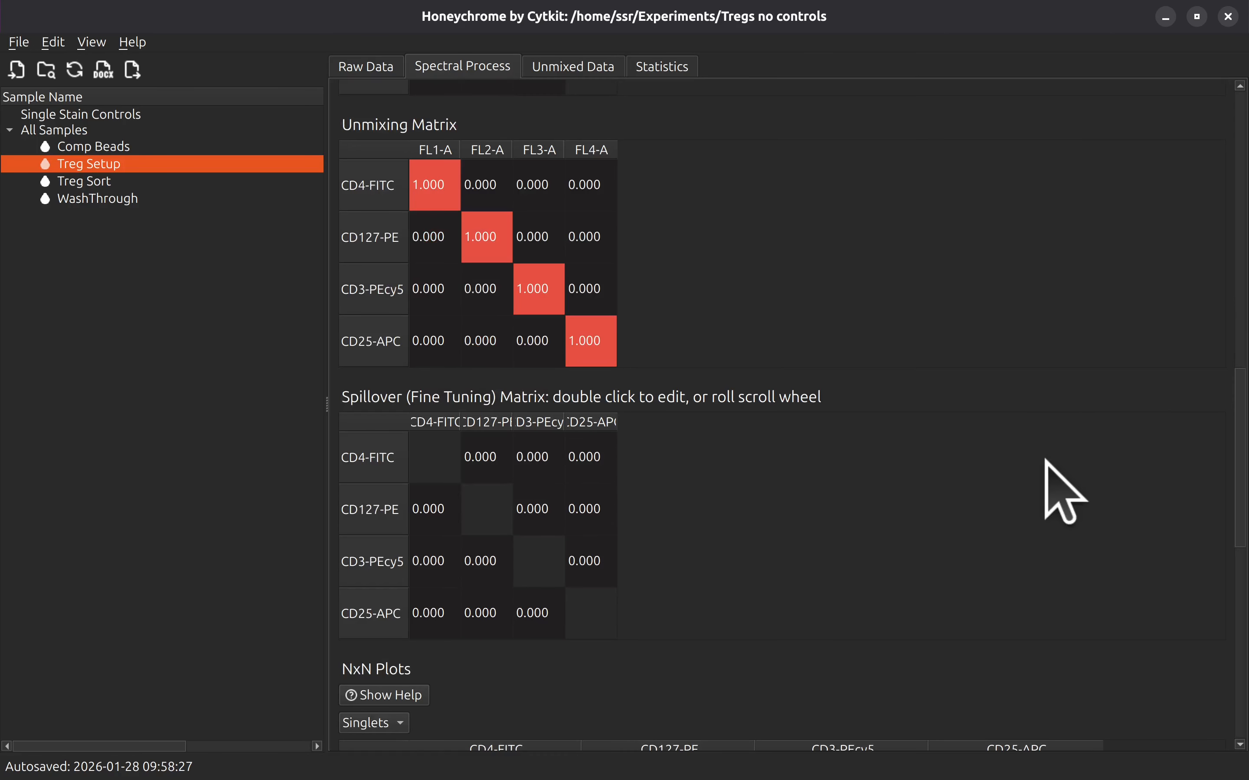
{"action": "scroll", "coordinate": [1081, 454], "scroll_direction": "down", "scroll_amount": 9}
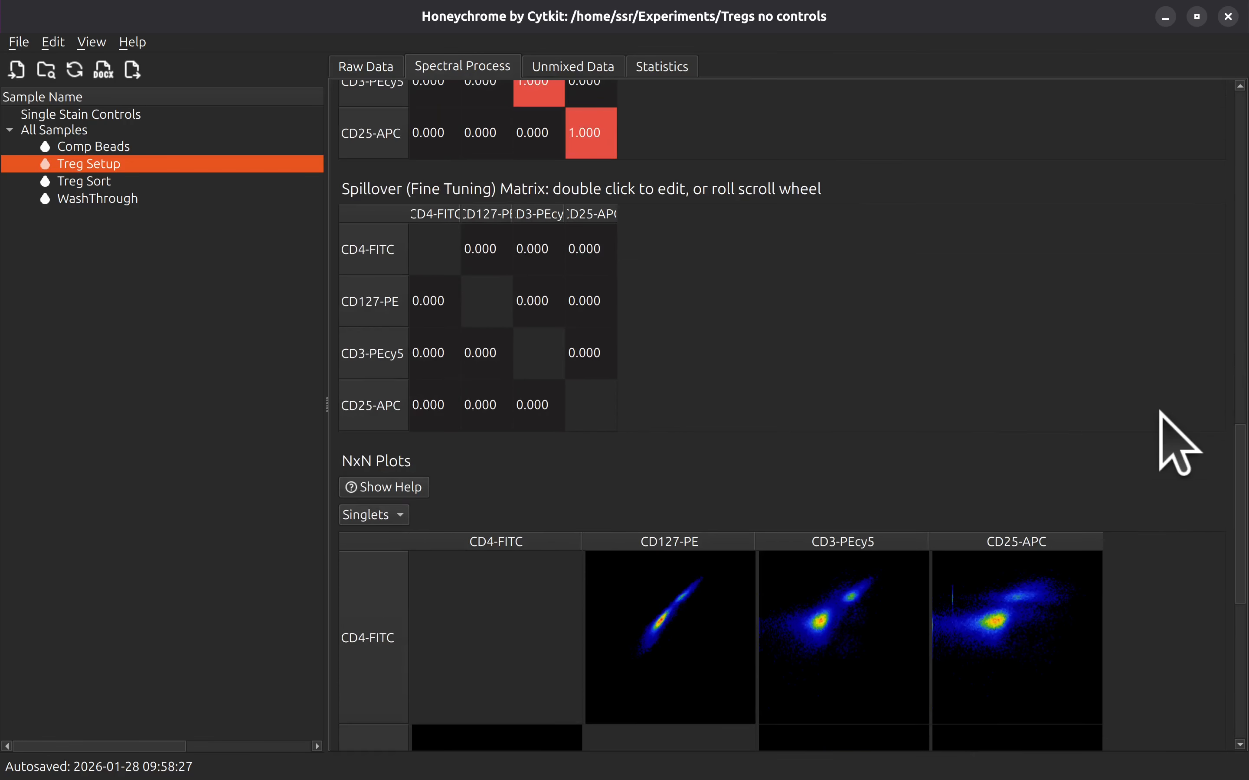
{"action": "scroll", "coordinate": [1161, 412], "scroll_direction": "up", "scroll_amount": 7}
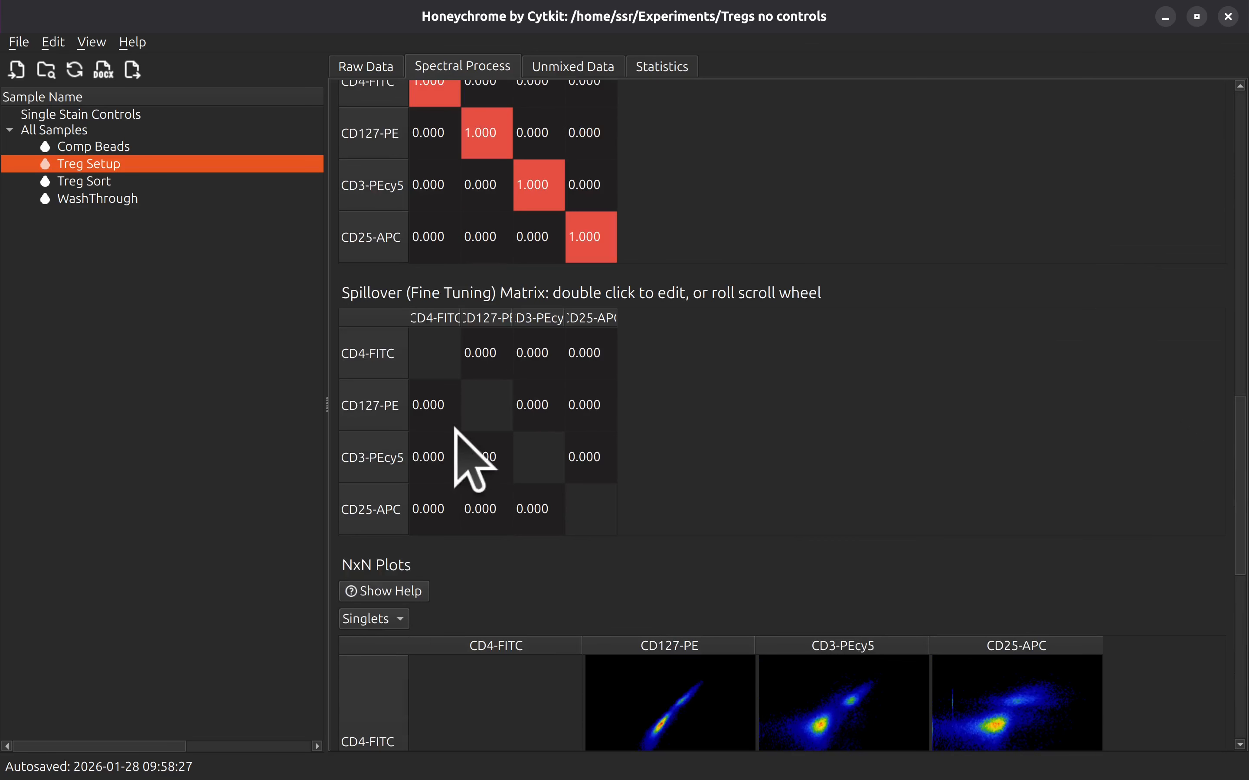
{"action": "scroll", "coordinate": [1110, 413], "scroll_direction": "down", "scroll_amount": 12}
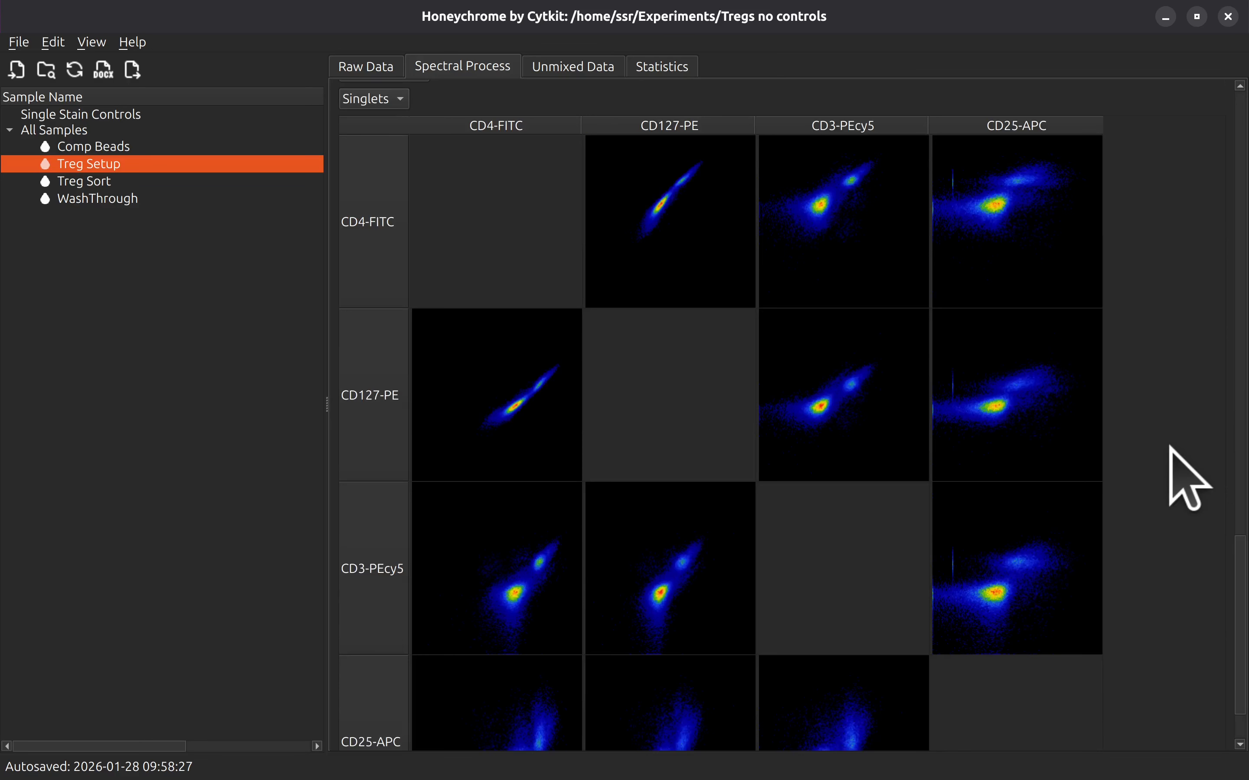
{"action": "scroll", "coordinate": [1109, 321], "scroll_direction": "up", "scroll_amount": 9}
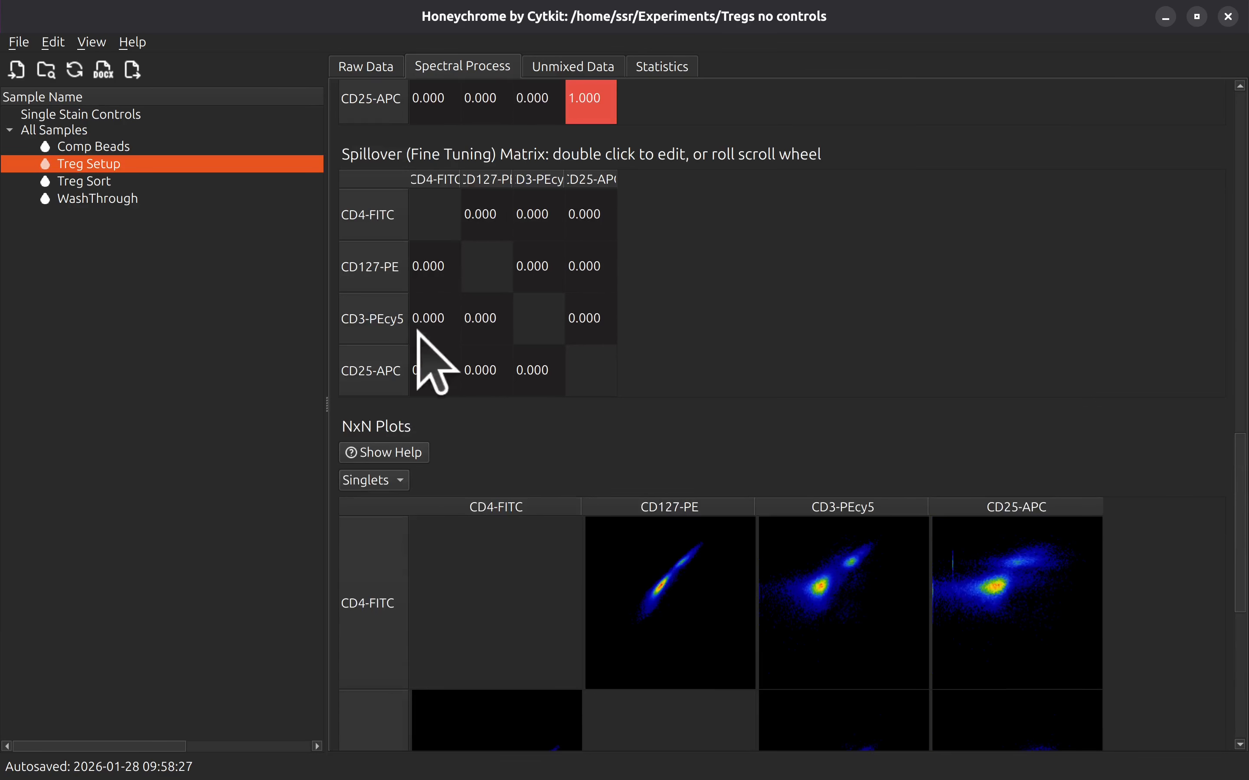
Step: Adjust the spillover in the CD127-PE versus CD4-FITC NxN plot to 0.124, checking the value in the Spillover matrix
{"action": "scroll", "coordinate": [1181, 395], "scroll_direction": "down", "scroll_amount": 6}
{"action": "scroll", "coordinate": [1181, 395], "scroll_direction": "down", "scroll_amount": 2}
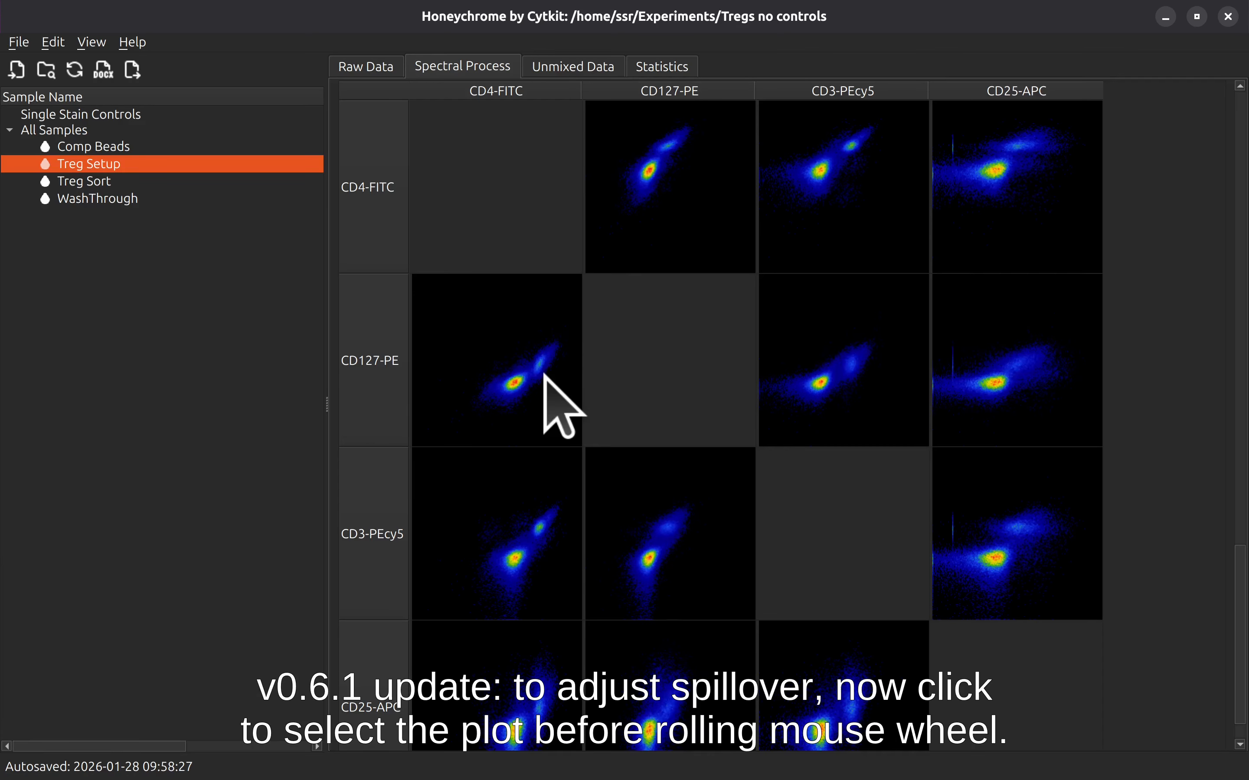
{"action": "scroll", "coordinate": [544, 374], "scroll_direction": "down", "scroll_amount": 2}
{"action": "scroll", "coordinate": [543, 374], "scroll_direction": "down", "scroll_amount": 1}
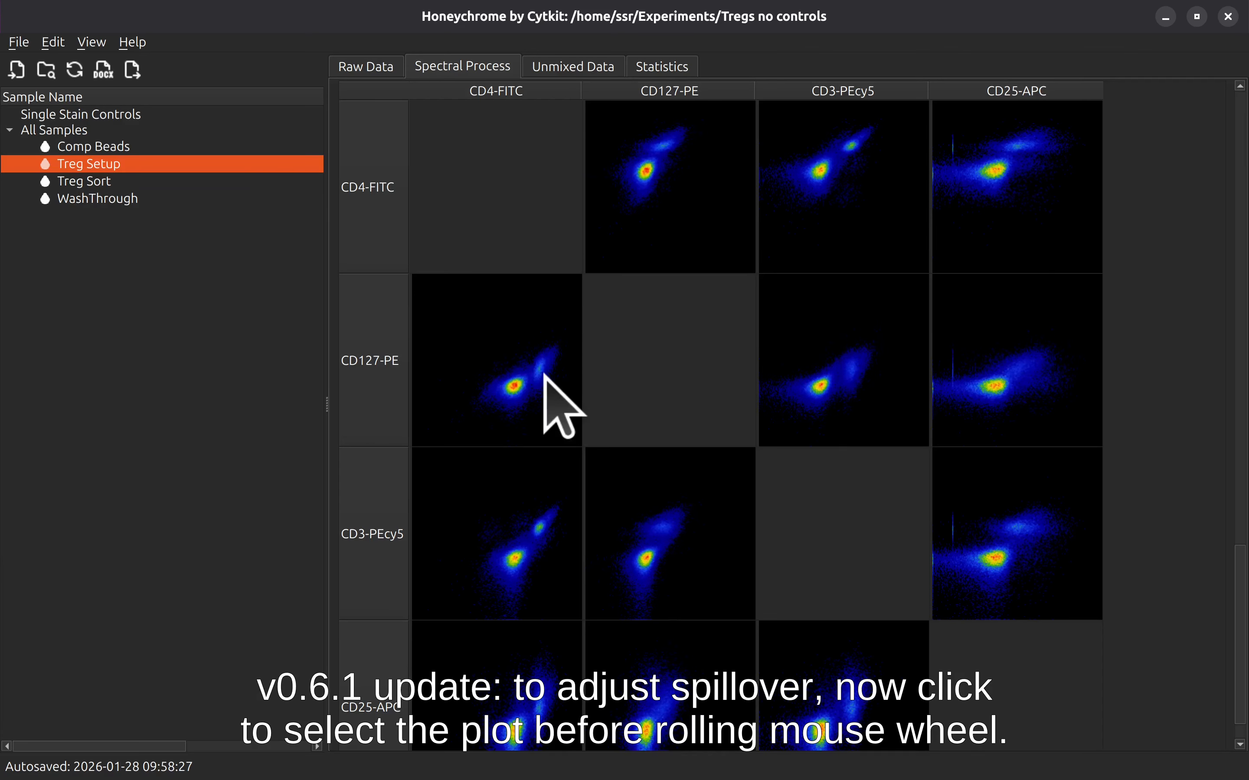
{"action": "scroll", "coordinate": [543, 374], "scroll_direction": "down", "scroll_amount": 1}
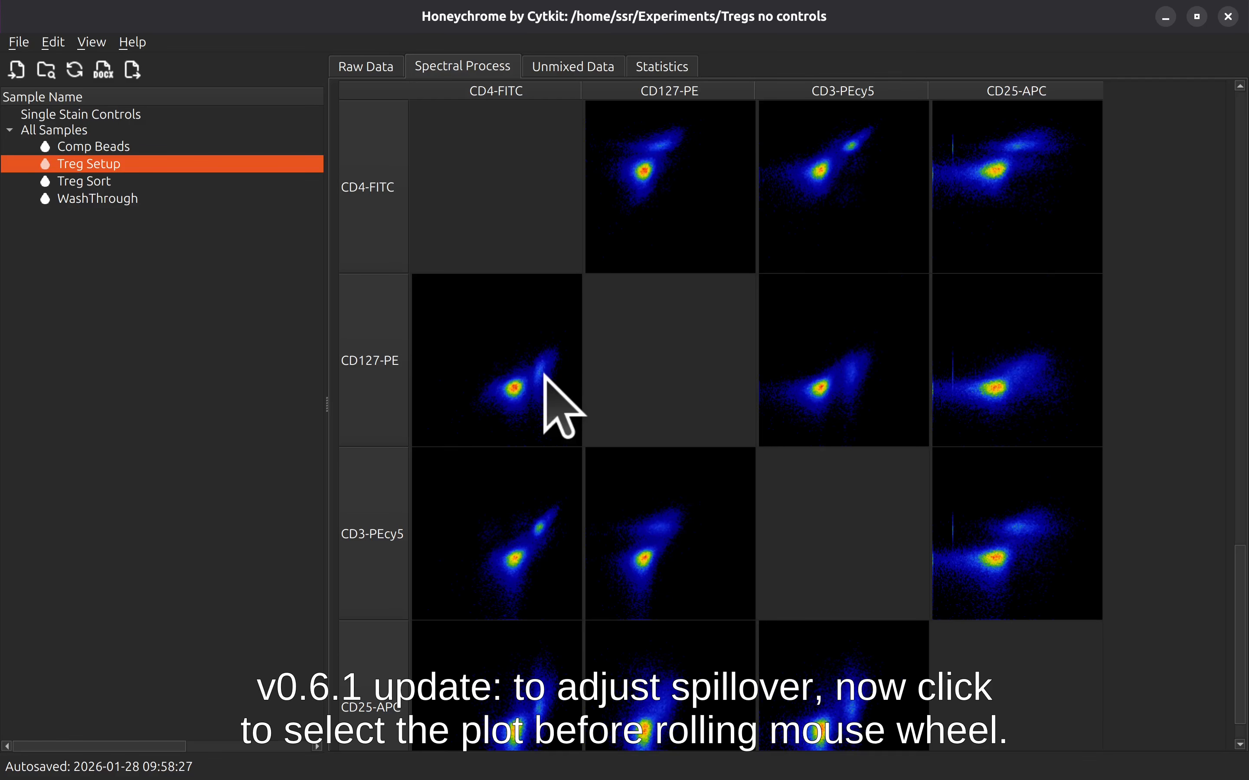
{"action": "scroll", "coordinate": [1135, 444], "scroll_direction": "up", "scroll_amount": 5}
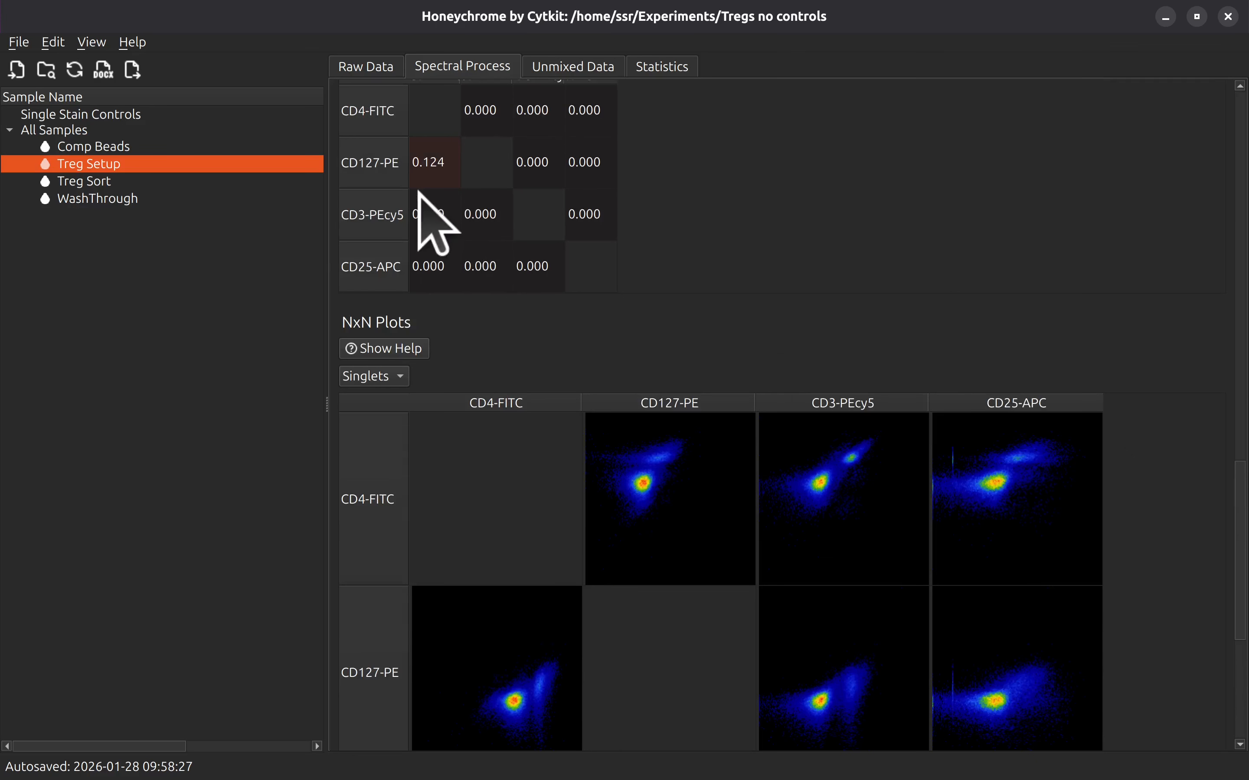
{"action": "scroll", "coordinate": [516, 247], "scroll_direction": "up", "scroll_amount": 1}
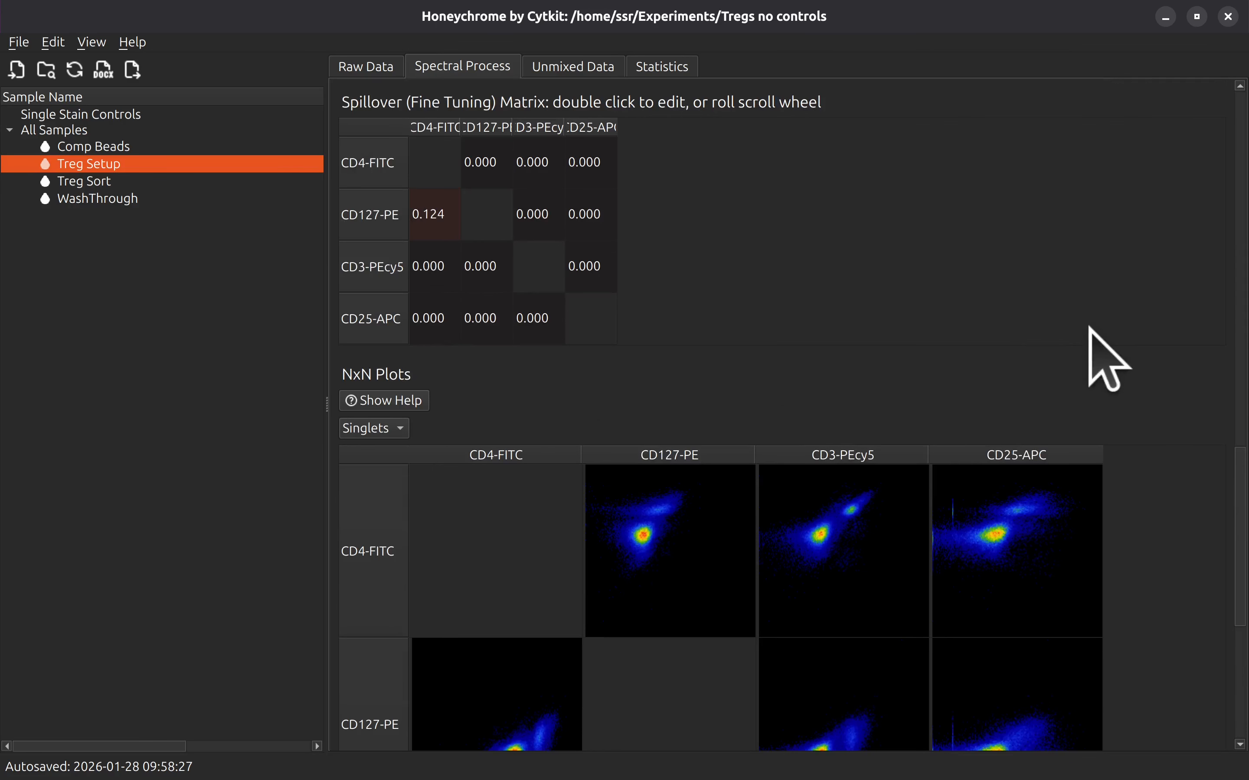
Step: Isolate the CD127-PE control in the spectral model table and fine-tune its CD4-FITC spillover value to 0.120
{"action": "scroll", "coordinate": [1176, 612], "scroll_direction": "down", "scroll_amount": 5}
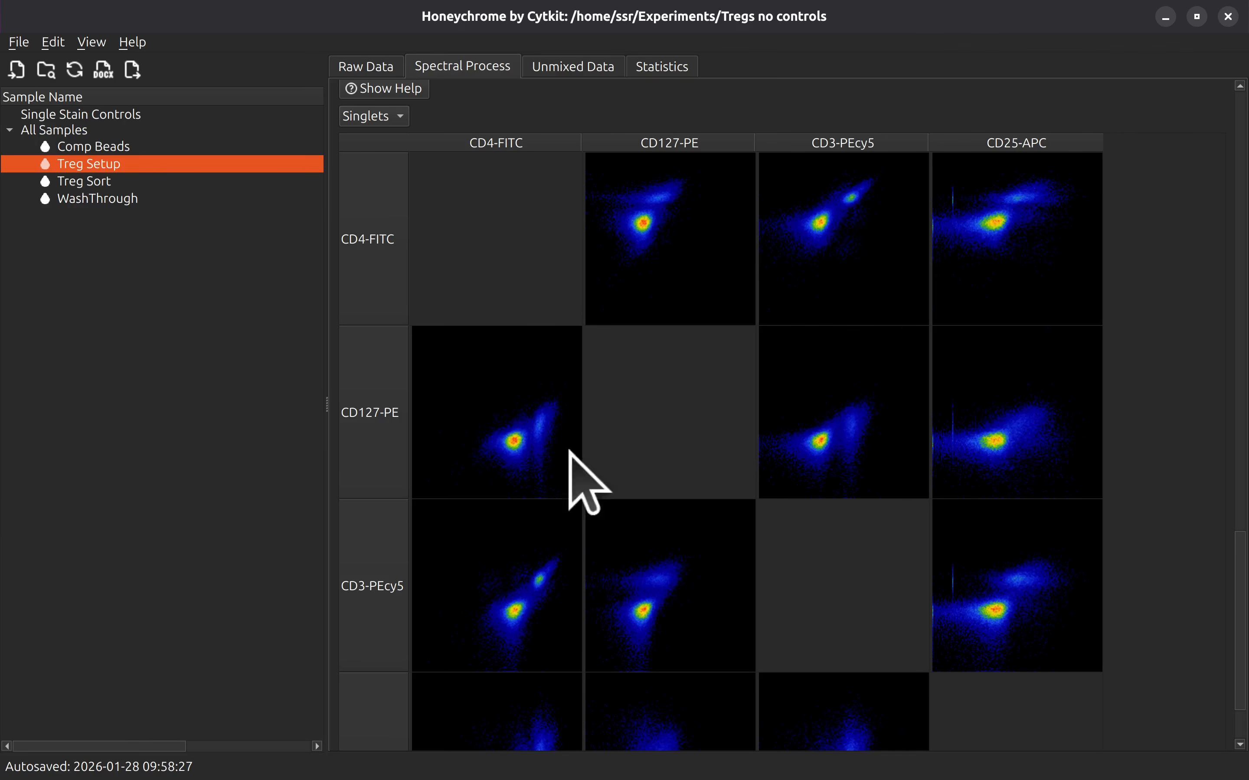
{"action": "scroll", "coordinate": [1150, 448], "scroll_direction": "up", "scroll_amount": 5}
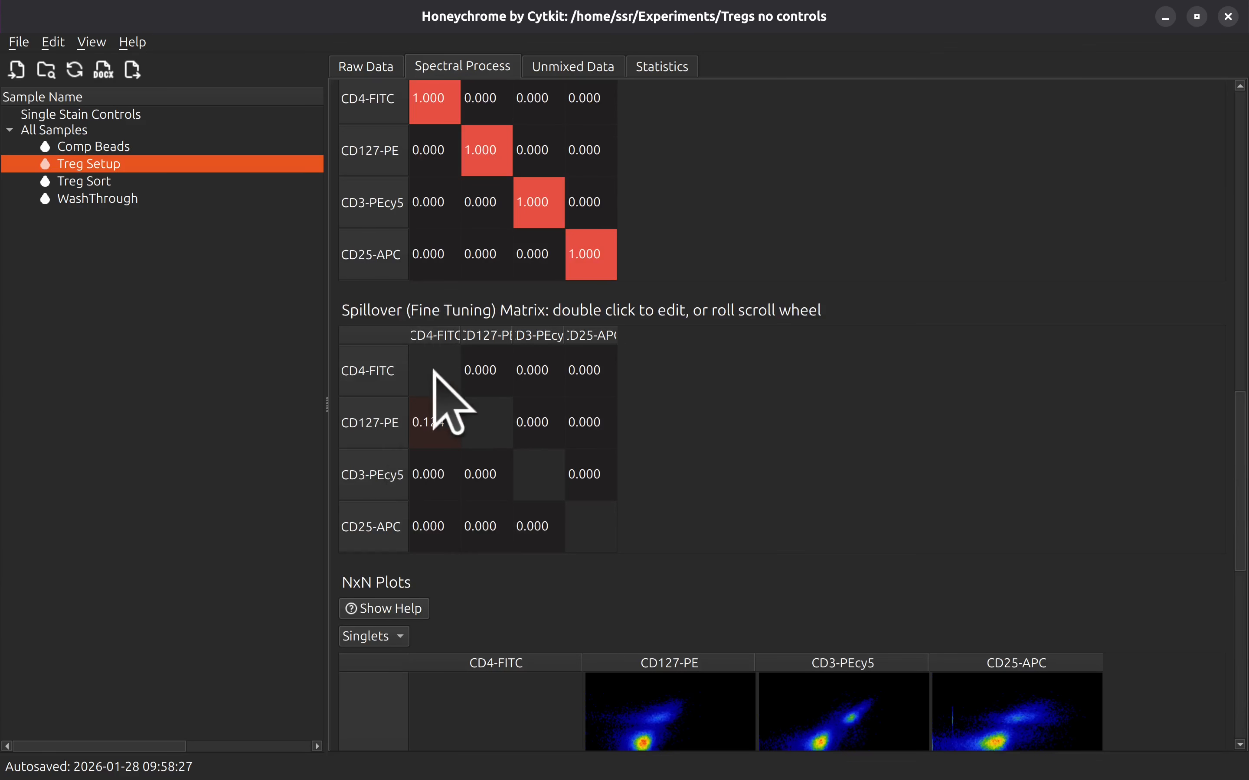
{"action": "scroll", "coordinate": [1109, 479], "scroll_direction": "up", "scroll_amount": 10}
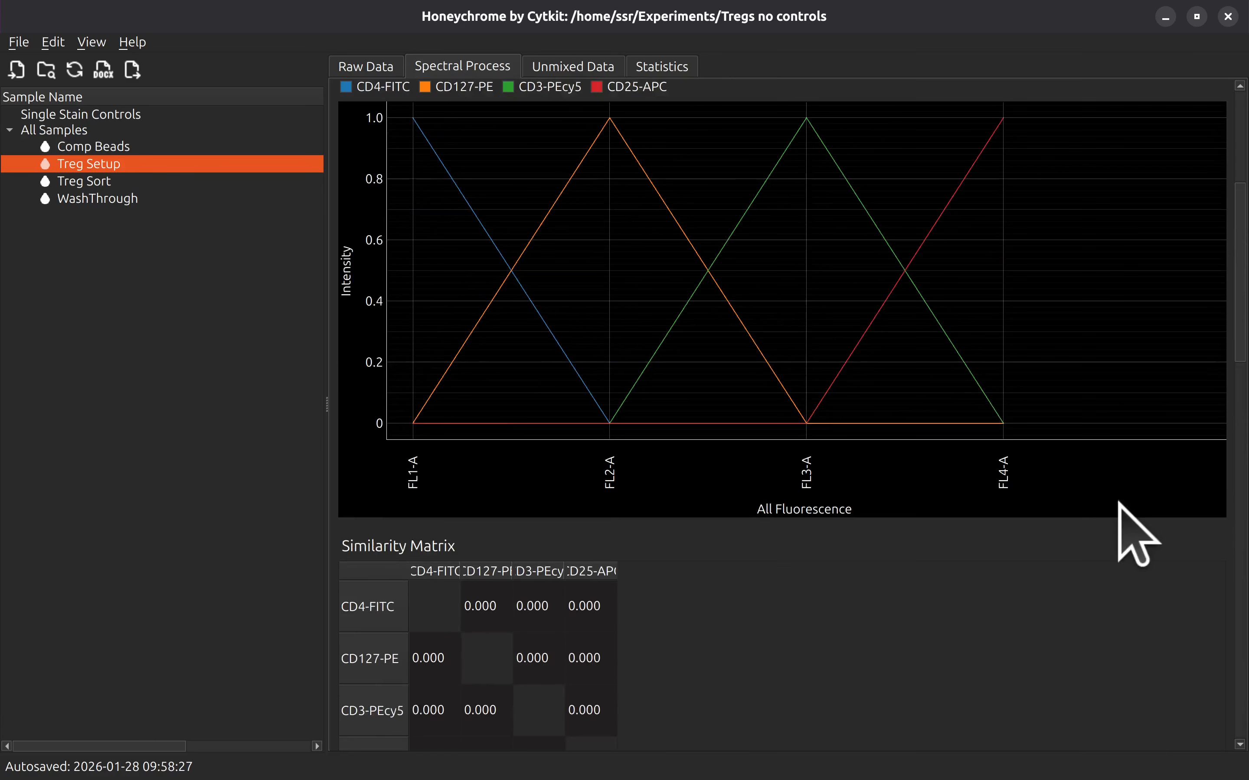
{"action": "scroll", "coordinate": [1084, 594], "scroll_direction": "up", "scroll_amount": 5}
{"action": "scroll", "coordinate": [929, 371], "scroll_direction": "up", "scroll_amount": 3}
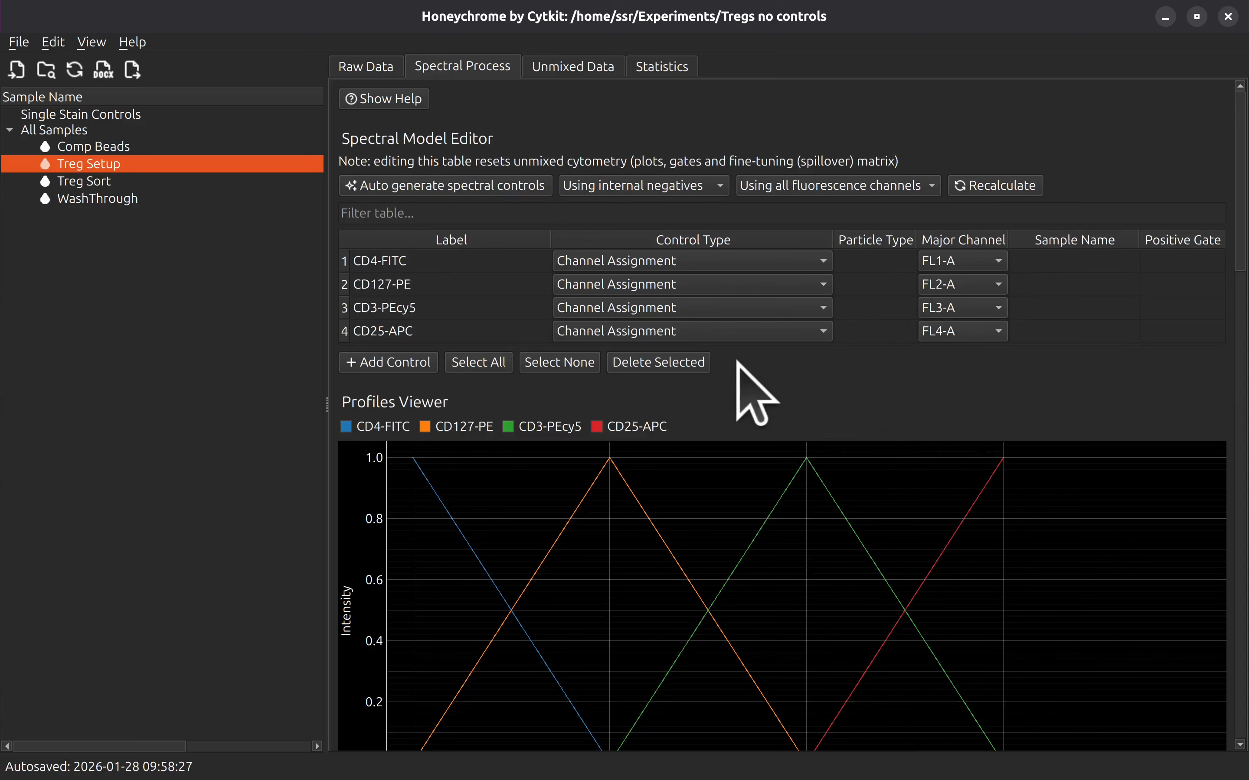
{"action": "left_click", "coordinate": [404, 264]}
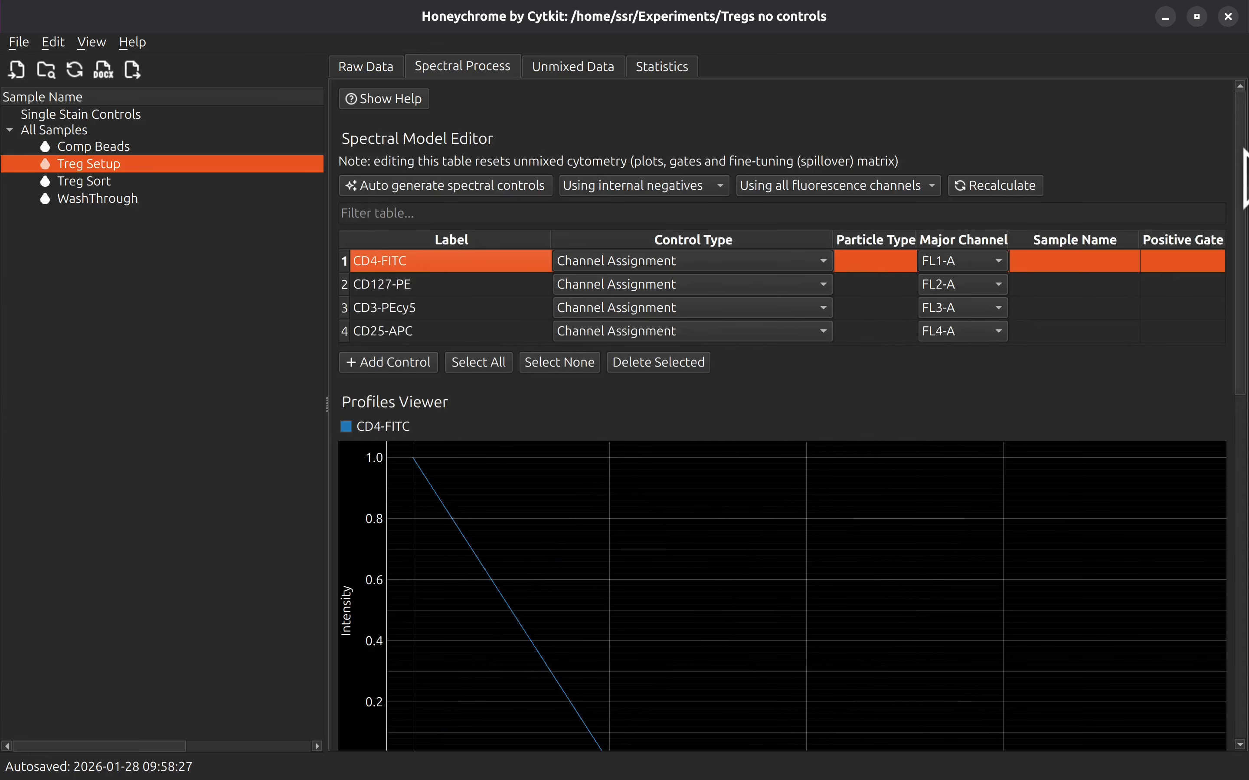
{"action": "left_click", "coordinate": [421, 284]}
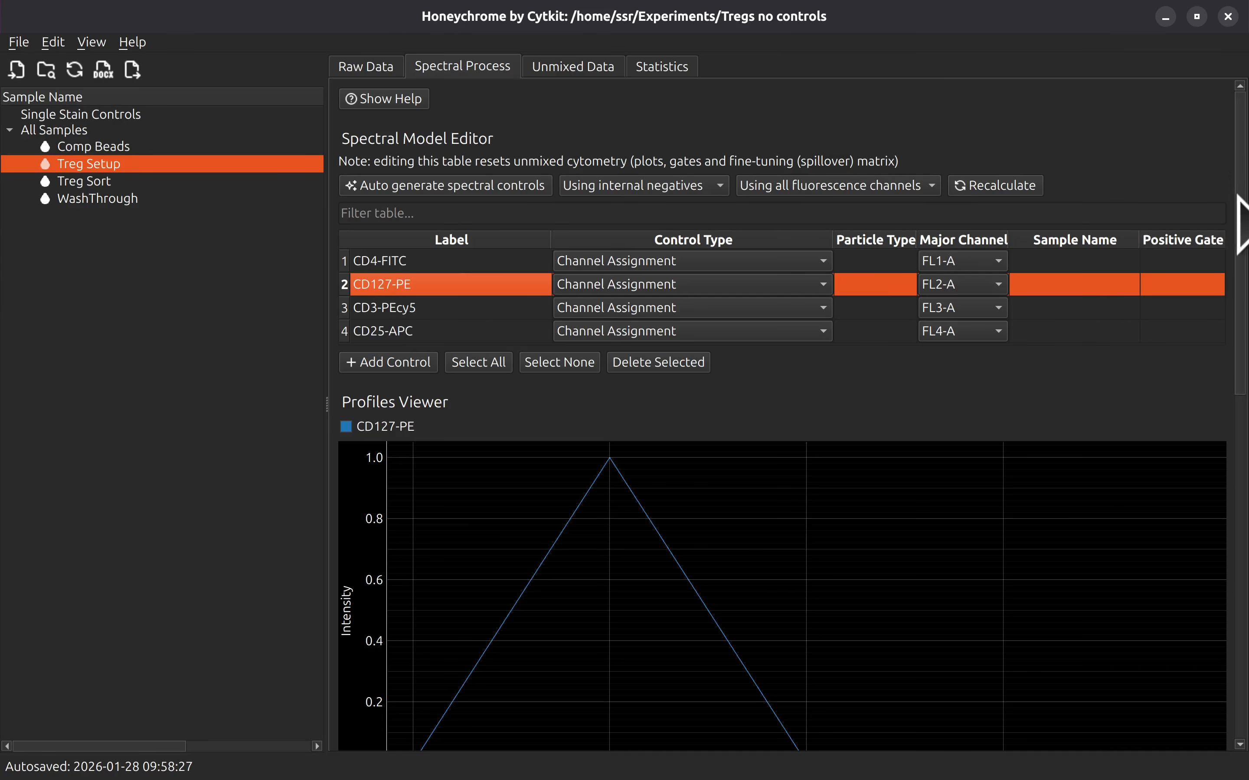
{"action": "scroll", "coordinate": [1239, 197], "scroll_direction": "down", "scroll_amount": 15}
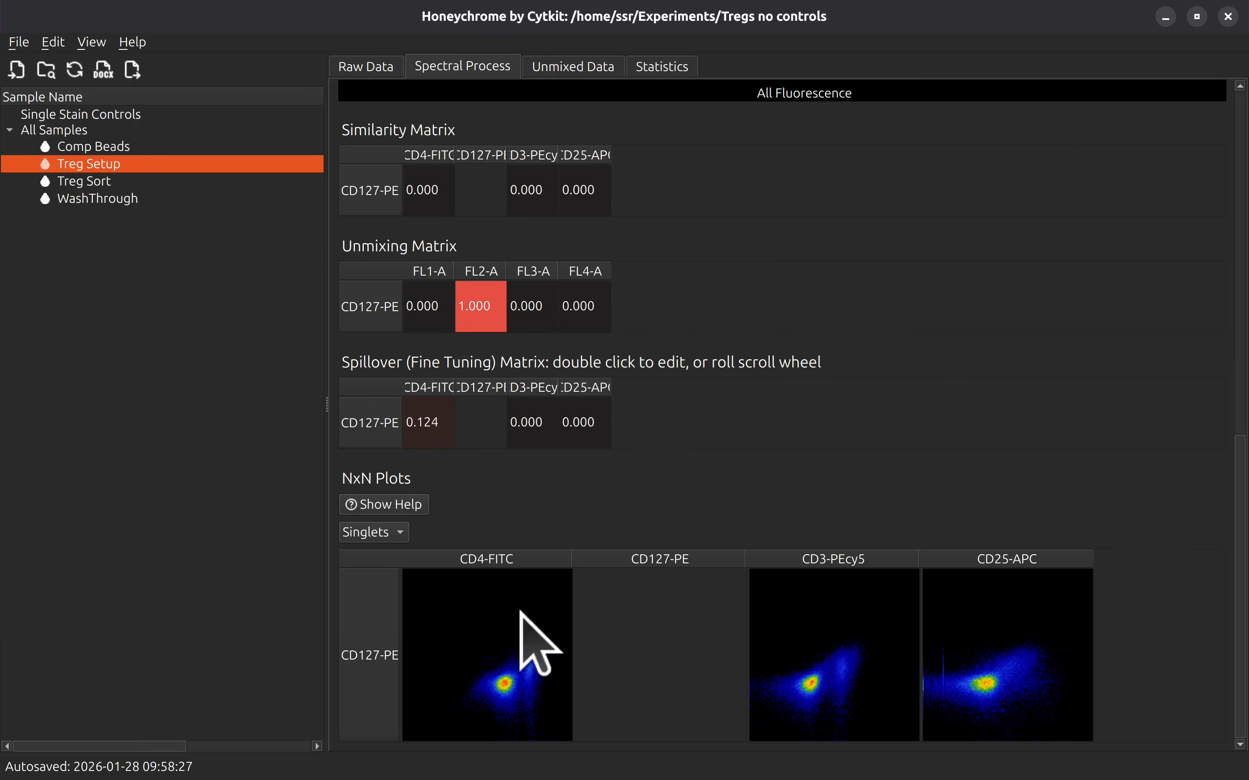
{"action": "scroll", "coordinate": [424, 428], "scroll_direction": "down", "scroll_amount": 4}
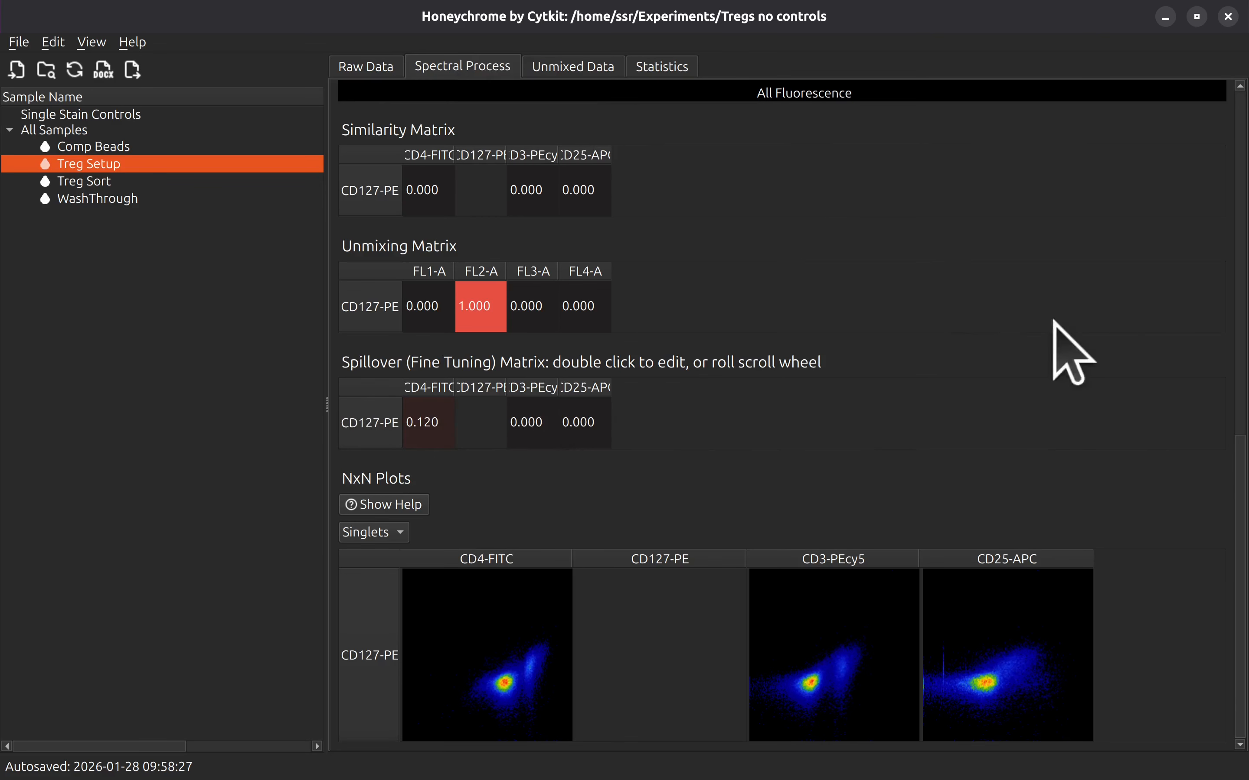
Step: Create a new plot from the Singlets gate in the unmixed data
{"action": "scroll", "coordinate": [1051, 357], "scroll_direction": "up", "scroll_amount": 10}
{"action": "left_click", "coordinate": [567, 68]}
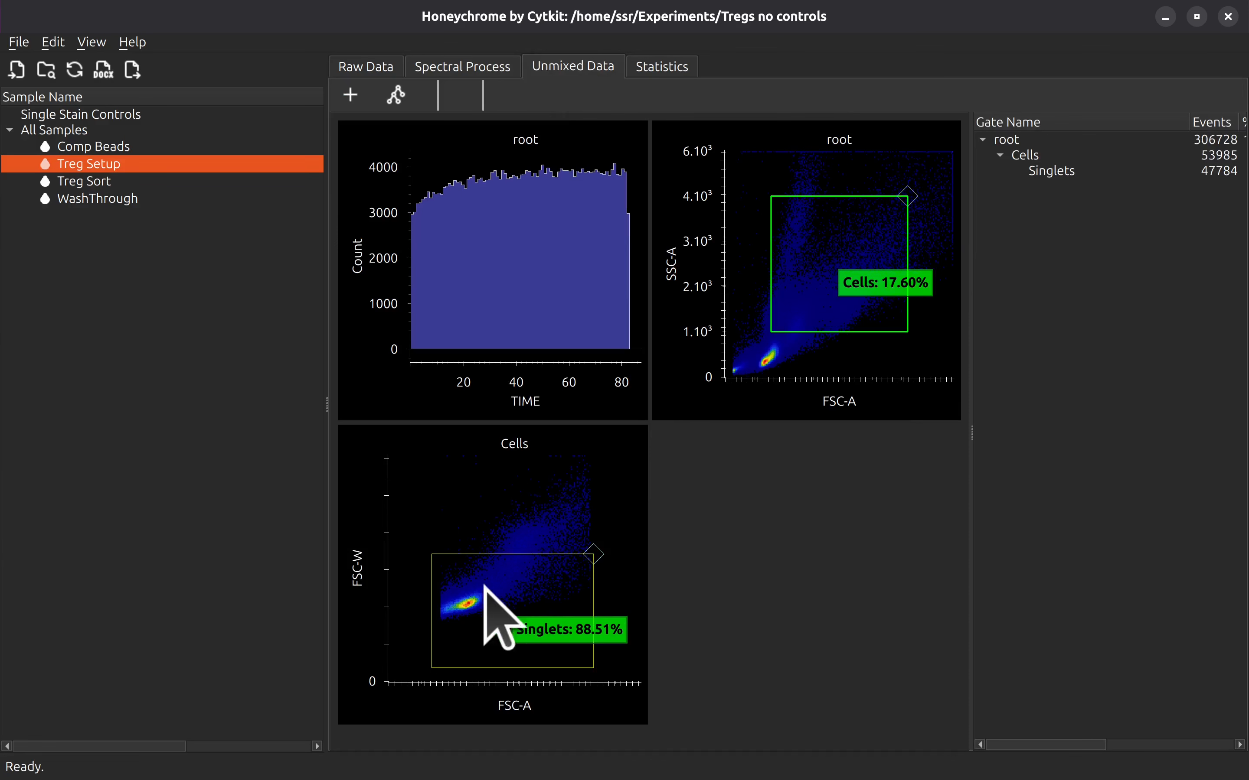
{"action": "left_click", "coordinate": [472, 596]}
{"action": "right_click", "coordinate": [472, 596]}
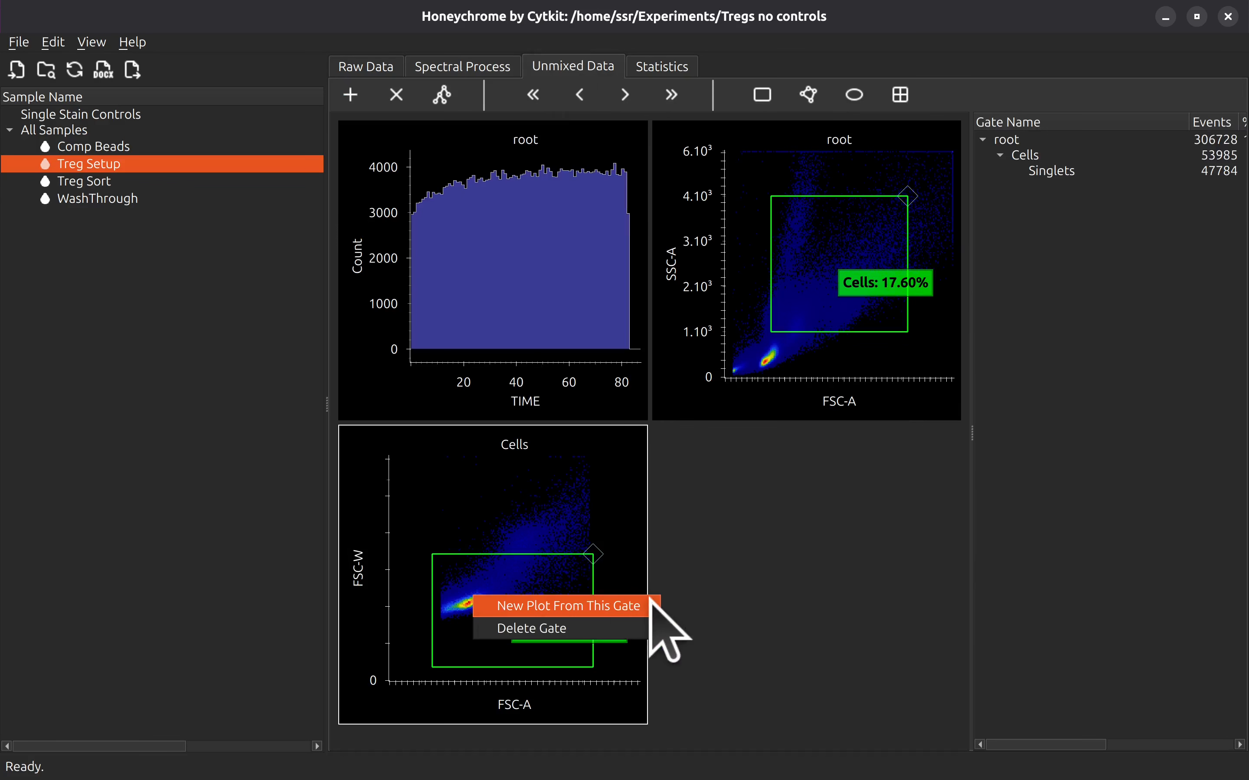
{"action": "left_click", "coordinate": [535, 496]}
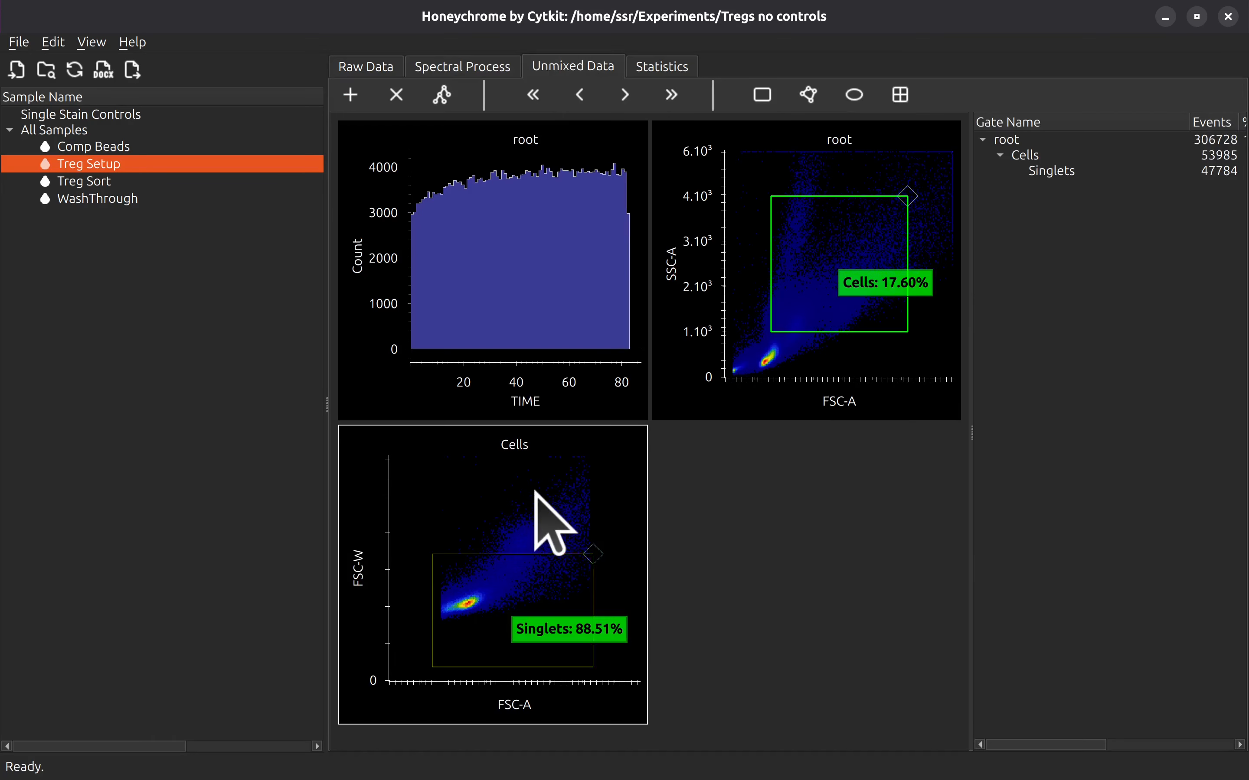
{"action": "right_click", "coordinate": [499, 583]}
{"action": "left_click", "coordinate": [553, 592]}
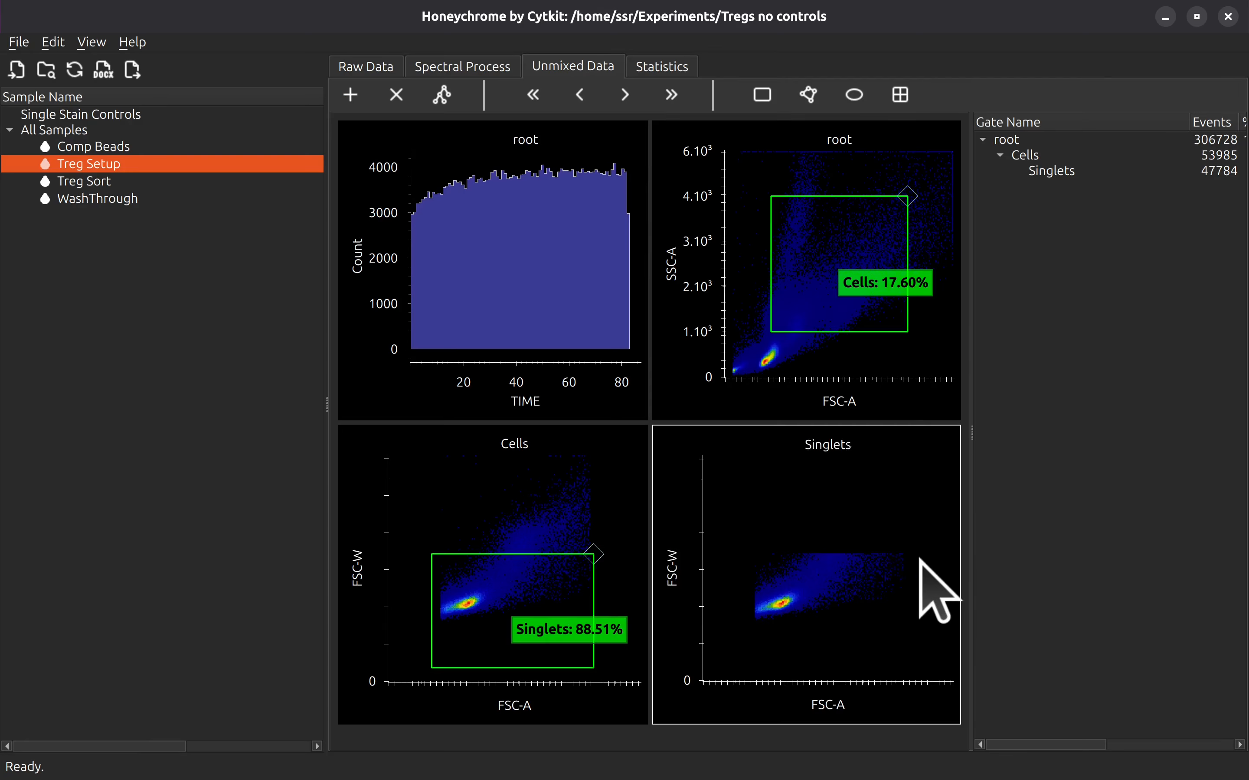
Step: Set the Singlets plot's horizontal axis to CD3-PEcy5 and its vertical axis to CD4-FITC
{"action": "left_click", "coordinate": [836, 705]}
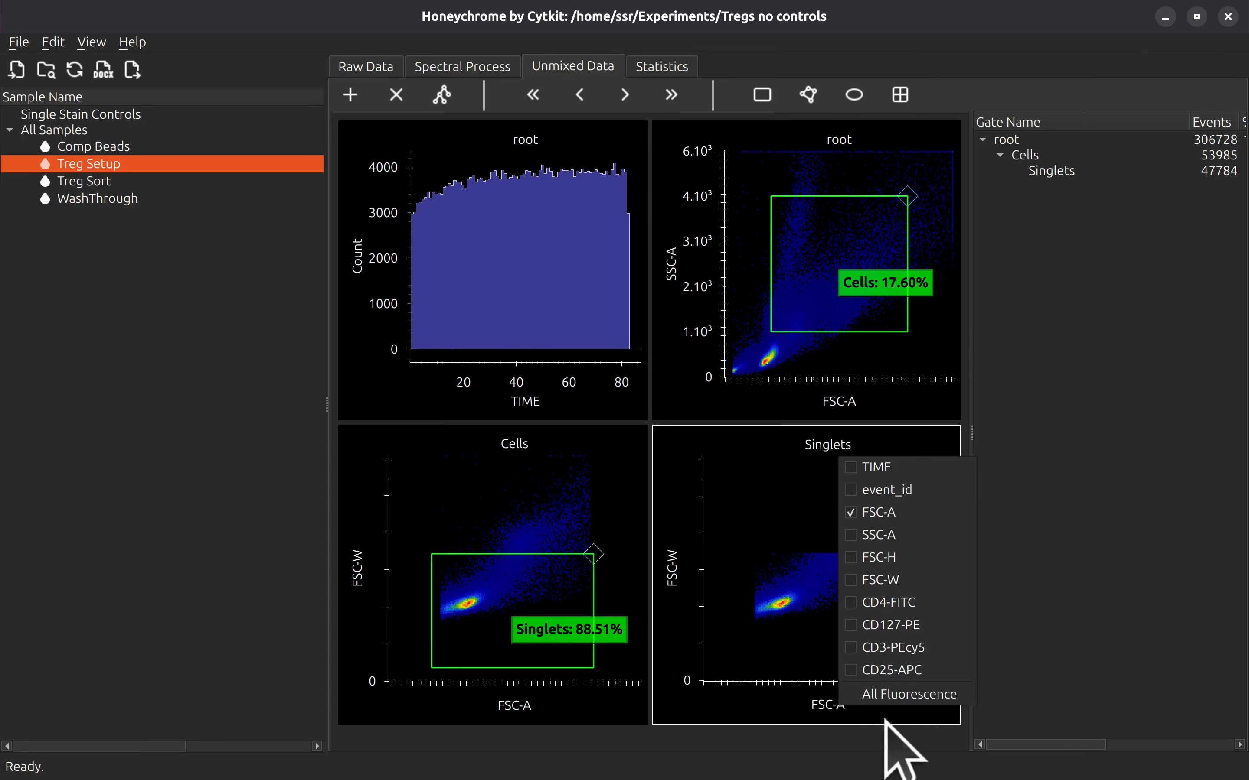
{"action": "left_click", "coordinate": [910, 648]}
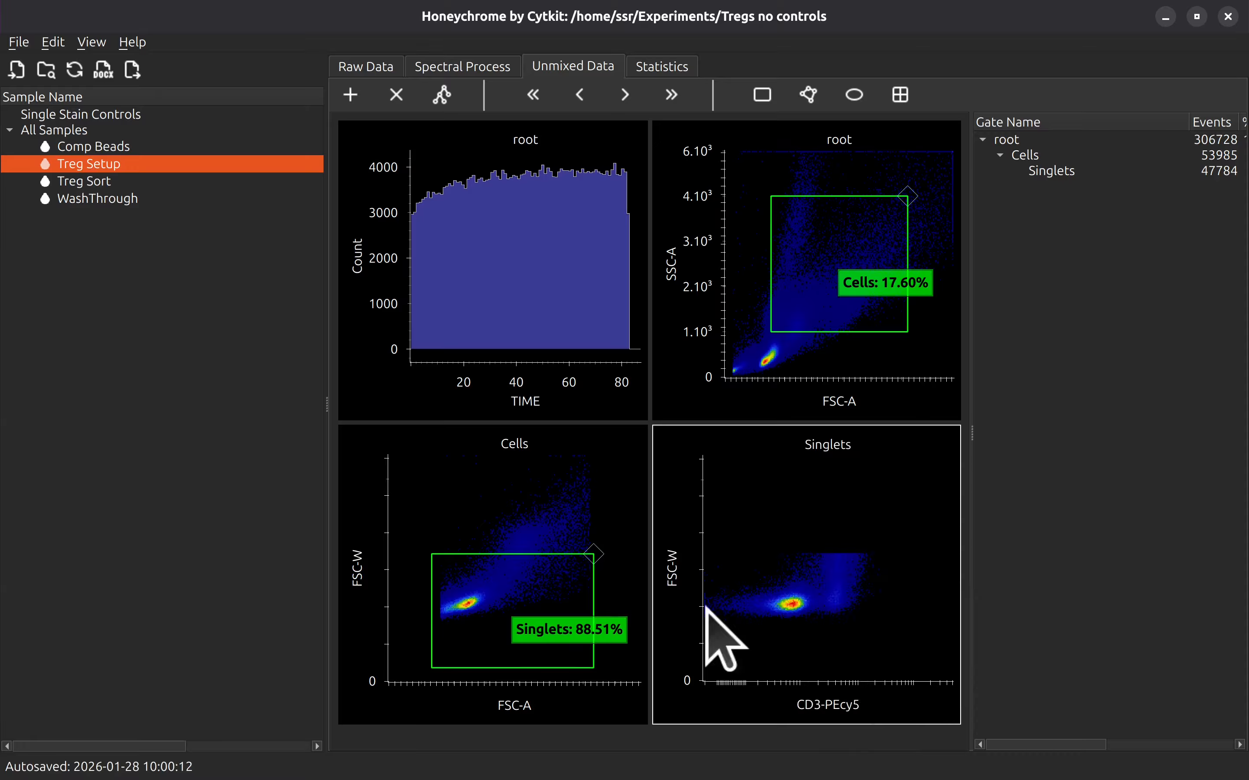
{"action": "left_click", "coordinate": [681, 570]}
{"action": "left_click", "coordinate": [731, 468]}
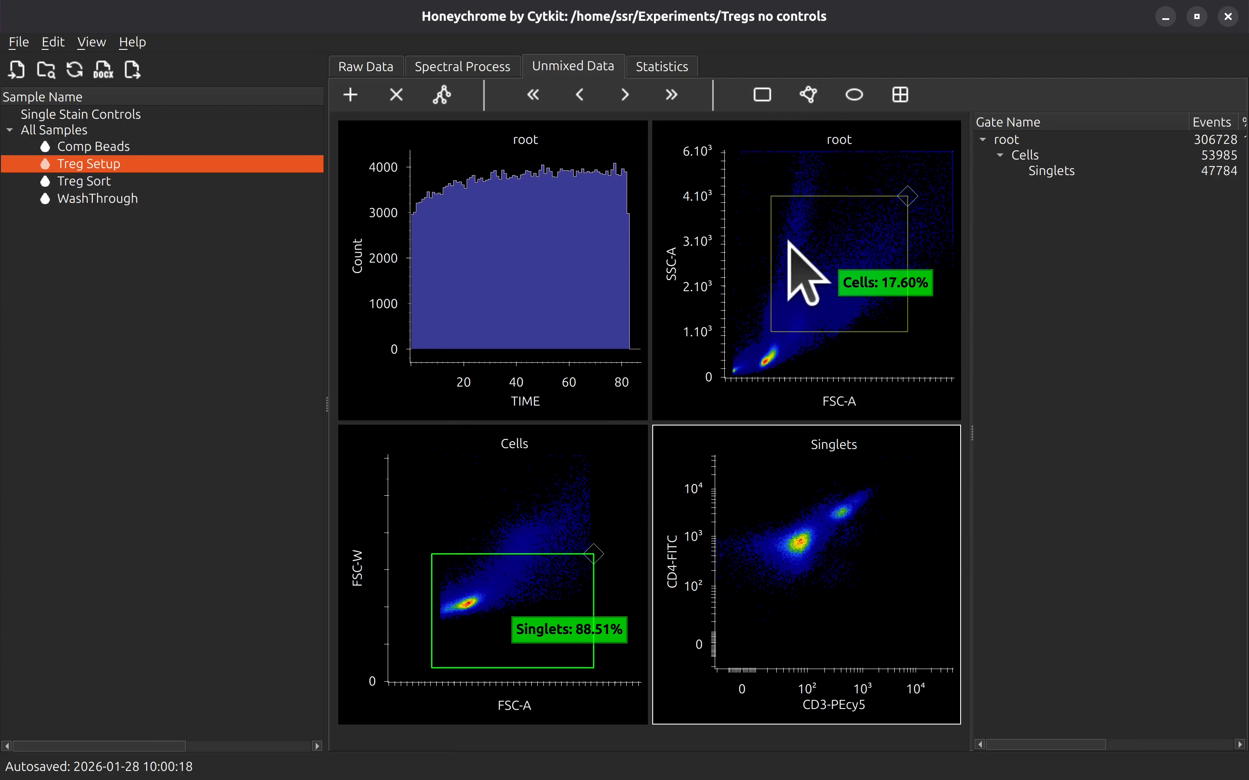
Step: Enlarge the Singlets plot in a pop-out and draw a five-point polygon gate around the CD3-PEcy5 and CD4-FITC high population
{"action": "double_click", "coordinate": [880, 585]}
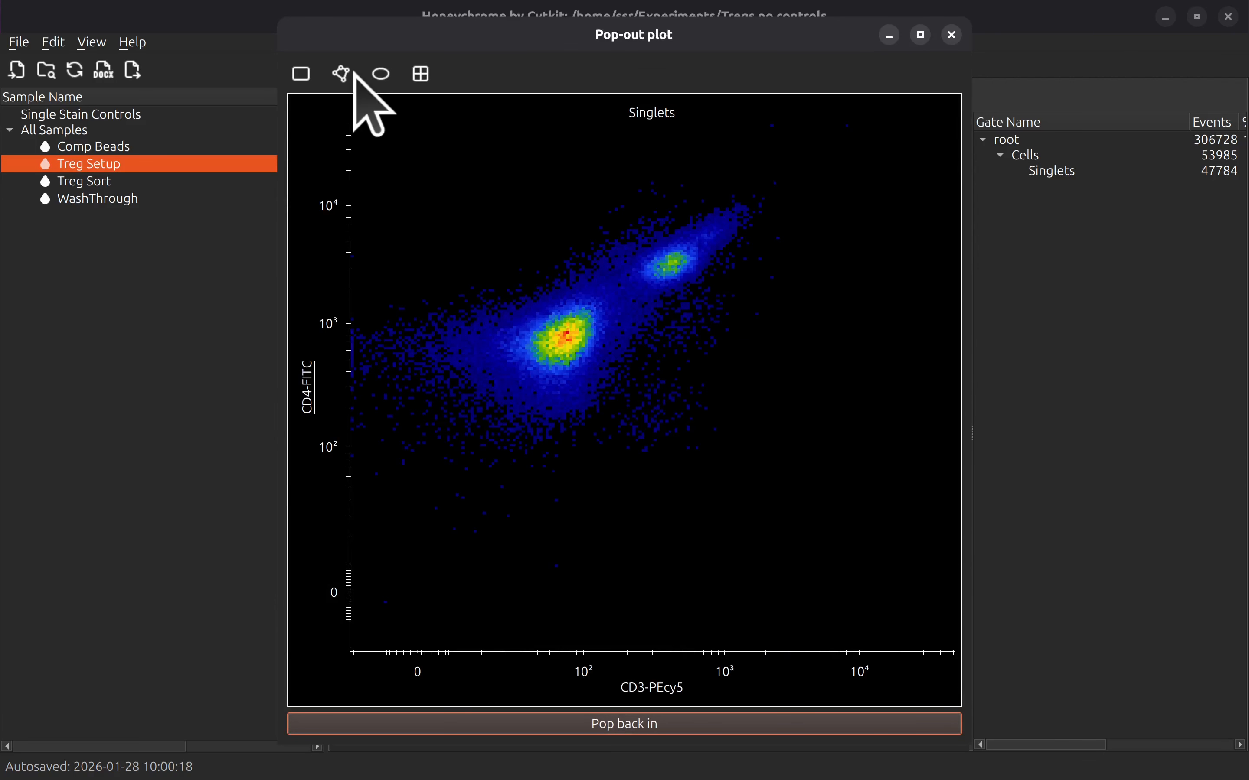
{"action": "left_click", "coordinate": [622, 283]}
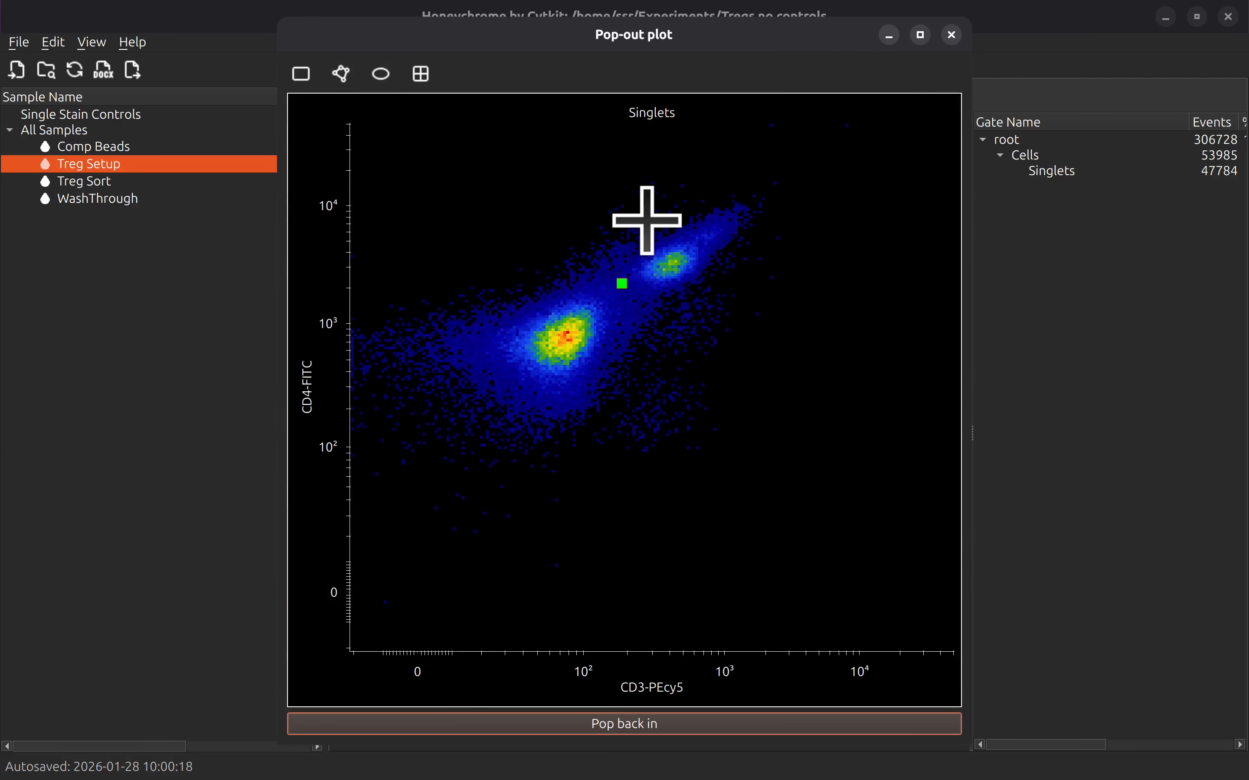
{"action": "left_click", "coordinate": [644, 216]}
{"action": "left_click", "coordinate": [749, 190]}
{"action": "left_click", "coordinate": [820, 272]}
{"action": "double_click", "coordinate": [719, 340]}
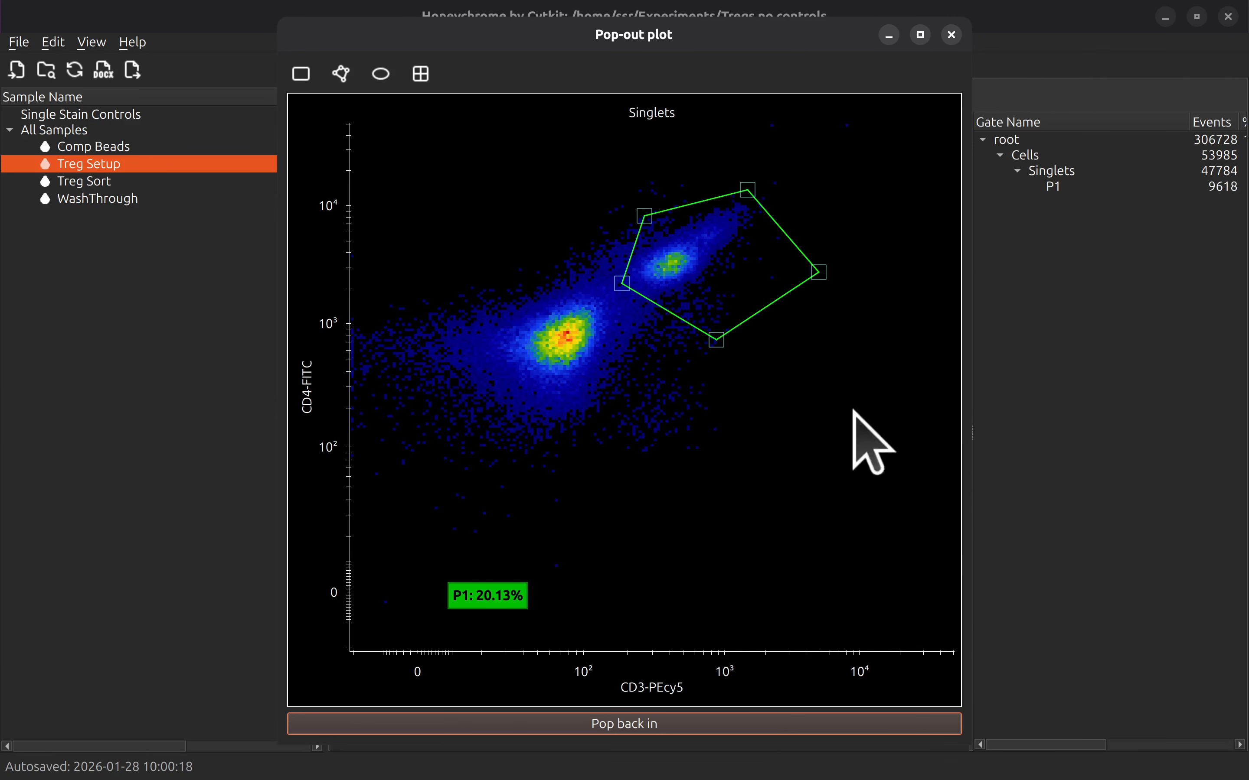
Step: Place the polygon gate's label just below it, rename the gate CD4, and nudge it slightly up before closing the pop-out plot
{"action": "left_click_drag", "start_coordinate": [508, 598], "coordinate": [811, 373]}
{"action": "double_click", "coordinate": [809, 373]}
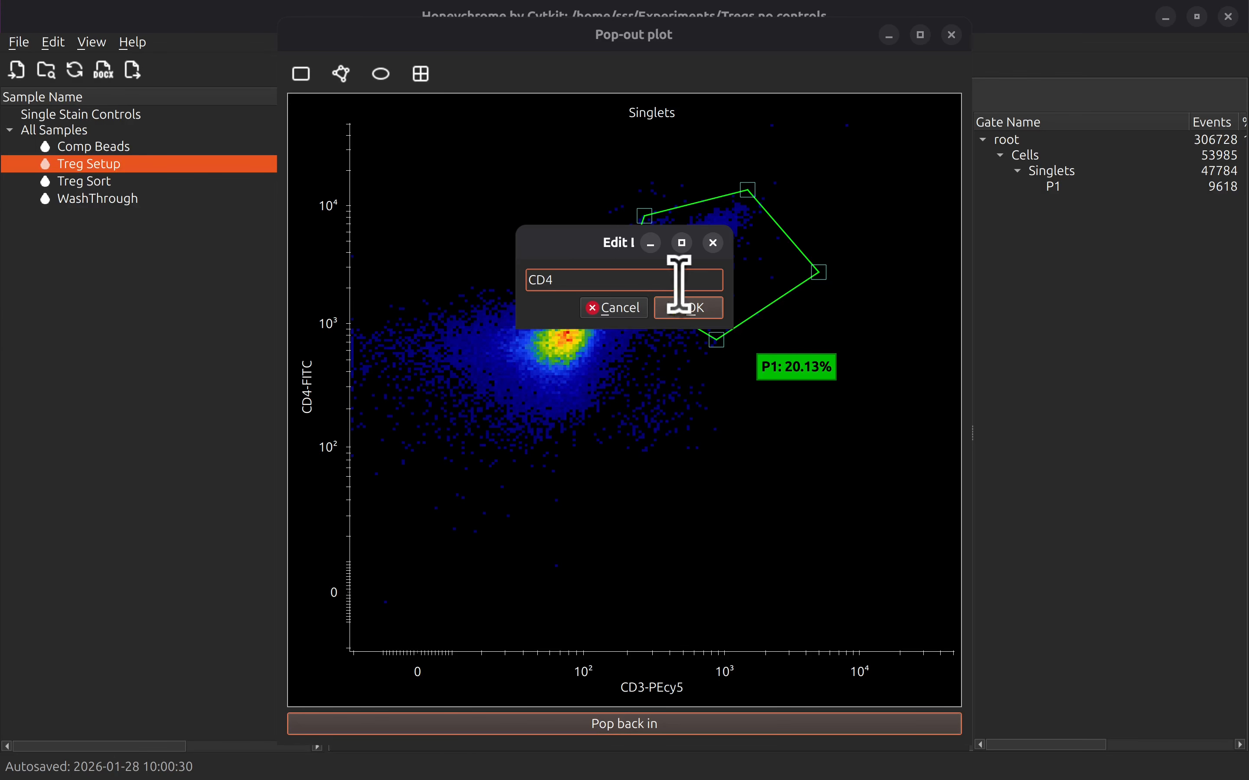
{"action": "left_click", "coordinate": [685, 305]}
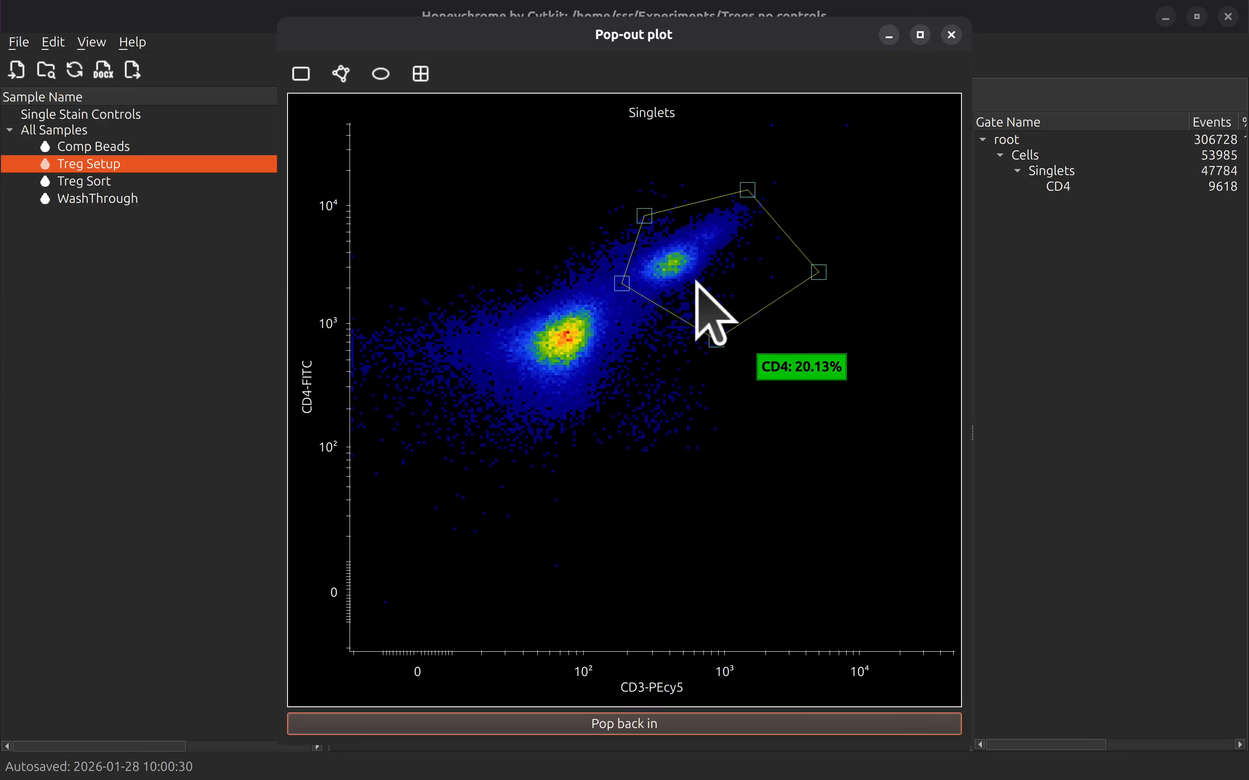
{"action": "left_click_drag", "start_coordinate": [744, 263], "coordinate": [740, 256]}
{"action": "left_click", "coordinate": [939, 38]}
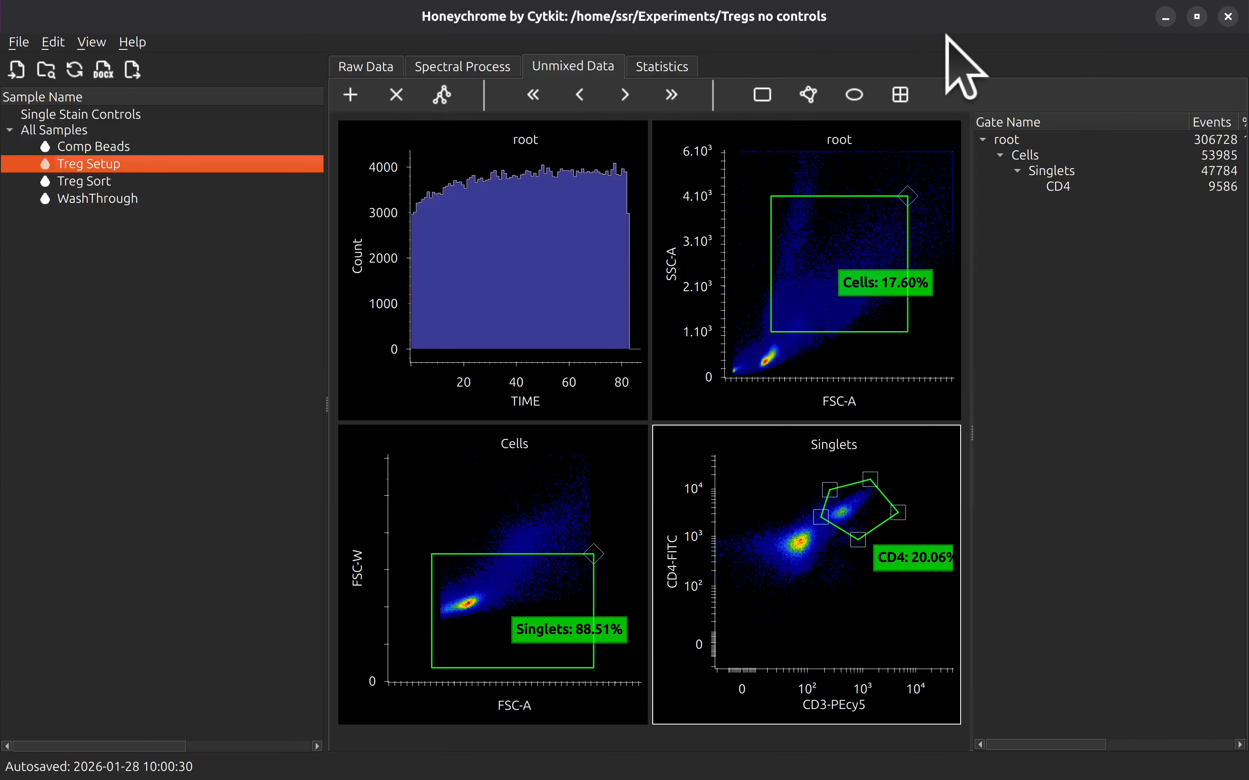
Step: Create a new plot from the CD4 gate with CD25-APC on the horizontal axis and CD127-PE on the vertical axis
{"action": "right_click", "coordinate": [867, 509]}
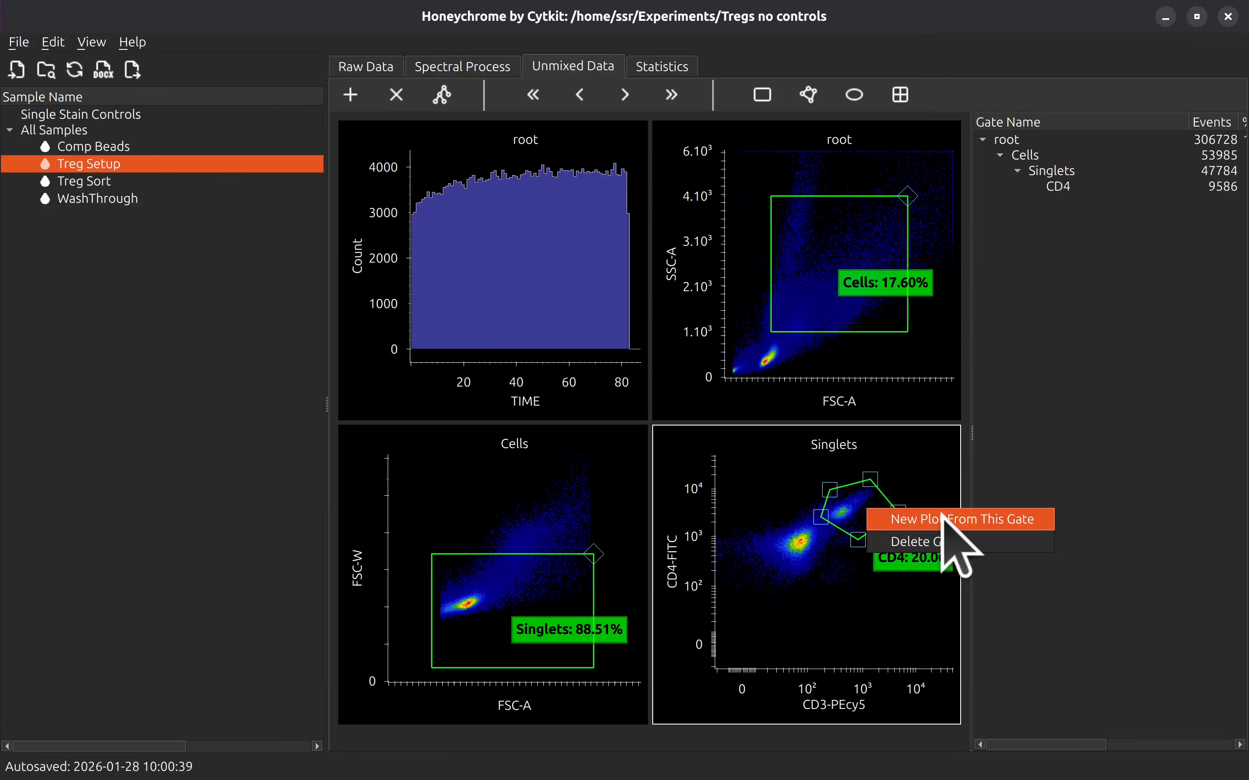
{"action": "left_click", "coordinate": [951, 518]}
{"action": "scroll", "coordinate": [928, 647], "scroll_direction": "down", "scroll_amount": 5}
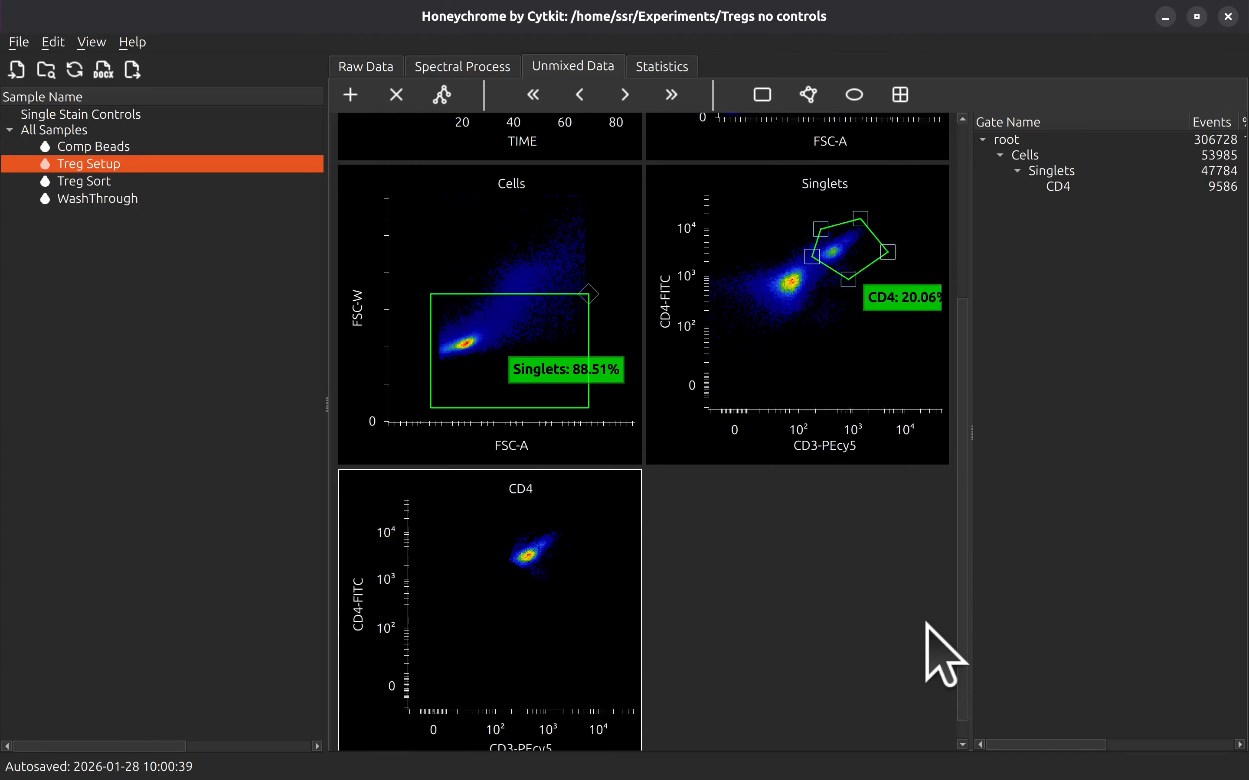
{"action": "left_click", "coordinate": [548, 722]}
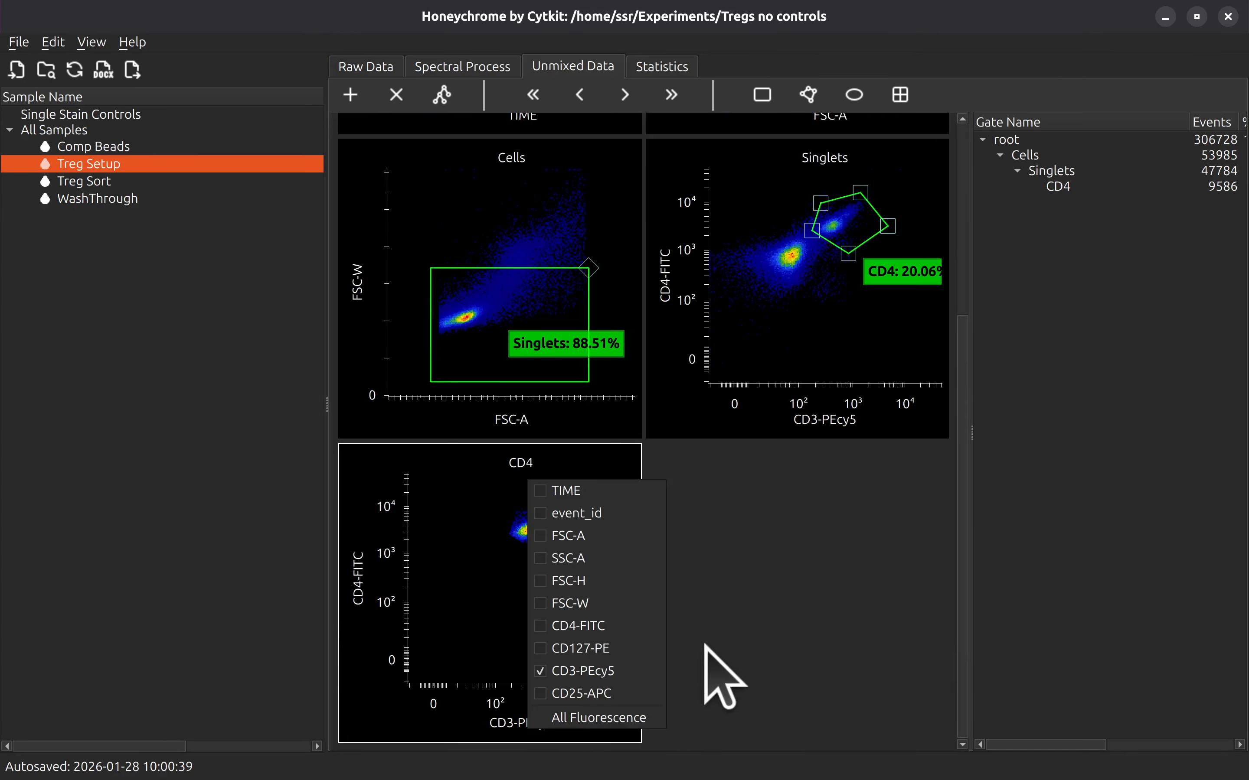
{"action": "left_click", "coordinate": [604, 696]}
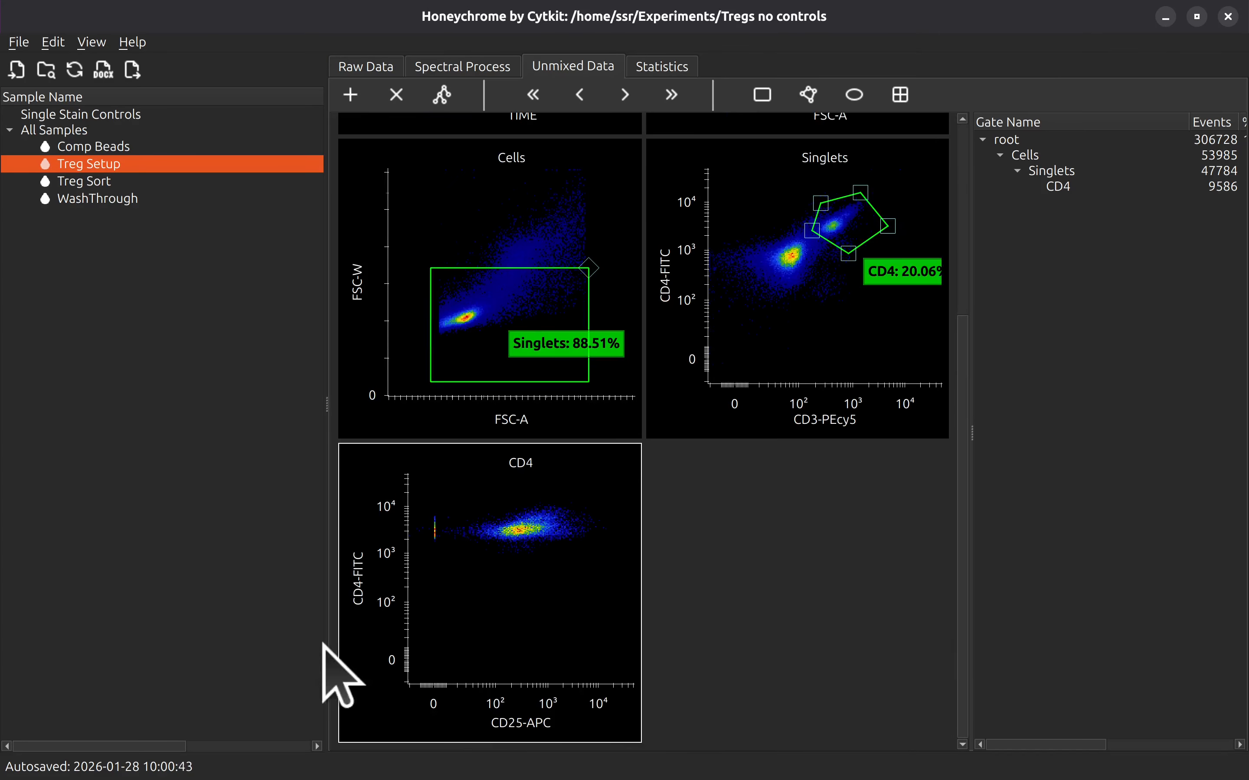
{"action": "left_click", "coordinate": [370, 604]}
{"action": "left_click", "coordinate": [457, 513]}
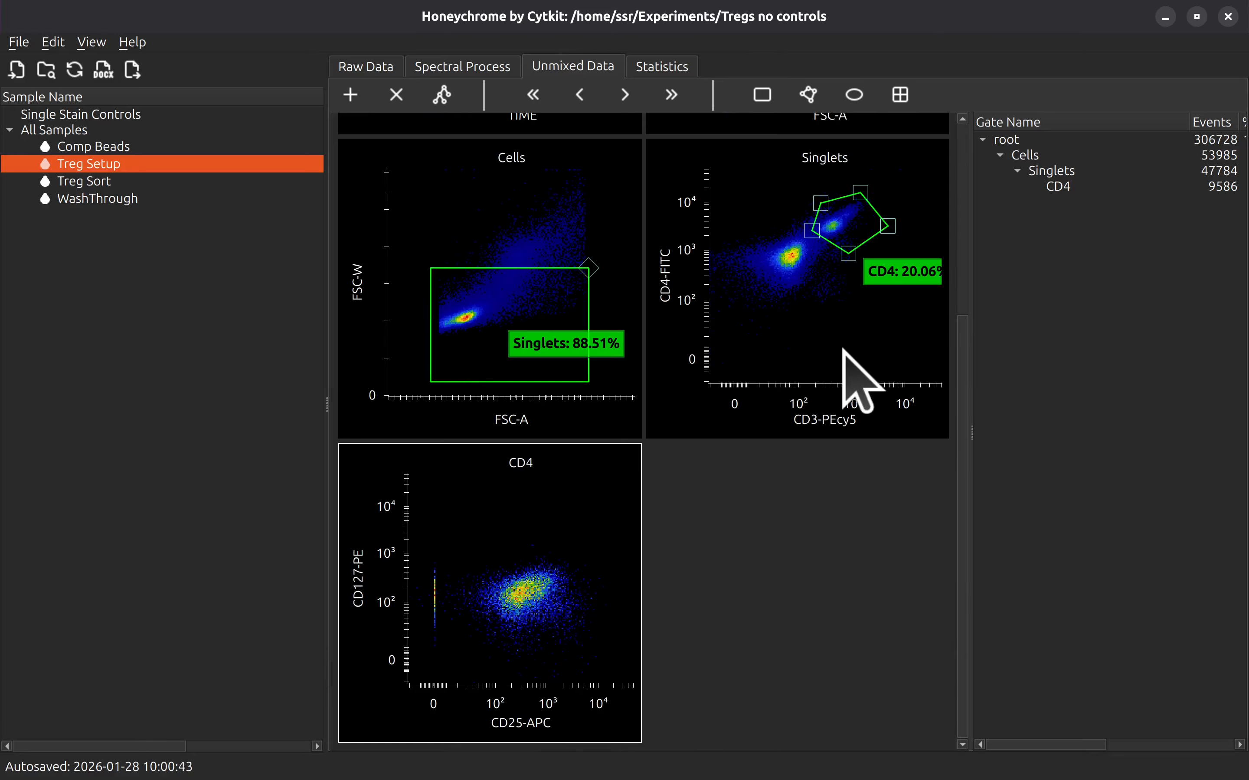
Step: Nudge the CD4 gate slightly up and move the Cells gate down over the dense low FSC-A and SSC-A population
{"action": "left_click_drag", "start_coordinate": [896, 279], "coordinate": [892, 270]}
{"action": "scroll", "coordinate": [779, 672], "scroll_direction": "up", "scroll_amount": 5}
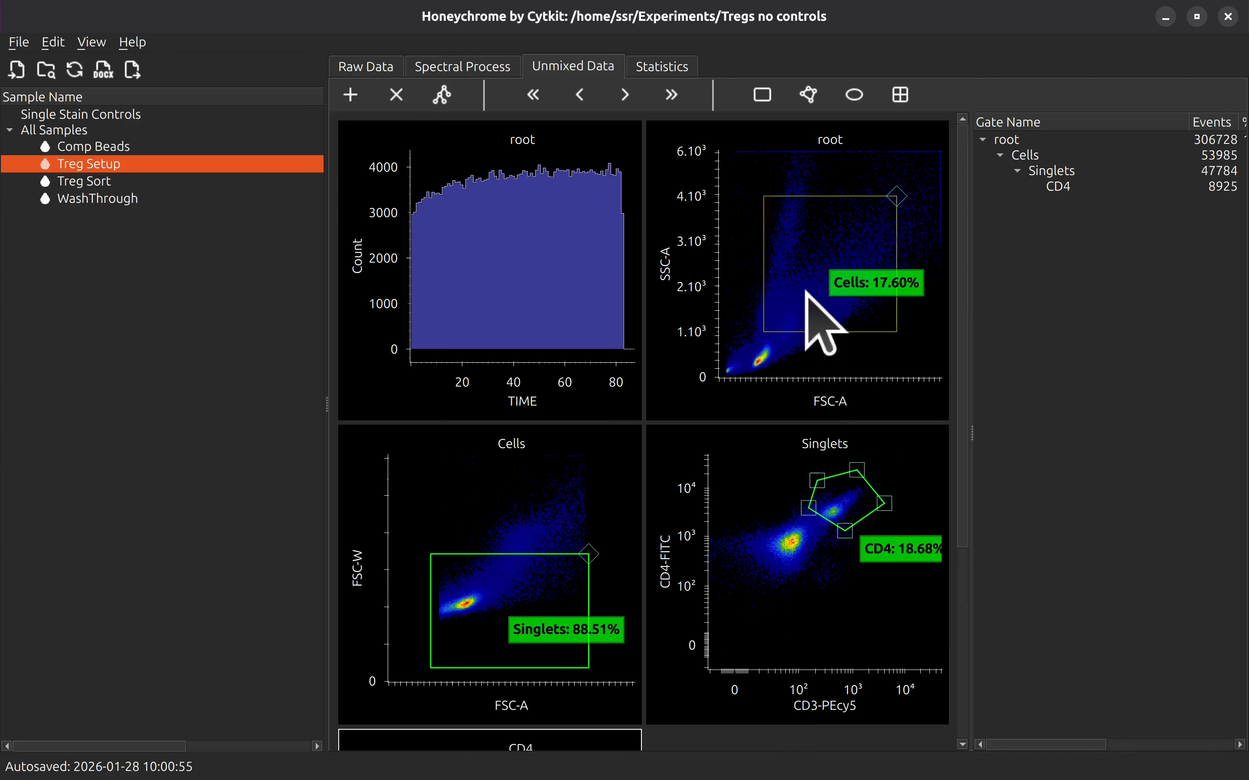
{"action": "left_click_drag", "start_coordinate": [806, 292], "coordinate": [784, 334]}
{"action": "scroll", "coordinate": [806, 706], "scroll_direction": "down", "scroll_amount": 5}
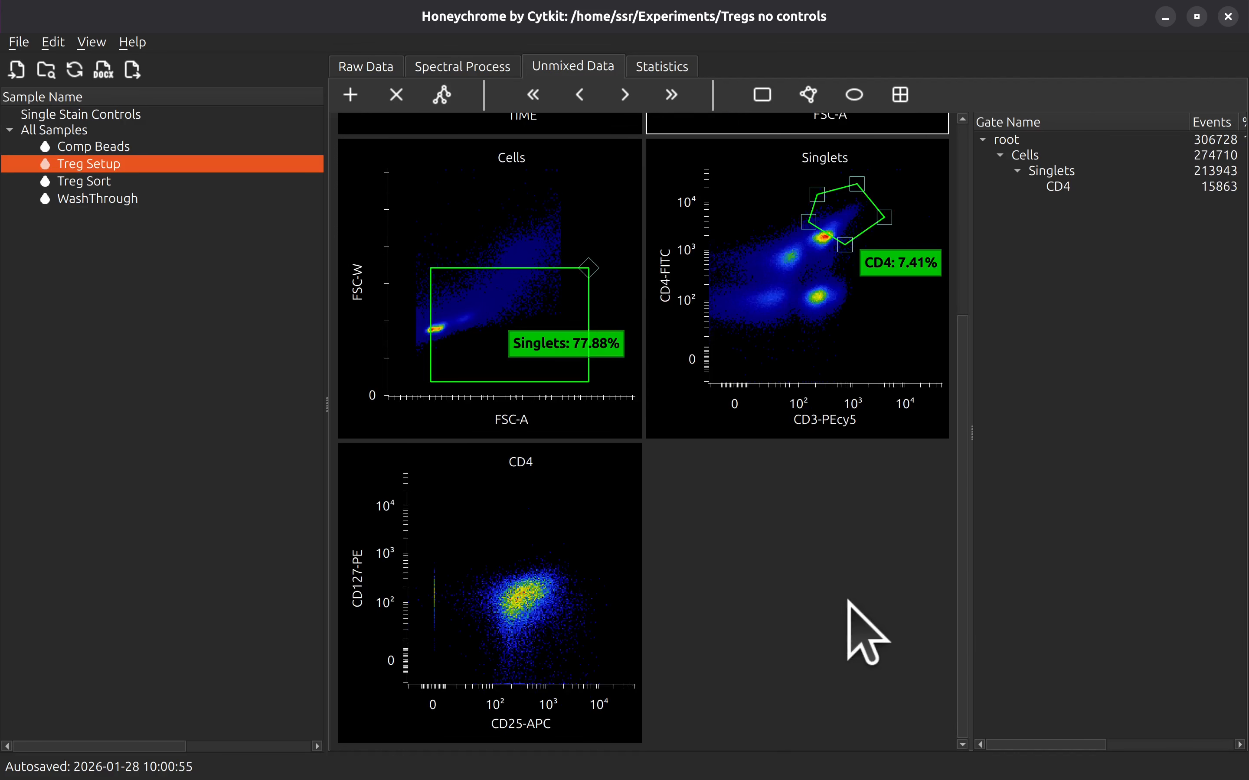
Step: Move the Singlets gate over the dense low FSC-W population and fit the CD4 gate tightly around the CD3 and CD4 high cluster
{"action": "mouse_move", "coordinate": [847, 221]}
{"action": "left_mouse_down"}
{"action": "mouse_move", "coordinate": [841, 245]}
{"action": "mouse_move", "coordinate": [827, 237]}
{"action": "left_mouse_up"}
{"action": "left_click_drag", "start_coordinate": [505, 287], "coordinate": [497, 318]}
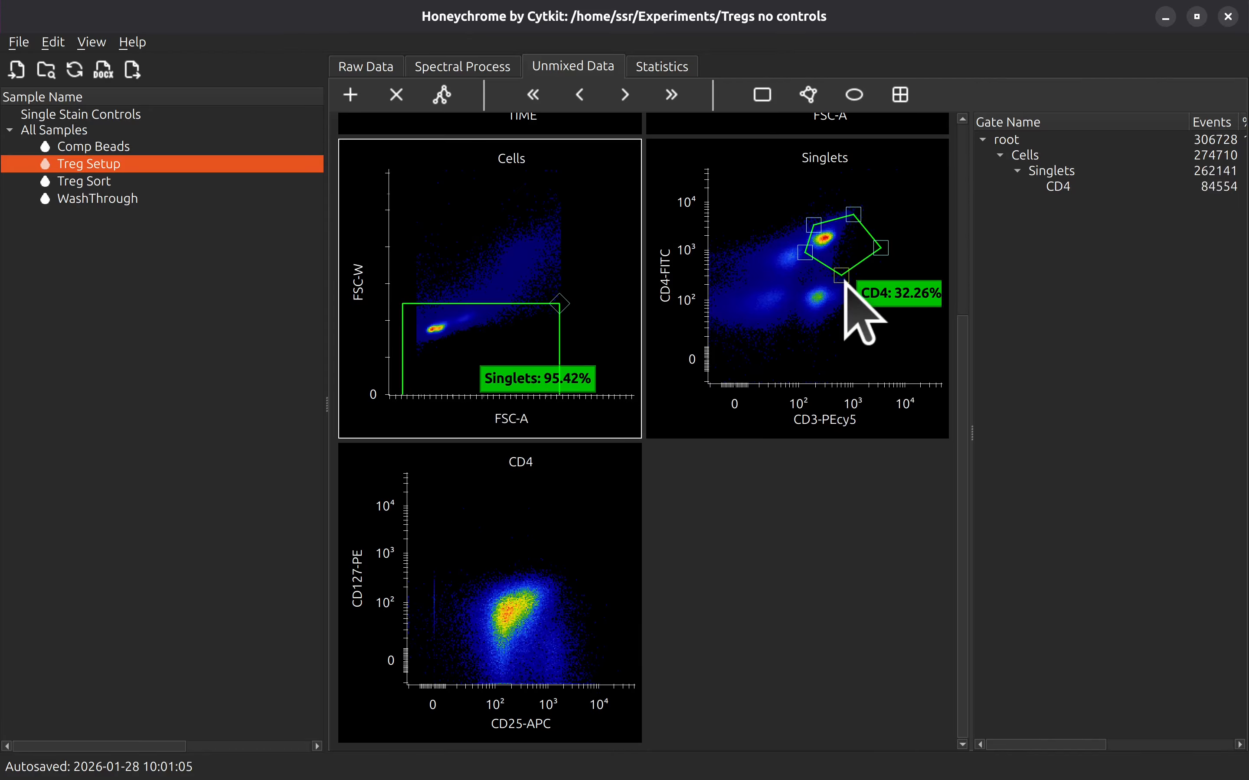
{"action": "left_click_drag", "start_coordinate": [843, 279], "coordinate": [876, 239]}
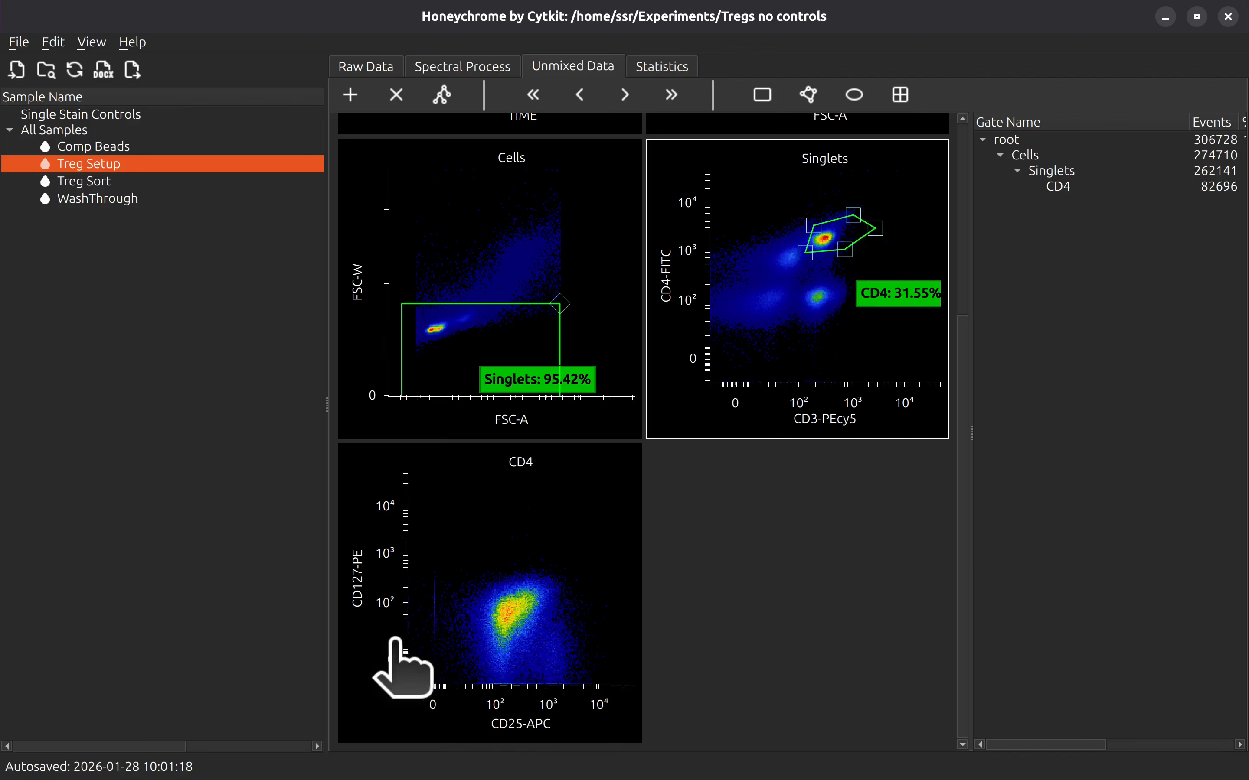
Step: Rescale the CD4 plot's CD127-PE and CD25-APC axes to show values below zero and spread out the populations
{"action": "left_click_drag", "start_coordinate": [396, 640], "coordinate": [399, 598]}
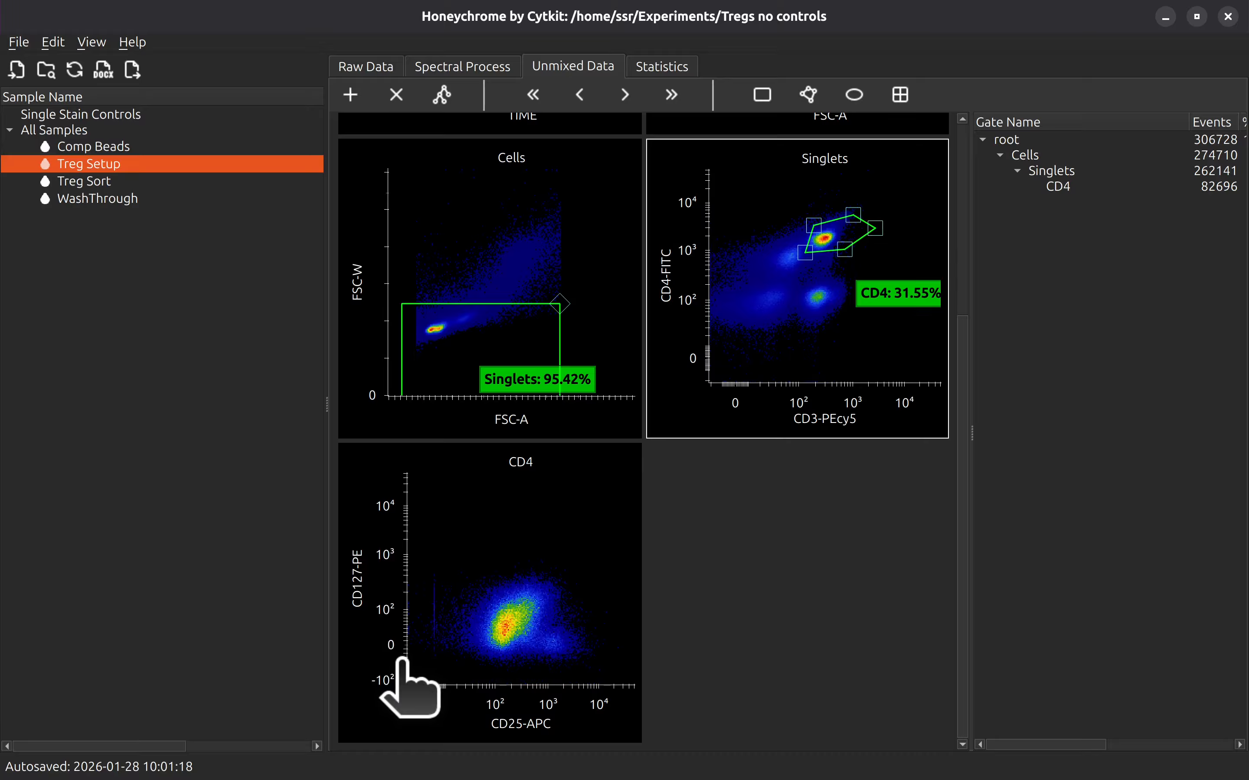
{"action": "left_click_drag", "start_coordinate": [404, 659], "coordinate": [402, 640]}
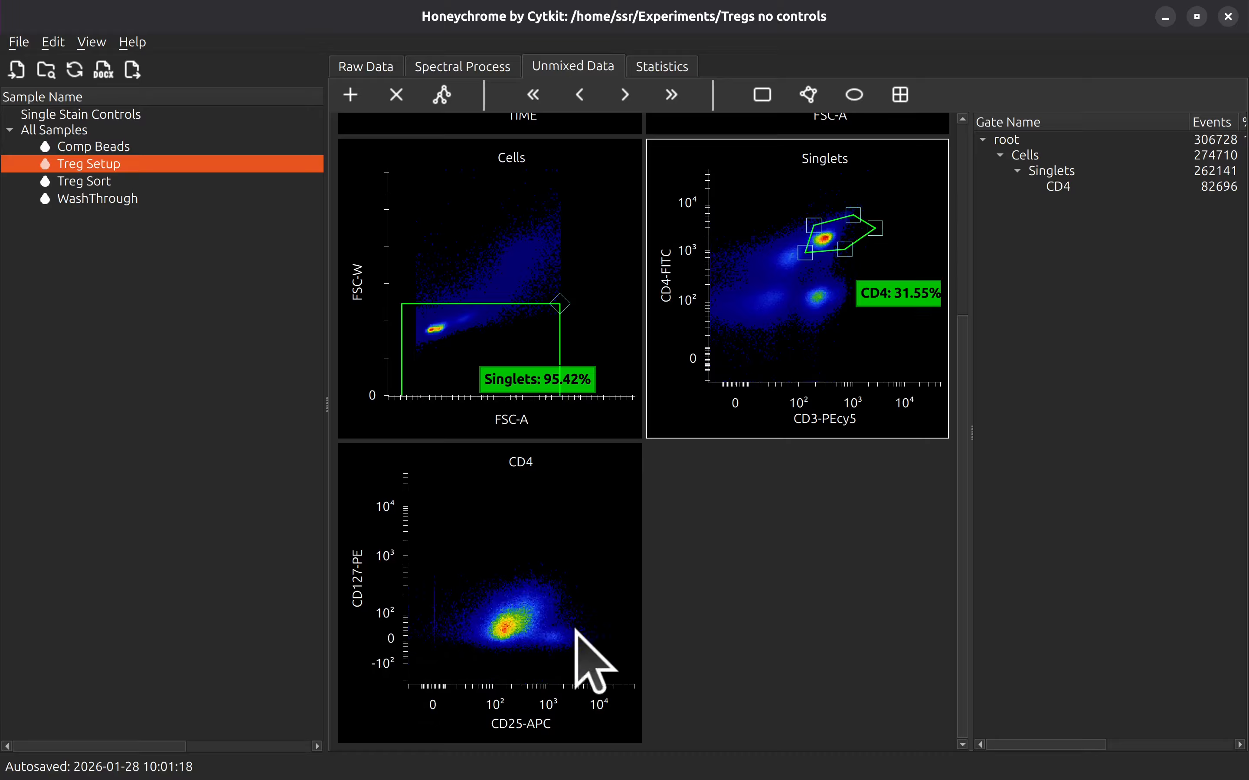
{"action": "left_click_drag", "start_coordinate": [438, 692], "coordinate": [540, 691]}
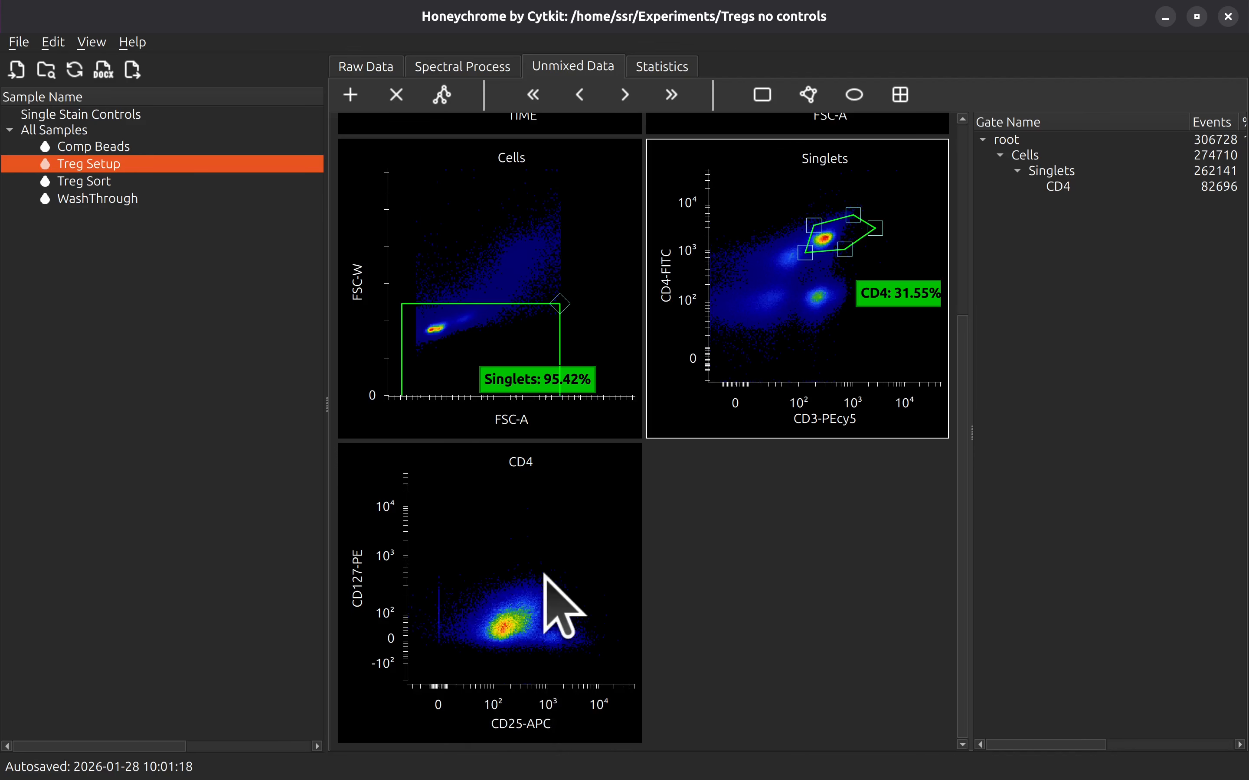
{"action": "left_click_drag", "start_coordinate": [406, 547], "coordinate": [387, 375]}
Step: Enlarge the CD4 plot in a pop-out and draw a six-point polygon gate around the CD25-APC high, CD127-PE low population
{"action": "double_click", "coordinate": [568, 634]}
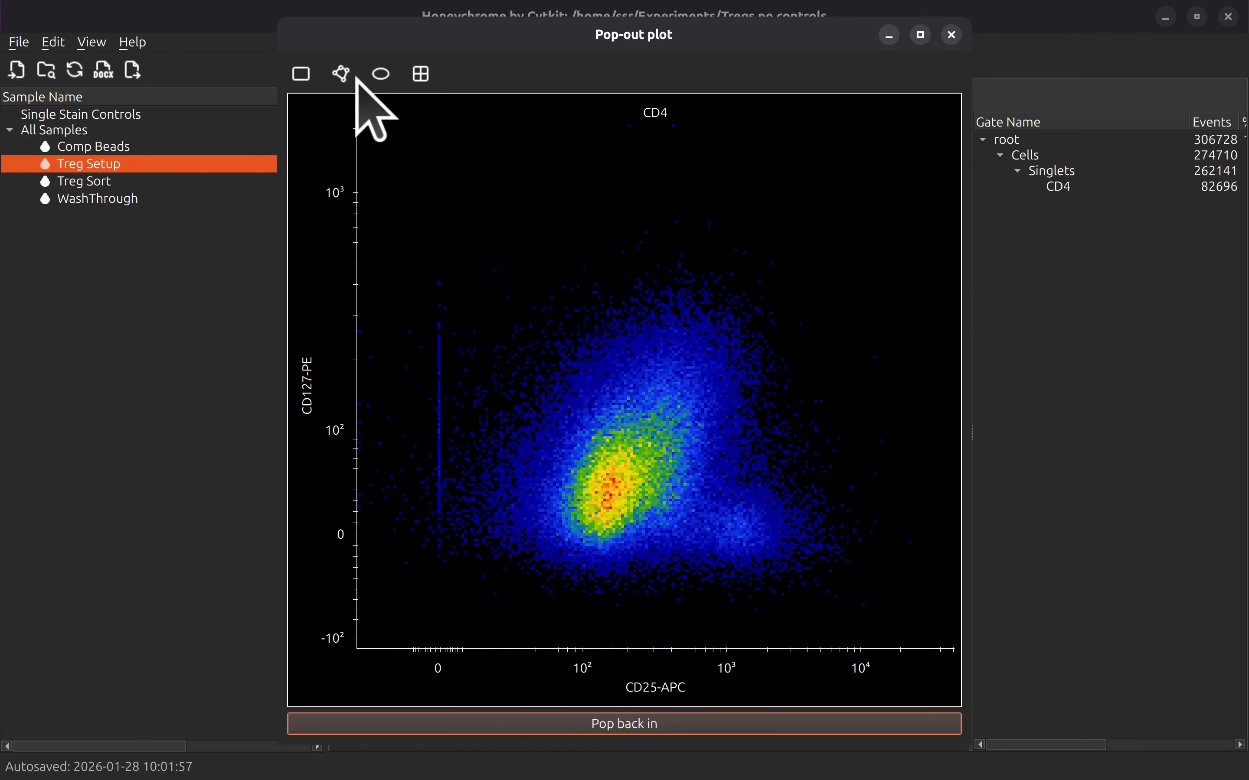
{"action": "left_click", "coordinate": [340, 77]}
{"action": "left_click", "coordinate": [682, 577]}
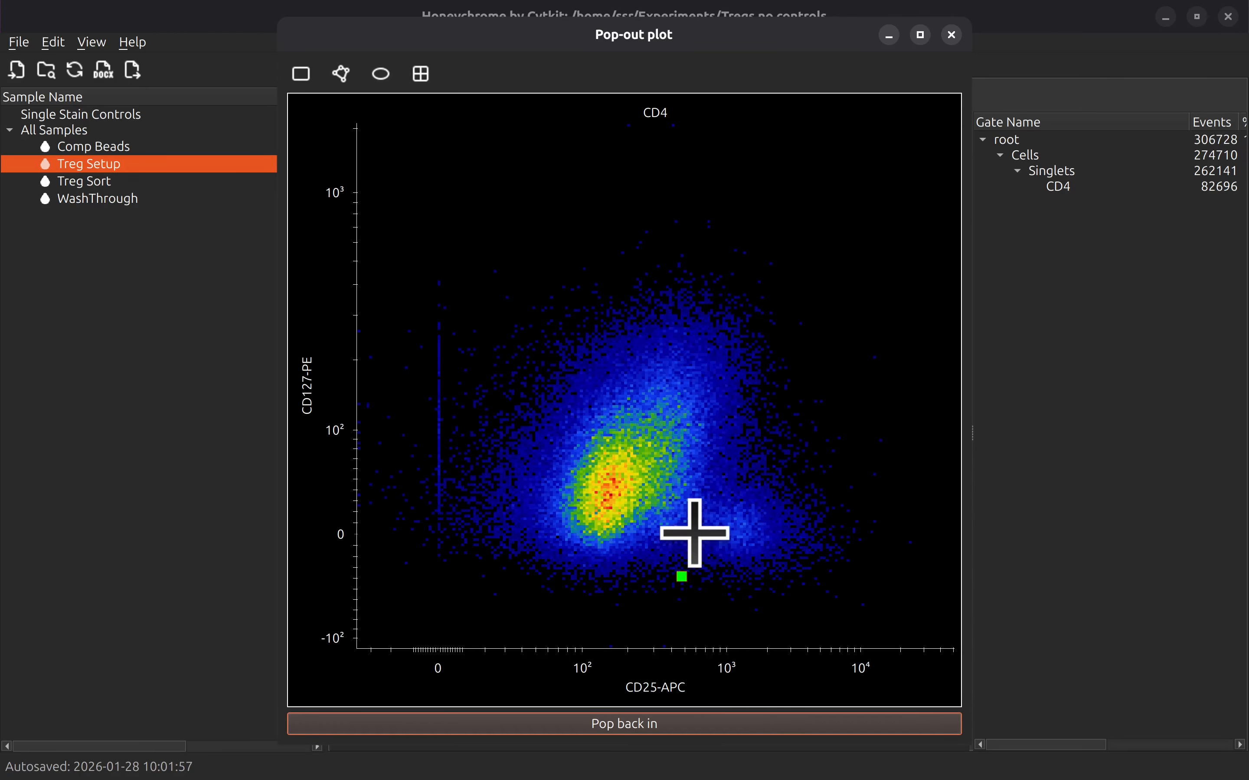
{"action": "left_click", "coordinate": [691, 529]}
{"action": "left_click", "coordinate": [751, 476]}
{"action": "left_click", "coordinate": [843, 480]}
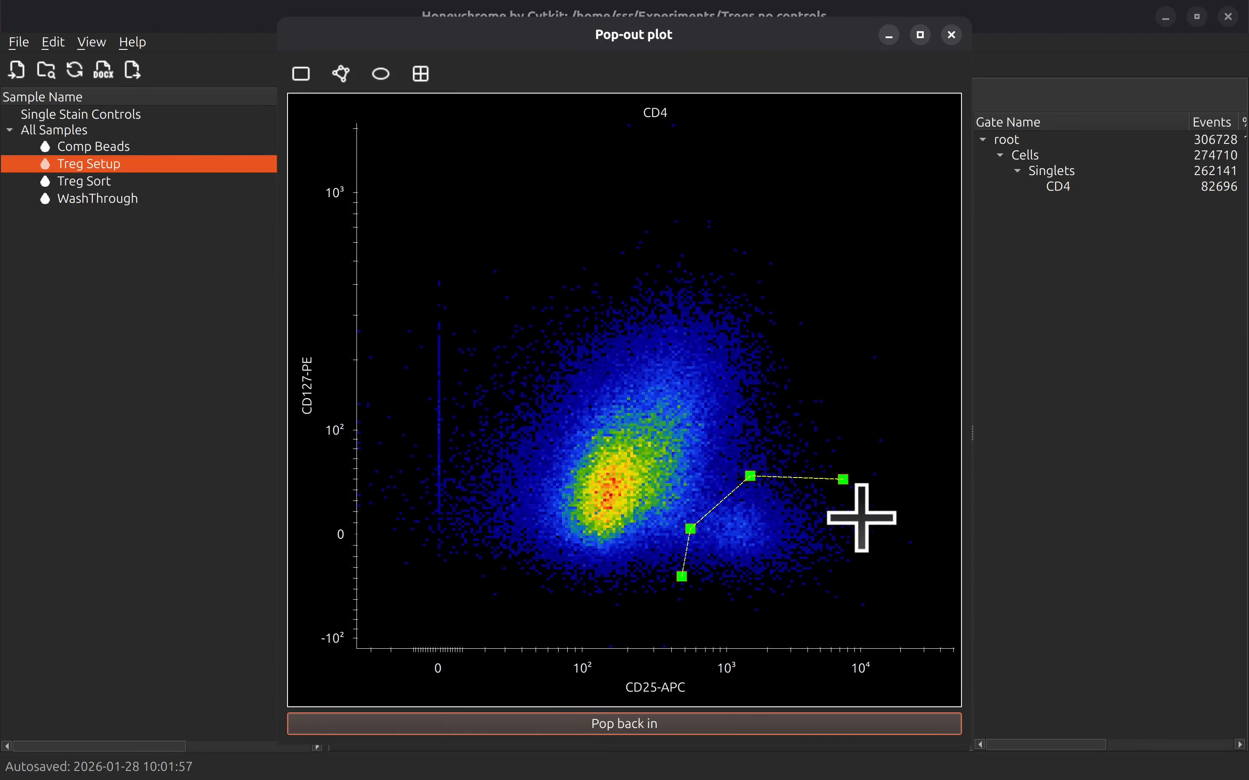
{"action": "left_click", "coordinate": [876, 560]}
{"action": "double_click", "coordinate": [767, 607]}
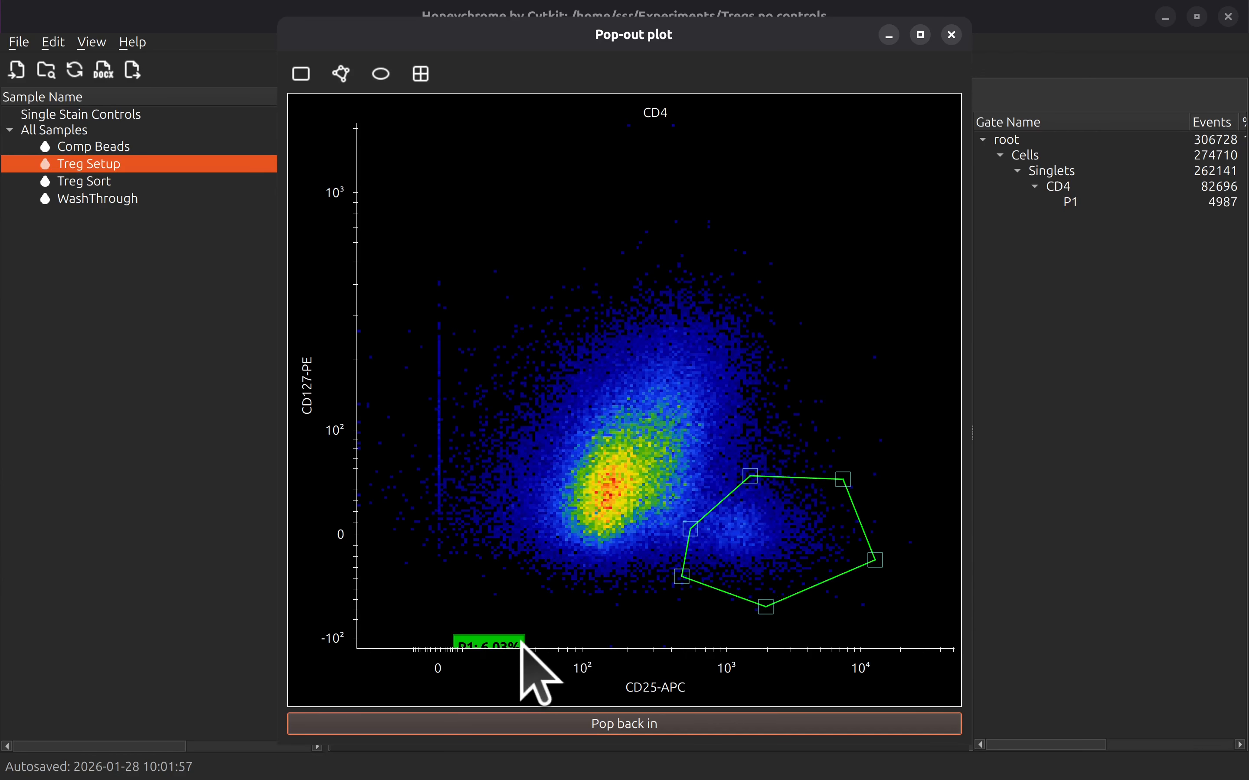
Step: Place the polygon gate's label above the main population, rename the gate Tregs, and close the pop-out plot
{"action": "left_click_drag", "start_coordinate": [521, 644], "coordinate": [699, 326]}
{"action": "double_click", "coordinate": [699, 326]}
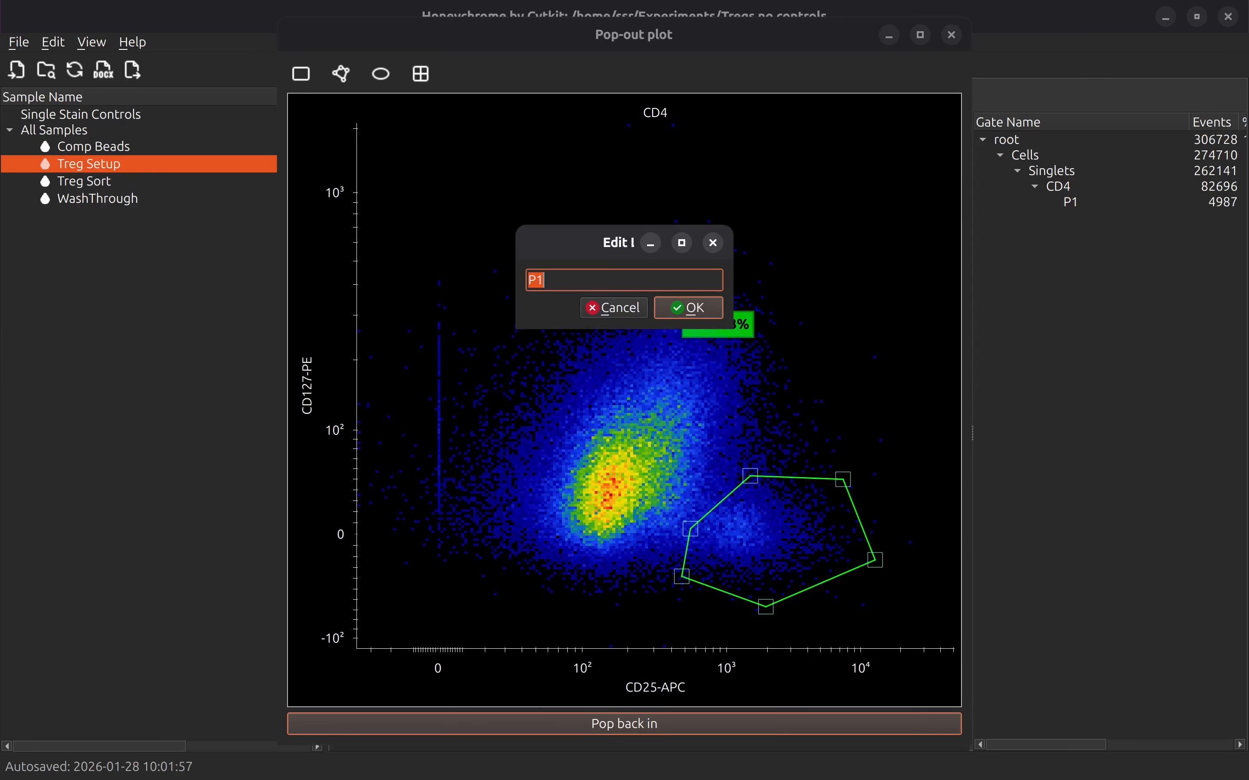
{"action": "type", "text": "Tregs"}
{"action": "key", "text": "Return"}
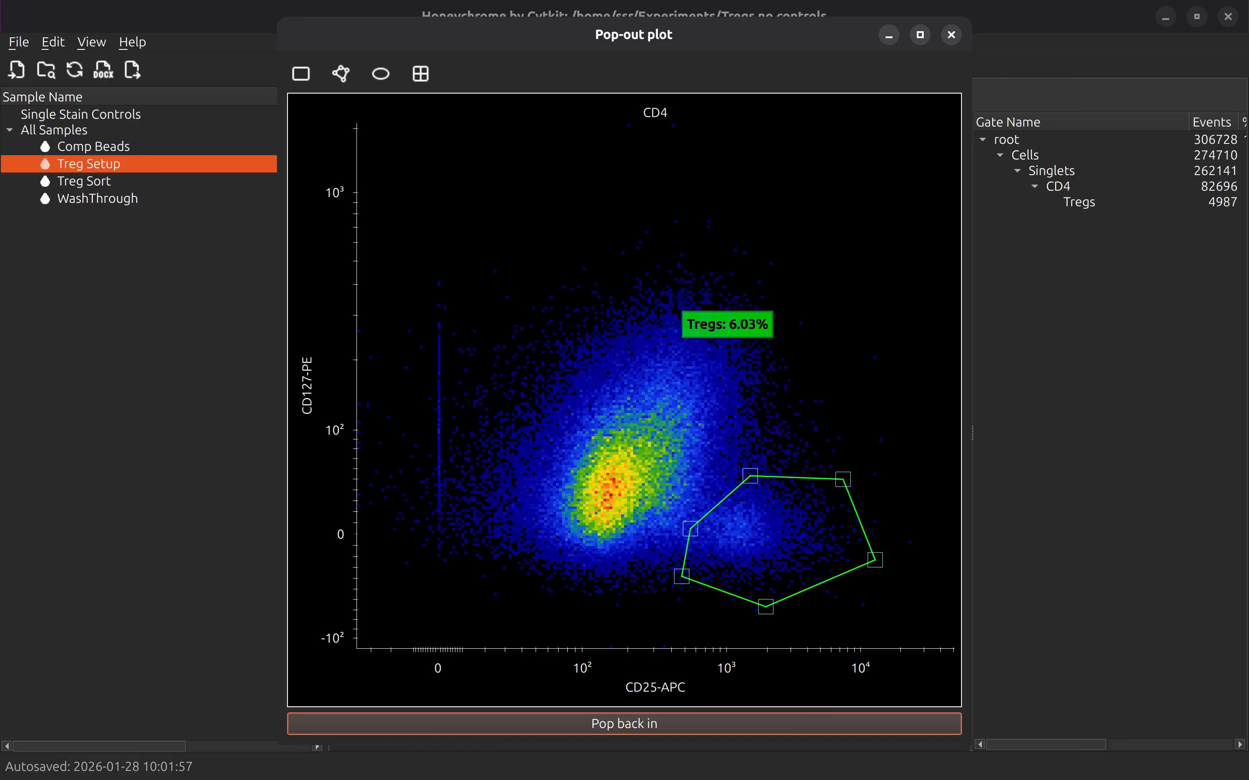
{"action": "left_click", "coordinate": [952, 35]}
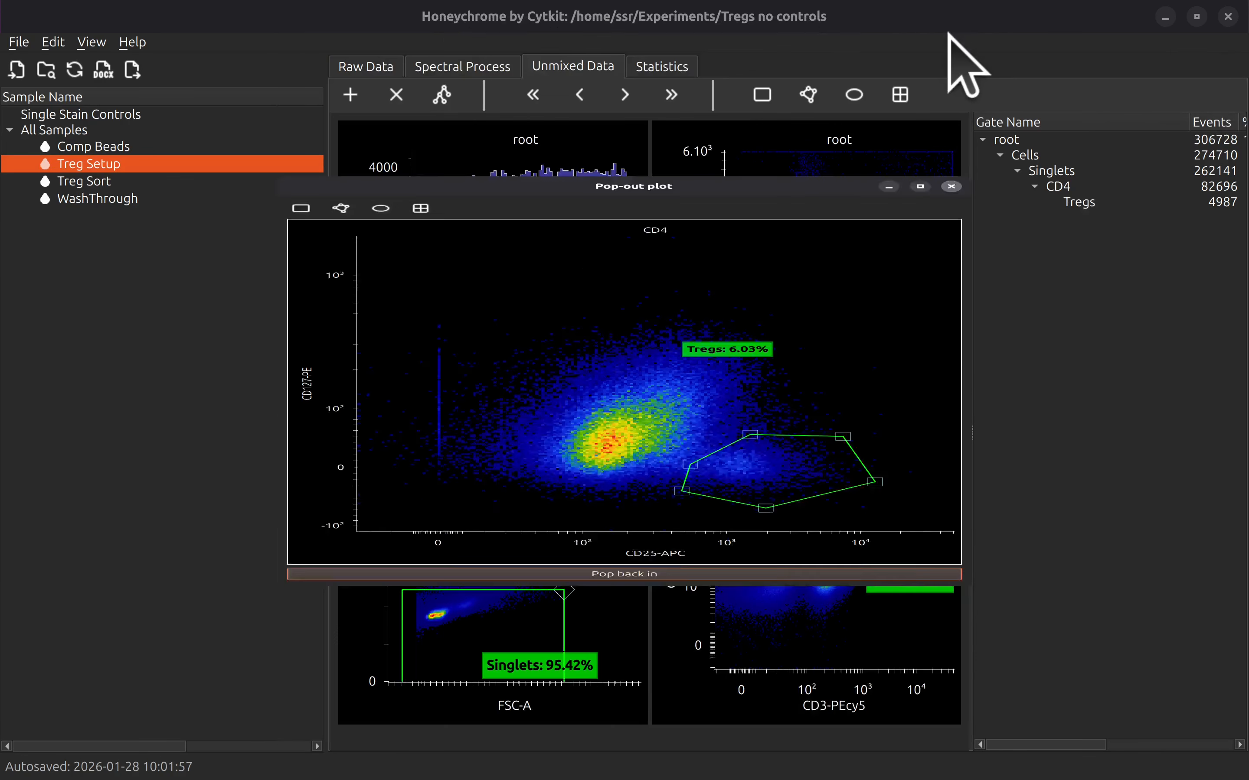
Step: Widen the gate hierarchy to examine each gate's events and percentages of root and parent, then narrow it again
{"action": "scroll", "coordinate": [924, 543], "scroll_direction": "down", "scroll_amount": 4}
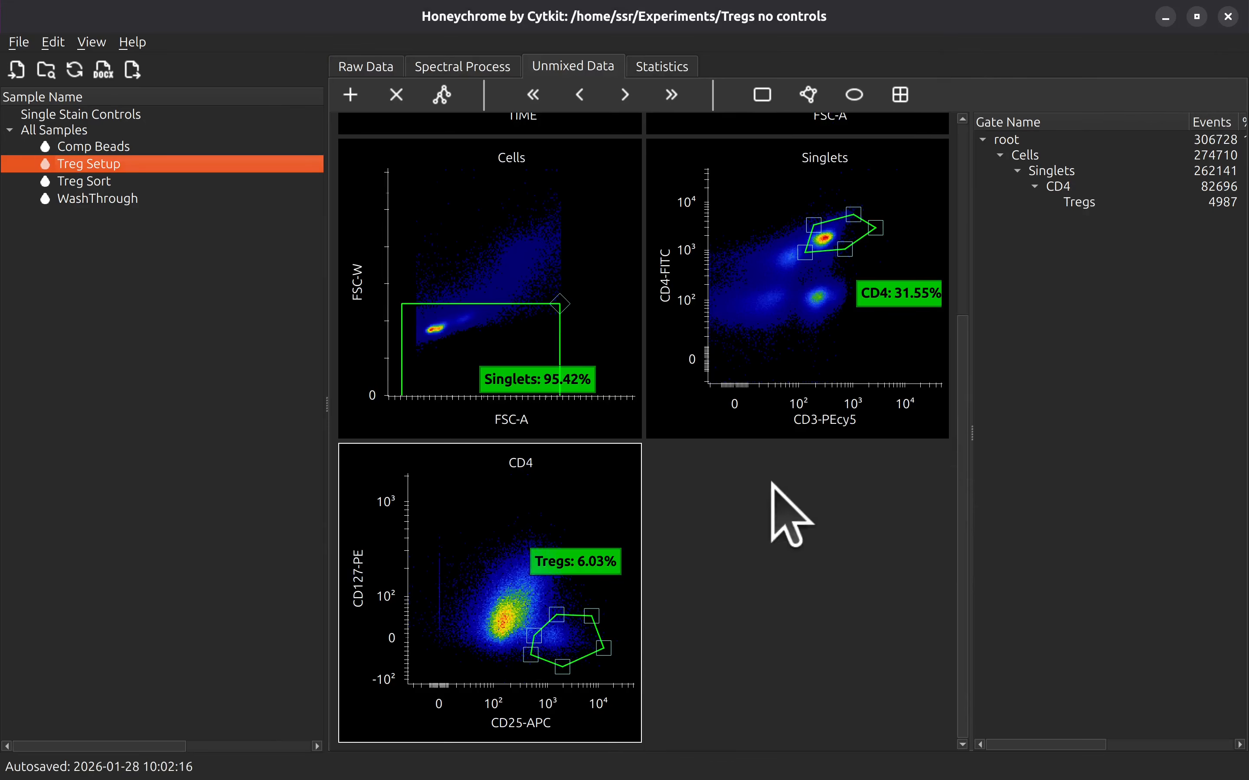
{"action": "left_click_drag", "start_coordinate": [970, 452], "coordinate": [728, 449]}
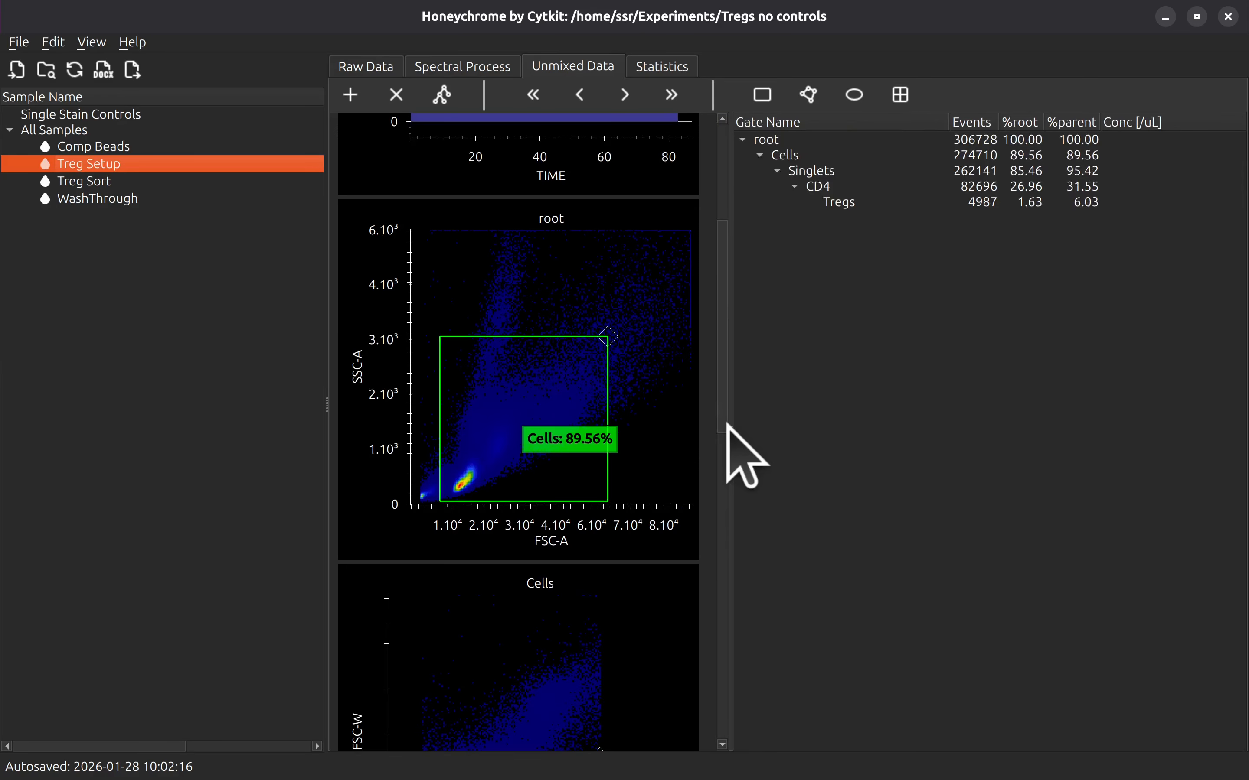
{"action": "left_click_drag", "start_coordinate": [732, 433], "coordinate": [1025, 434]}
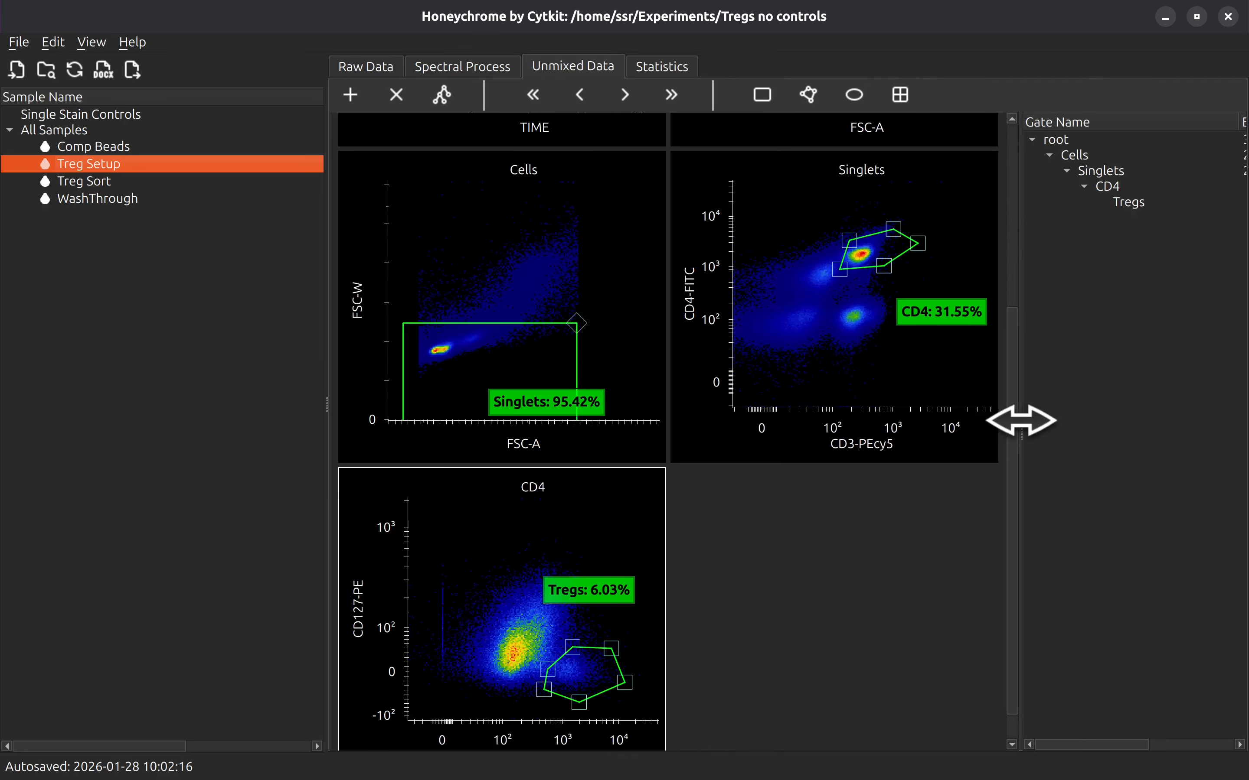
{"action": "scroll", "coordinate": [955, 593], "scroll_direction": "down", "scroll_amount": 3}
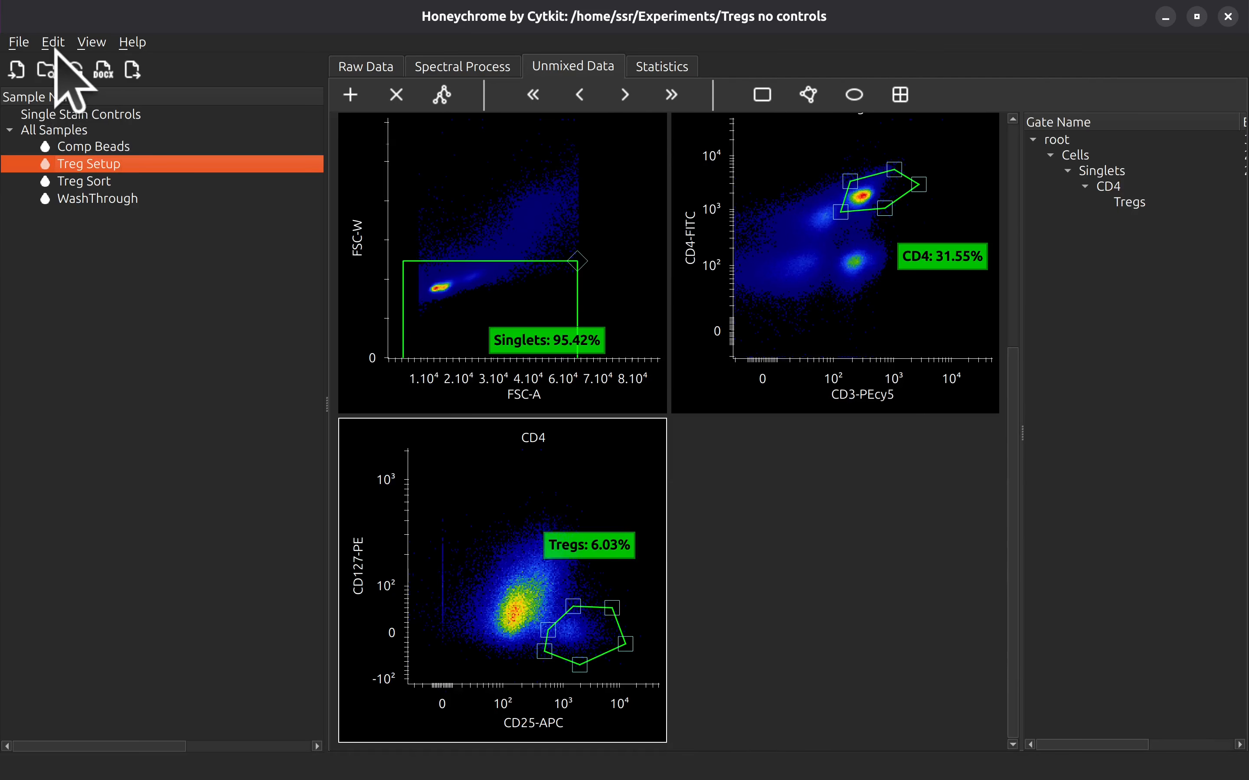
Step: Create a new experiment from the default template, named "Spectral example dataset from" followed by the contributor's first name
{"action": "left_click", "coordinate": [19, 42]}
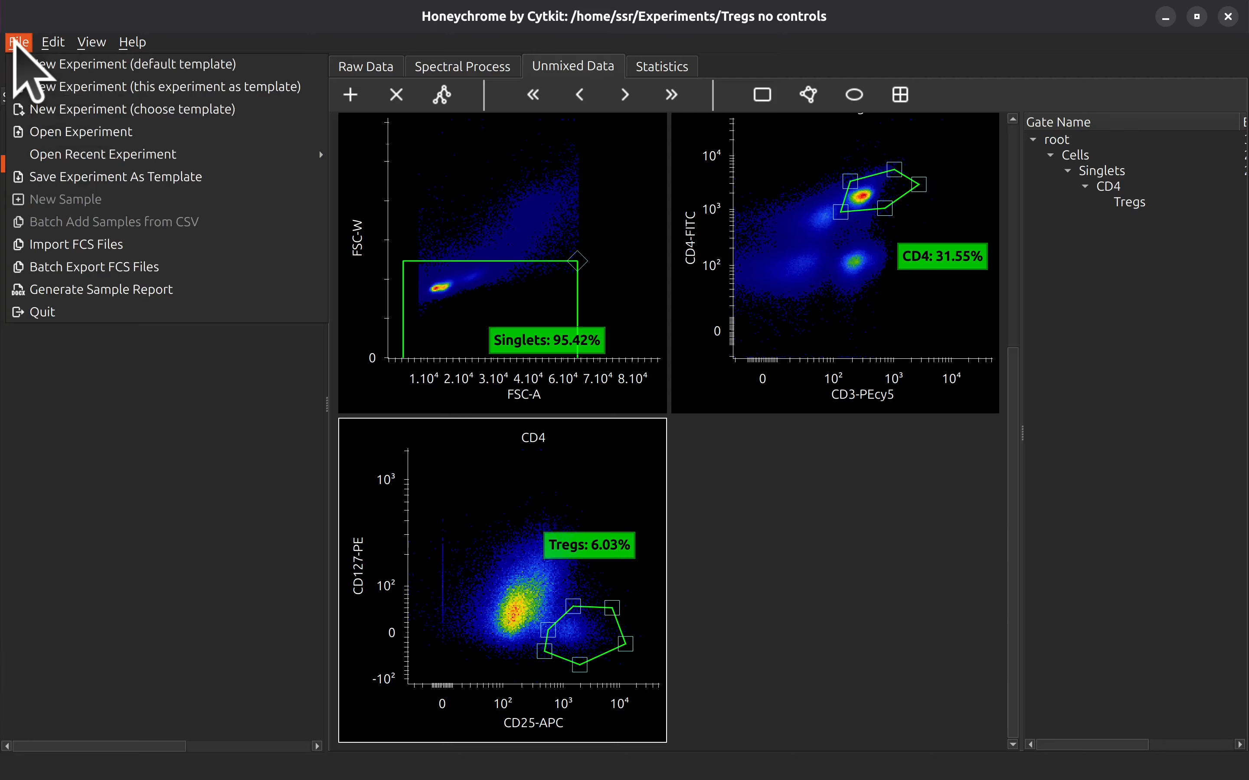
{"action": "left_click", "coordinate": [40, 58]}
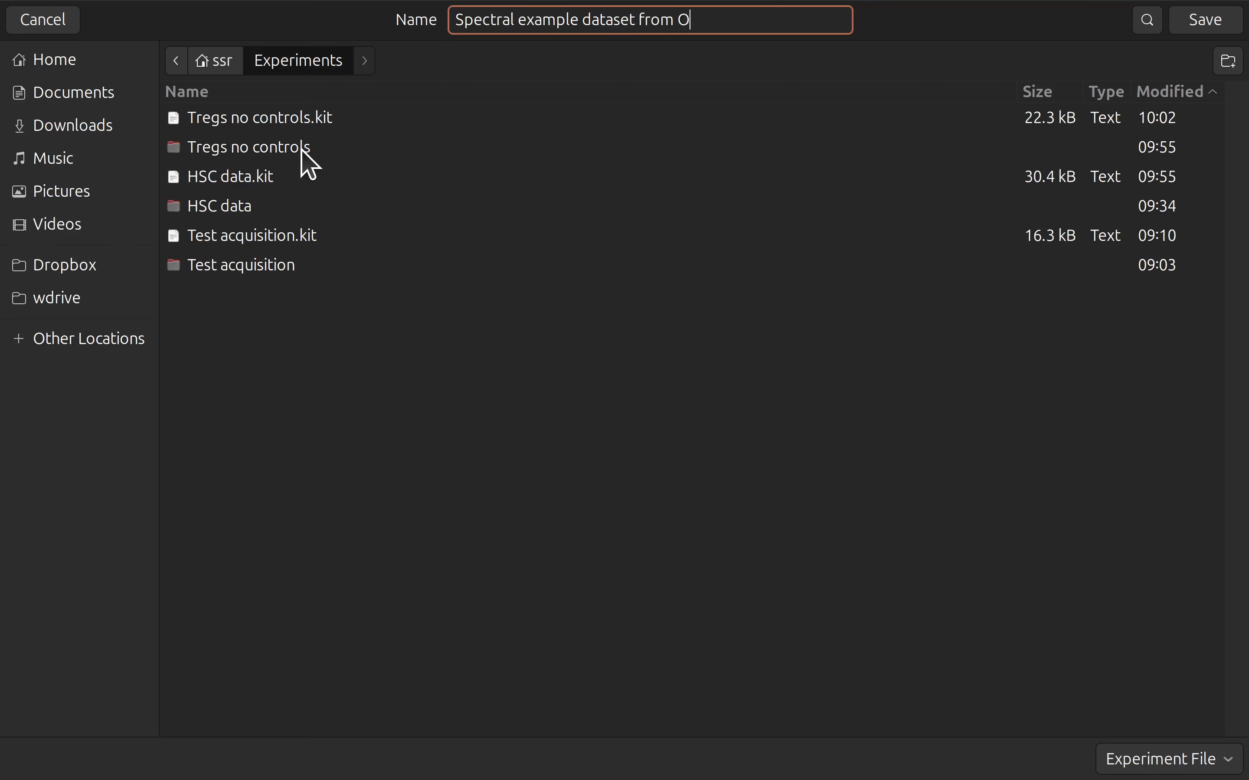
{"action": "key", "text": "Return"}
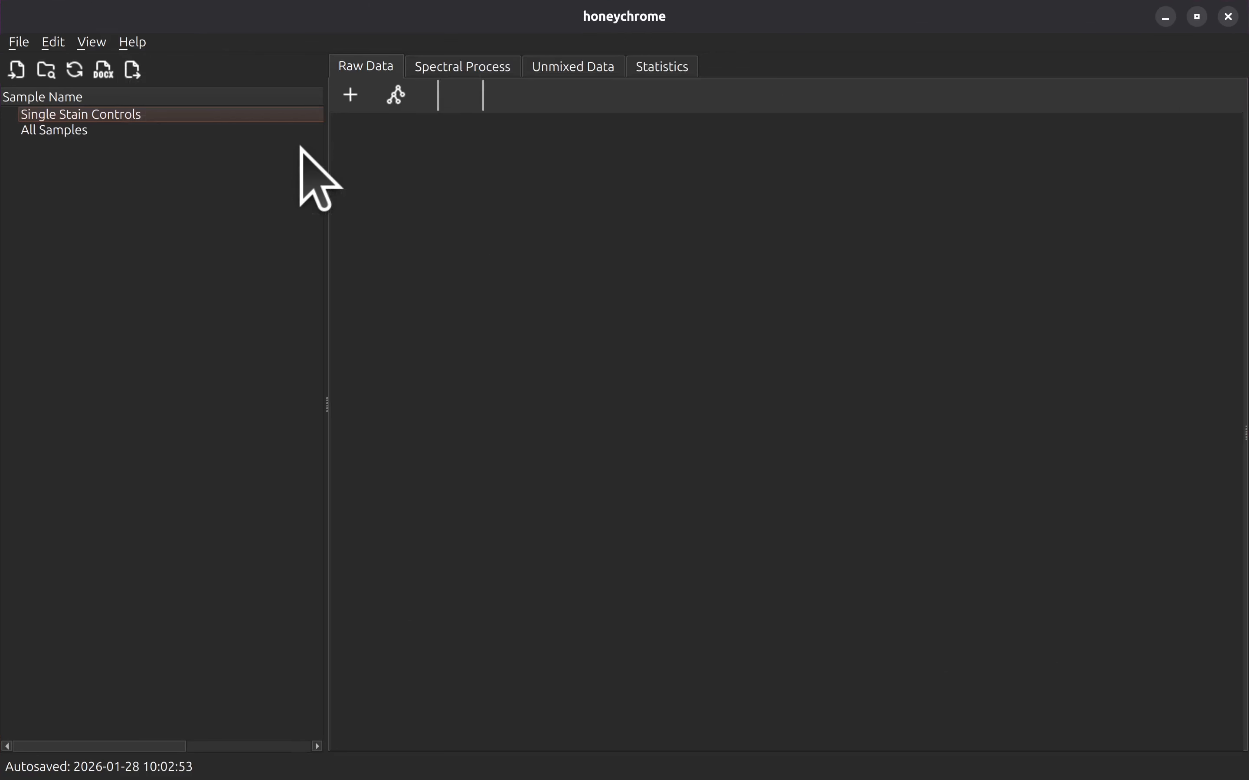
Step: Start importing FCS files and copy the Set1 folder and Spleen_48hr_aCD3_1.fcs into the experiment's Raw subfolder
{"action": "left_click", "coordinate": [23, 40]}
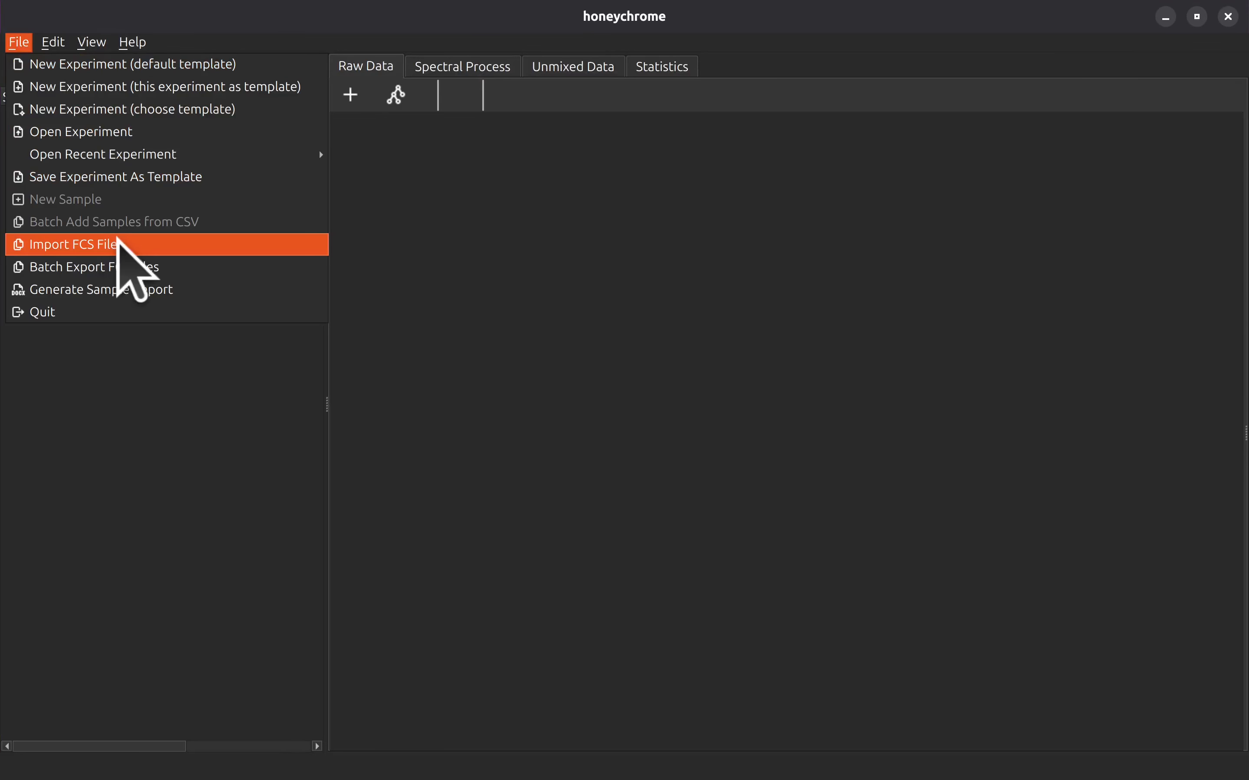
{"action": "left_click", "coordinate": [161, 245]}
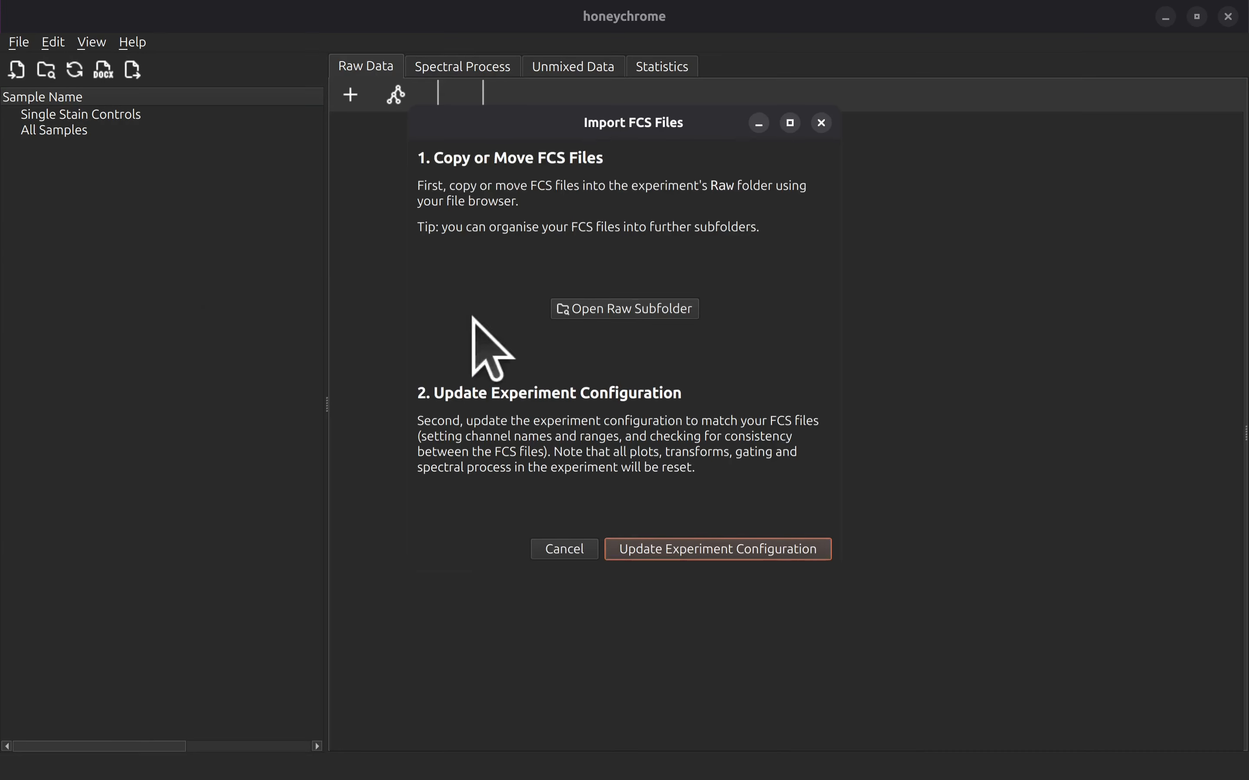
{"action": "left_click", "coordinate": [578, 302]}
{"action": "left_click_drag", "start_coordinate": [969, 460], "coordinate": [573, 413]}
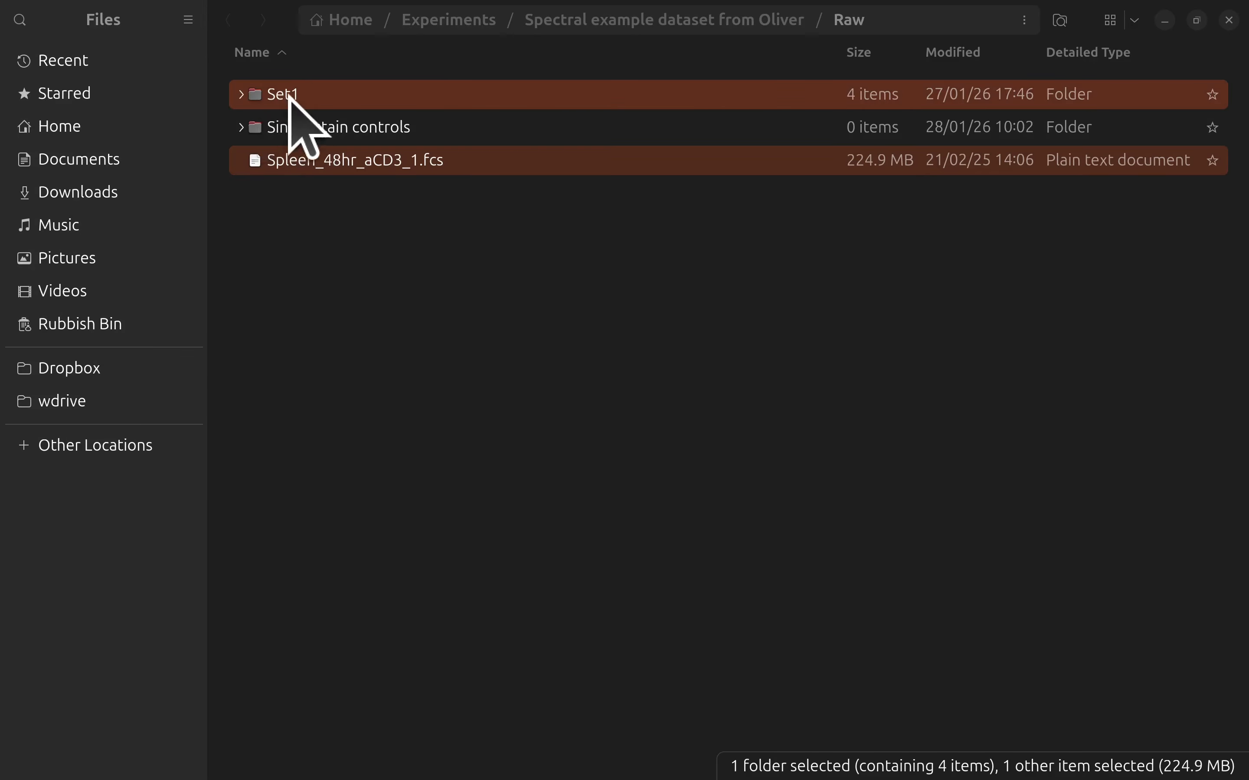
Step: Review the Reference Group files inside Set1, then update the experiment configuration to match the imported FCS files
{"action": "left_click", "coordinate": [241, 94]}
{"action": "left_click", "coordinate": [258, 127]}
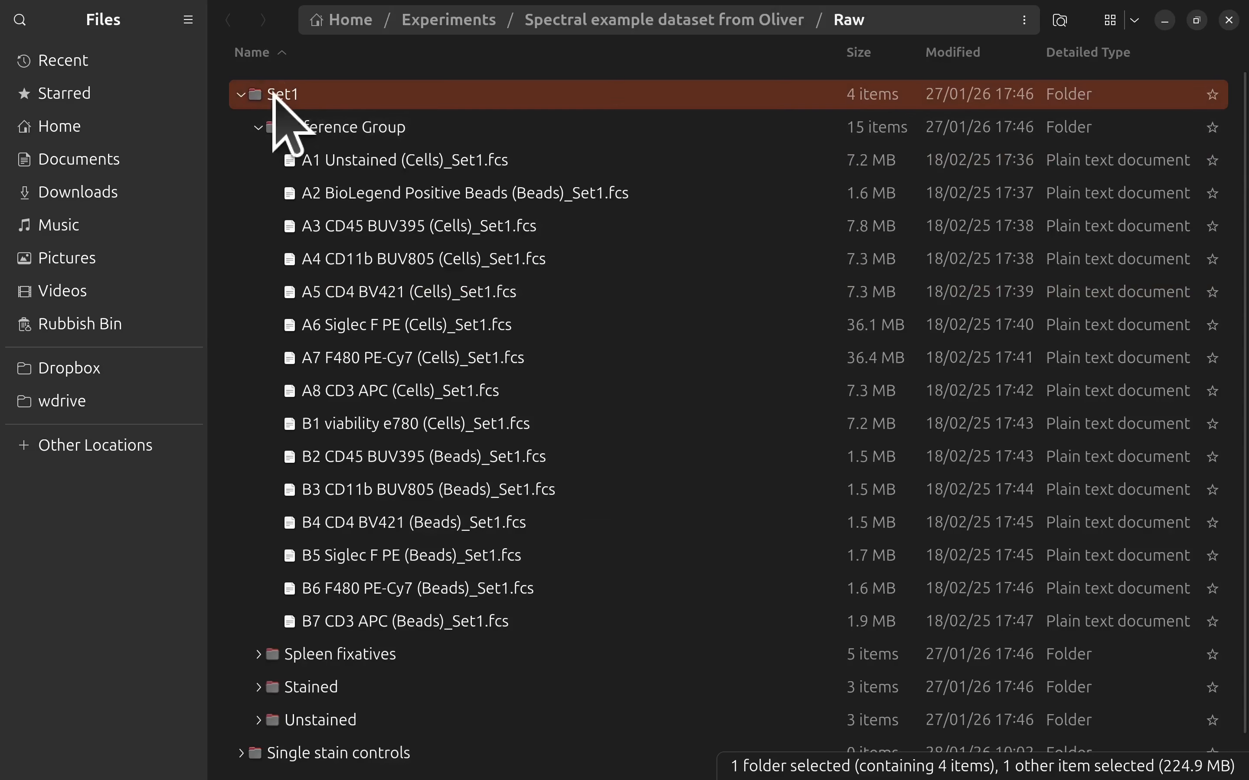
{"action": "left_click", "coordinate": [240, 94]}
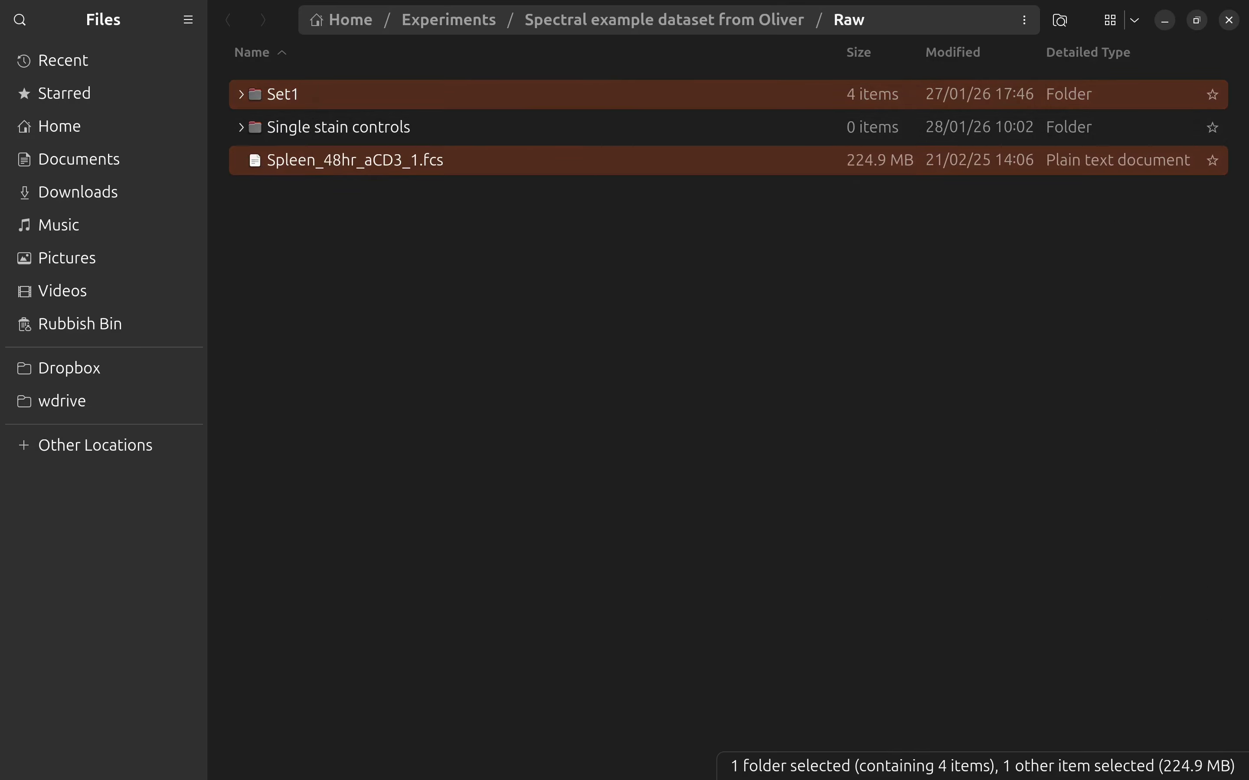
{"action": "left_click", "coordinate": [1230, 20]}
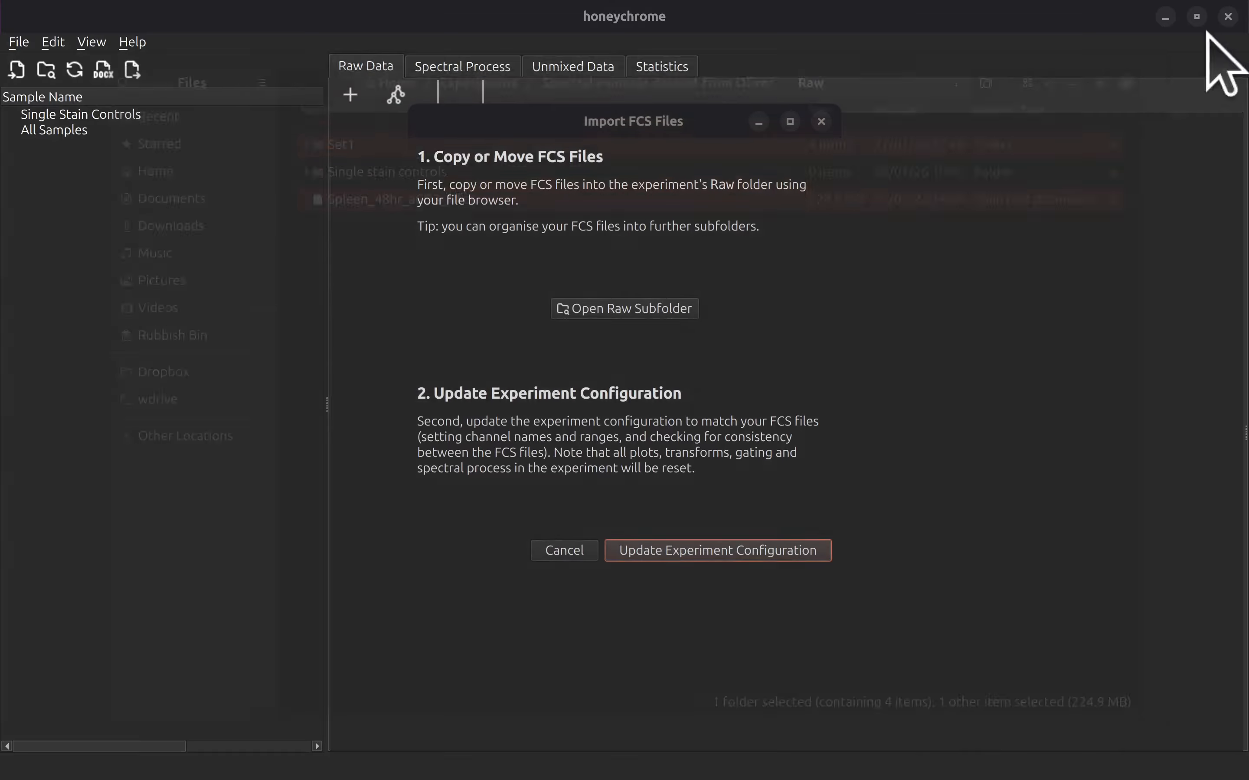
{"action": "left_click", "coordinate": [739, 553]}
{"action": "left_click", "coordinate": [792, 561]}
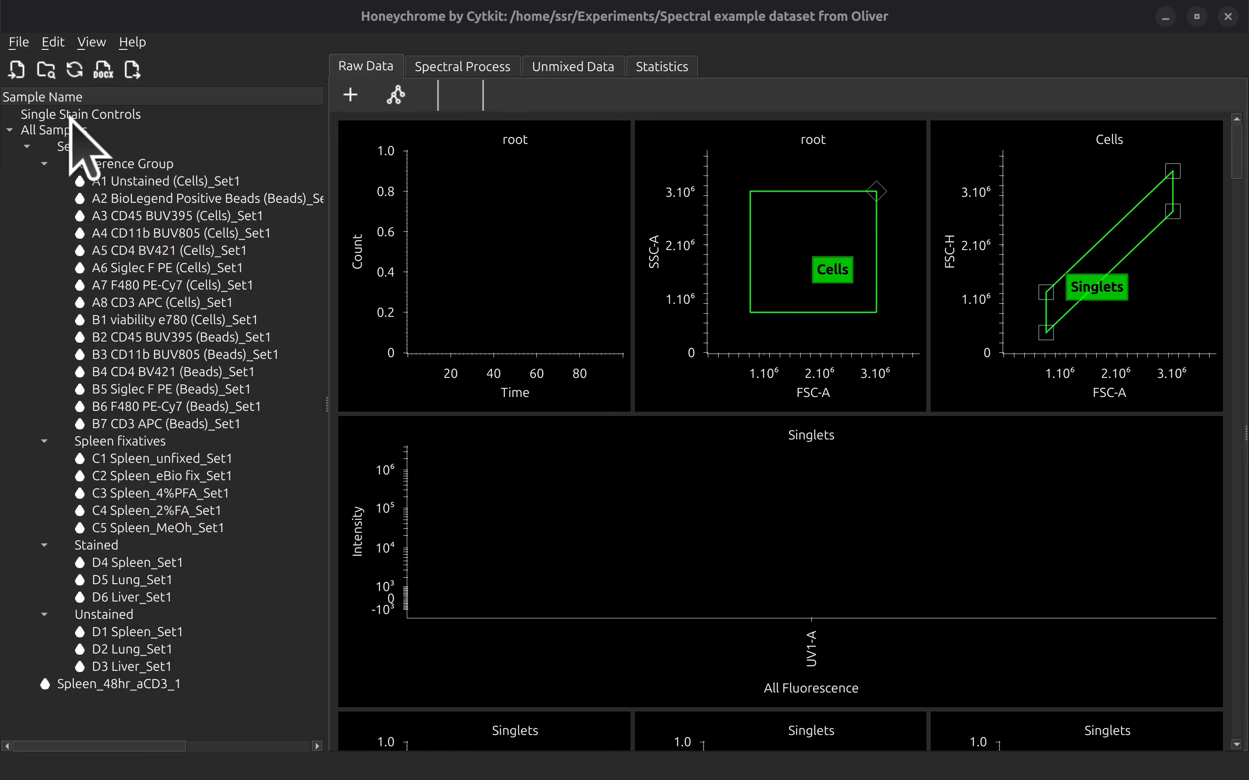
Step: Set the experiment's Single Stain Controls Subfolder to Raw/Set1/Reference Group in the experiment settings
{"action": "left_click", "coordinate": [53, 43]}
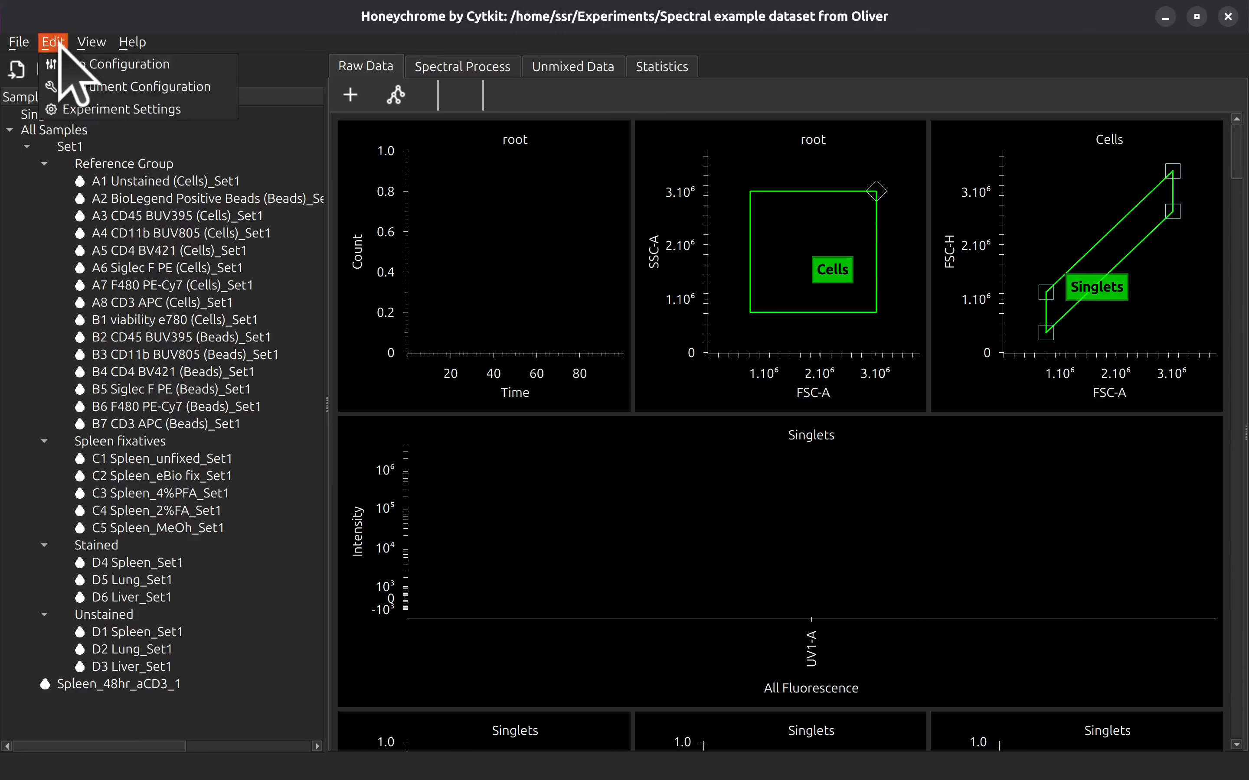
{"action": "left_click", "coordinate": [124, 110]}
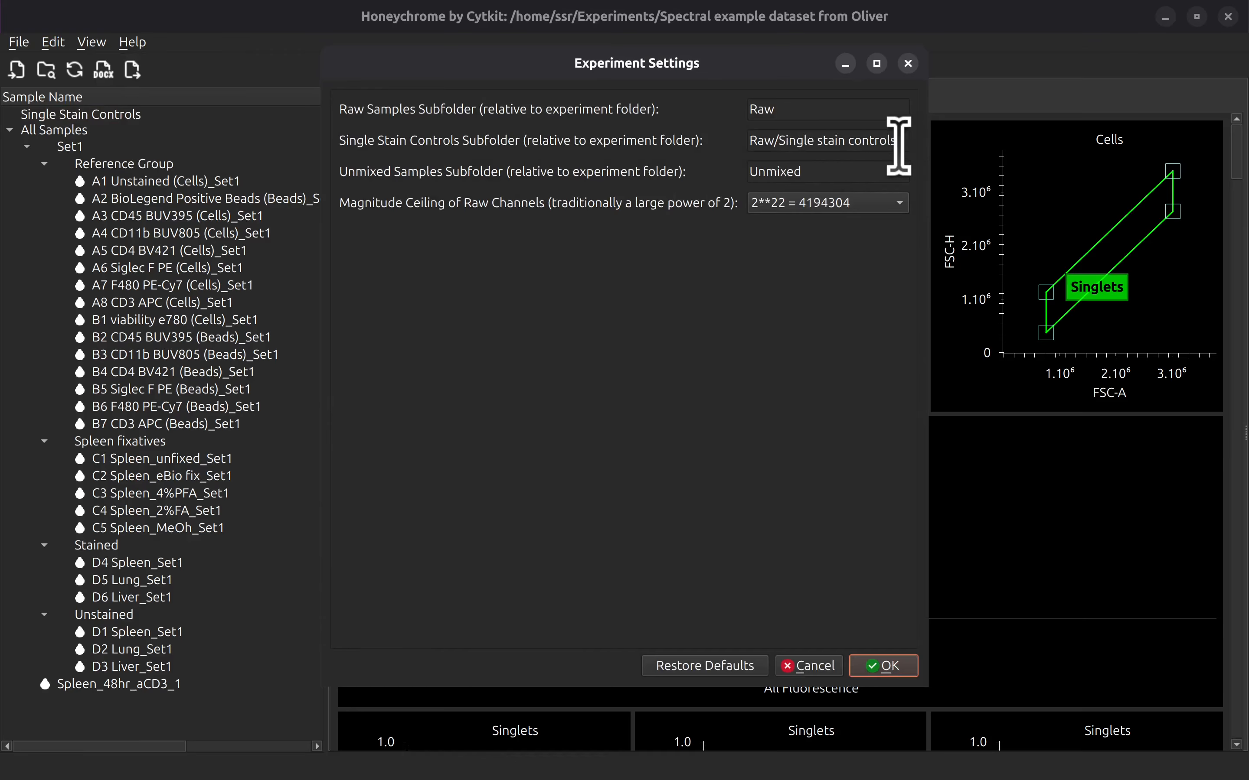
{"action": "left_click_drag", "start_coordinate": [886, 147], "coordinate": [743, 140]}
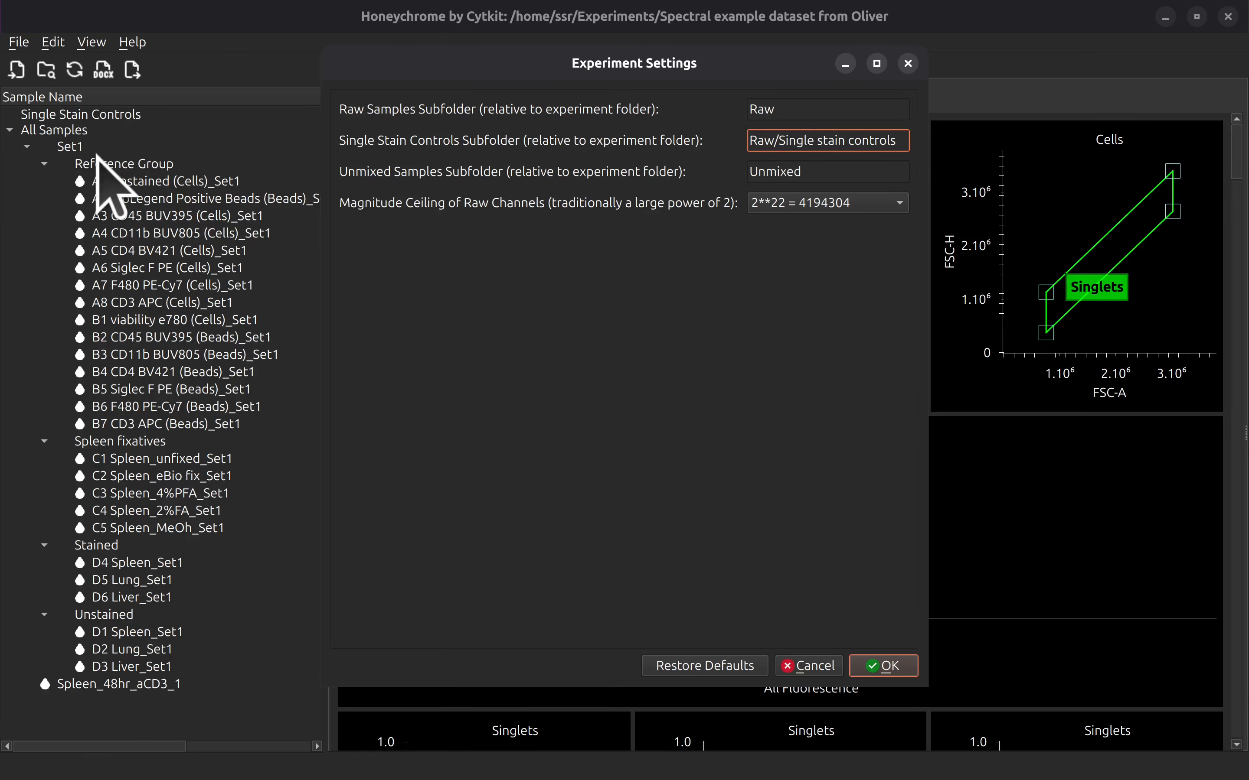
{"action": "left_click_drag", "start_coordinate": [908, 149], "coordinate": [774, 139]}
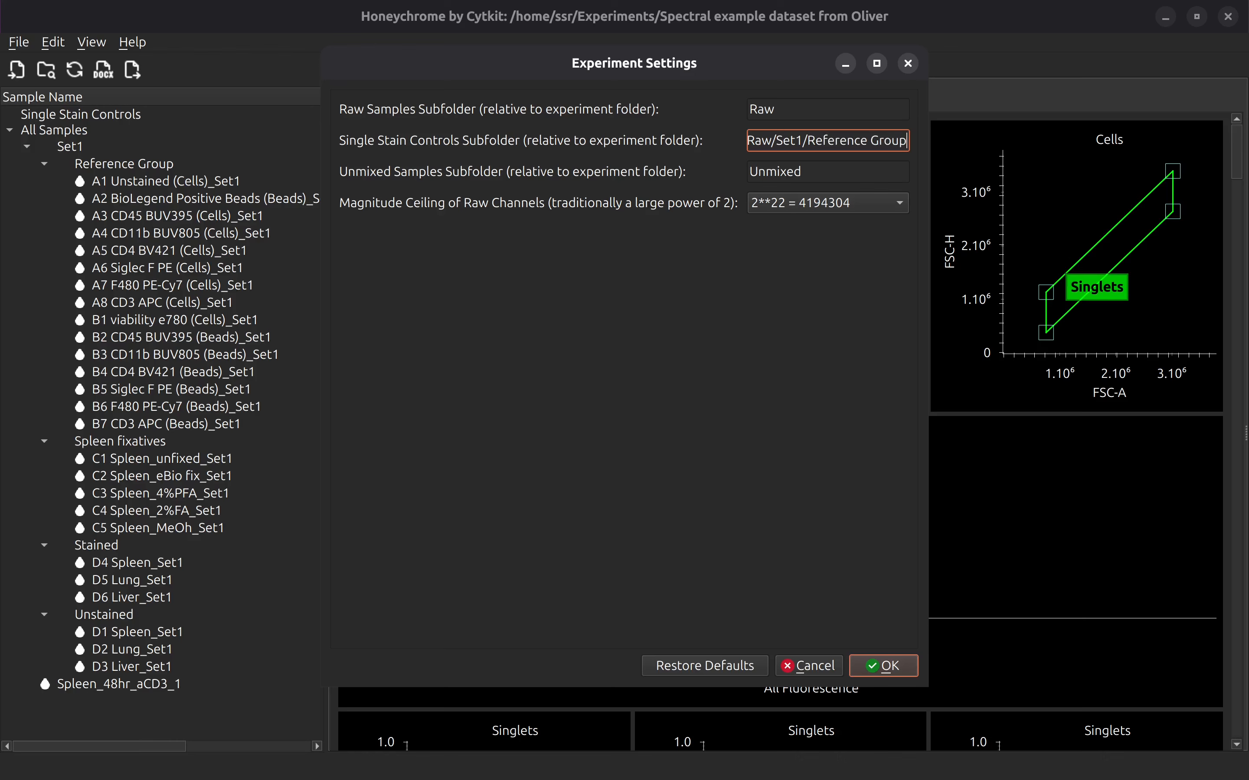
{"action": "left_click", "coordinate": [890, 667]}
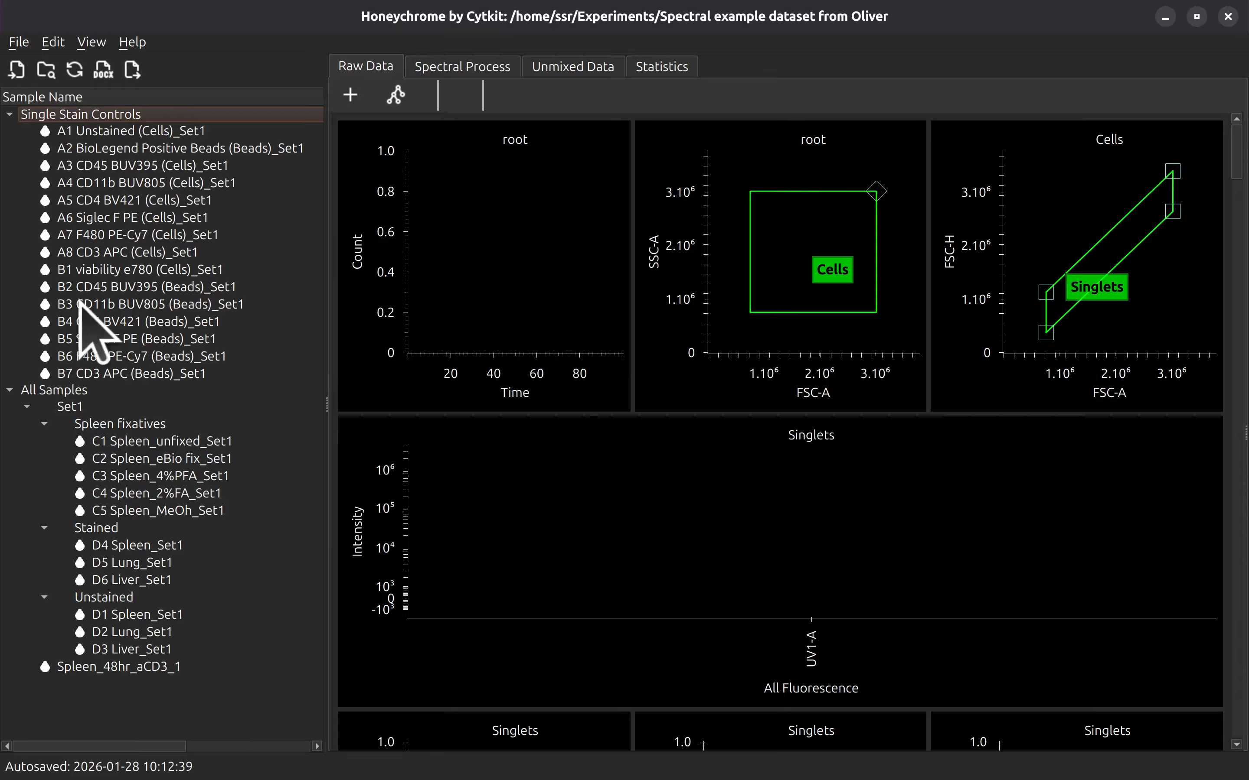
Step: Load the A4 CD11b BUV805, B1 viability e780 and B5 Siglec F PE controls to view their raw data plots
{"action": "left_click", "coordinate": [164, 182]}
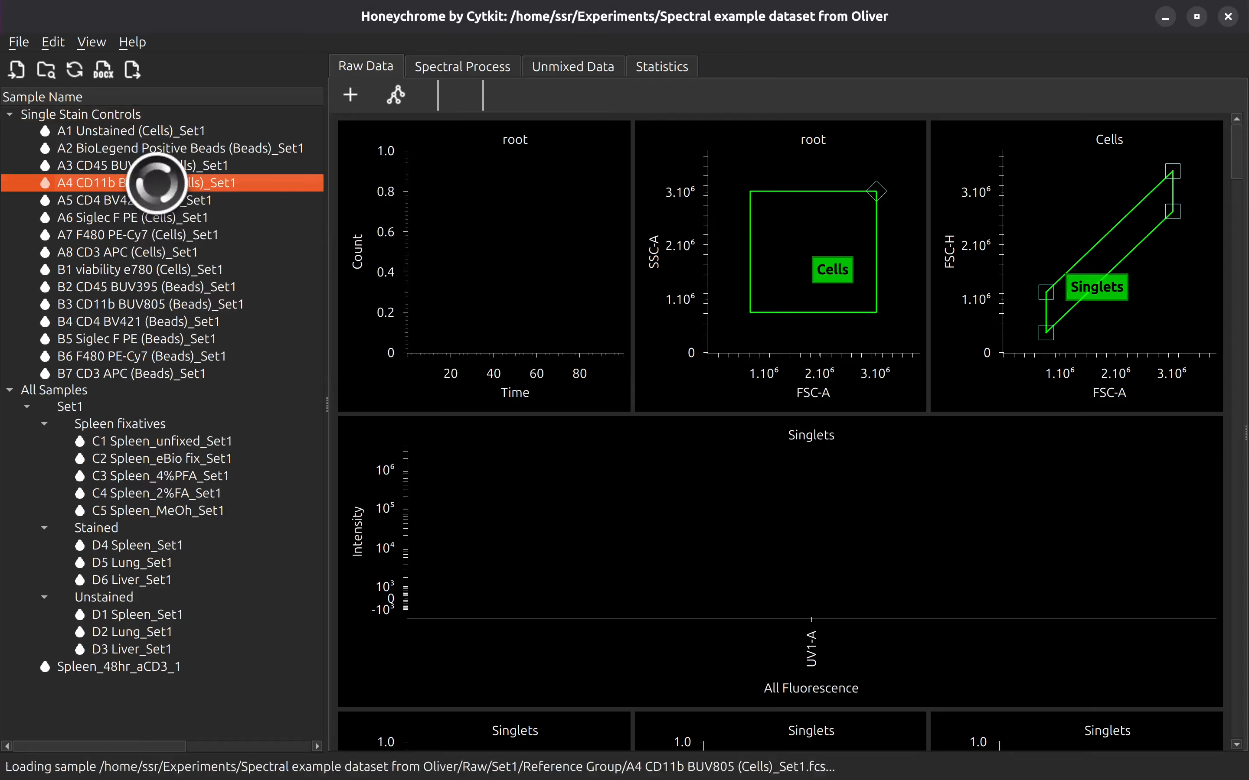
{"action": "left_click", "coordinate": [148, 269]}
{"action": "left_click", "coordinate": [128, 339]}
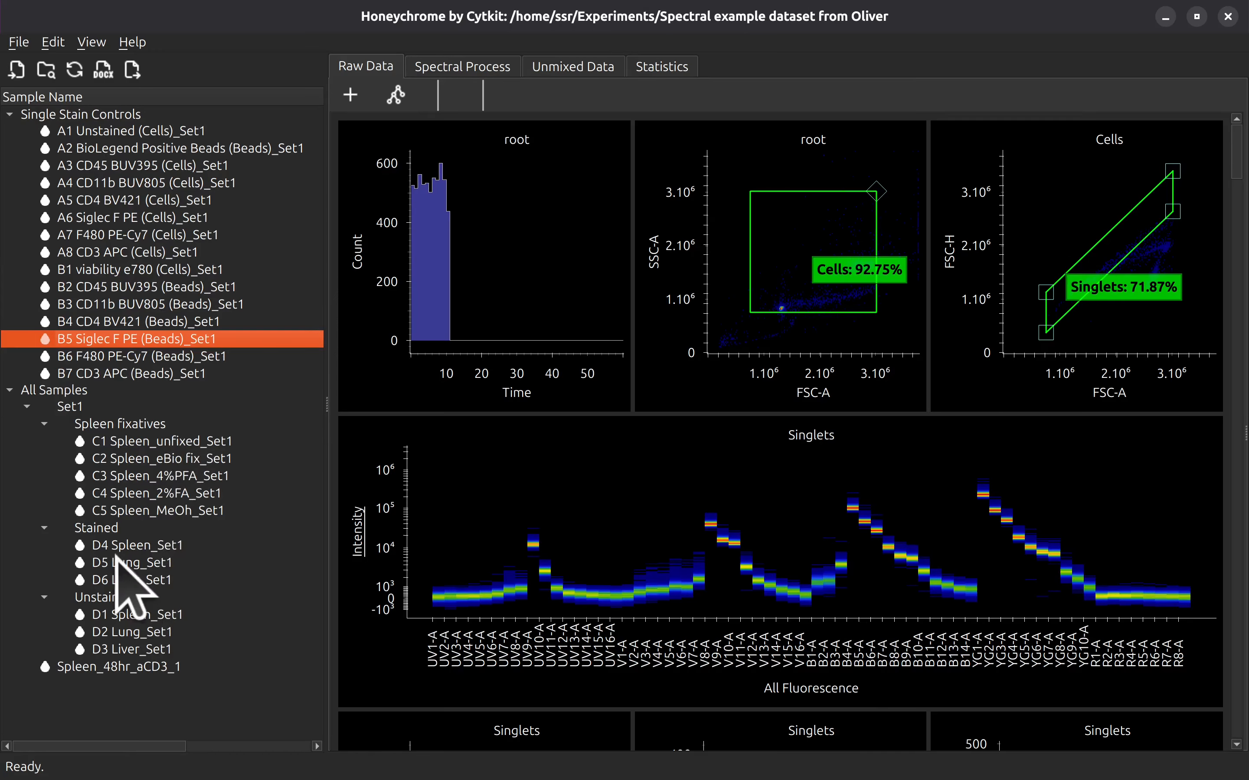
Step: With D4 Spleen_Set1 loaded, start the Cells gate at about 0.9×10⁶ FSC-A and 0.4×10⁶ SSC-A, extending it beyond the plot's upper limits
{"action": "left_click", "coordinate": [129, 546]}
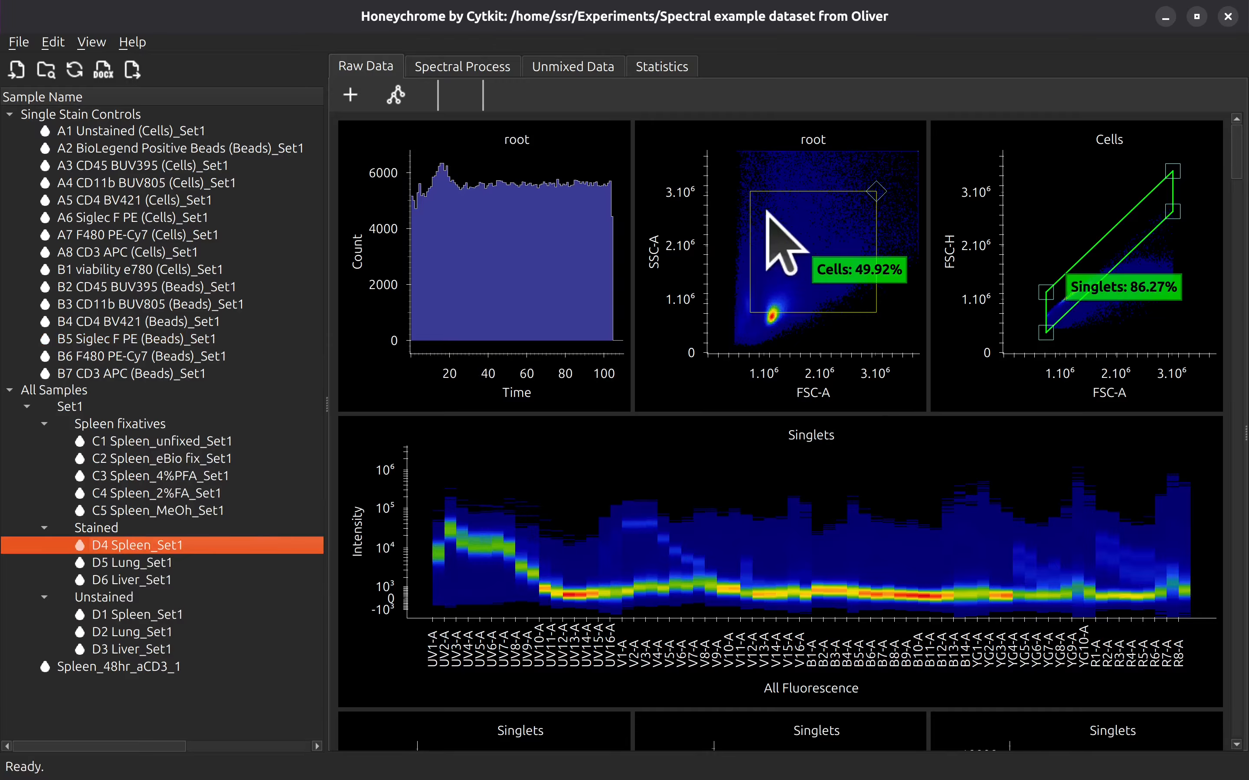
{"action": "left_click_drag", "start_coordinate": [809, 222], "coordinate": [816, 242]}
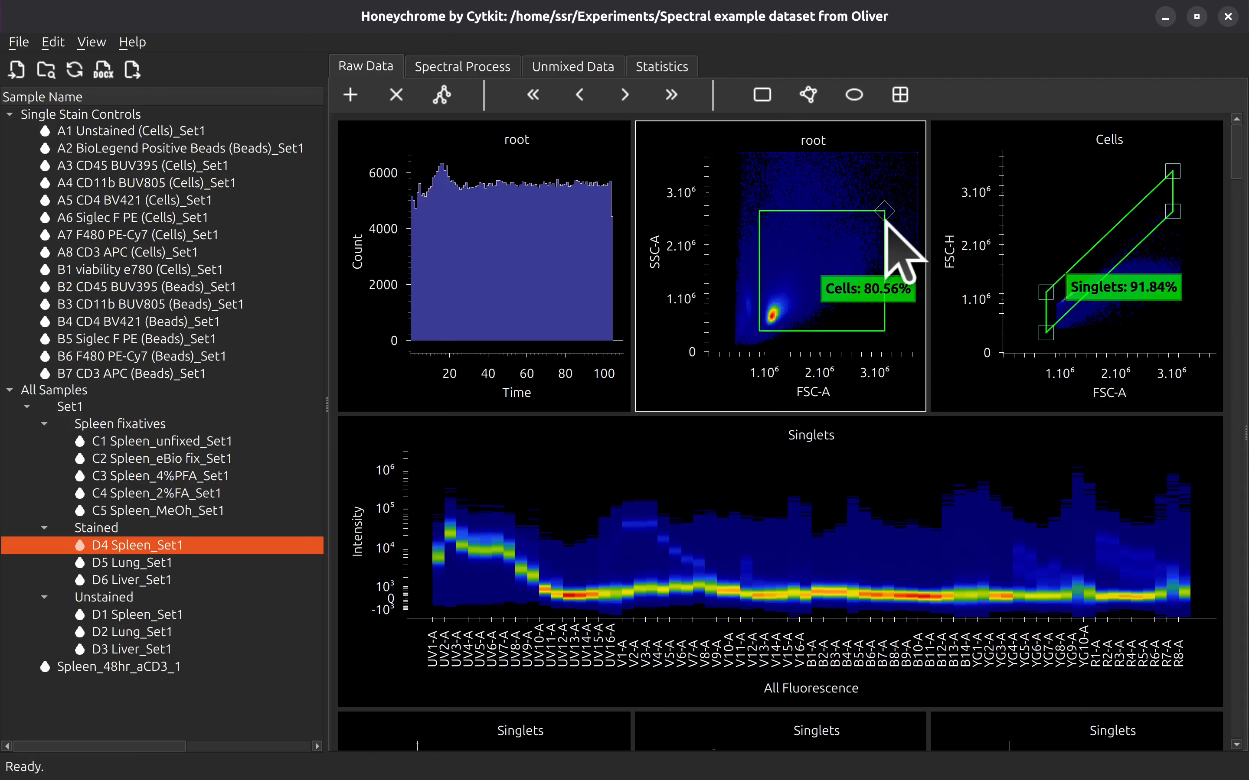
{"action": "left_click_drag", "start_coordinate": [884, 212], "coordinate": [930, 121]}
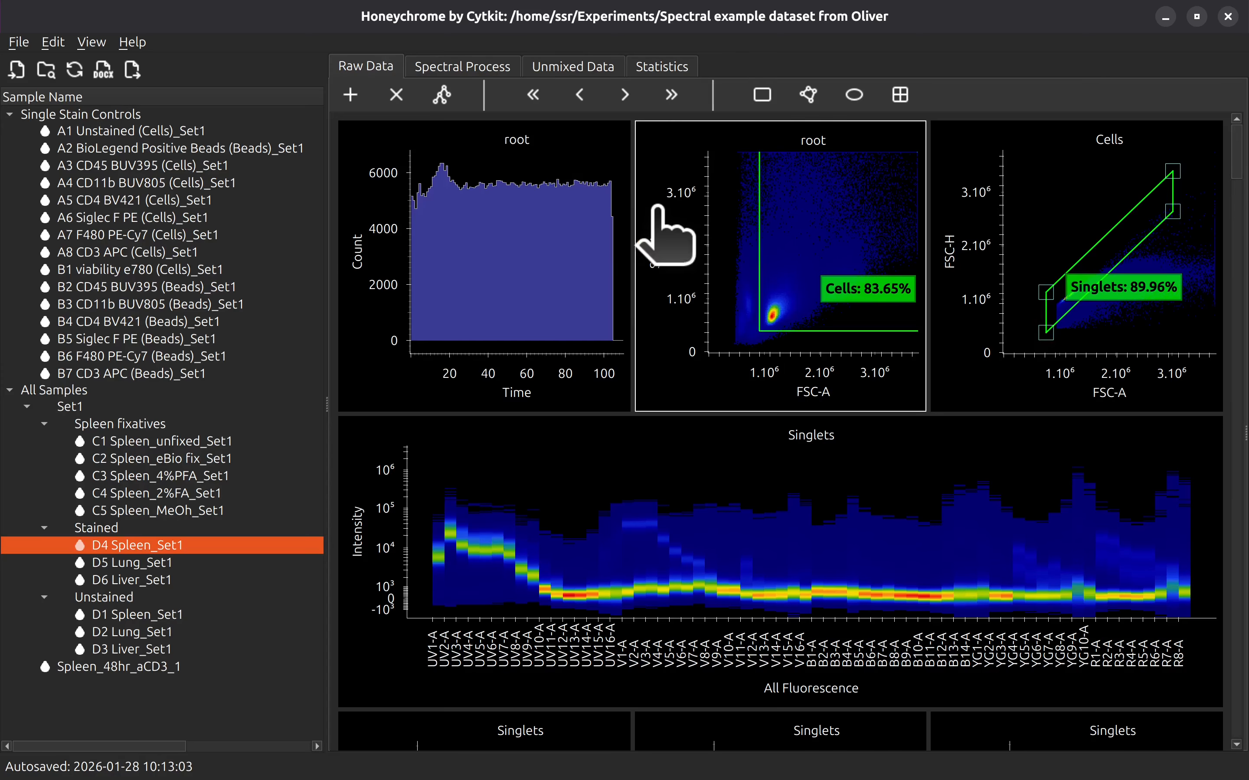
Step: Create a new plot from the Cells gate and bring it into view below the Singlets histograms
{"action": "left_click_drag", "start_coordinate": [1242, 161], "coordinate": [1200, 627]}
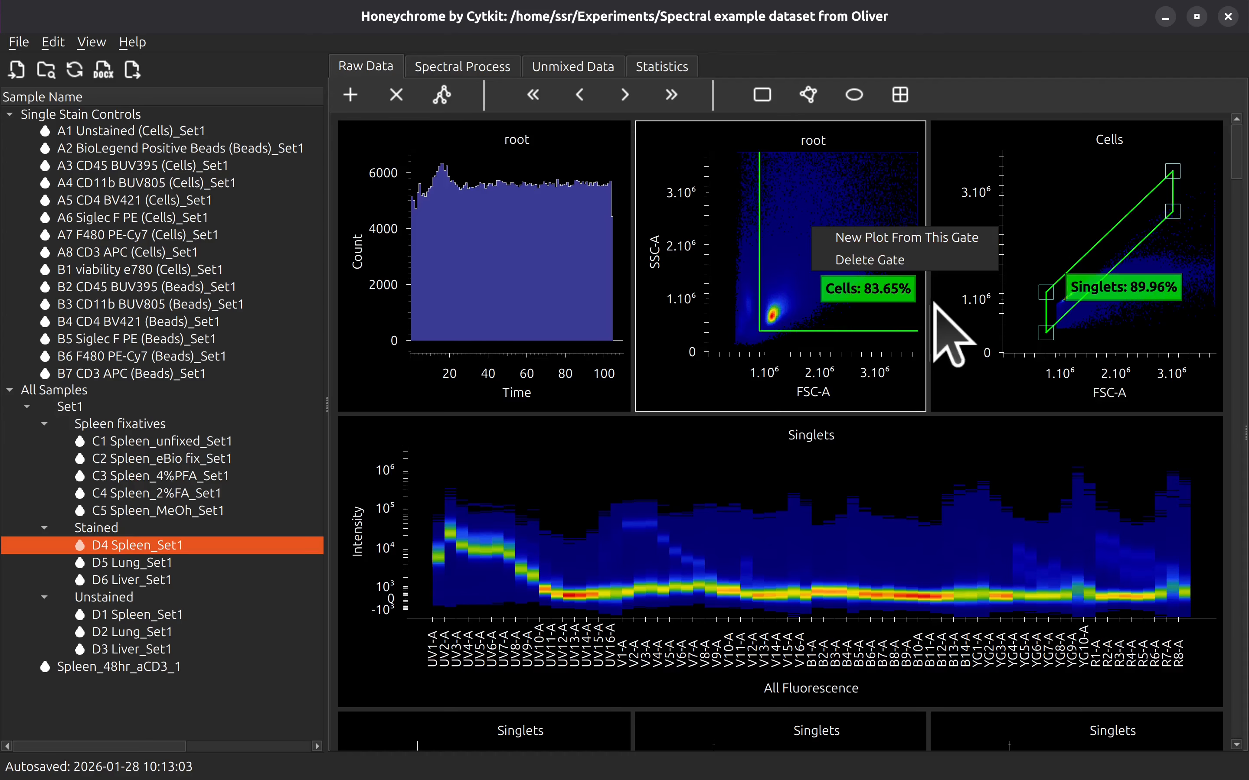
{"action": "left_click", "coordinate": [939, 238]}
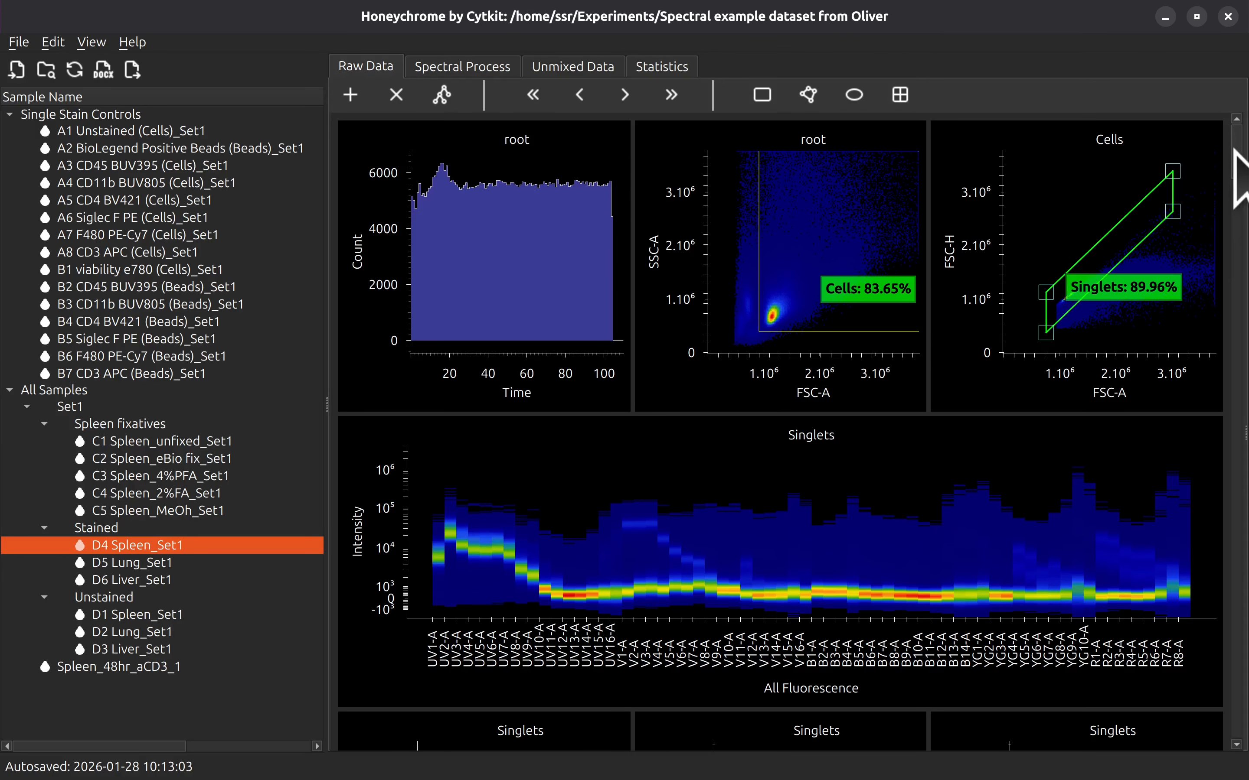
{"action": "left_click_drag", "start_coordinate": [1235, 151], "coordinate": [1236, 722]}
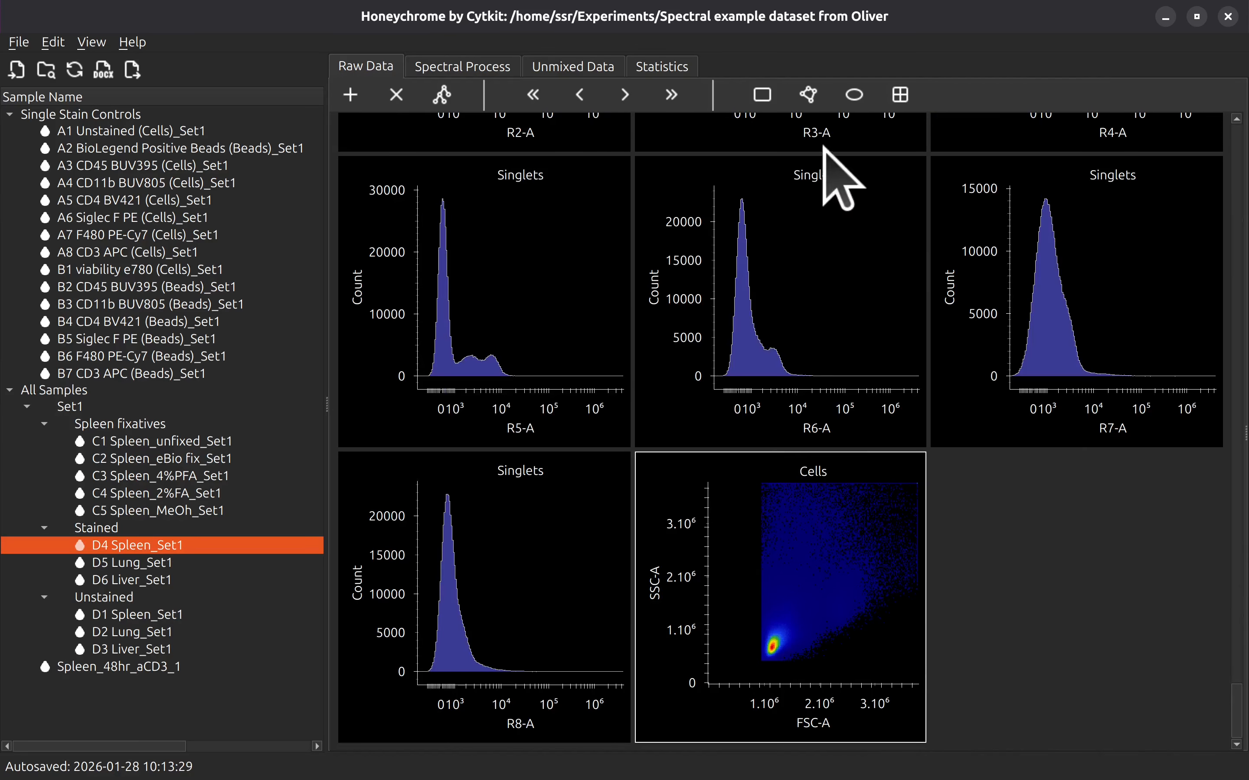
Step: Add an ellipse gate tightly around the dense population near 1.1×10⁶ FSC-A in the enlarged Cells plot and name it Neg Unstained
{"action": "left_click", "coordinate": [854, 95]}
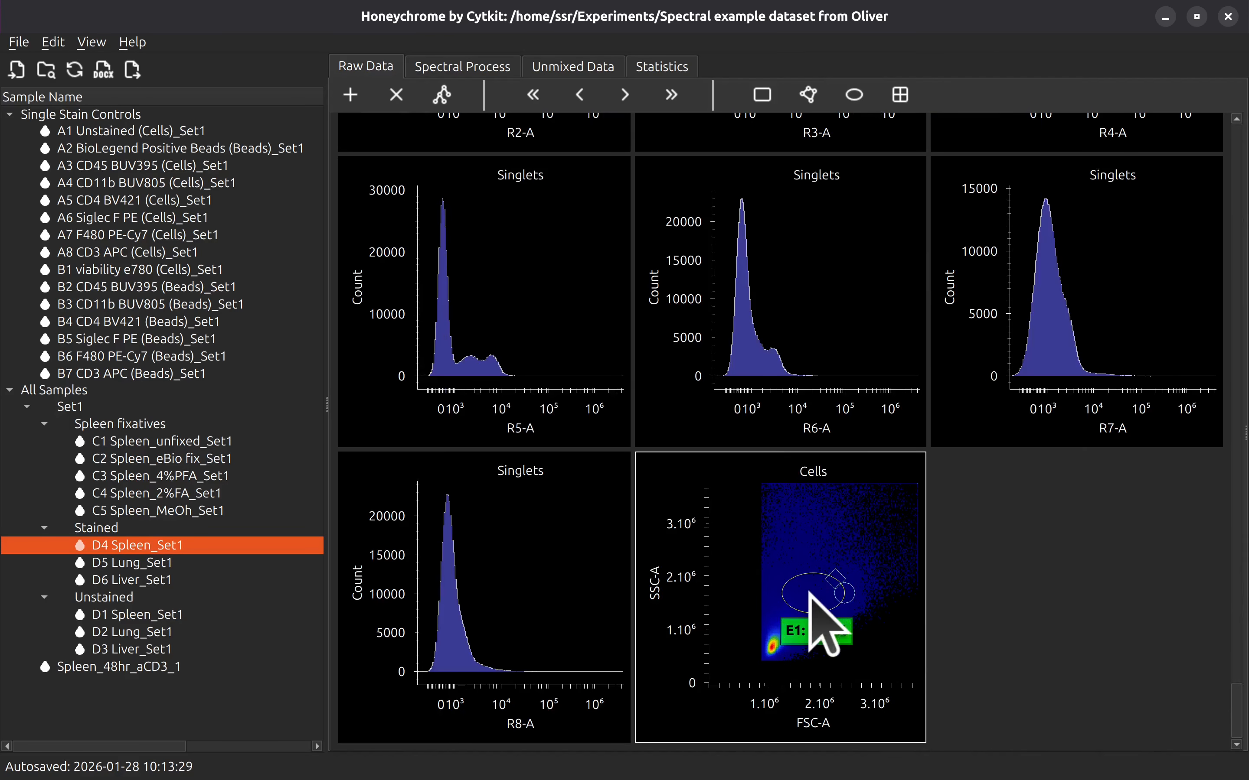
{"action": "double_click", "coordinate": [798, 541]}
{"action": "left_click_drag", "start_coordinate": [716, 435], "coordinate": [560, 538]}
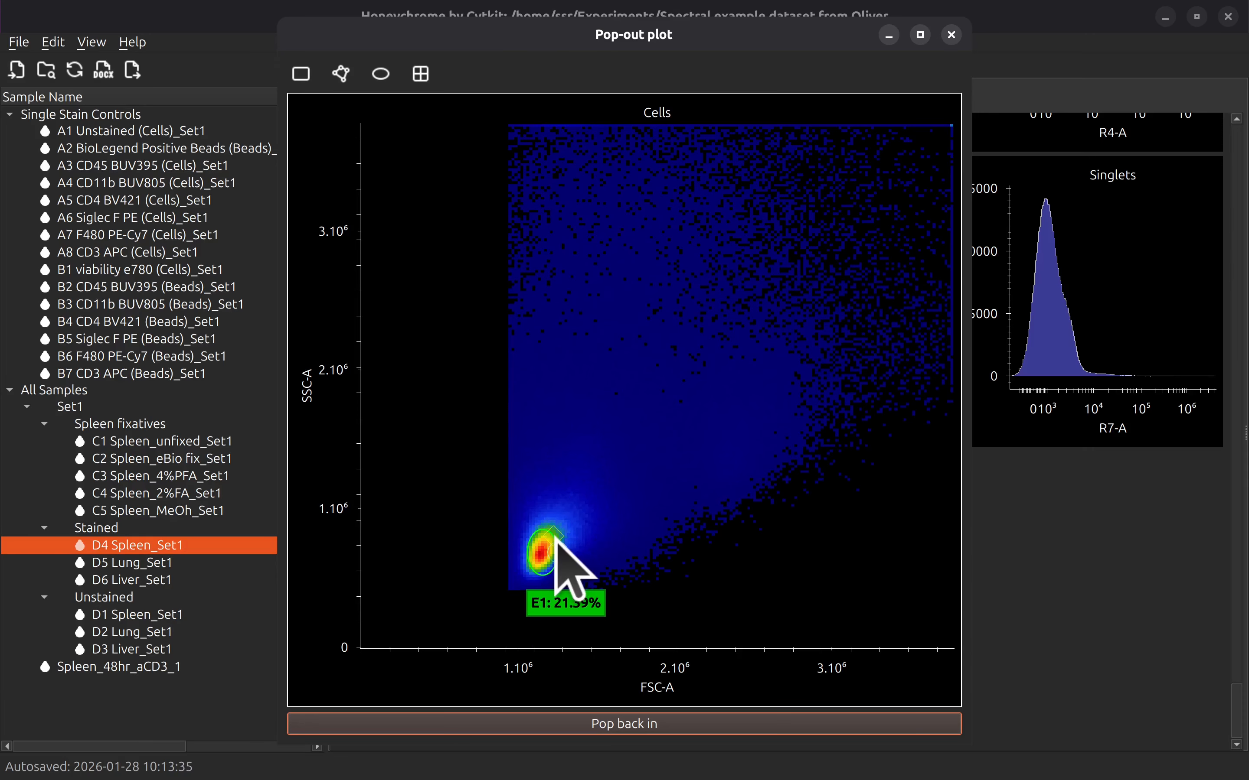
{"action": "double_click", "coordinate": [574, 599]}
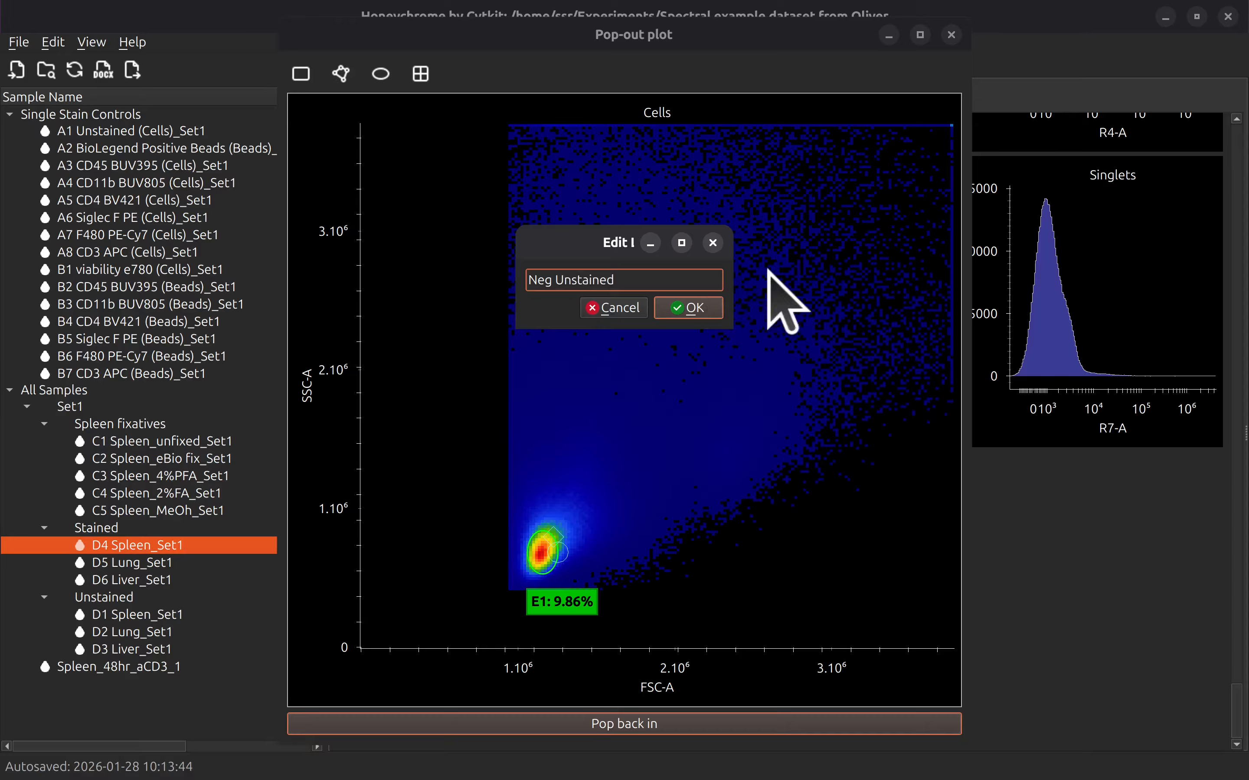
{"action": "left_click", "coordinate": [704, 310]}
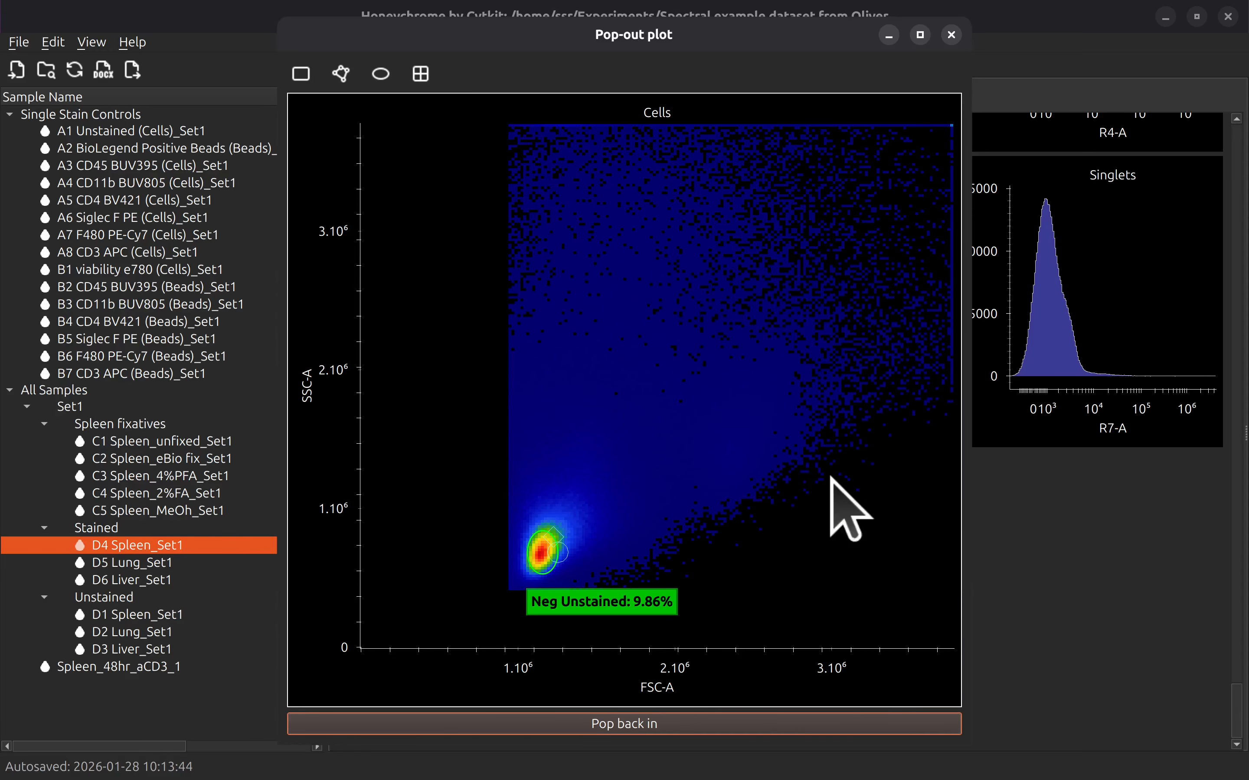
Step: Draw a polygon gate on the Cells plot covering the high-scatter events above and beyond the Neg Unstained ellipse
{"action": "left_click", "coordinate": [340, 74]}
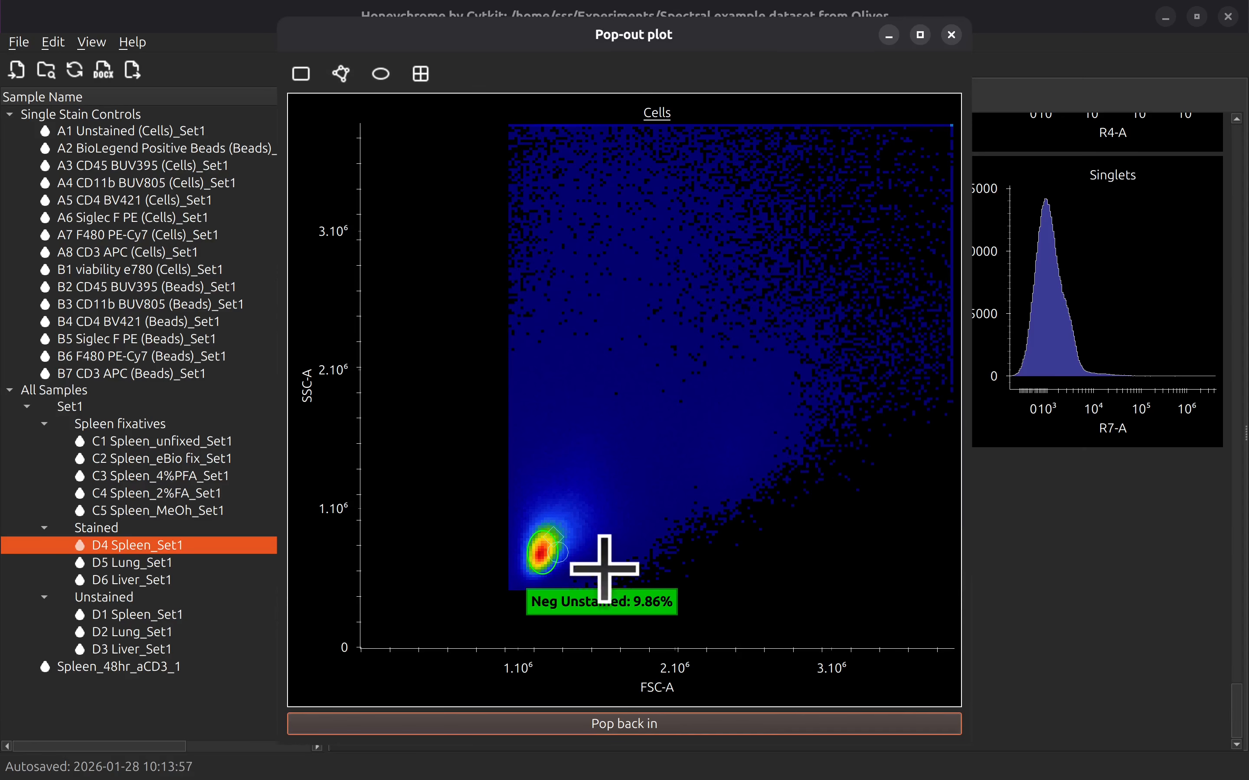
{"action": "double_click", "coordinate": [656, 577]}
{"action": "left_click", "coordinate": [730, 318]}
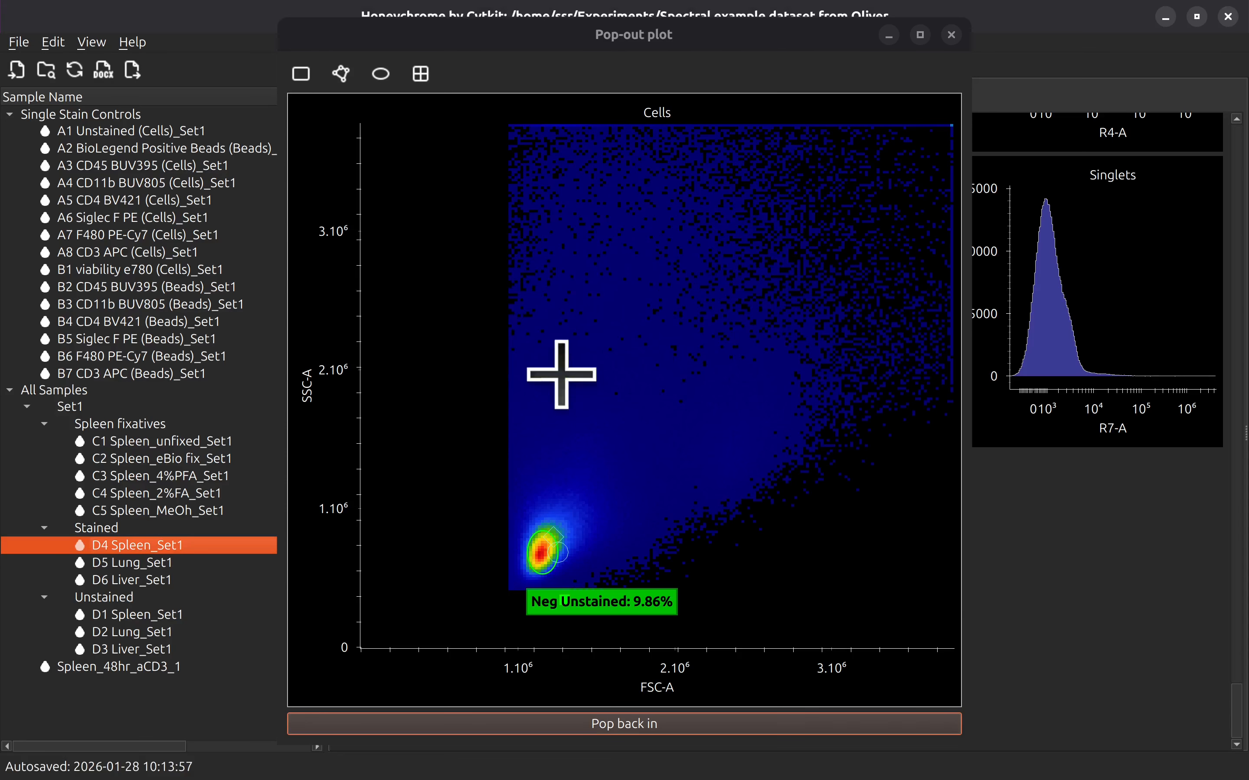
{"action": "left_click", "coordinate": [649, 556]}
{"action": "left_click", "coordinate": [603, 438]}
{"action": "left_click", "coordinate": [478, 362]}
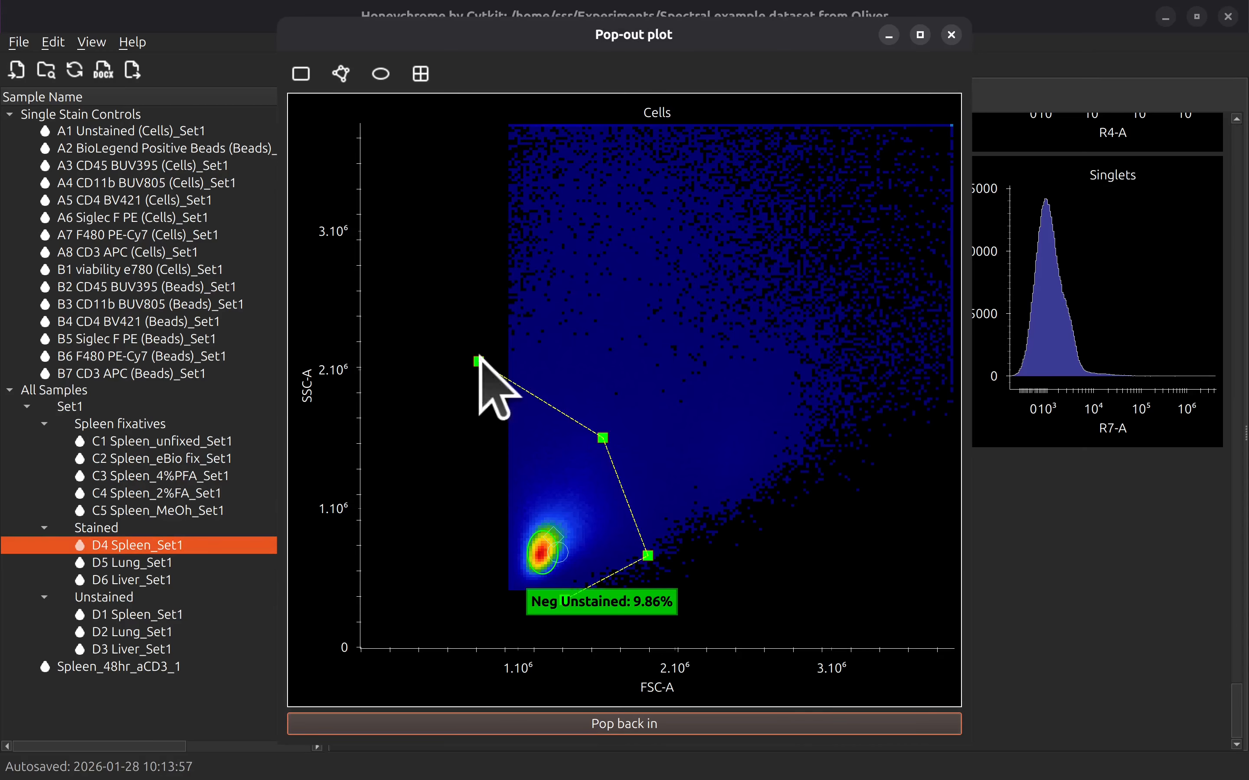
{"action": "left_click", "coordinate": [484, 144]}
{"action": "left_click", "coordinate": [933, 135]}
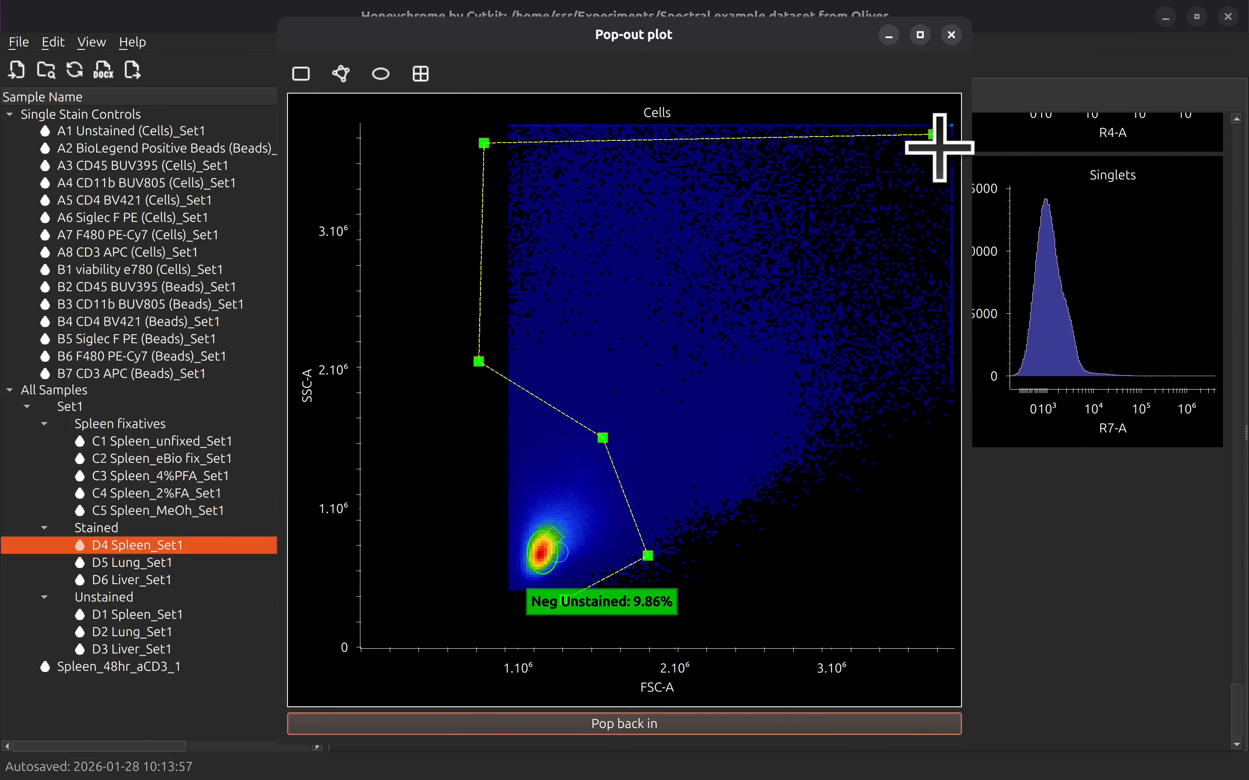
{"action": "double_click", "coordinate": [942, 499]}
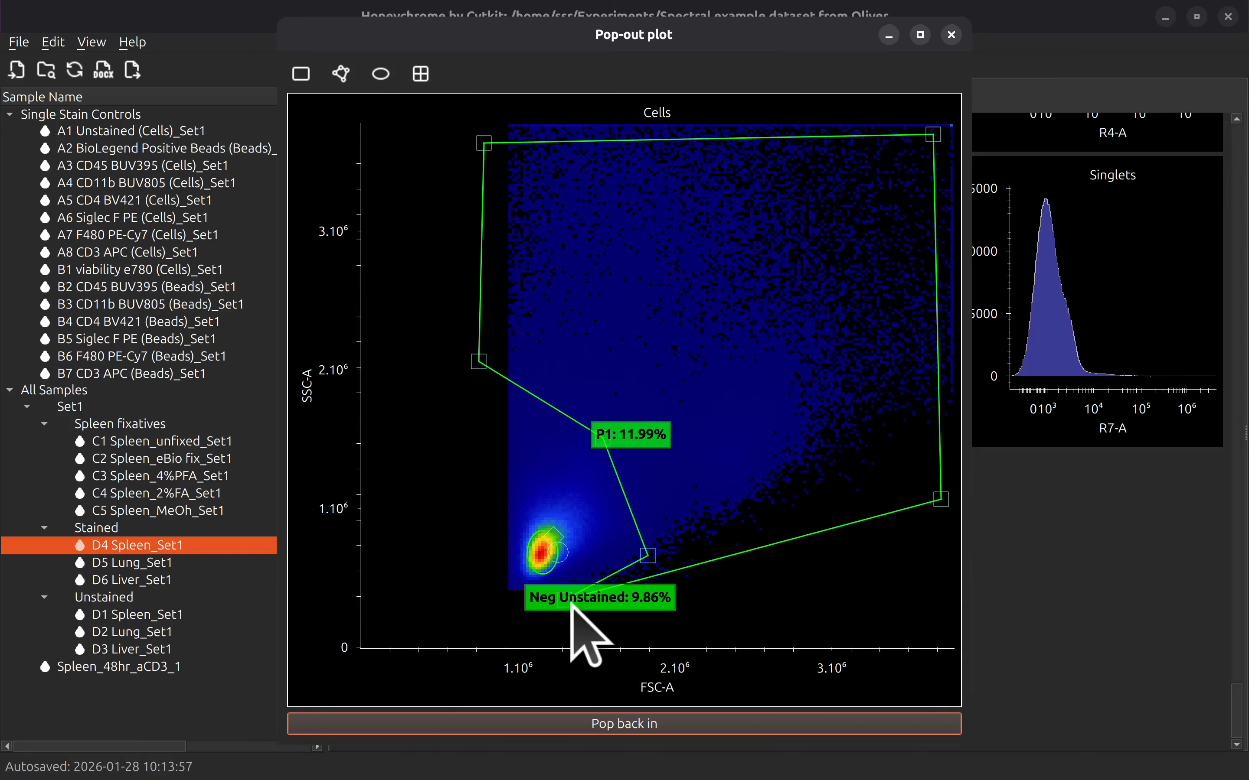
Step: Stretch the polygon gate's corners past the plot's upper FSC-A and SSC-A limits and move both gate labels clear of the outlines
{"action": "left_click_drag", "start_coordinate": [571, 611], "coordinate": [471, 507]}
{"action": "left_click_drag", "start_coordinate": [564, 599], "coordinate": [773, 558]}
{"action": "left_click_drag", "start_coordinate": [484, 143], "coordinate": [482, 103]}
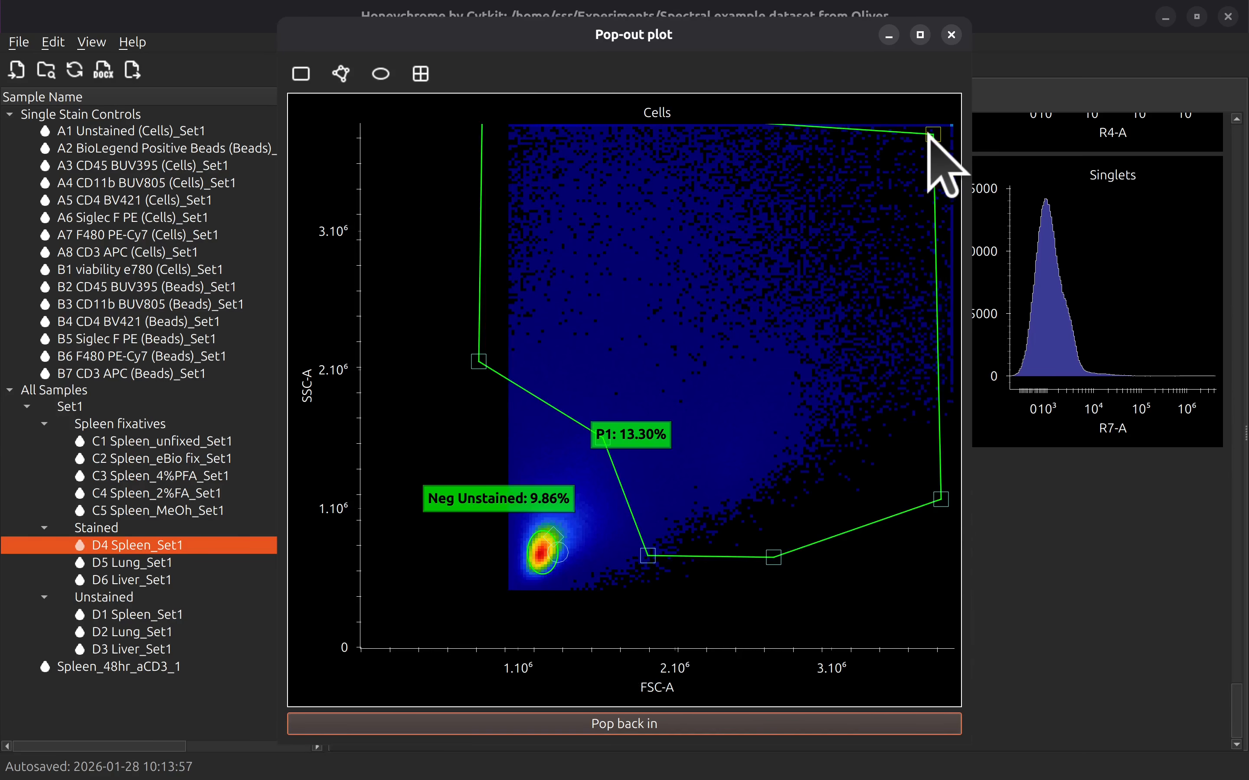
{"action": "left_click_drag", "start_coordinate": [931, 135], "coordinate": [970, 132]}
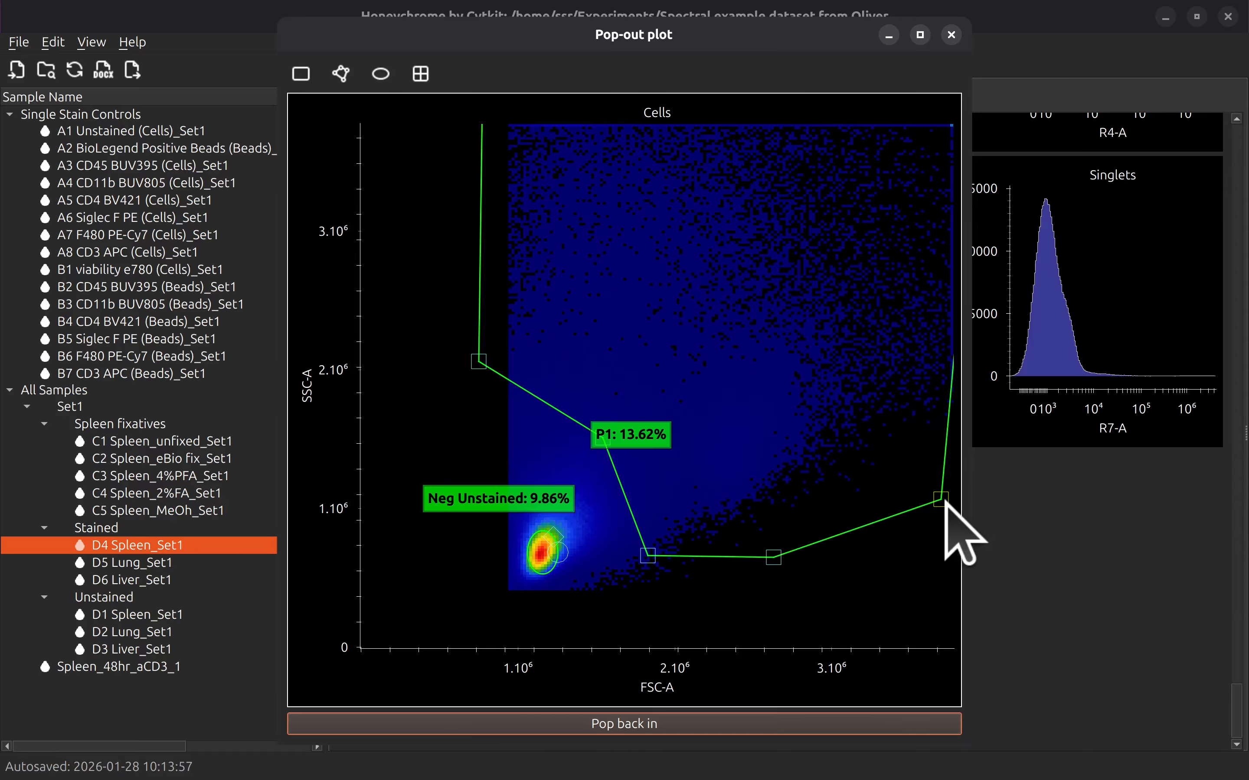
{"action": "left_click_drag", "start_coordinate": [650, 436], "coordinate": [779, 392]}
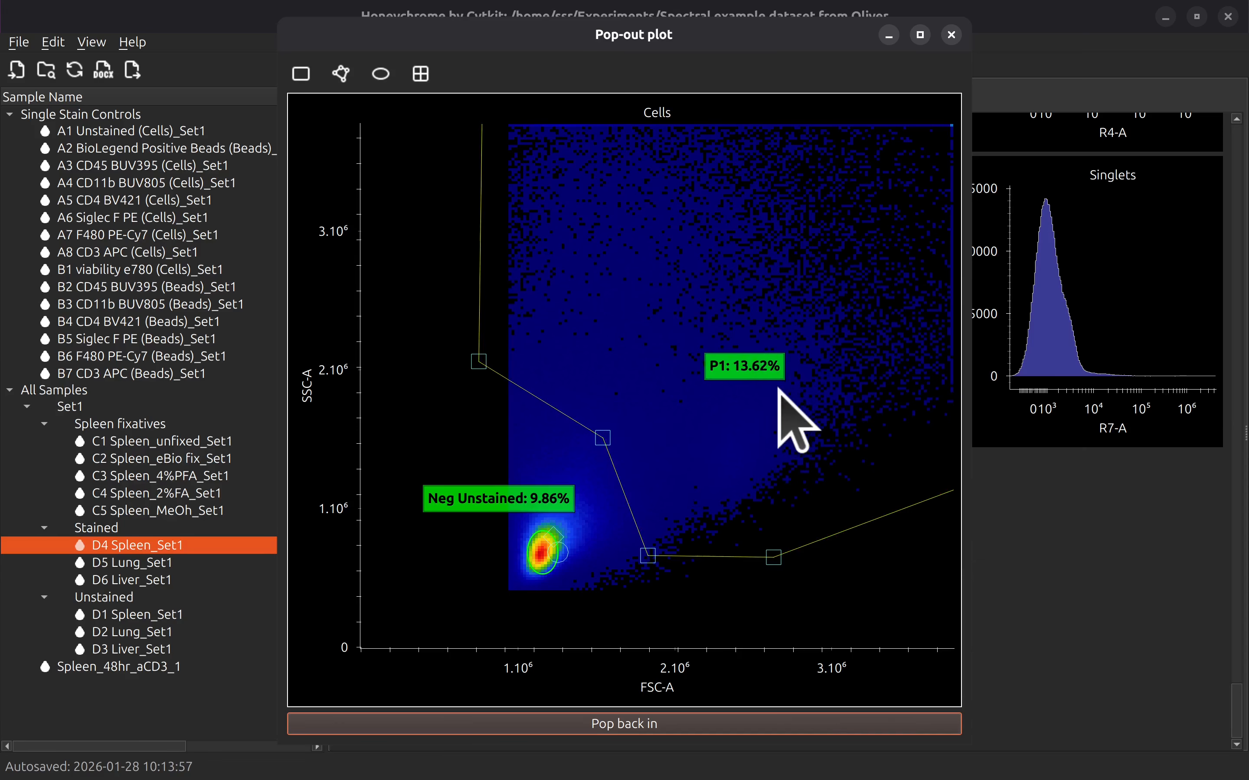
Step: Rename the polygon gate as Pos Unstained and return the enlarged plot to the raw data view
{"action": "double_click", "coordinate": [752, 370]}
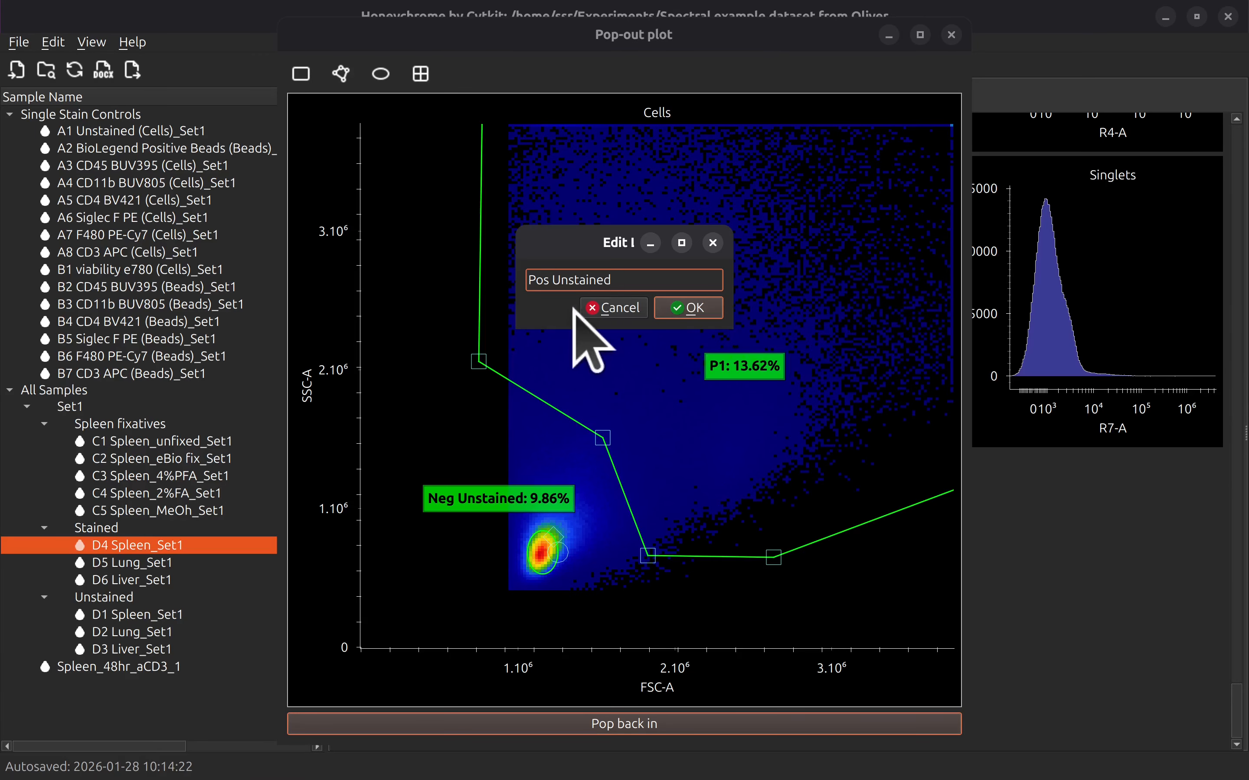
{"action": "left_click", "coordinate": [683, 303]}
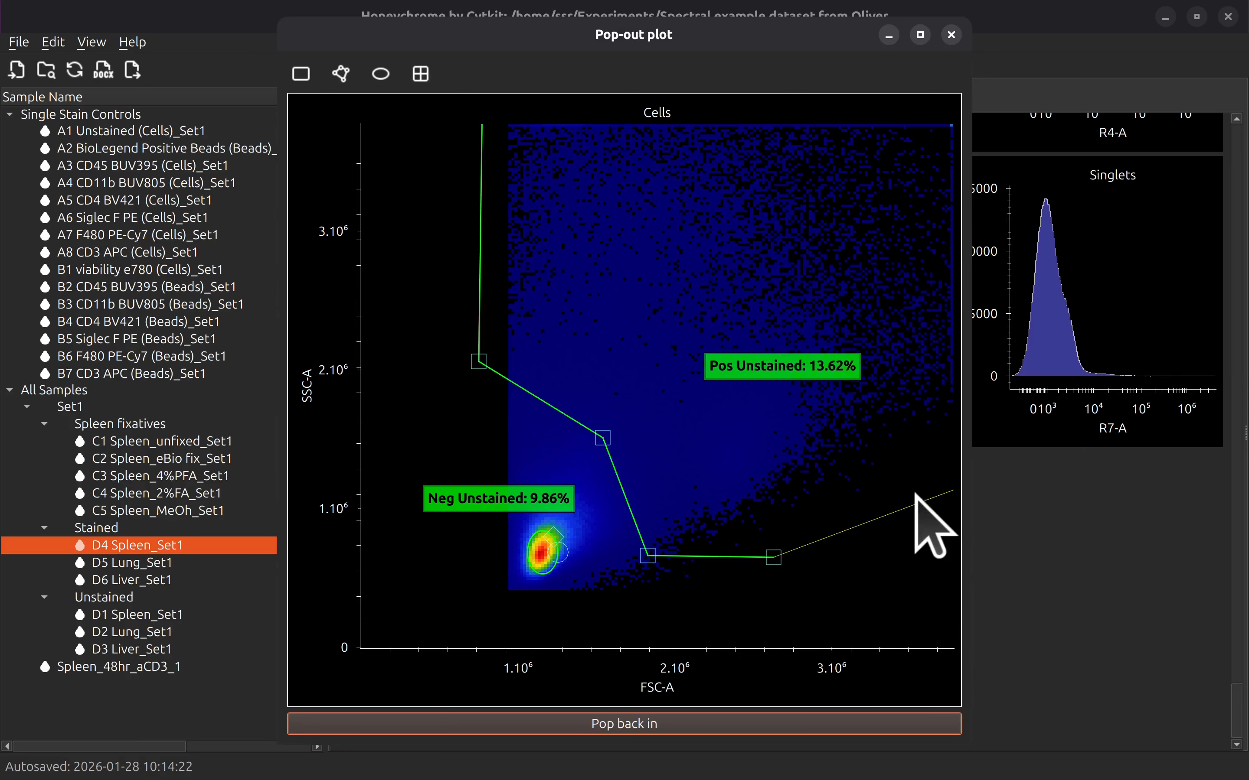
{"action": "left_click", "coordinate": [951, 35]}
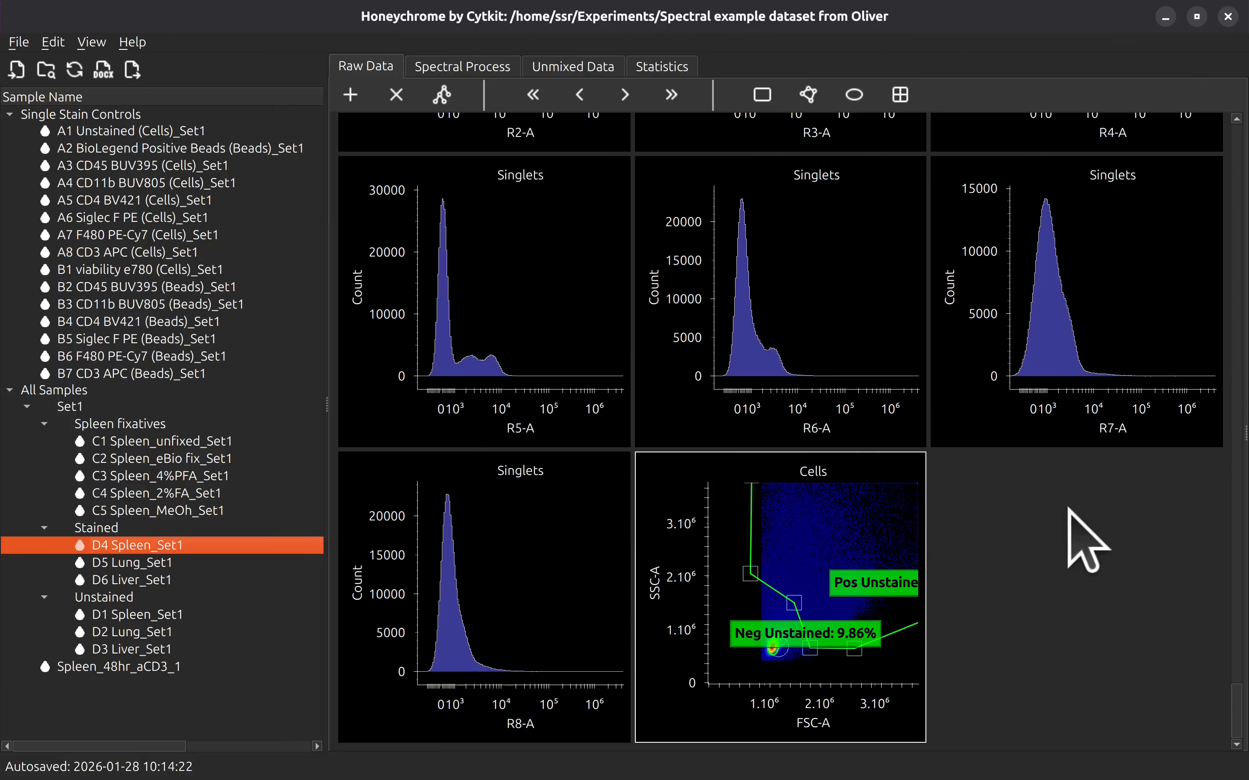
Step: Auto-generate the spectral controls using the unstained negative and area channels only, and review the resulting profiles and similarity matrix
{"action": "left_click", "coordinate": [462, 67]}
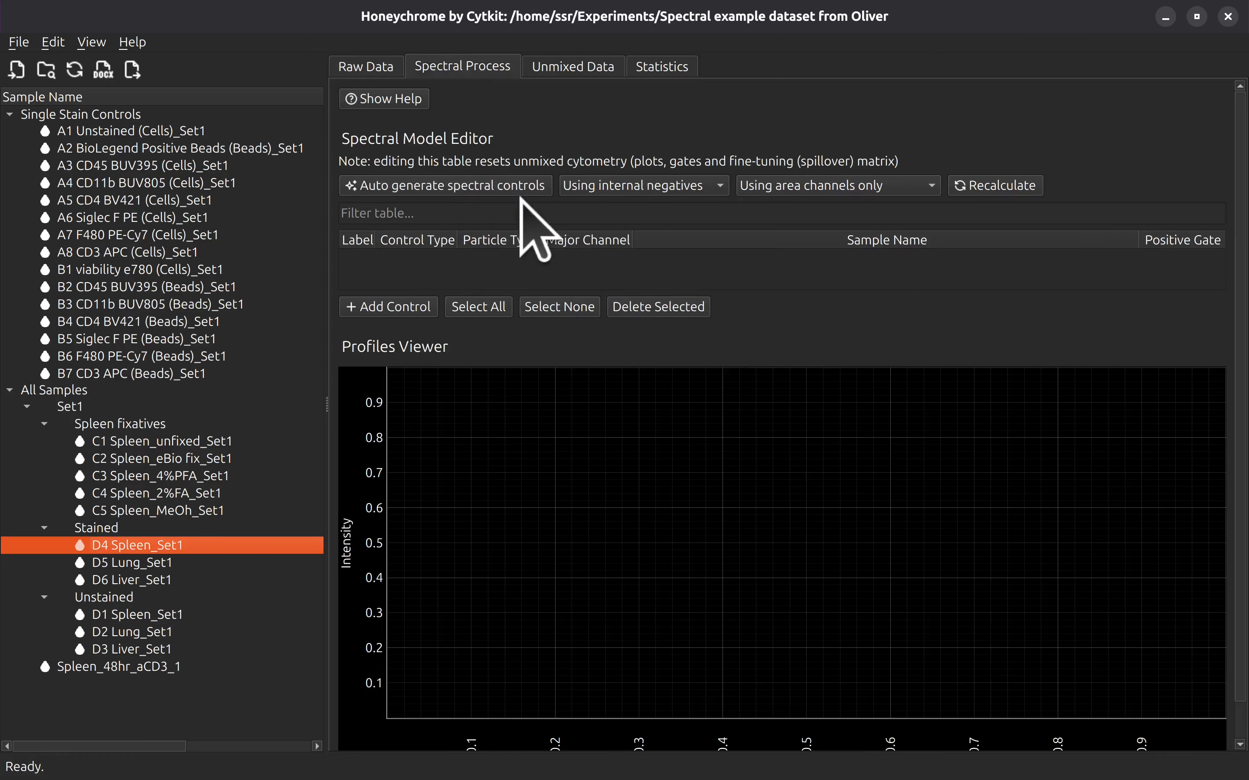
{"action": "left_click", "coordinate": [619, 185]}
{"action": "left_click", "coordinate": [660, 165]}
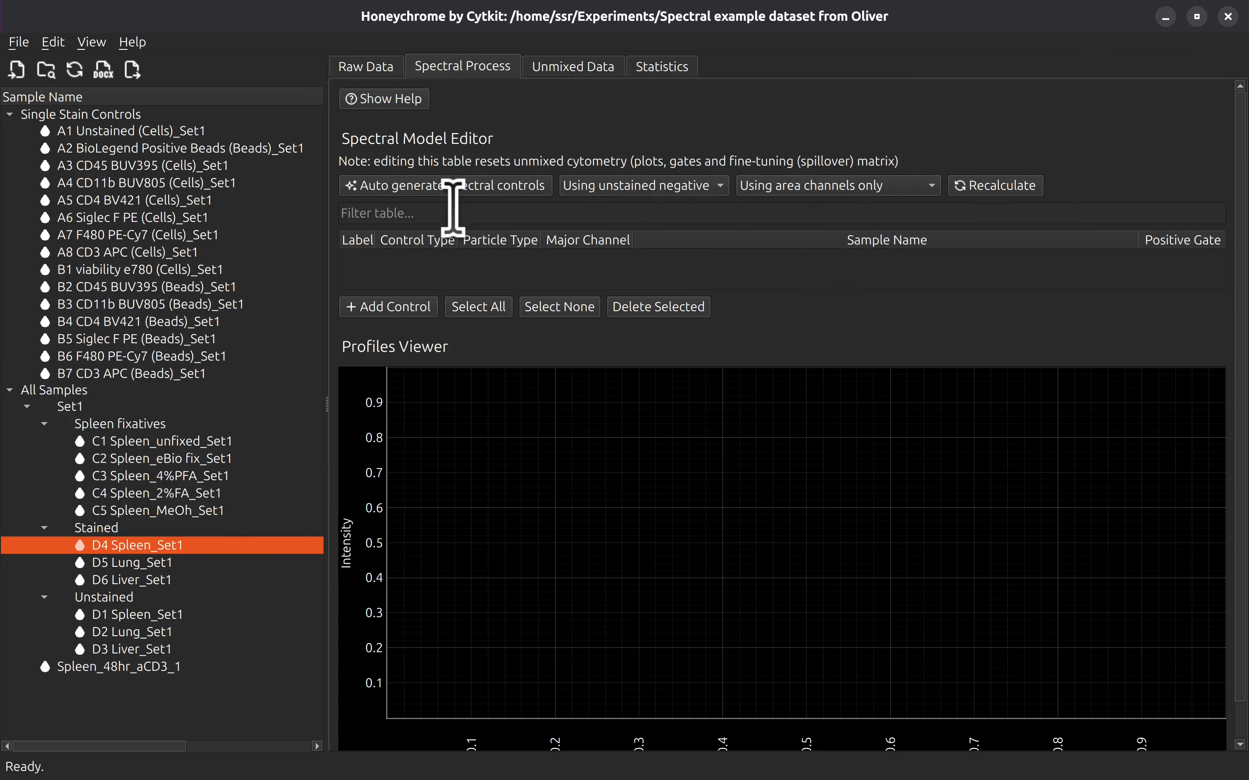
{"action": "left_click", "coordinate": [452, 177]}
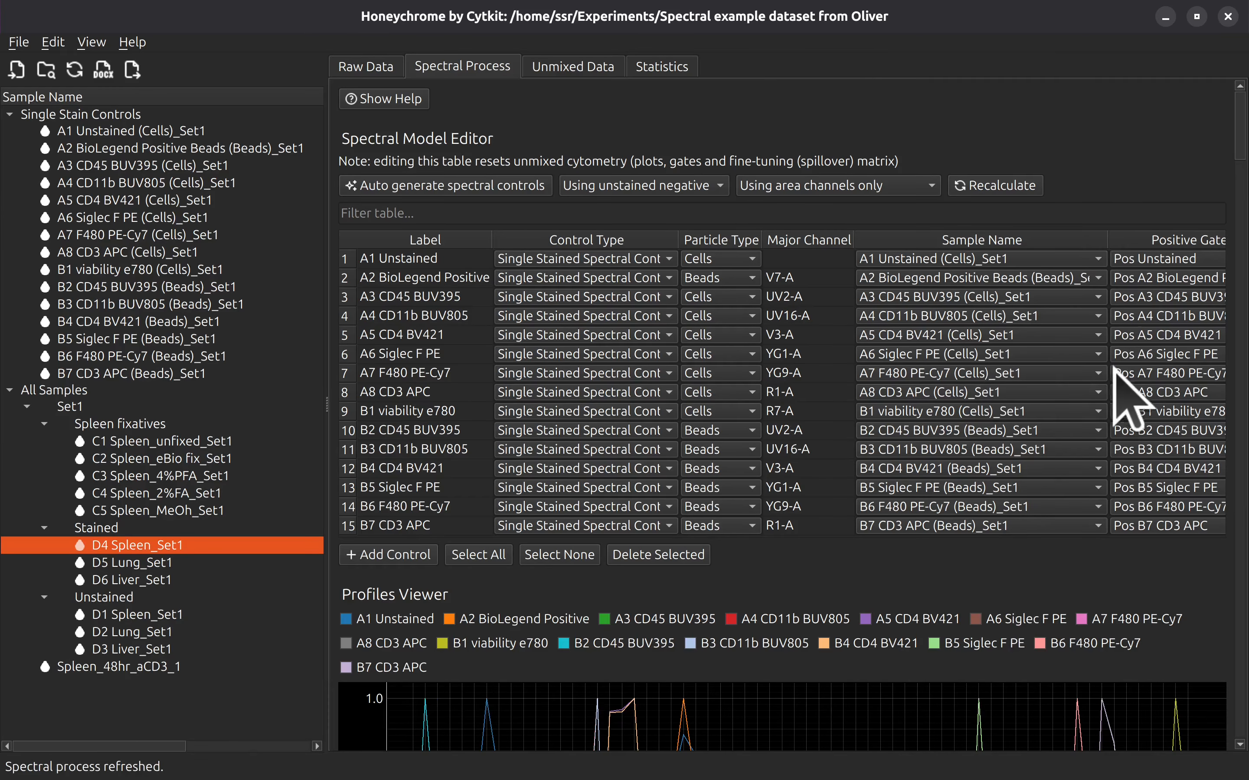
{"action": "left_click_drag", "start_coordinate": [1243, 123], "coordinate": [1243, 169]}
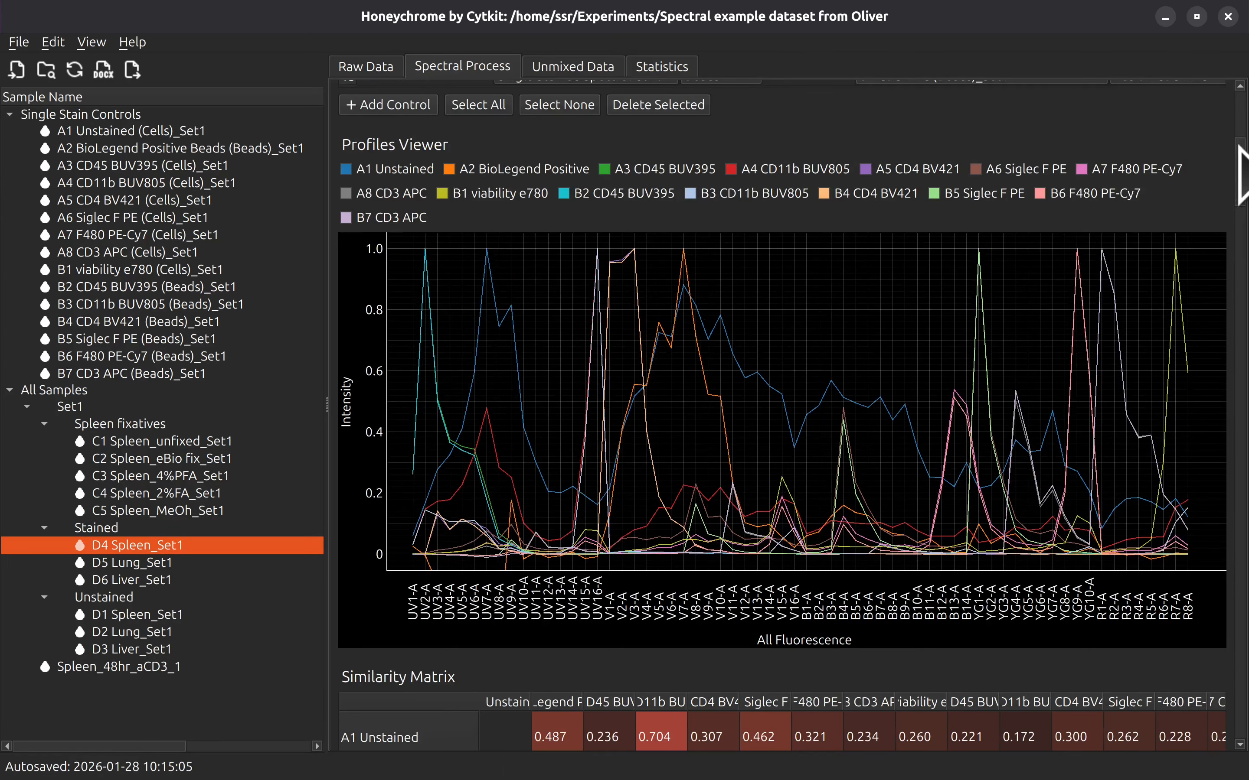
{"action": "left_click_drag", "start_coordinate": [1240, 147], "coordinate": [1241, 231]}
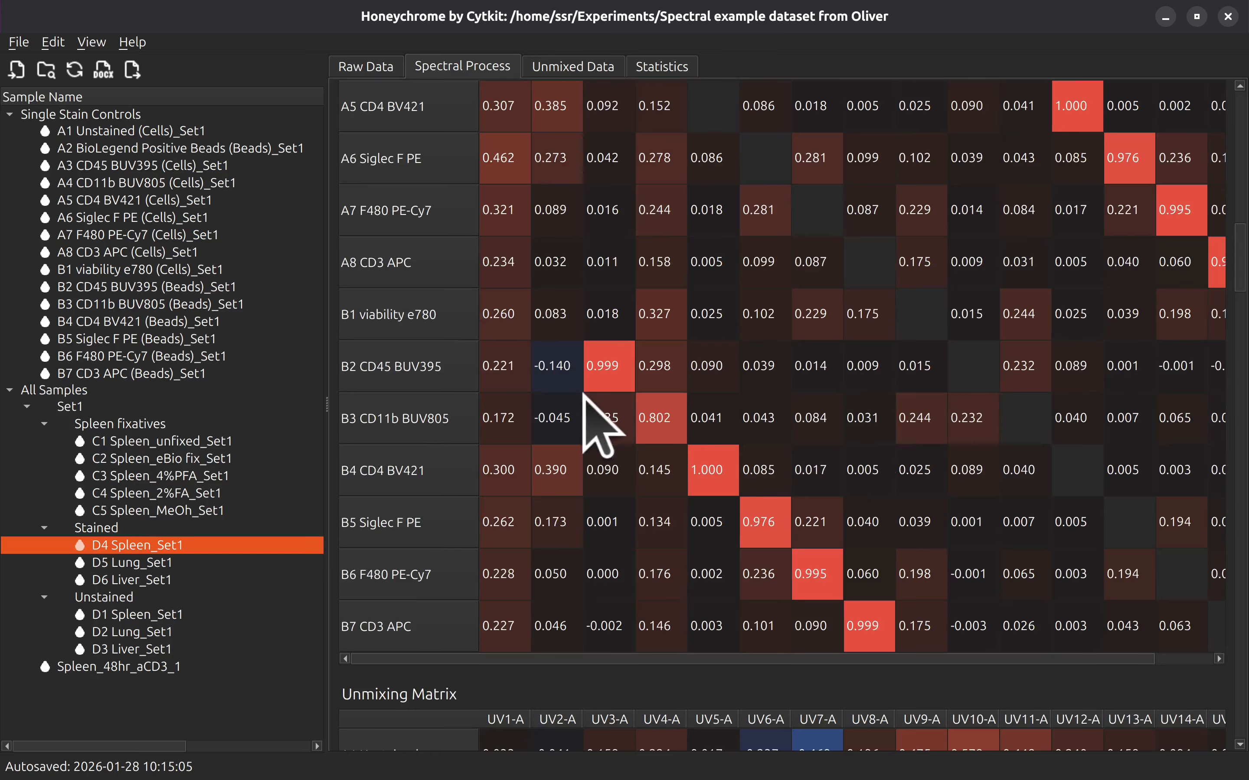
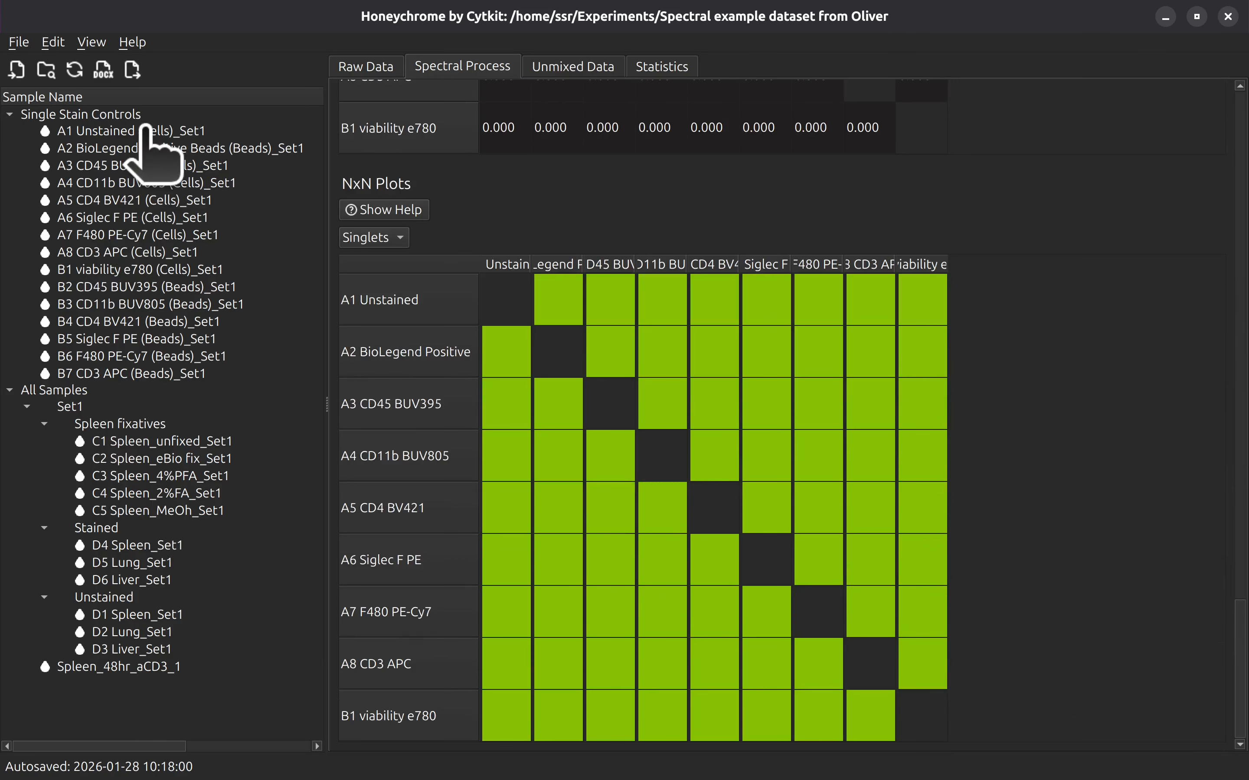
Step: Load the A1 Unstained, A3 CD45 BUV395 and A6 Siglec F PE cell controls to check their NxN plots
{"action": "left_click", "coordinate": [91, 133]}
{"action": "left_click", "coordinate": [189, 166]}
{"action": "left_click", "coordinate": [156, 218]}
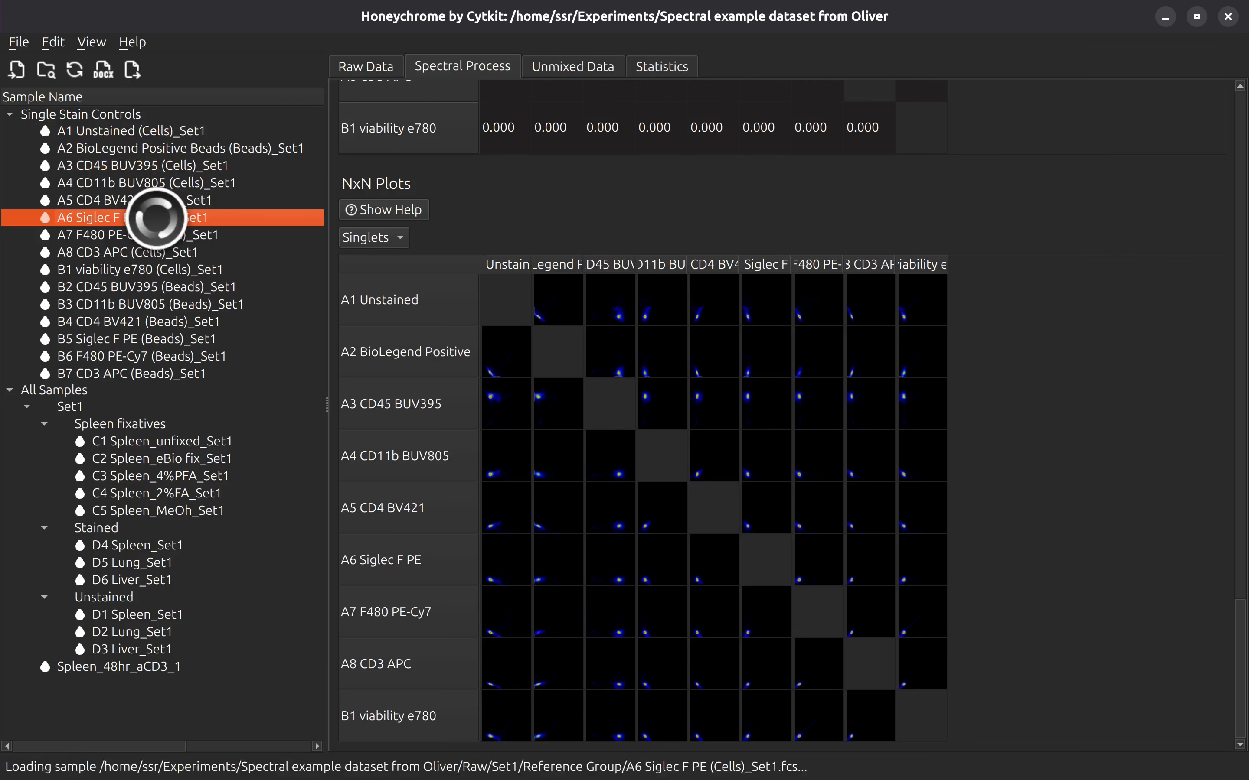
Step: Load the A8 CD3 APC cell control, the B2 CD45 BUV395 bead control and the D4 Spleen sample to check their NxN plots
{"action": "left_click", "coordinate": [155, 252]}
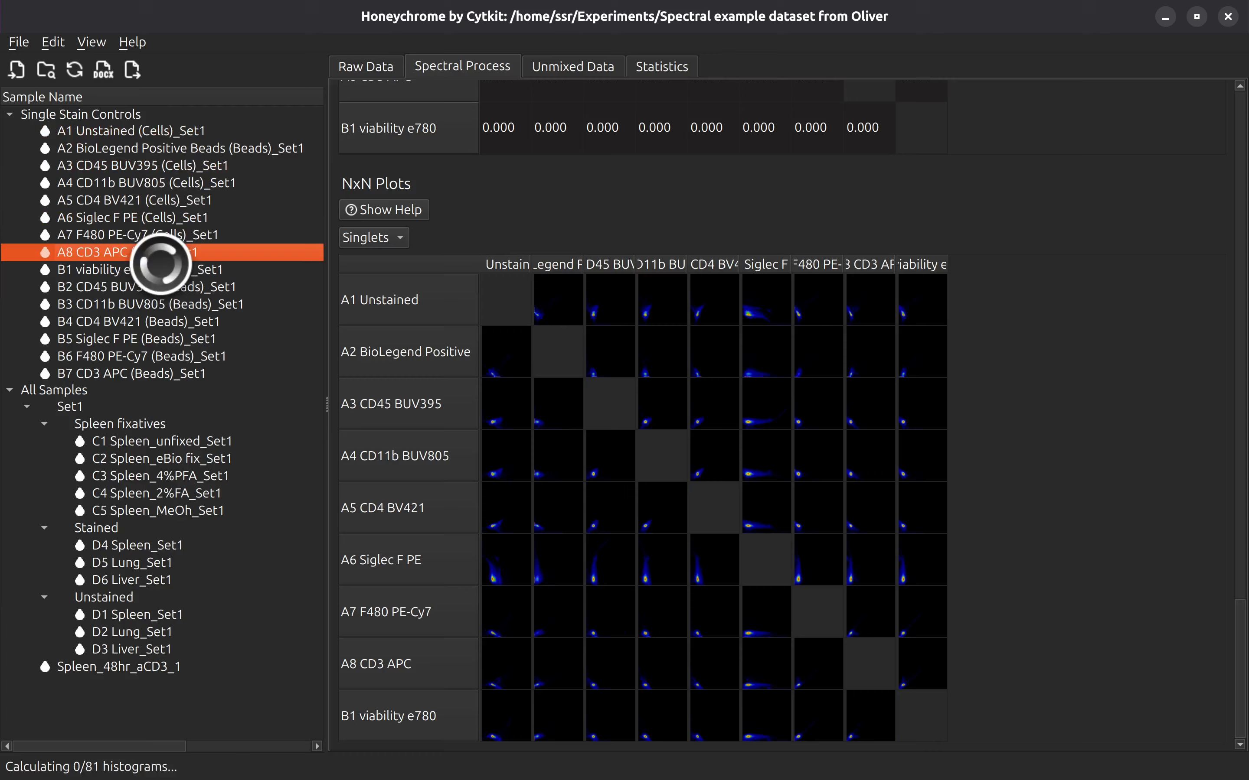
{"action": "left_click", "coordinate": [171, 287]}
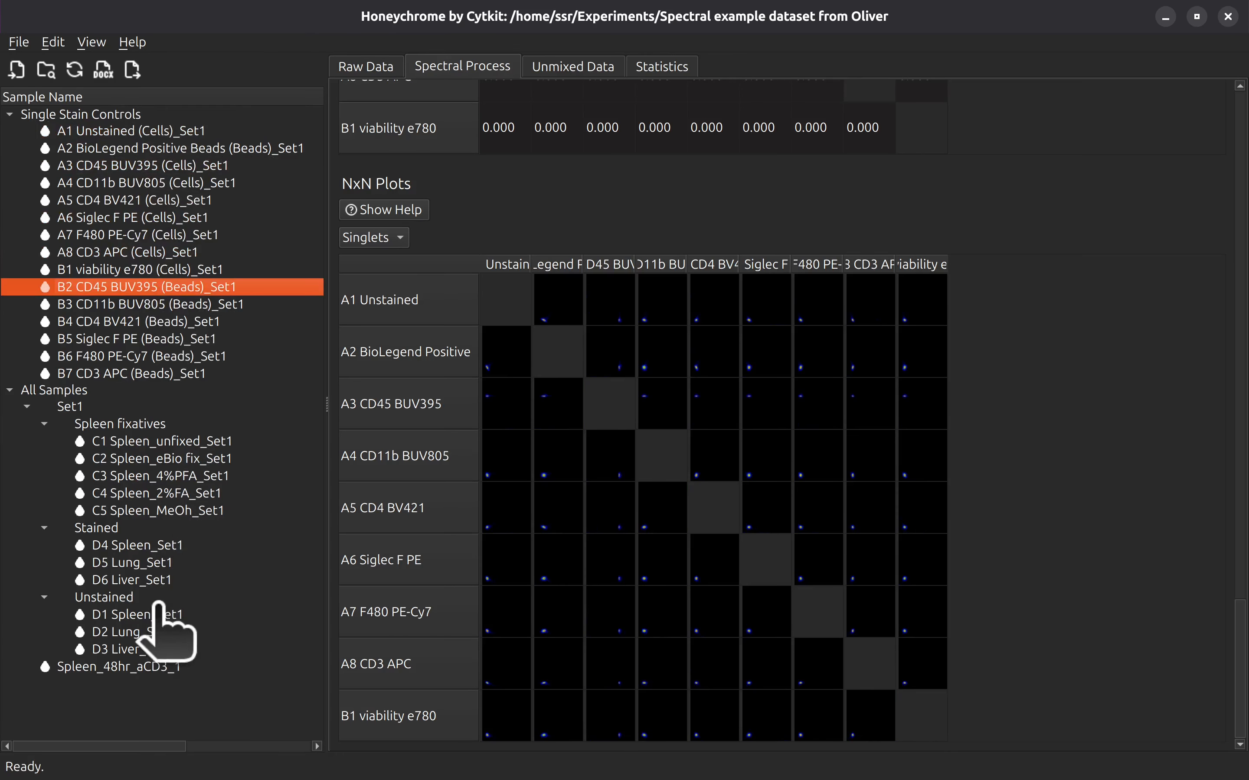
{"action": "left_click", "coordinate": [152, 546]}
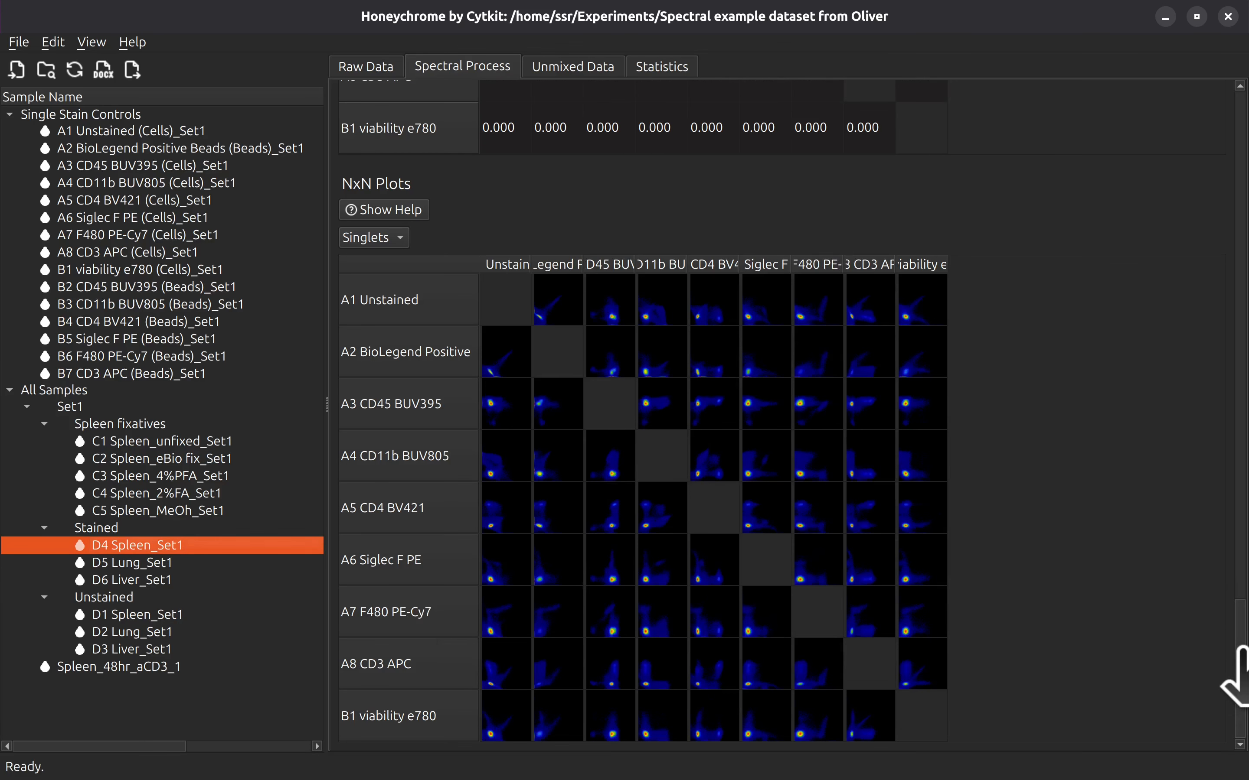
Step: Review the D4 Spleen raw data plots and their gates, from the root scatter plots through the channel histograms to the Neg and Pos Unstained gates
{"action": "left_click_drag", "start_coordinate": [1240, 650], "coordinate": [1237, 95]}
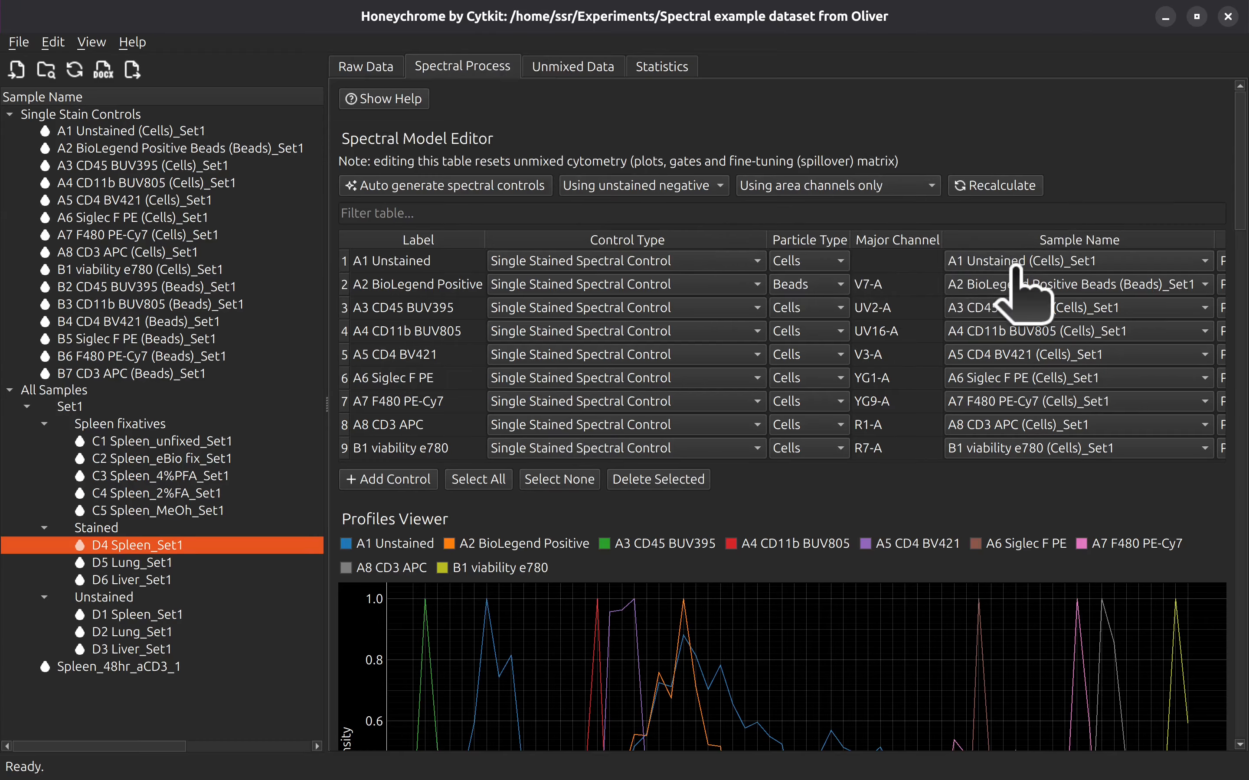
{"action": "left_click", "coordinate": [367, 68]}
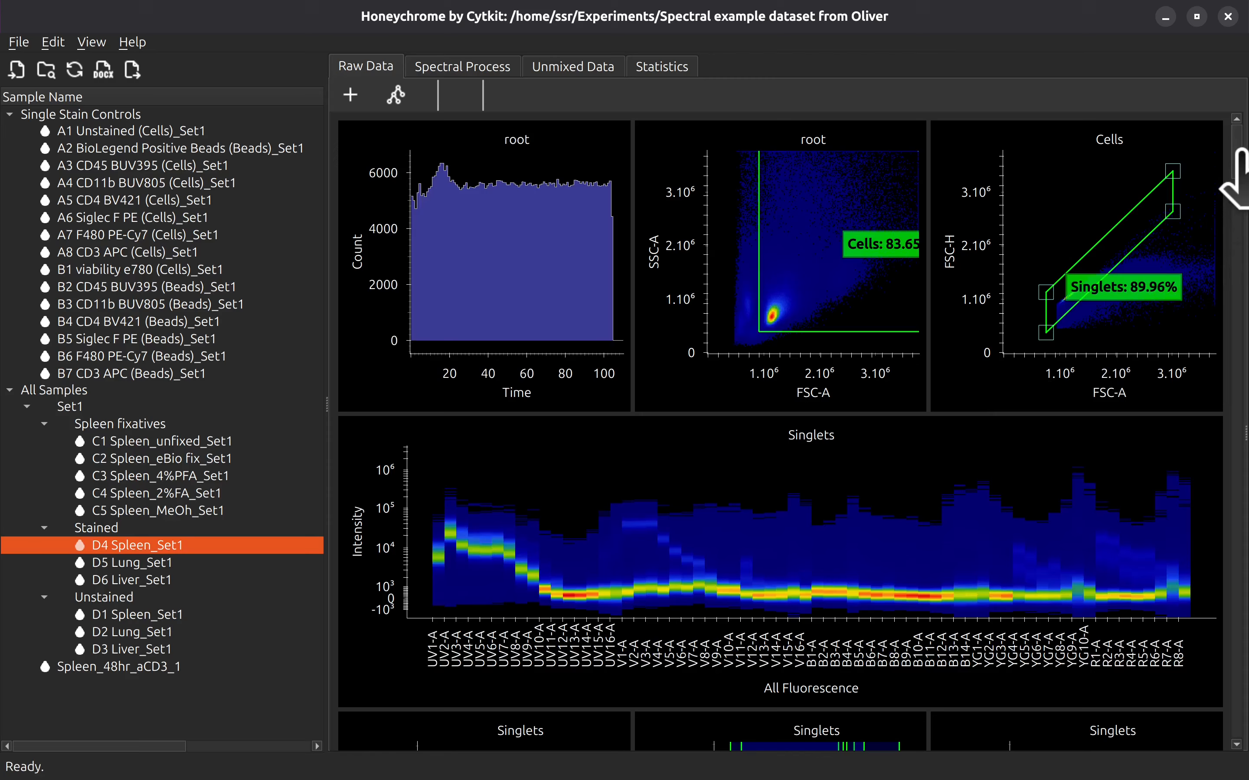
{"action": "scroll", "coordinate": [1238, 165], "scroll_direction": "down", "scroll_amount": 5}
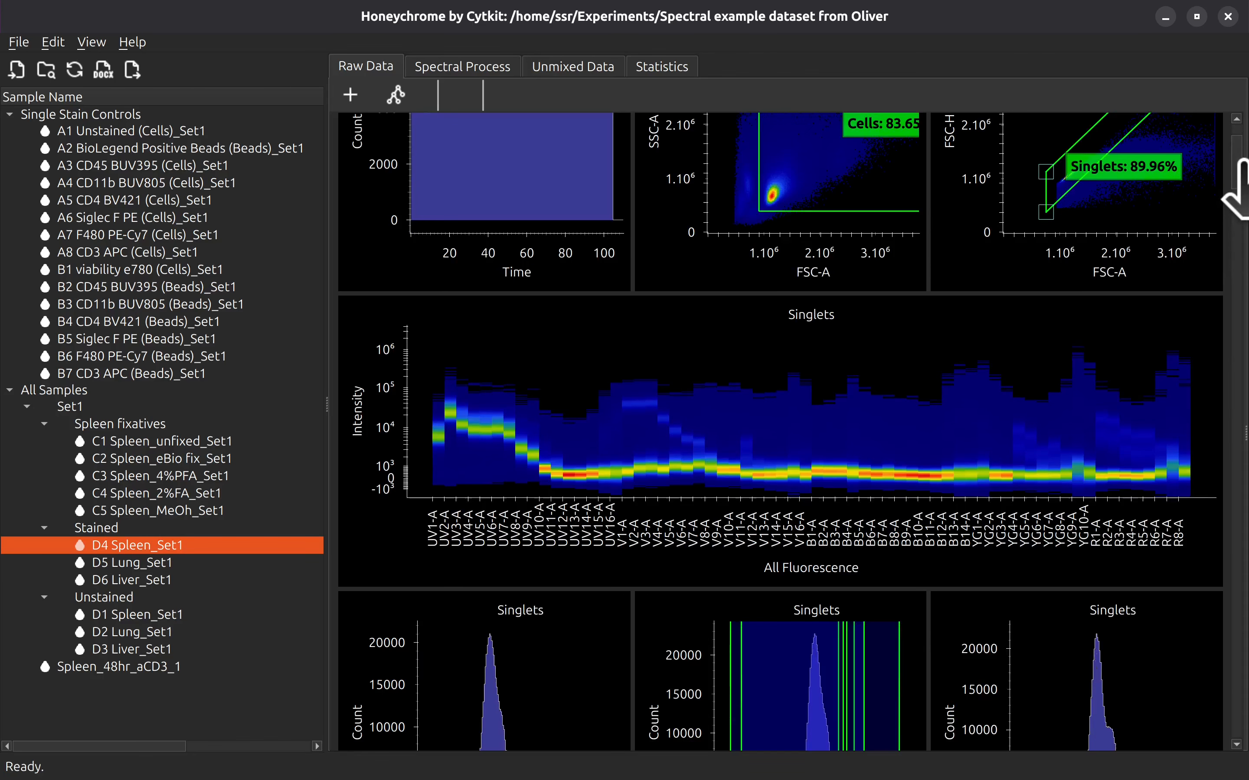
{"action": "scroll", "coordinate": [1239, 165], "scroll_direction": "up", "scroll_amount": 4}
{"action": "scroll", "coordinate": [1238, 166], "scroll_direction": "down", "scroll_amount": 3}
{"action": "left_click_drag", "start_coordinate": [1238, 196], "coordinate": [1241, 366]}
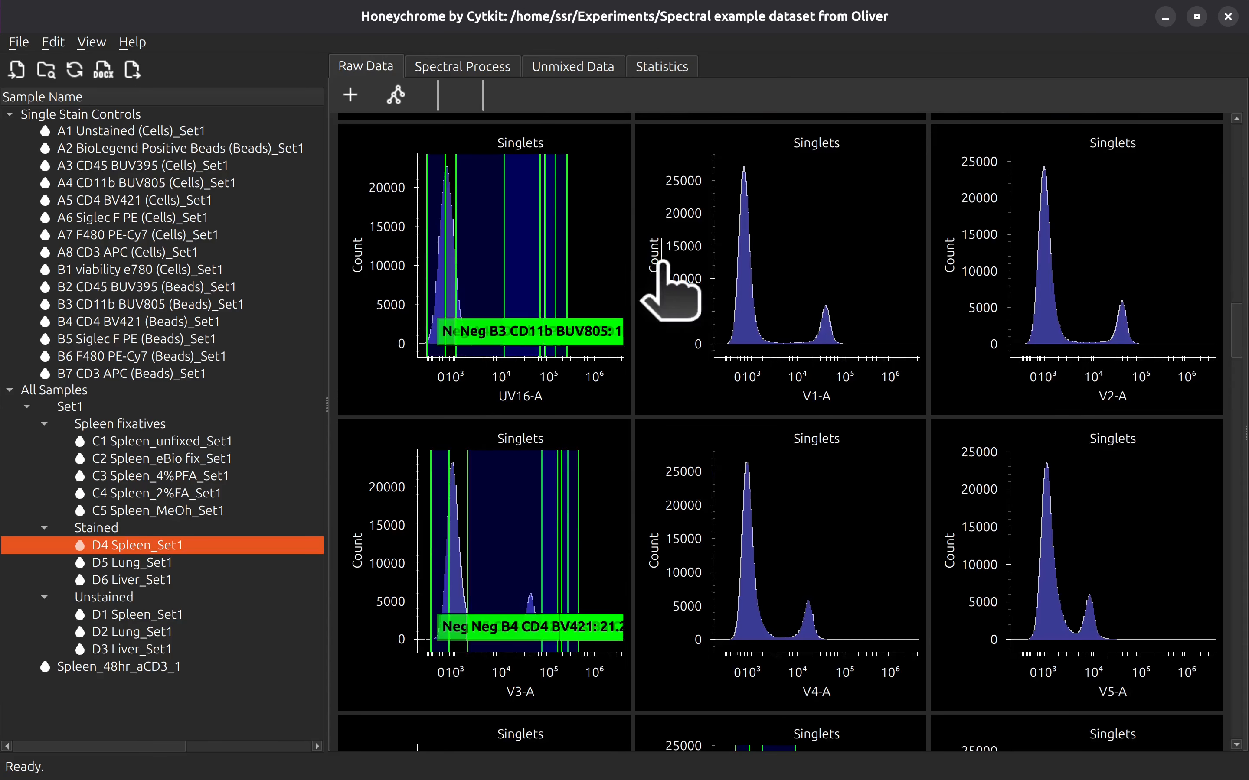
{"action": "left_click_drag", "start_coordinate": [1241, 356], "coordinate": [1203, 237]}
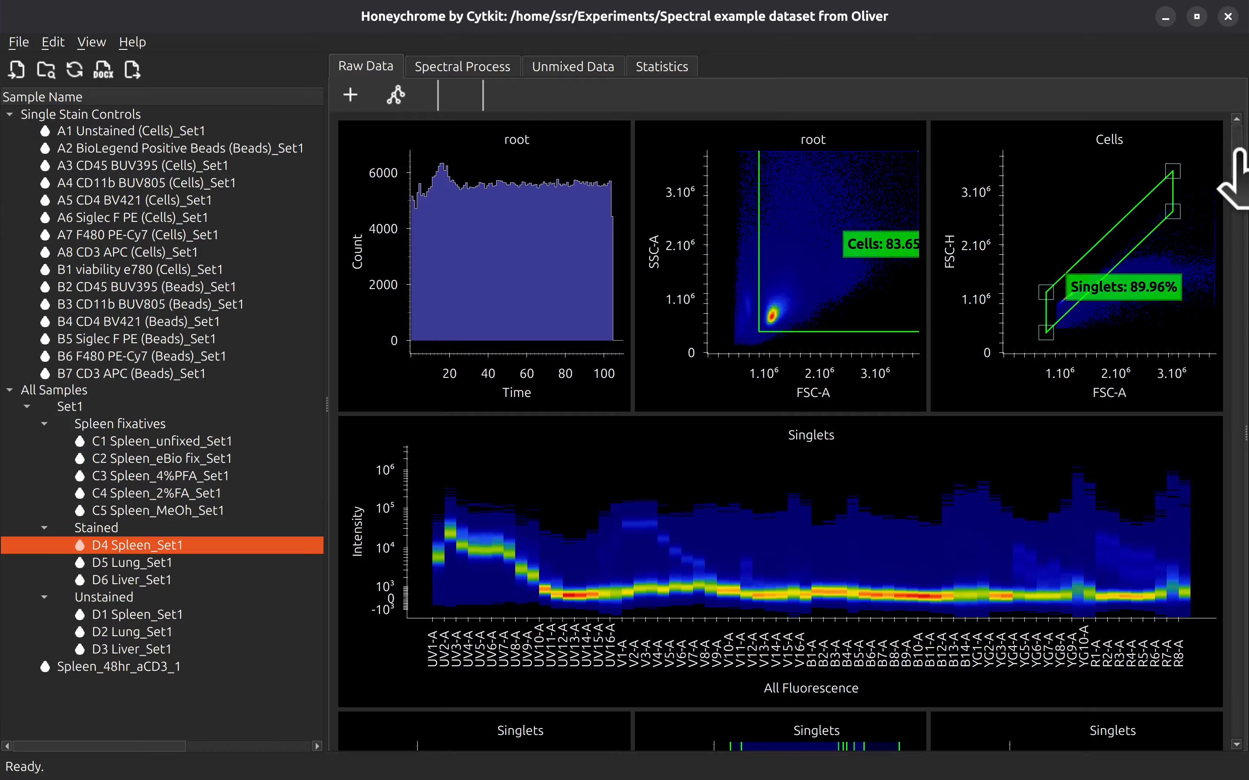
{"action": "left_click_drag", "start_coordinate": [1238, 151], "coordinate": [1236, 713]}
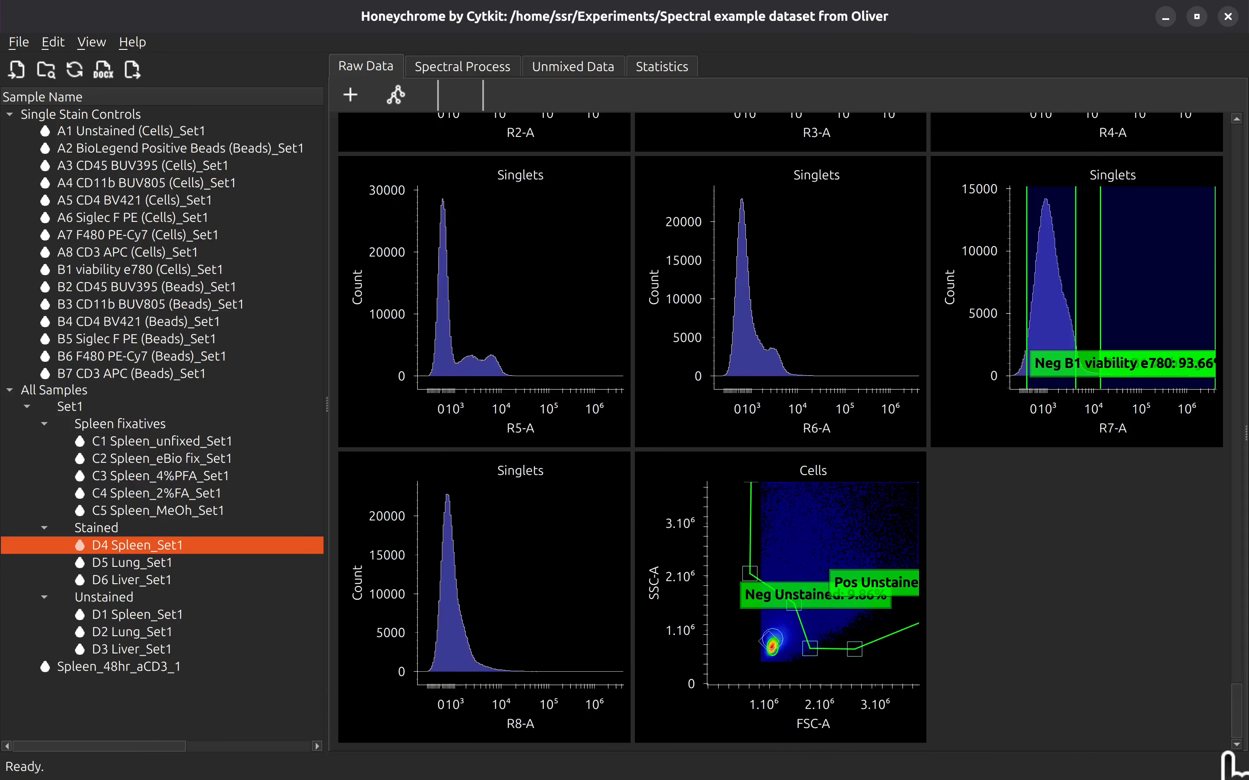
Step: Reposition the Pos Unstained gate and its label on the Cells FSC-A/SSC-A plot, and lower the gate's leftmost corner slightly
{"action": "left_click_drag", "start_coordinate": [868, 582], "coordinate": [837, 510]}
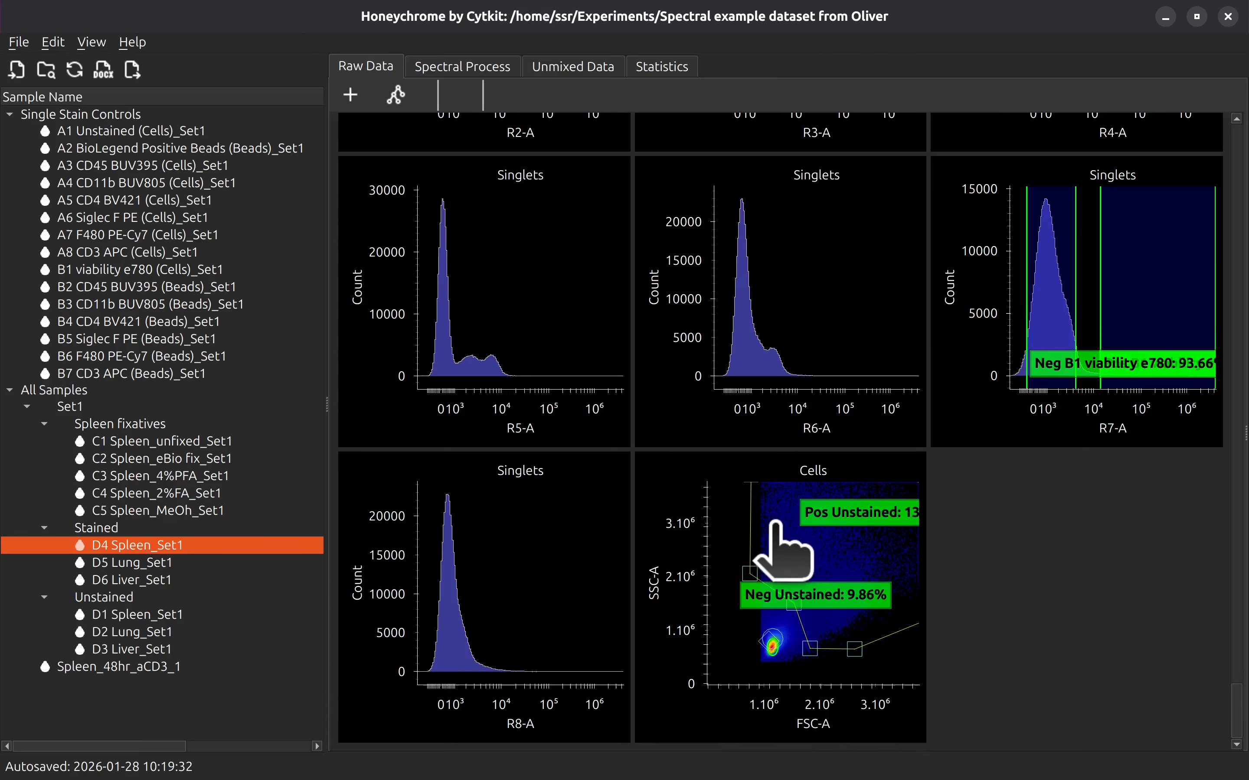
{"action": "left_click", "coordinate": [883, 583]}
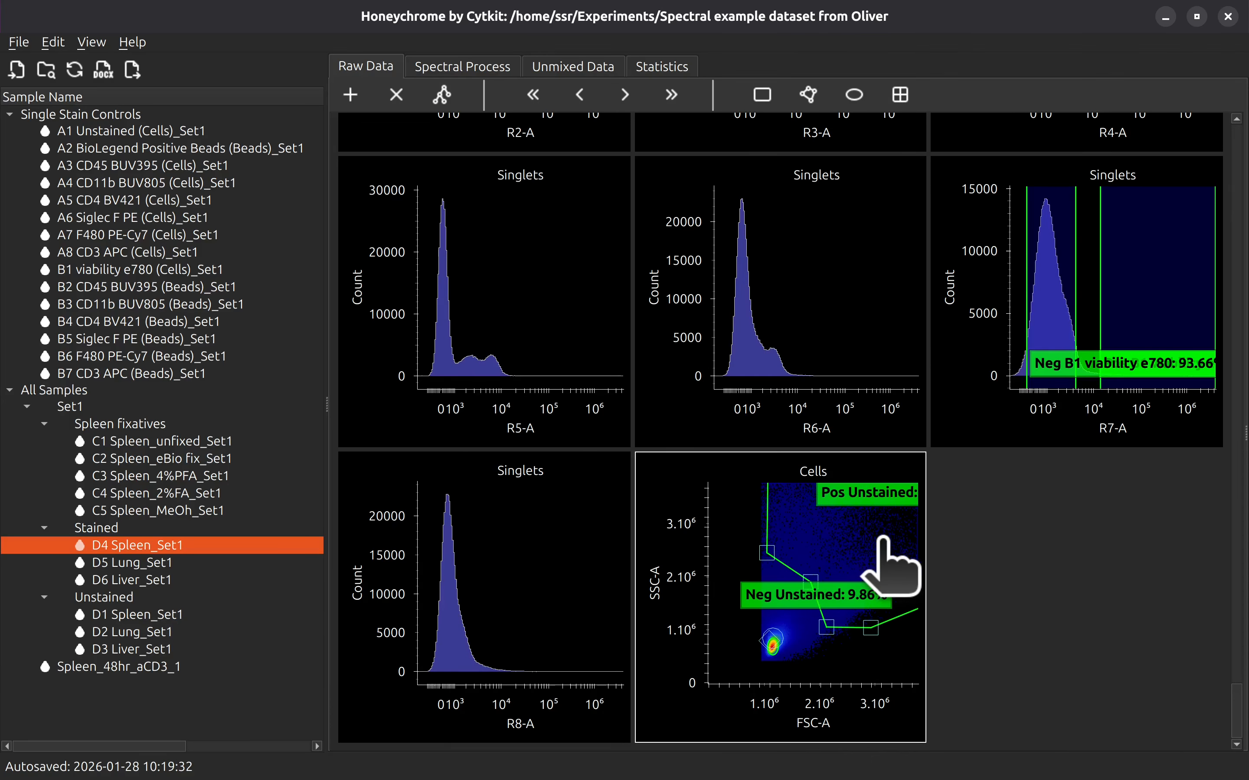
{"action": "mouse_move", "coordinate": [883, 538]}
{"action": "left_mouse_down"}
{"action": "mouse_move", "coordinate": [878, 498]}
{"action": "mouse_move", "coordinate": [864, 521]}
{"action": "left_mouse_up"}
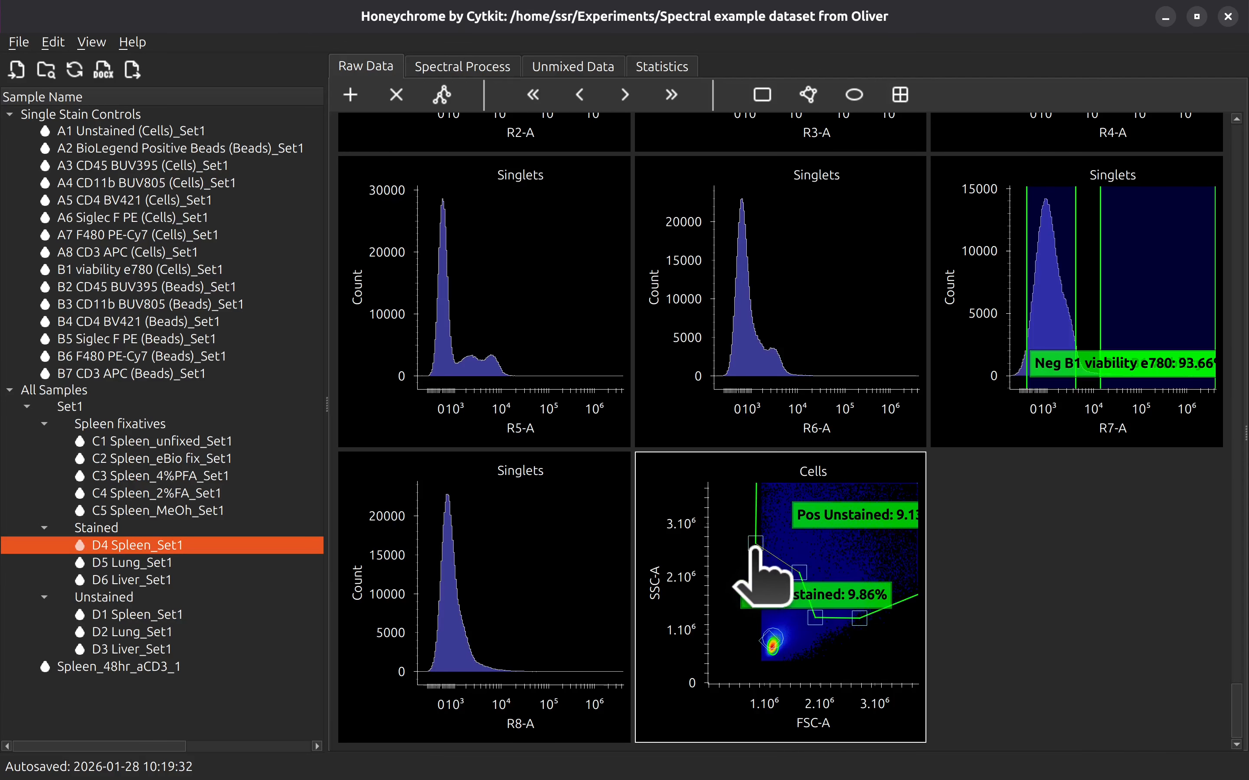
{"action": "left_click_drag", "start_coordinate": [755, 543], "coordinate": [752, 557]}
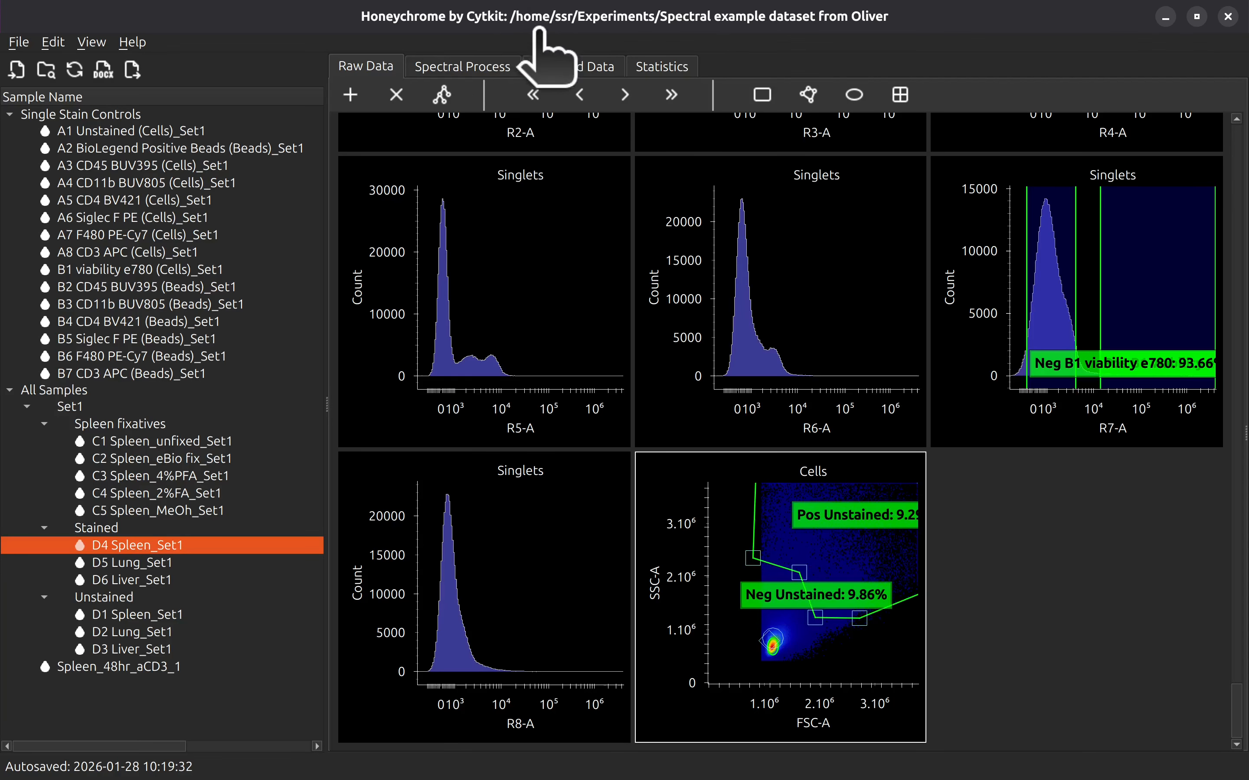
Step: Recalculate the spectral model with the moved gate and inspect the A1 Unstained control's profile
{"action": "left_click", "coordinate": [467, 66]}
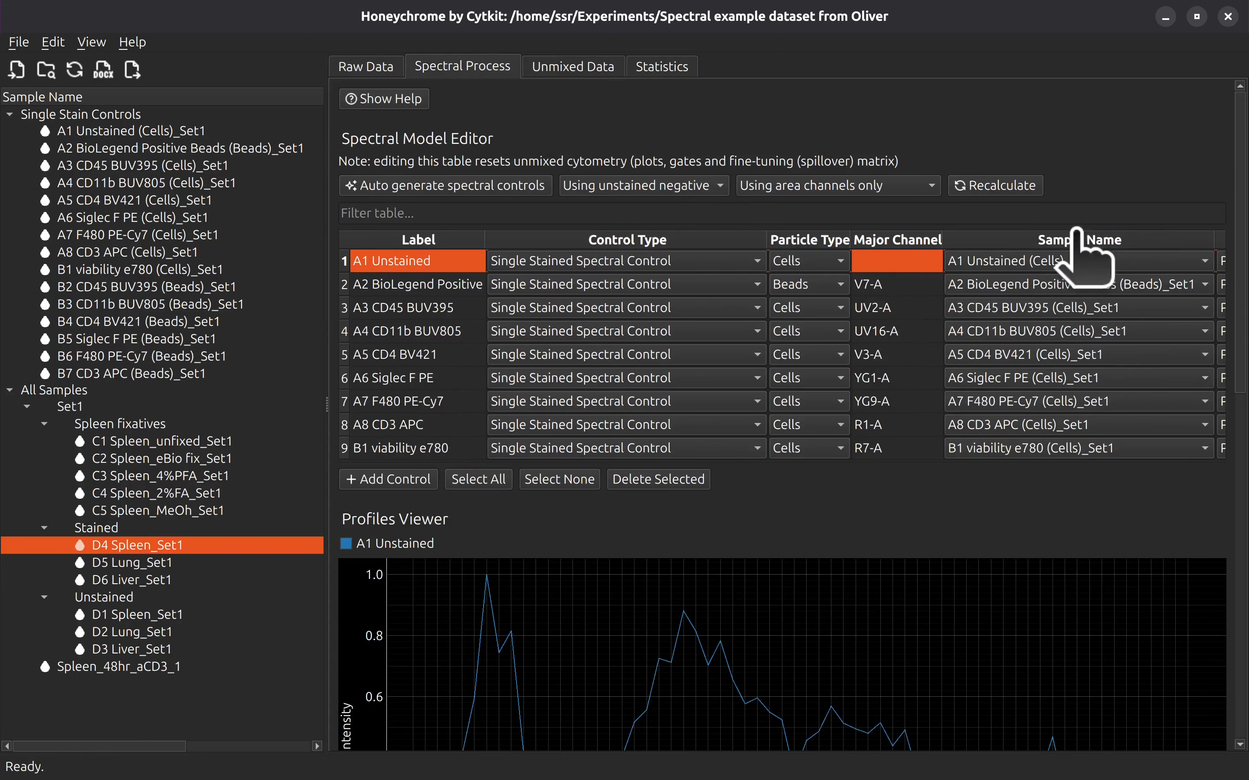
{"action": "left_click", "coordinate": [1020, 181]}
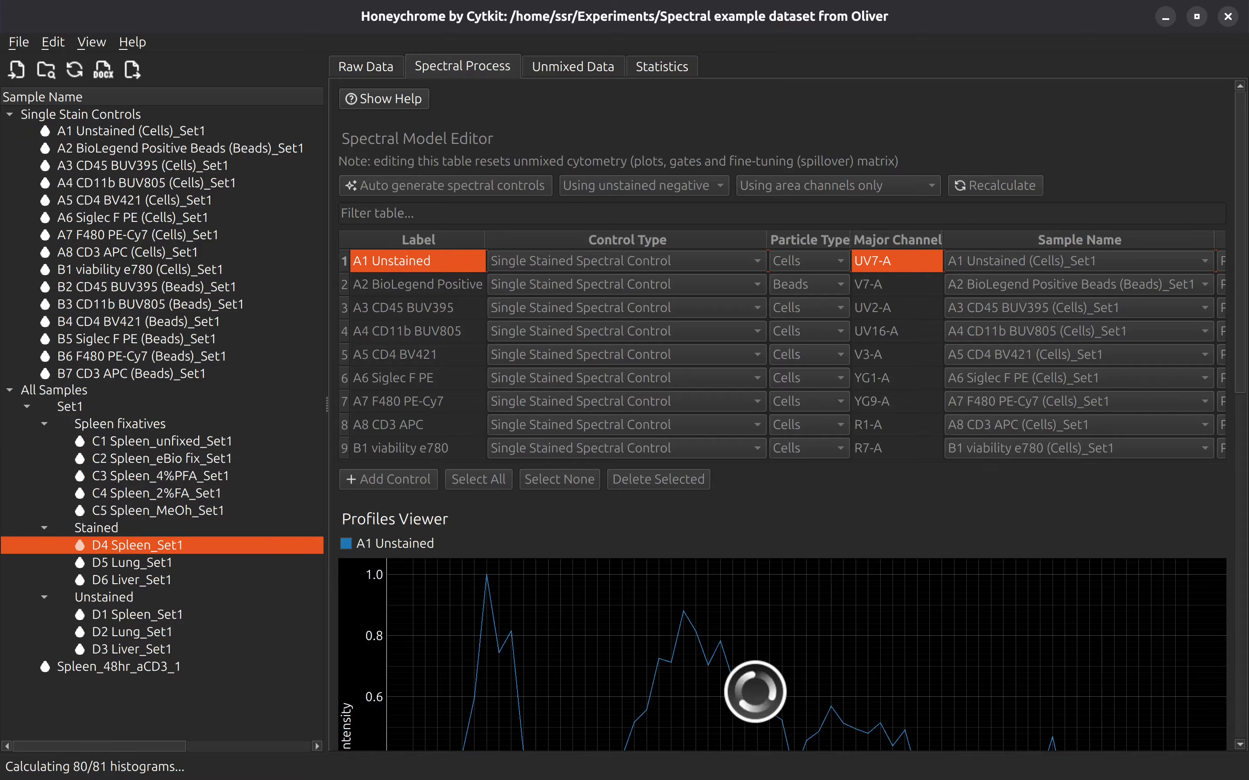
{"action": "left_click", "coordinate": [415, 286]}
{"action": "left_click", "coordinate": [417, 264]}
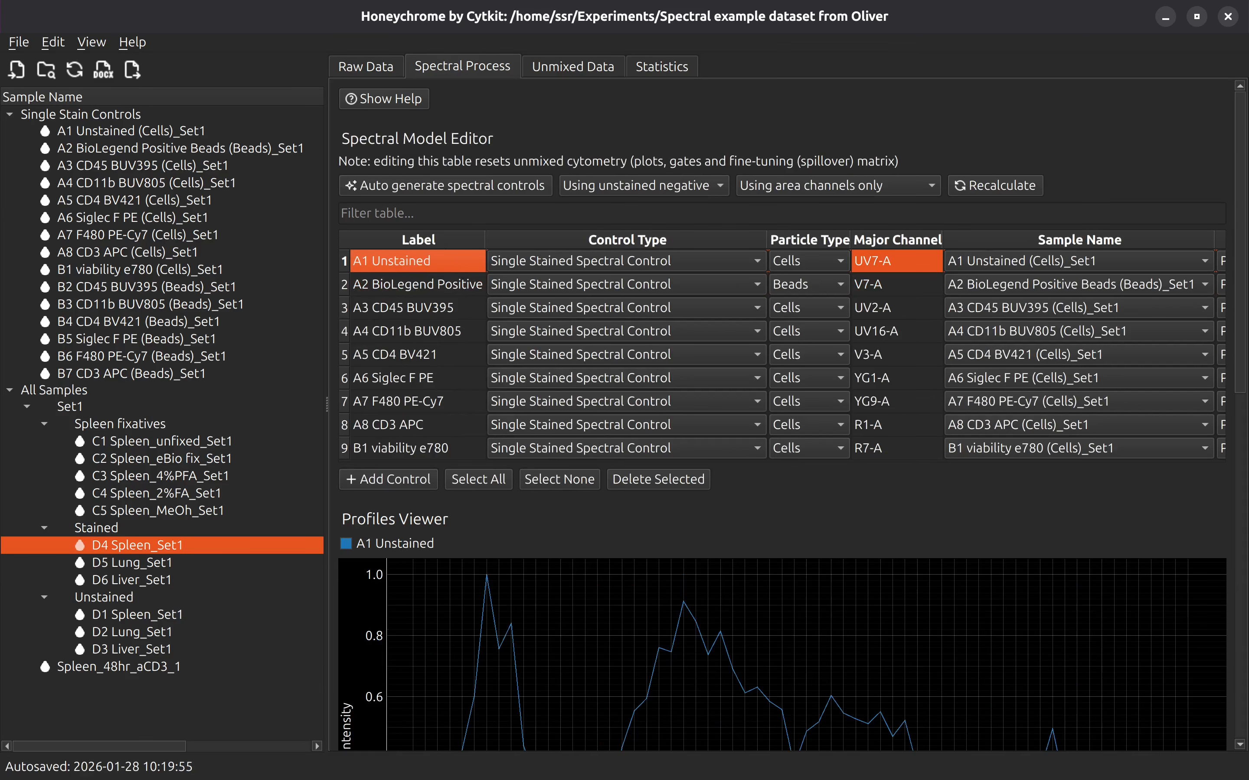
{"action": "scroll", "coordinate": [1238, 361], "scroll_direction": "down", "scroll_amount": 4}
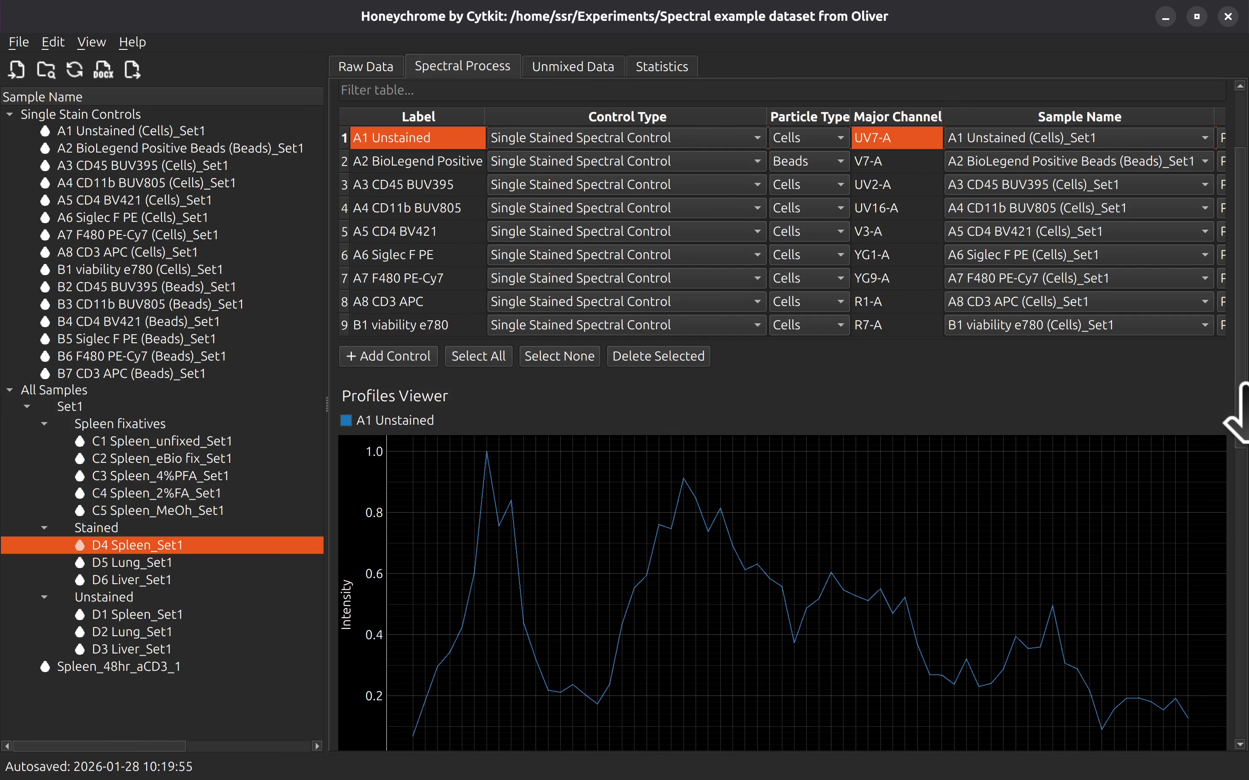
{"action": "scroll", "coordinate": [1239, 403], "scroll_direction": "down", "scroll_amount": 3}
{"action": "scroll", "coordinate": [1238, 403], "scroll_direction": "up", "scroll_amount": 2}
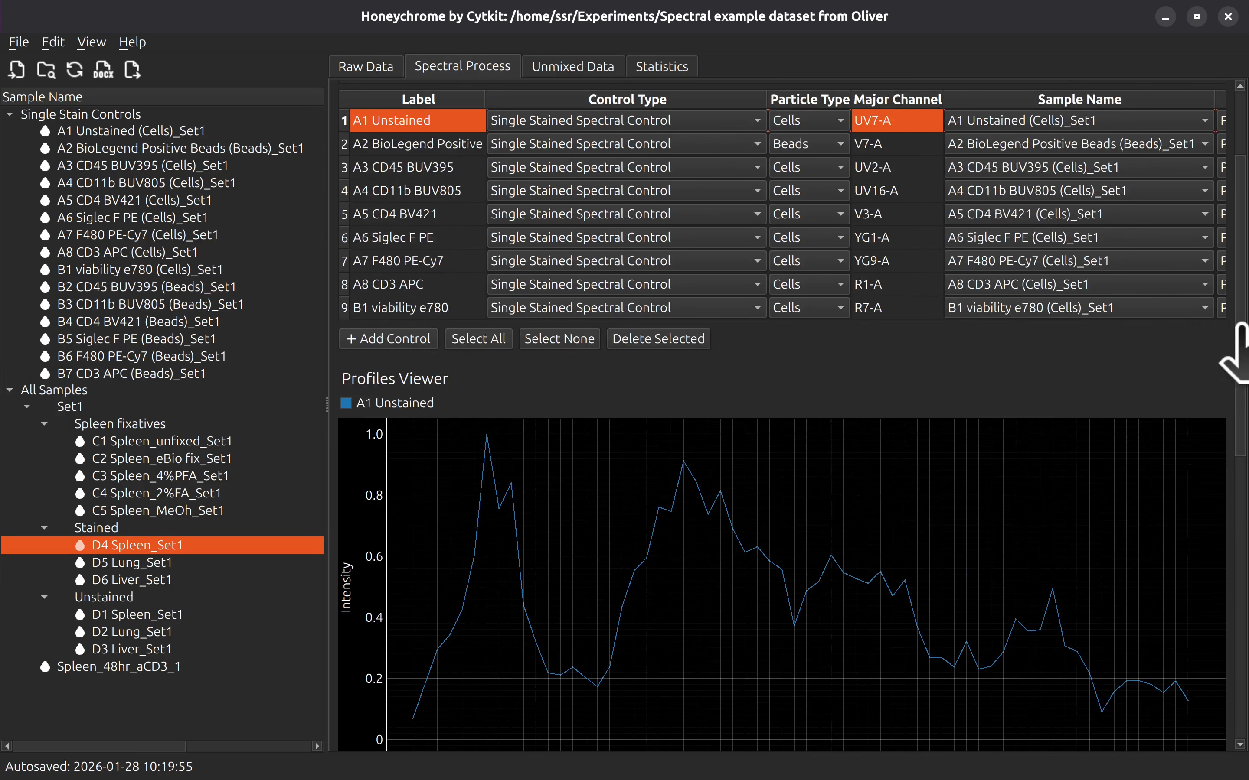
{"action": "left_click_drag", "start_coordinate": [1241, 325], "coordinate": [1232, 110]}
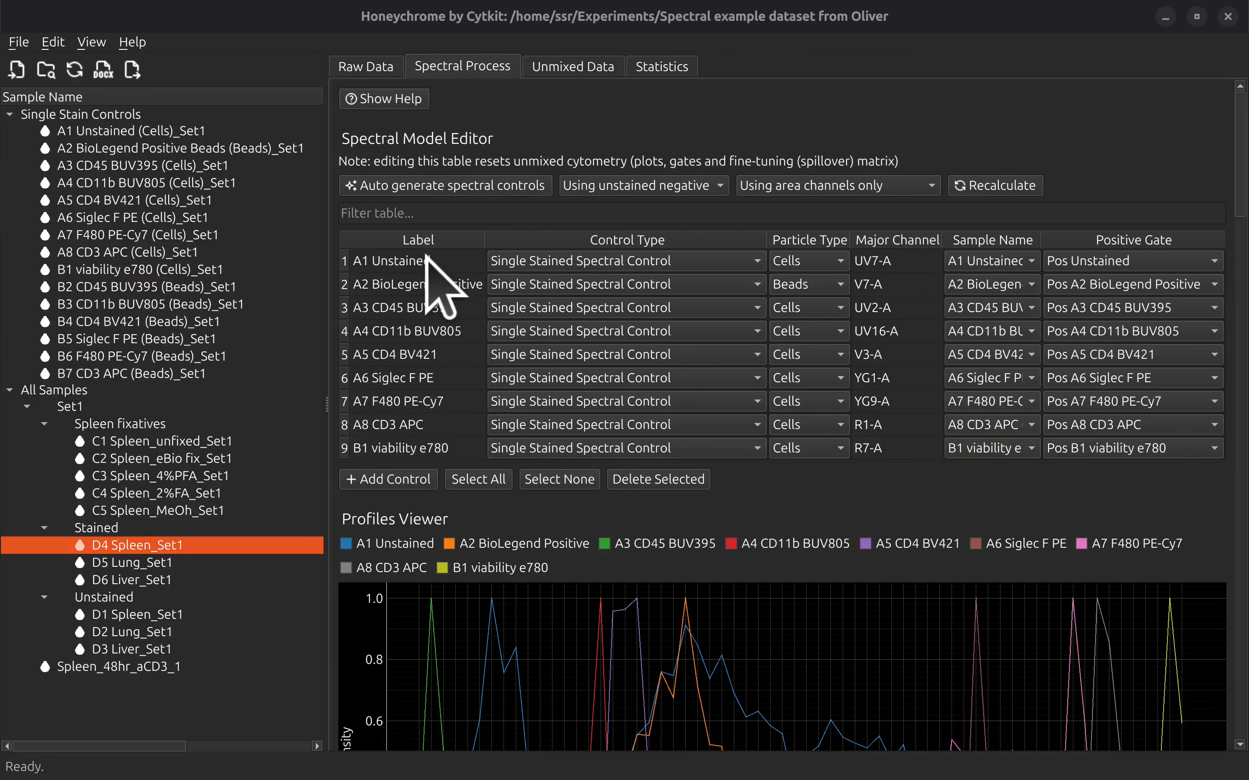
Step: View the individual spectral profiles of the A1 Unstained, A2 BioLegend Positive, A3 CD45 BUV395 and A4 CD11b BUV805 controls
{"action": "left_click", "coordinate": [440, 261]}
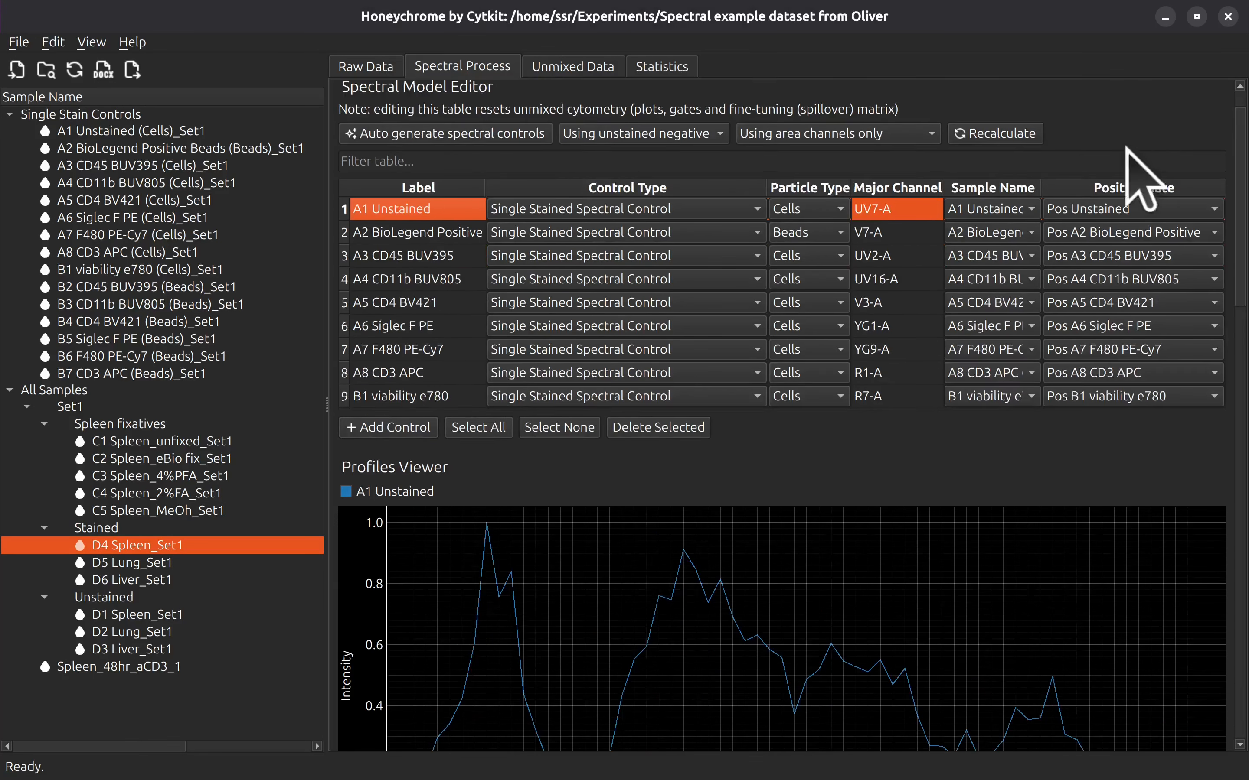
{"action": "scroll", "coordinate": [502, 265], "scroll_direction": "down", "scroll_amount": 2}
{"action": "left_click", "coordinate": [442, 180]}
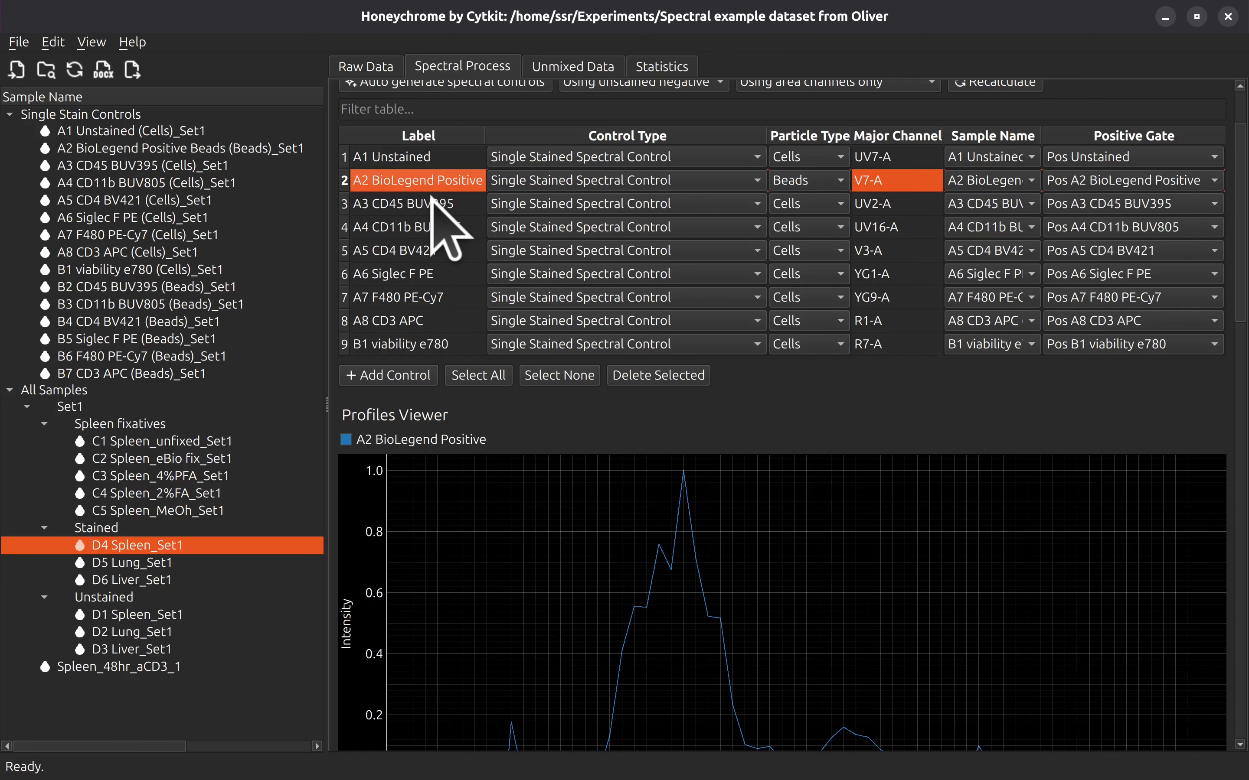
{"action": "left_click", "coordinate": [432, 201]}
{"action": "left_click", "coordinate": [441, 230]}
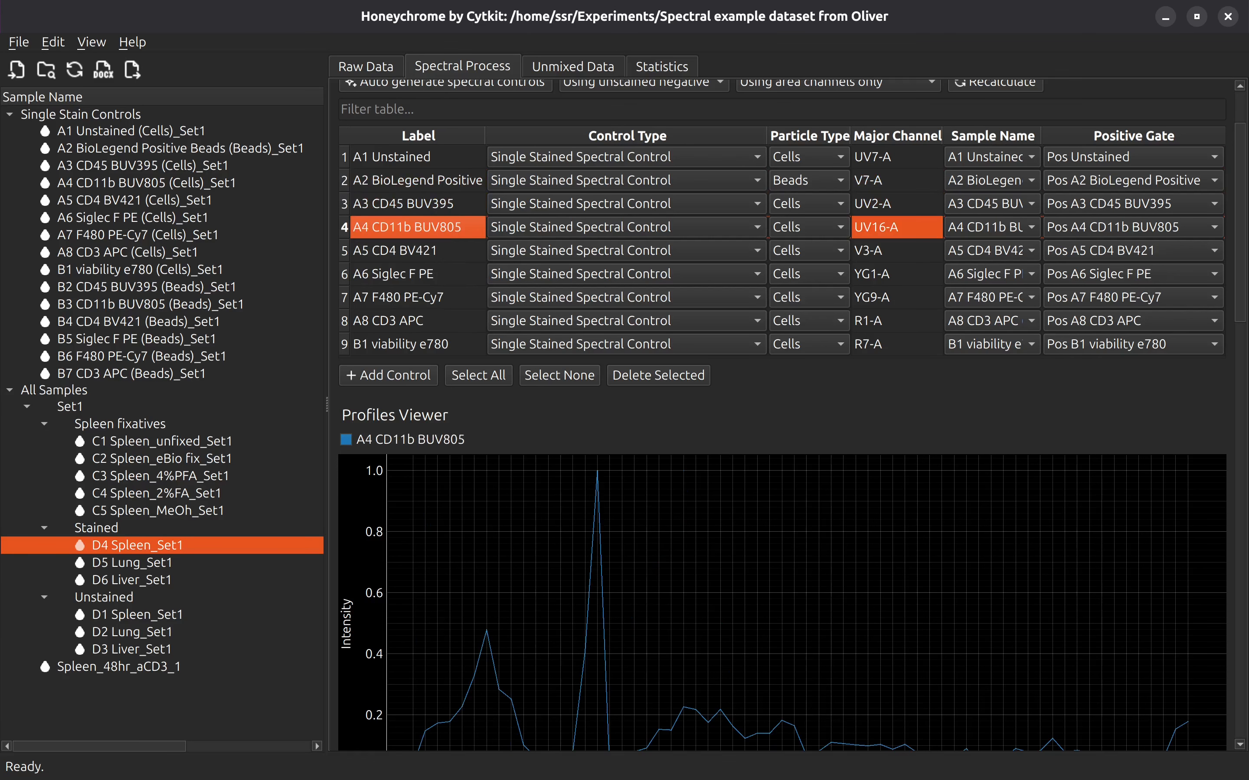
Step: Compare the A4 CD11b BUV805 NxN plots for D5 Lung and D4 Spleen, and set the NxN source gate to Singlets
{"action": "left_click_drag", "start_coordinate": [1238, 204], "coordinate": [1243, 691]}
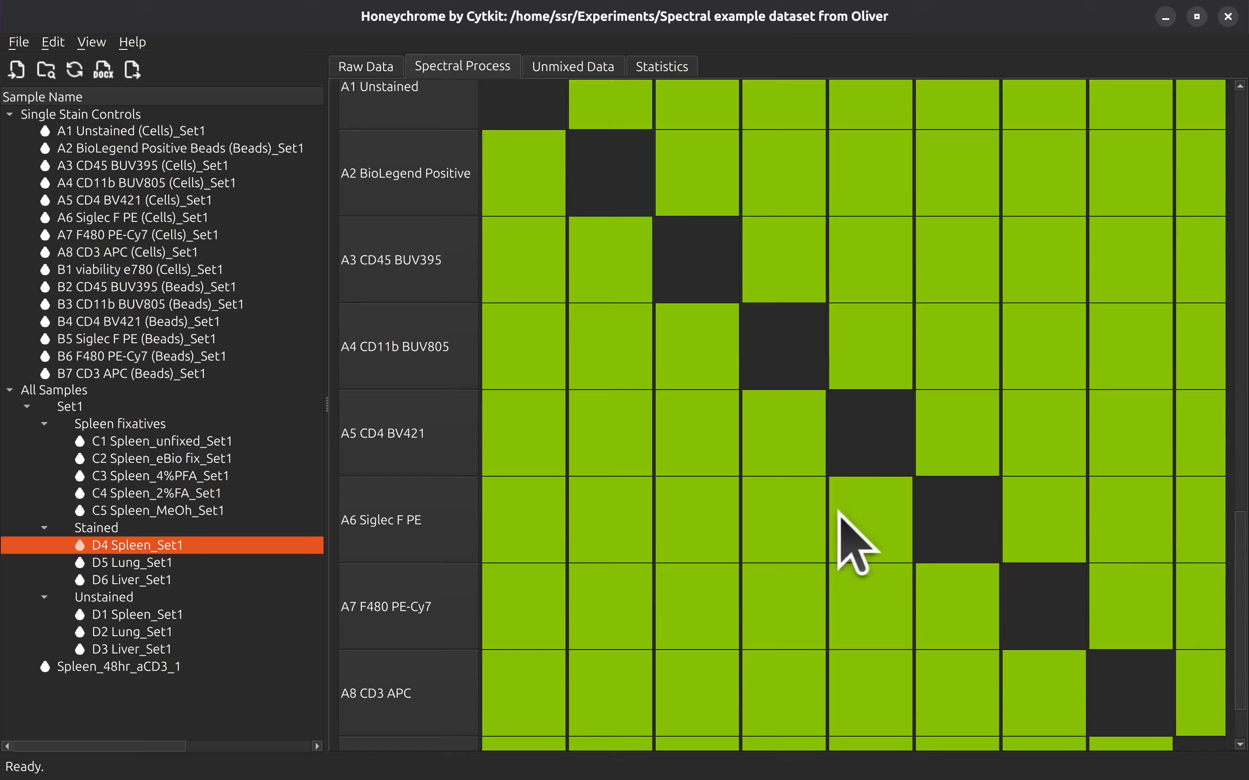
{"action": "left_click", "coordinate": [154, 563]}
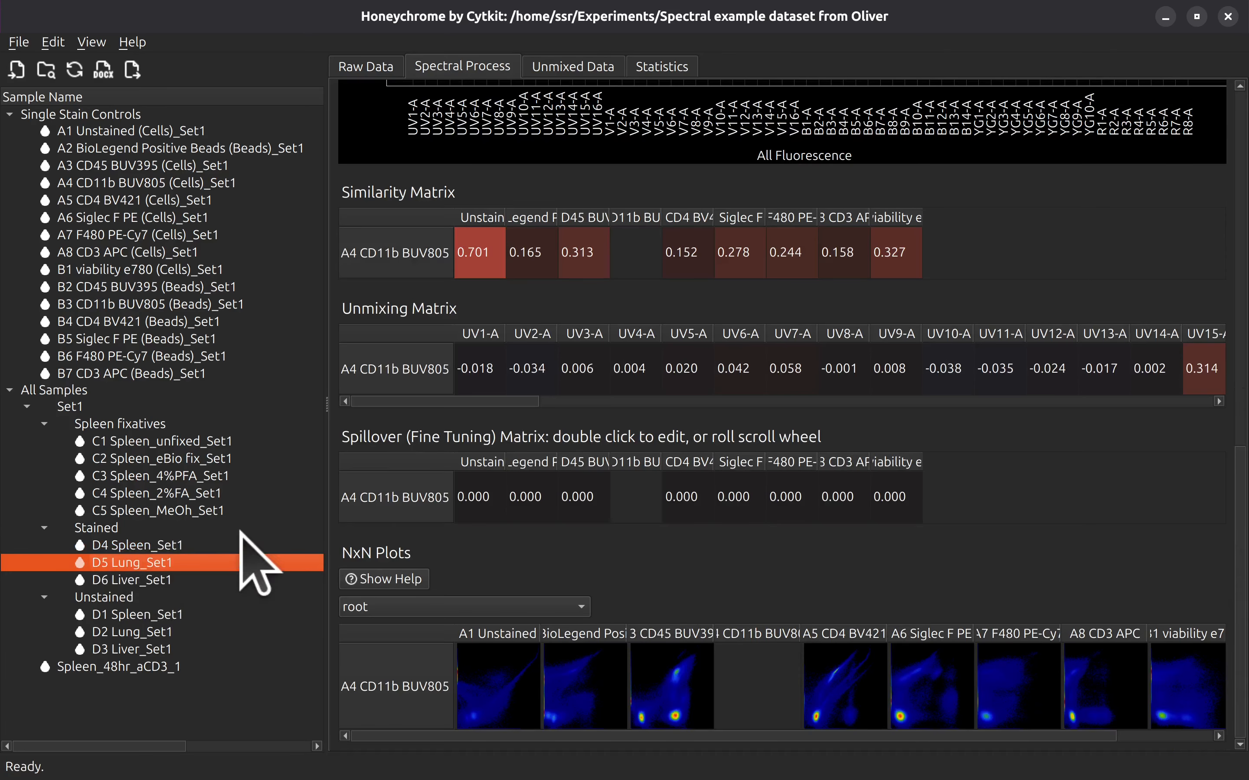
{"action": "left_click", "coordinate": [155, 545]}
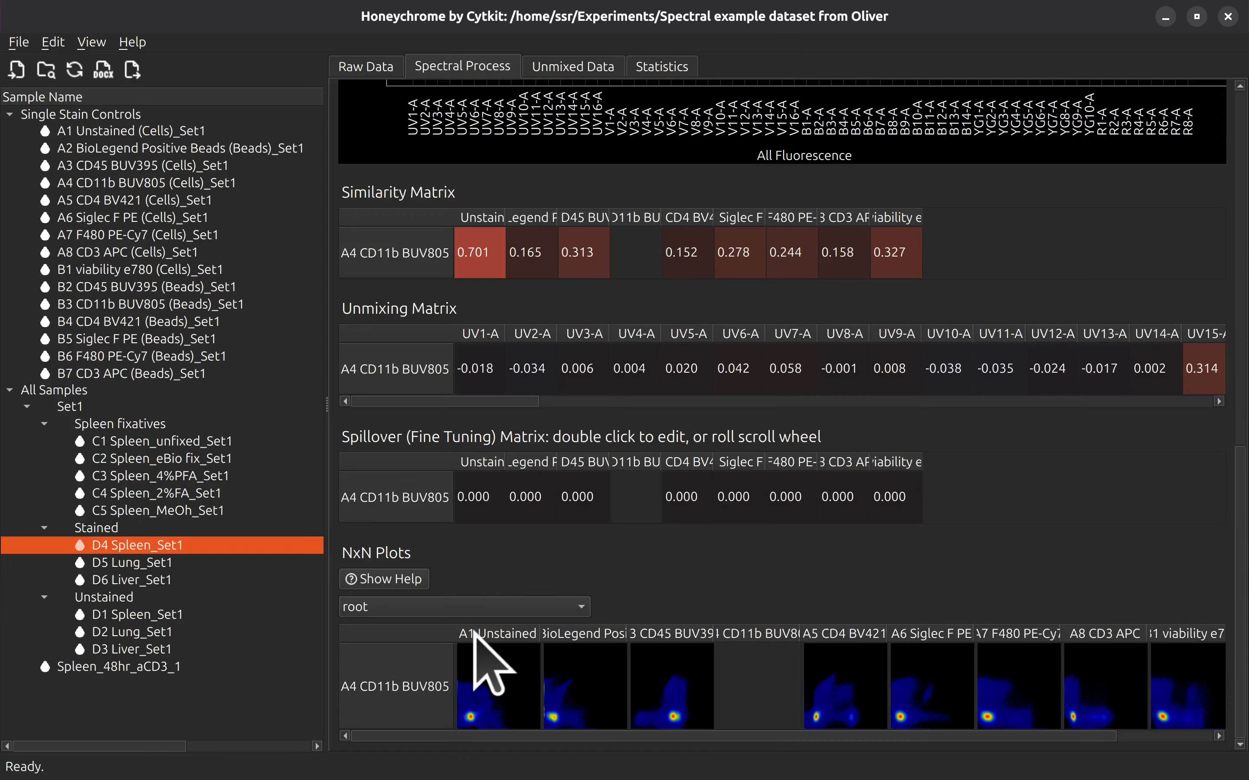
{"action": "left_click", "coordinate": [464, 607]}
{"action": "left_click", "coordinate": [403, 633]}
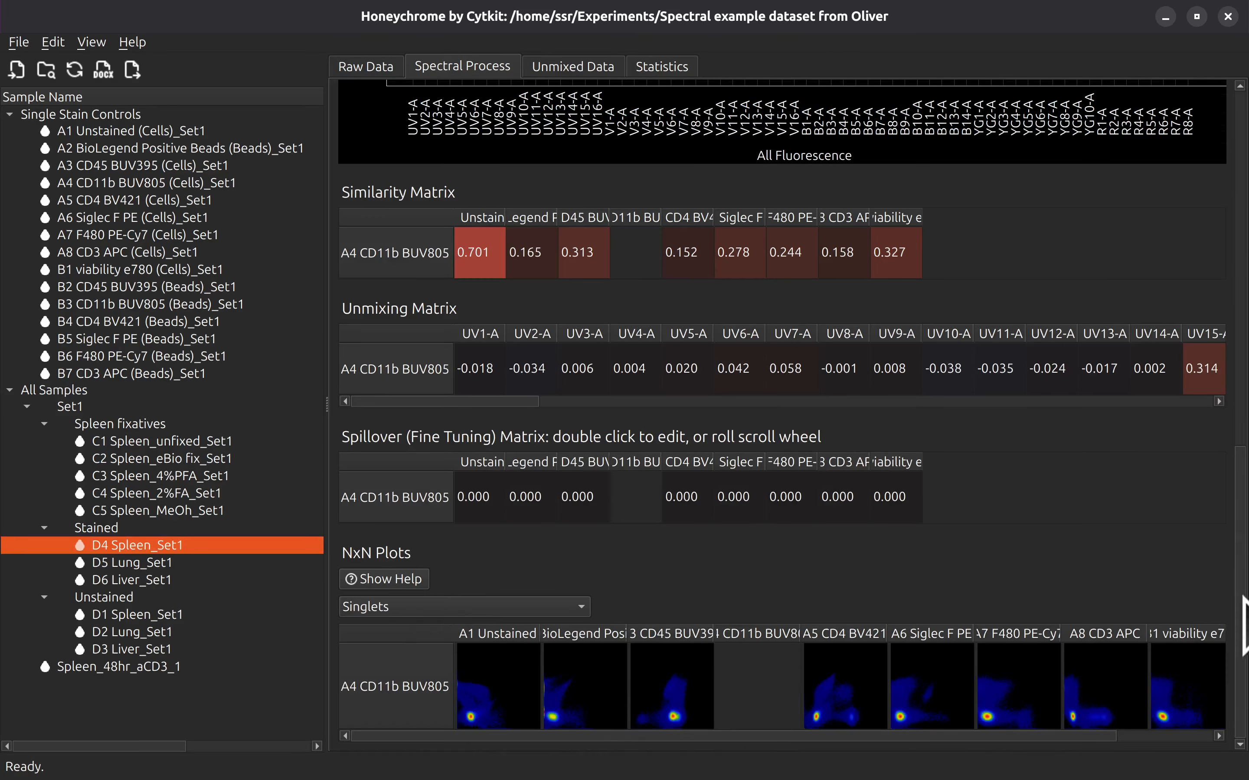
{"action": "left_click_drag", "start_coordinate": [1244, 533], "coordinate": [1227, 163]}
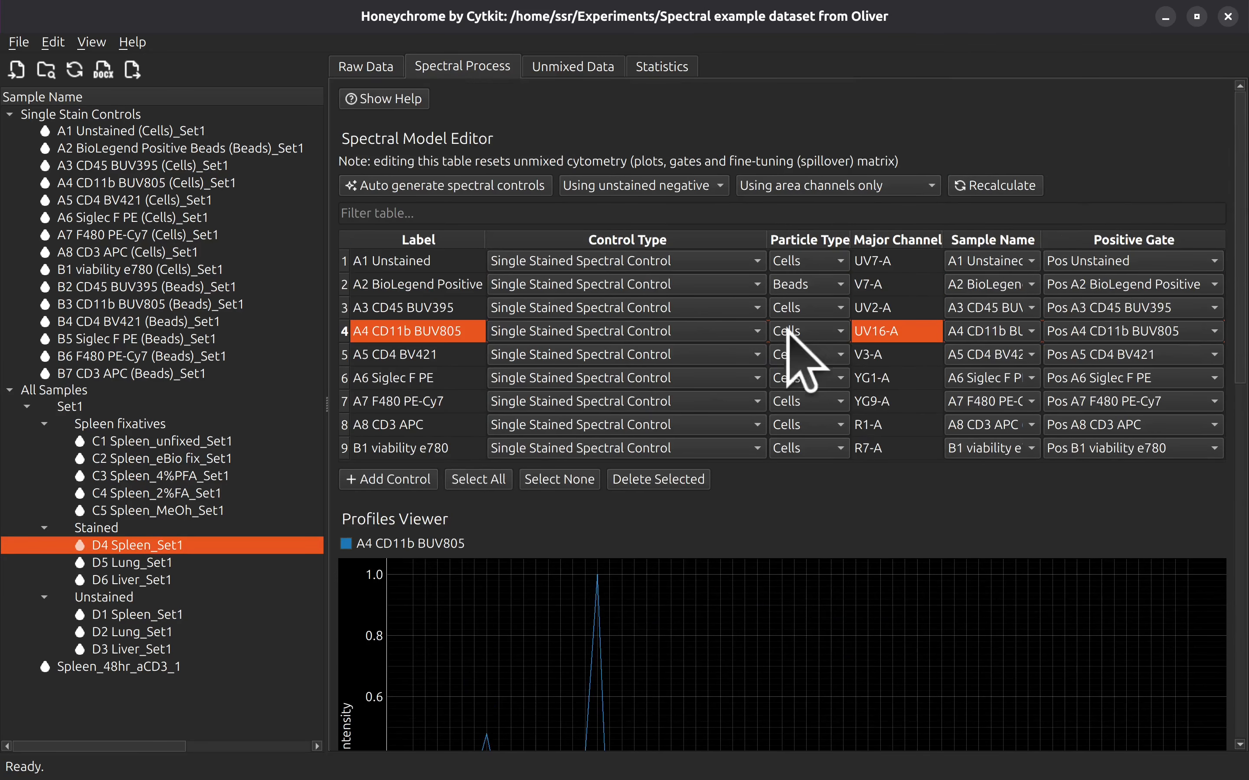
{"action": "left_click_drag", "start_coordinate": [1238, 220], "coordinate": [1222, 268]}
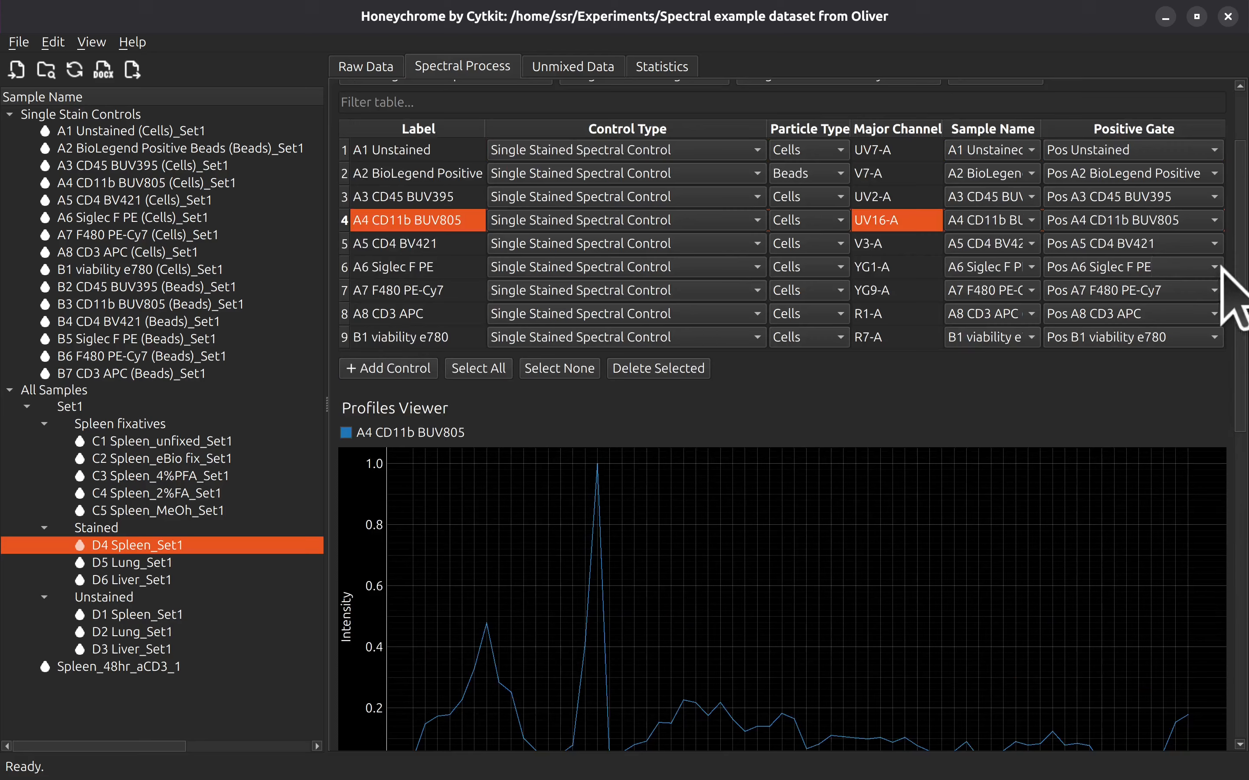
{"action": "left_click", "coordinate": [612, 219]}
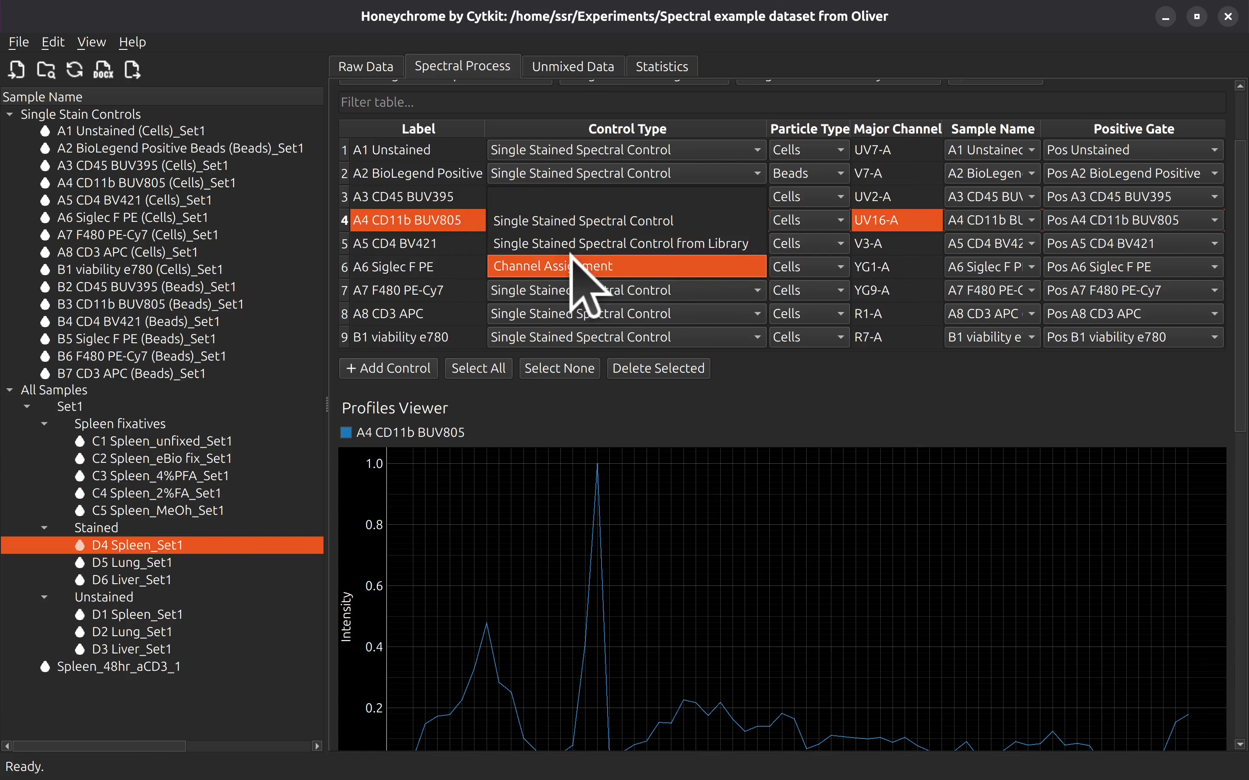
{"action": "left_click", "coordinate": [651, 243]}
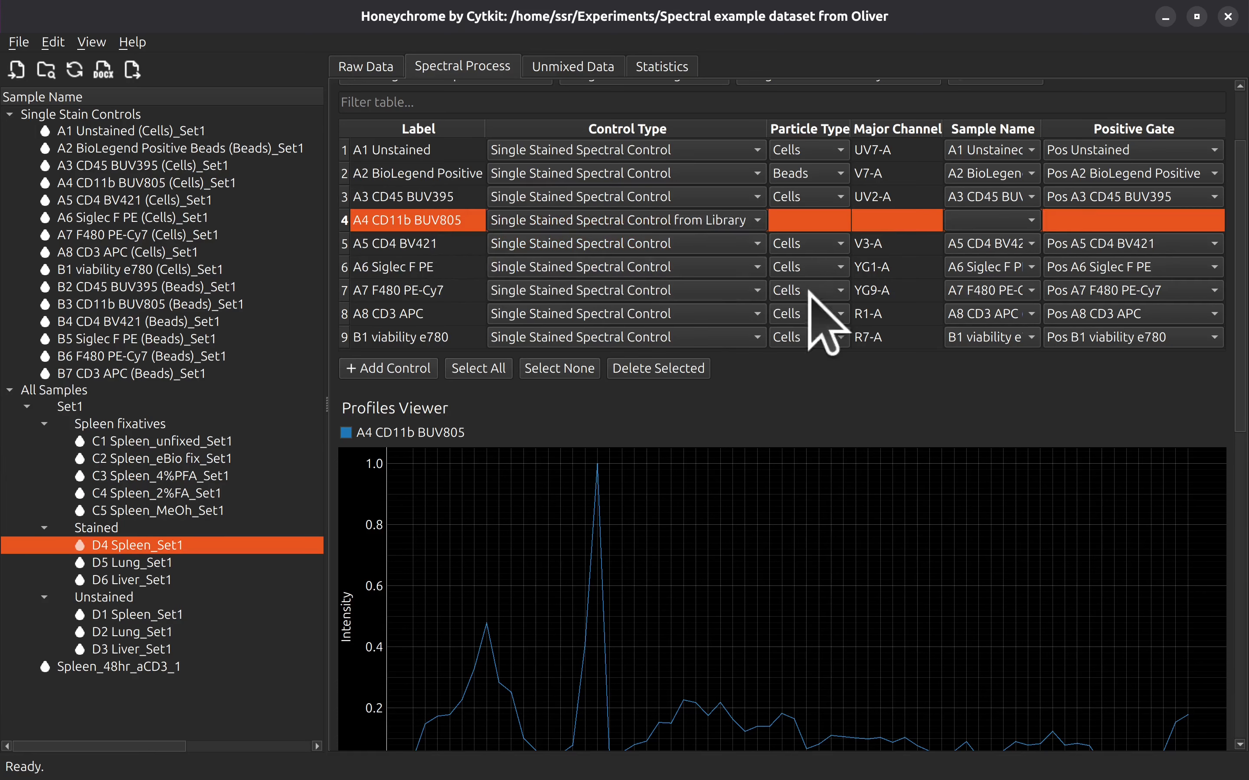
{"action": "left_click", "coordinate": [1026, 216]}
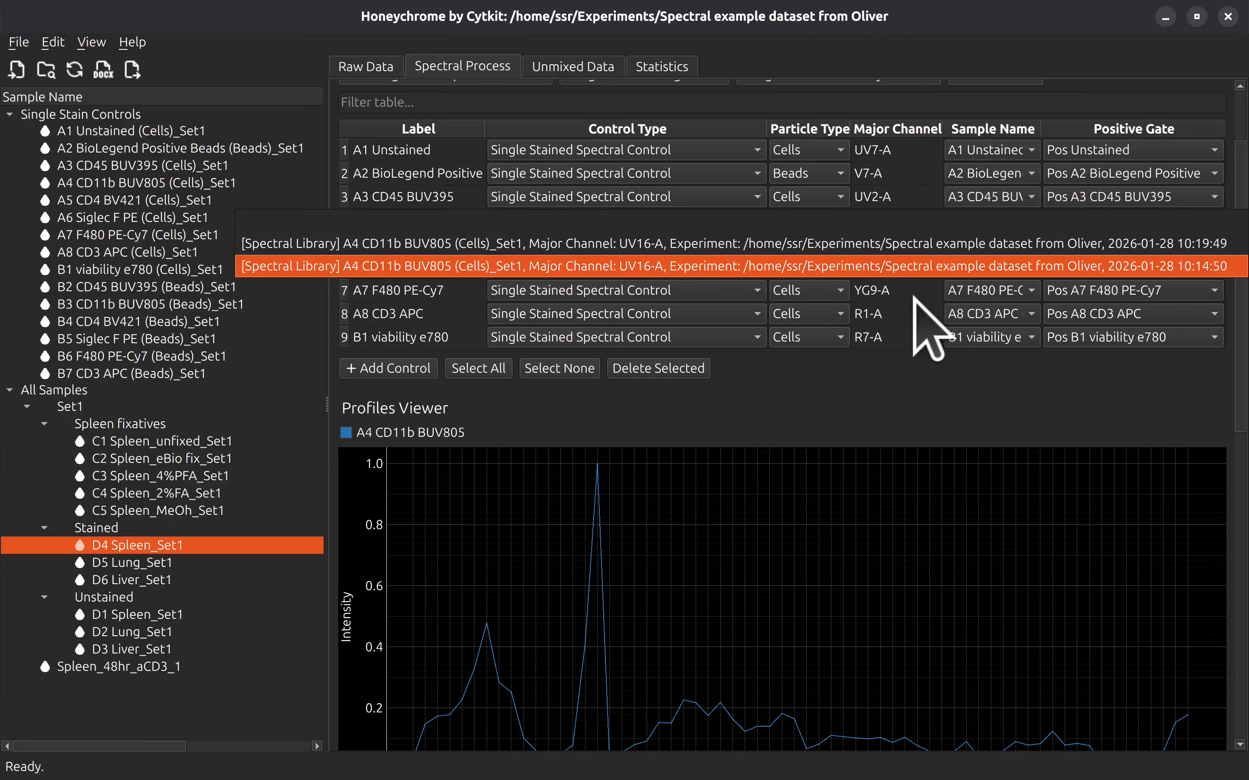
{"action": "left_click", "coordinate": [916, 246]}
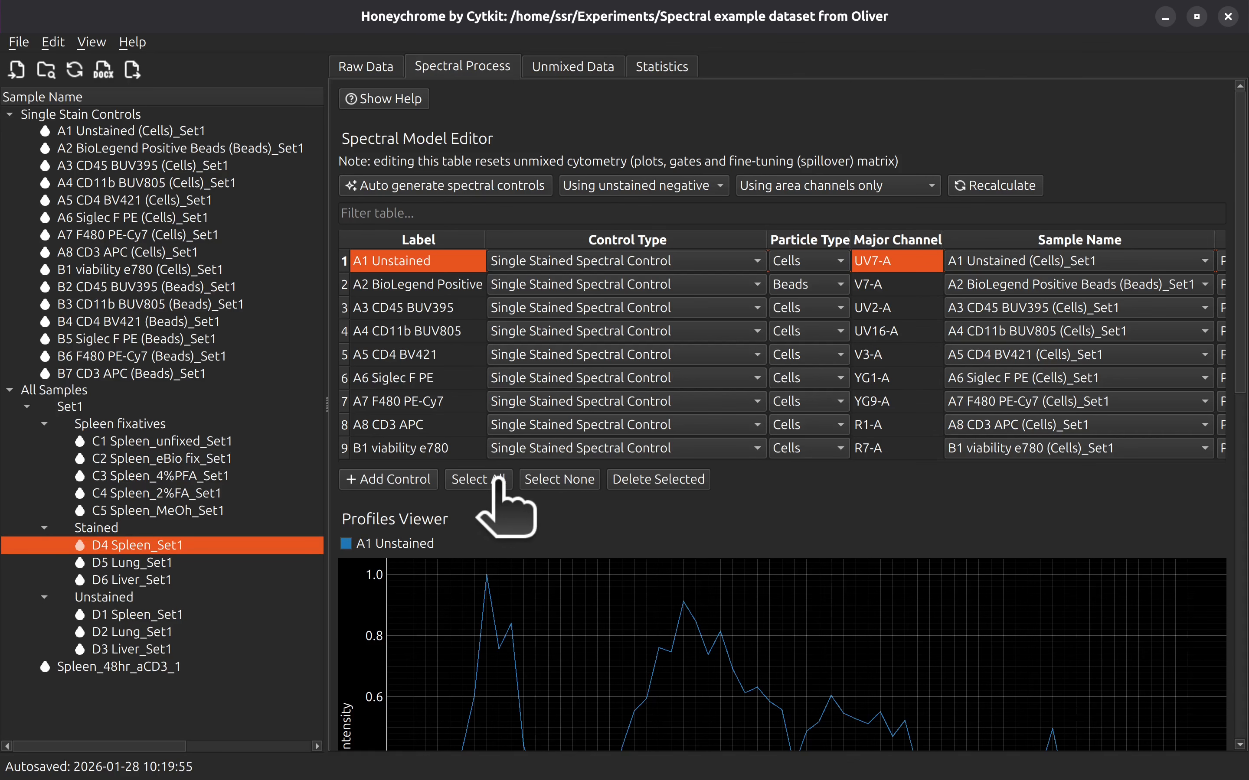
Step: Clear the control selection and examine the full NxN plot grid for the D4 Spleen sample
{"action": "left_click", "coordinate": [528, 480]}
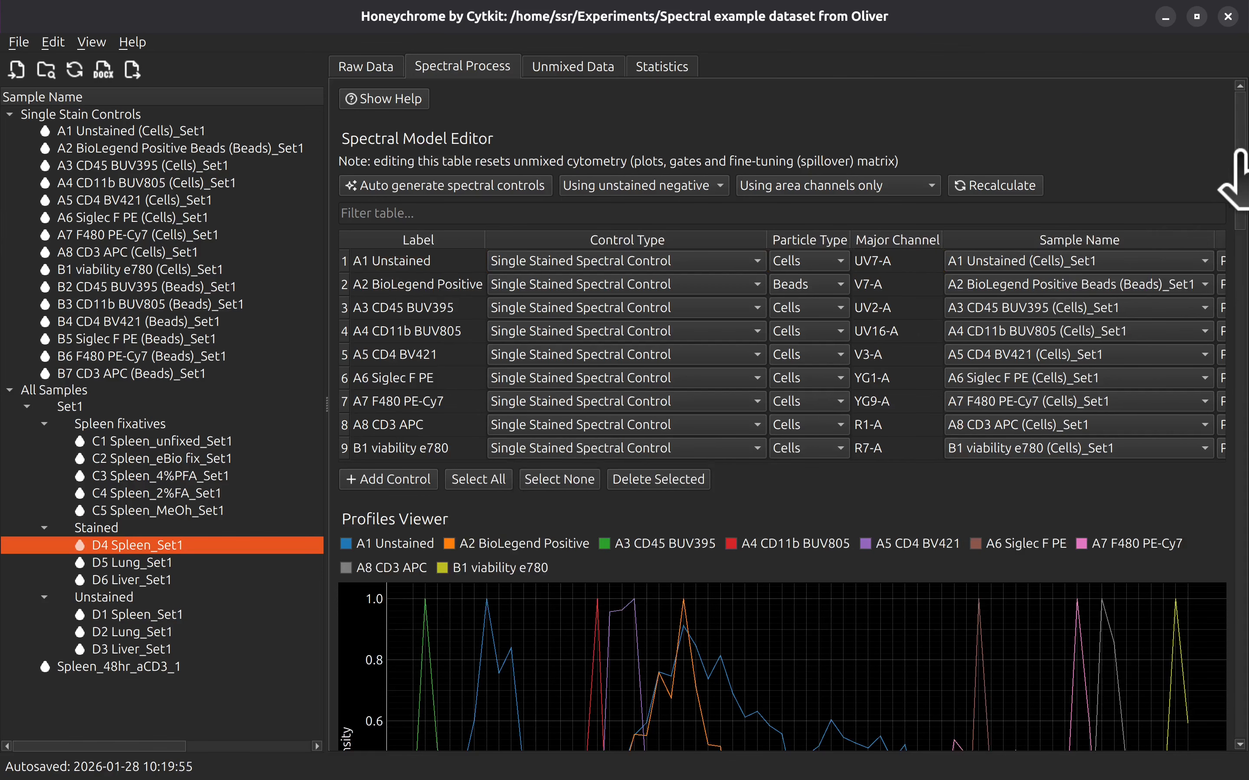
{"action": "left_click_drag", "start_coordinate": [1239, 154], "coordinate": [1236, 681]}
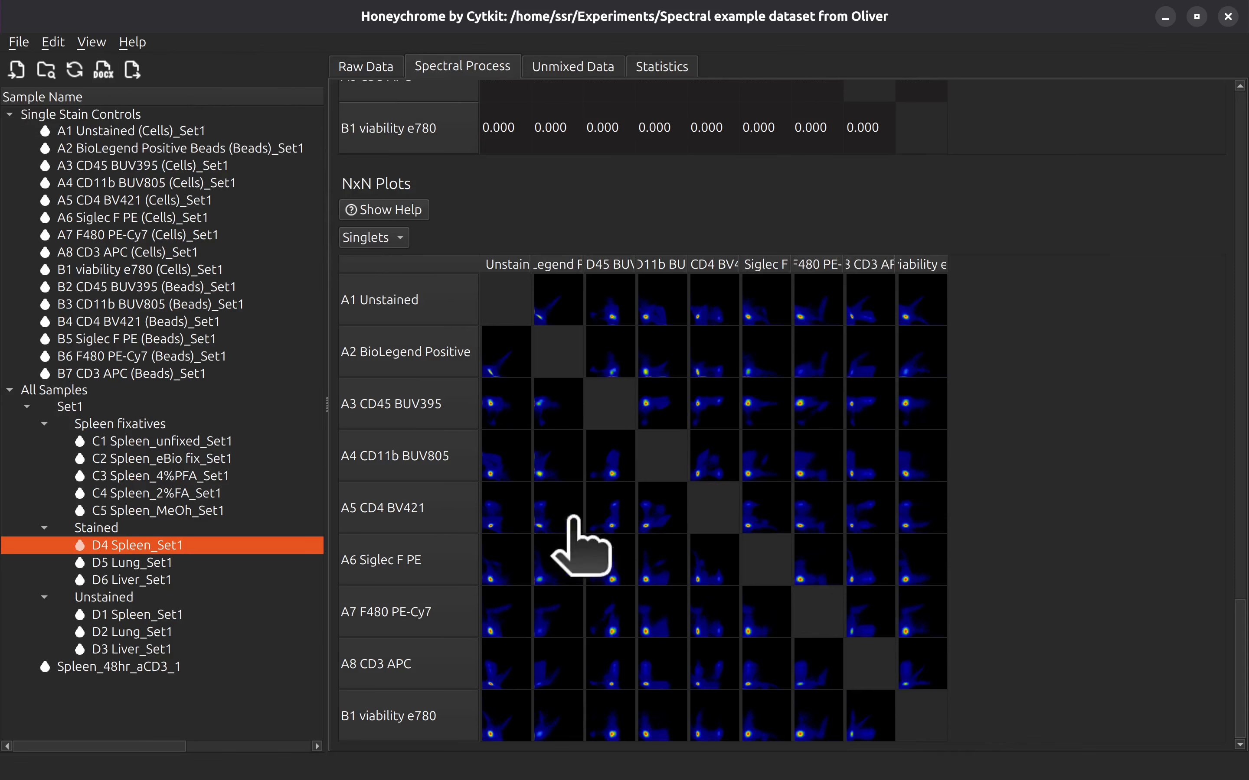
{"action": "scroll", "coordinate": [1086, 535], "scroll_direction": "up", "scroll_amount": 1}
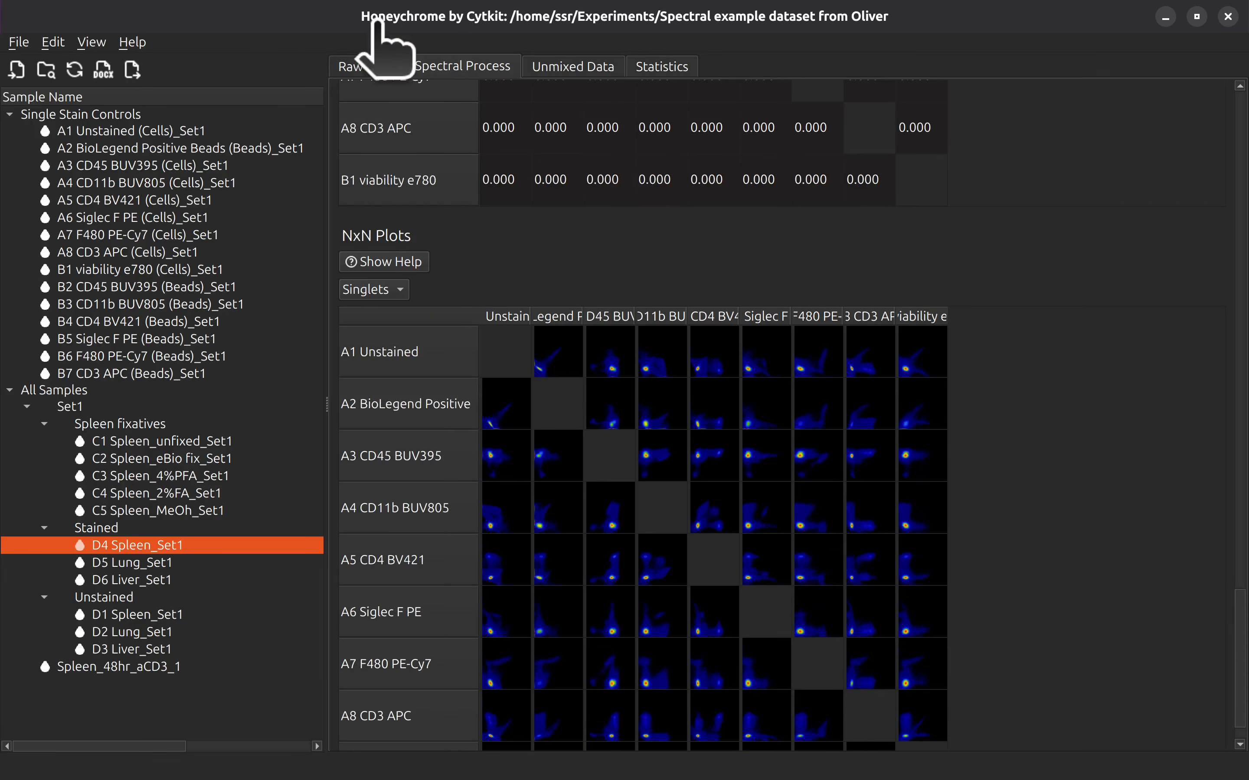
Step: Select the A8 CD3 APC control and fine-tune its spillover to -0.010 for A6 Siglec F PE and -0.004 for A1 Unstained
{"action": "scroll", "coordinate": [1103, 539], "scroll_direction": "up", "scroll_amount": 1}
{"action": "scroll", "coordinate": [1232, 329], "scroll_direction": "up", "scroll_amount": 15}
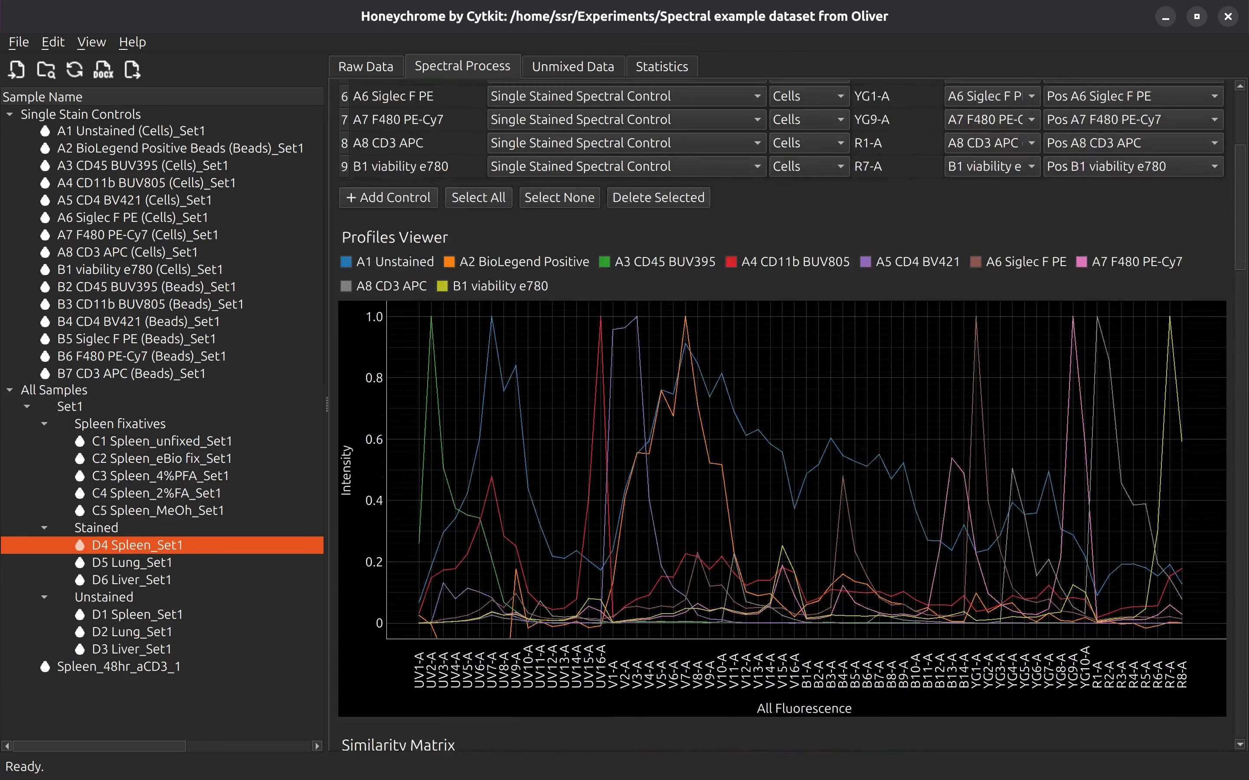
{"action": "left_click", "coordinate": [391, 199]}
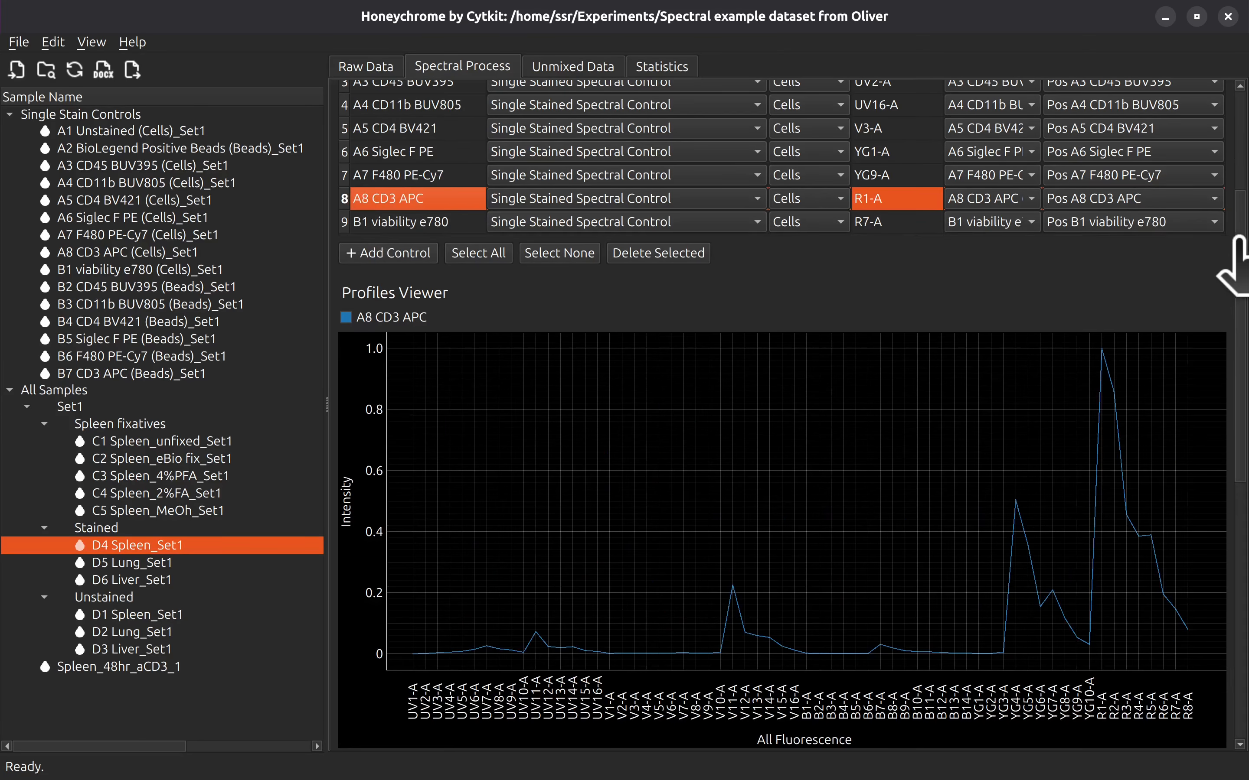
{"action": "left_click_drag", "start_coordinate": [1234, 266], "coordinate": [1240, 726]}
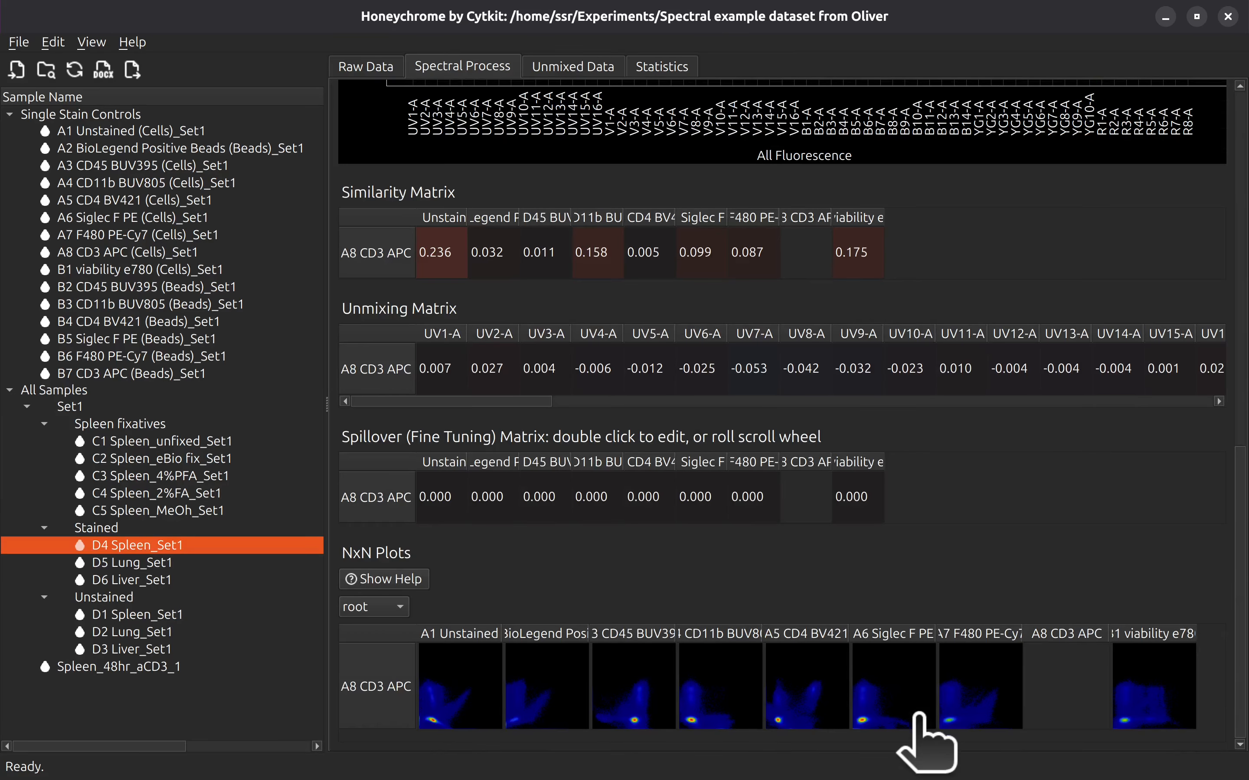
{"action": "scroll", "coordinate": [921, 718], "scroll_direction": "down", "scroll_amount": 1}
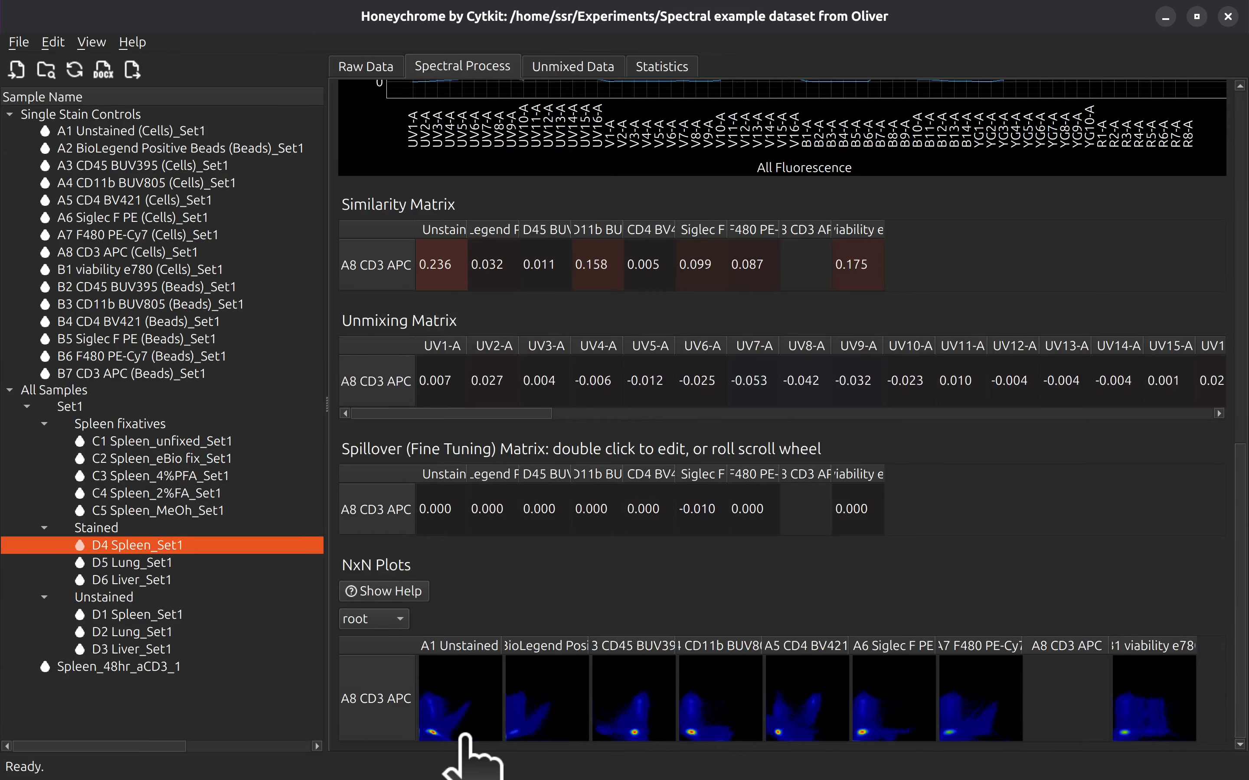
{"action": "scroll", "coordinate": [470, 720], "scroll_direction": "down", "scroll_amount": 2}
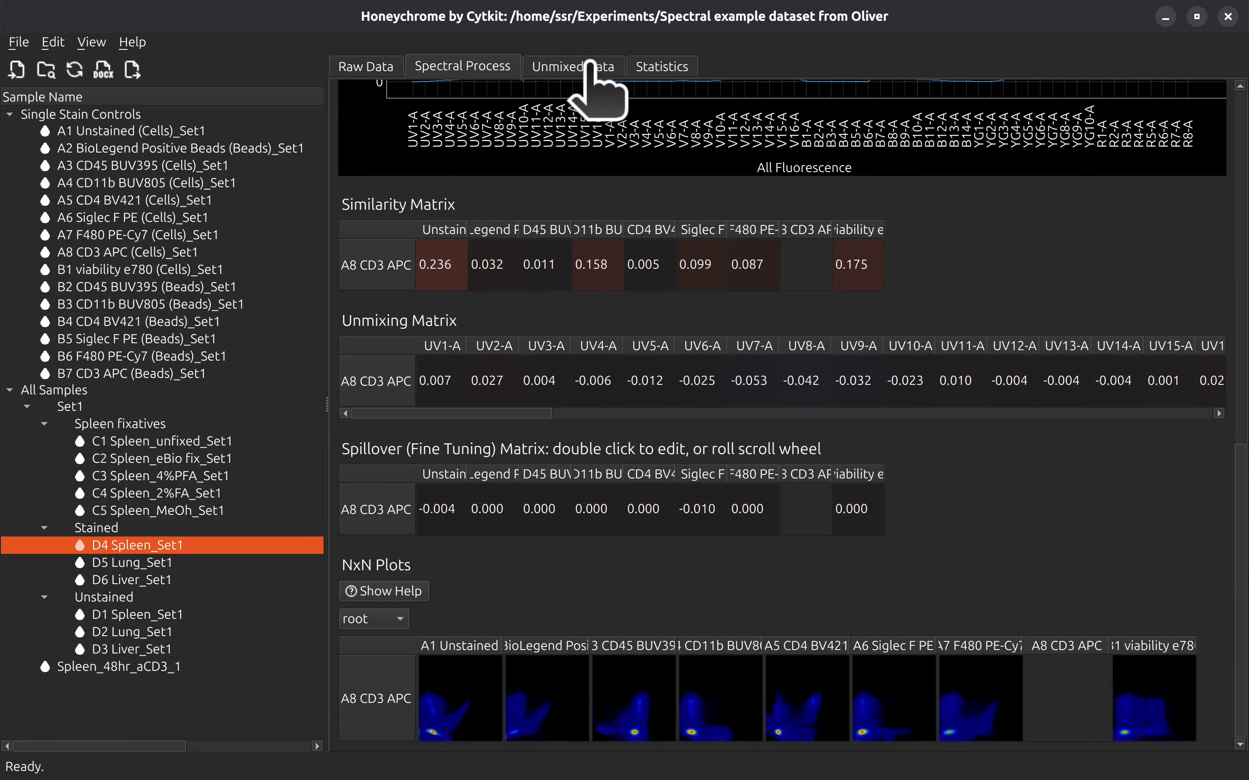
Step: In the unmixed data, delete the SSC-A versus FSC-A plot whose source gate is Cells
{"action": "left_click", "coordinate": [590, 62]}
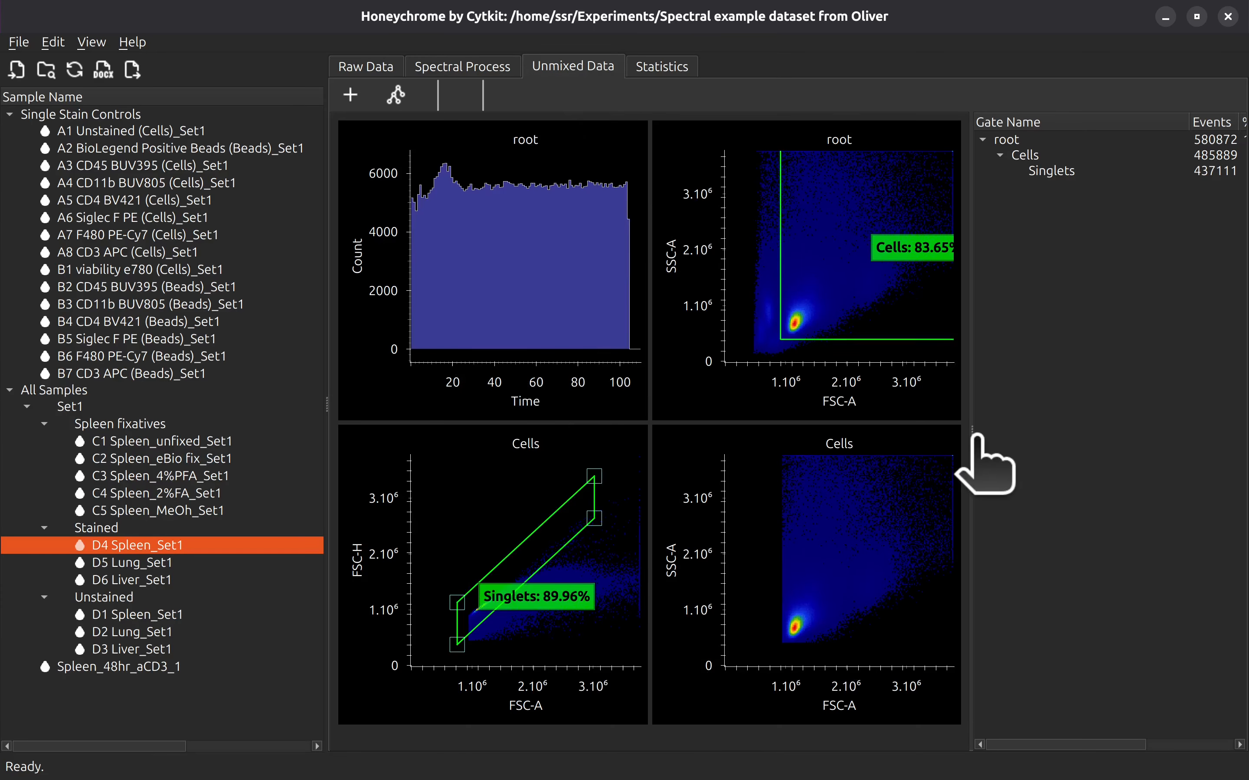
{"action": "left_click", "coordinate": [835, 549]}
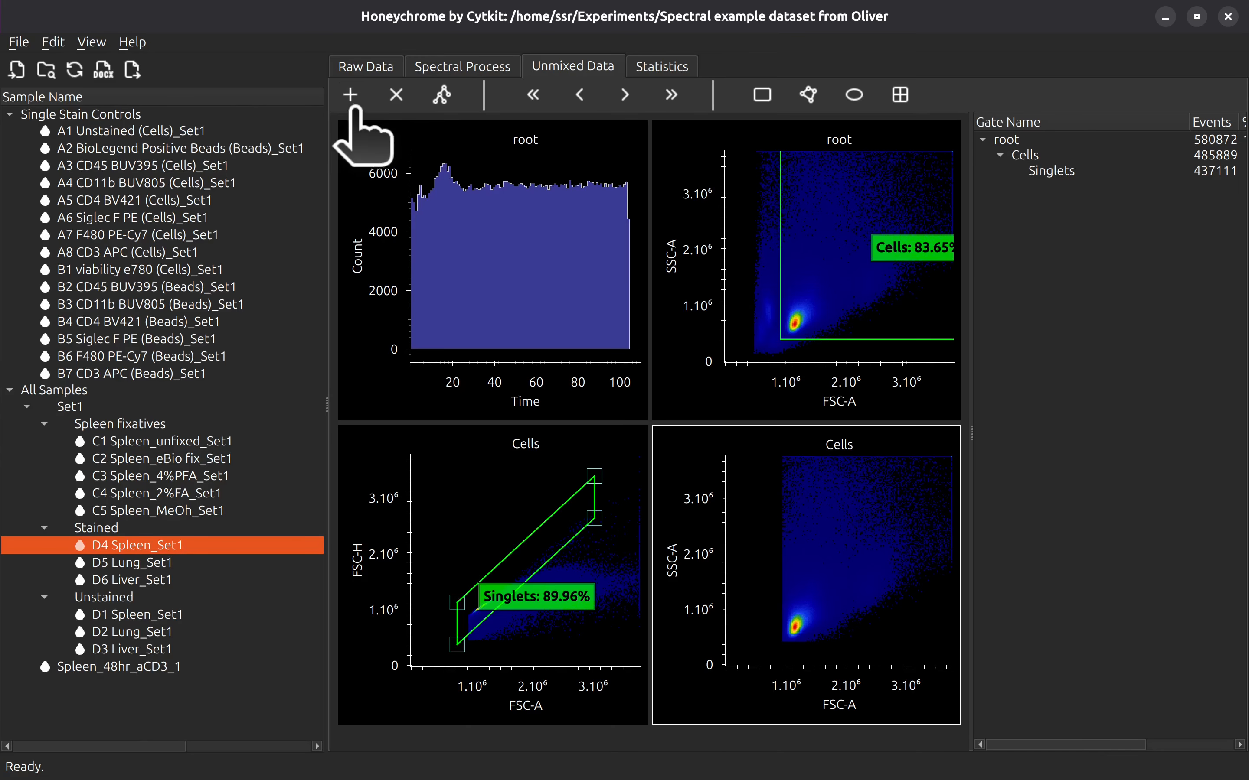
{"action": "left_click", "coordinate": [396, 95]}
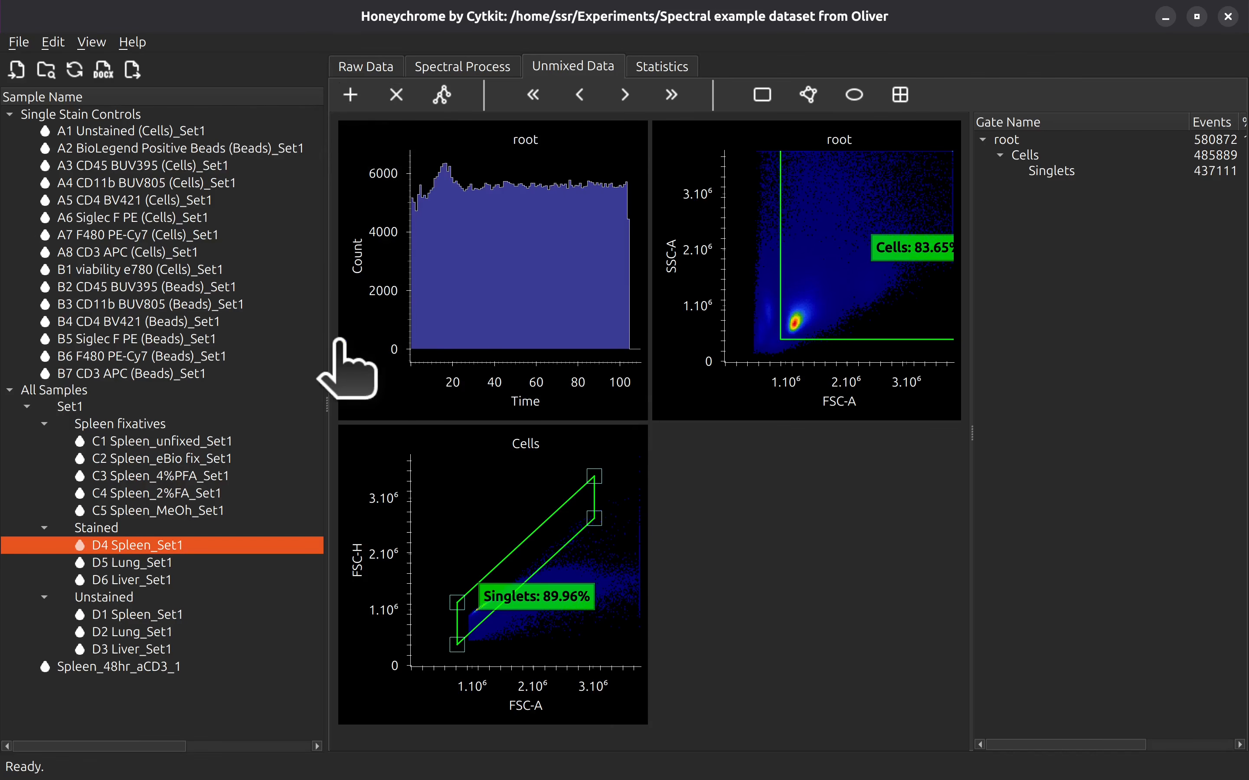
Step: Create a new histogram plot of Count against B1 viability e780 for the unmixed data
{"action": "left_click", "coordinate": [351, 93]}
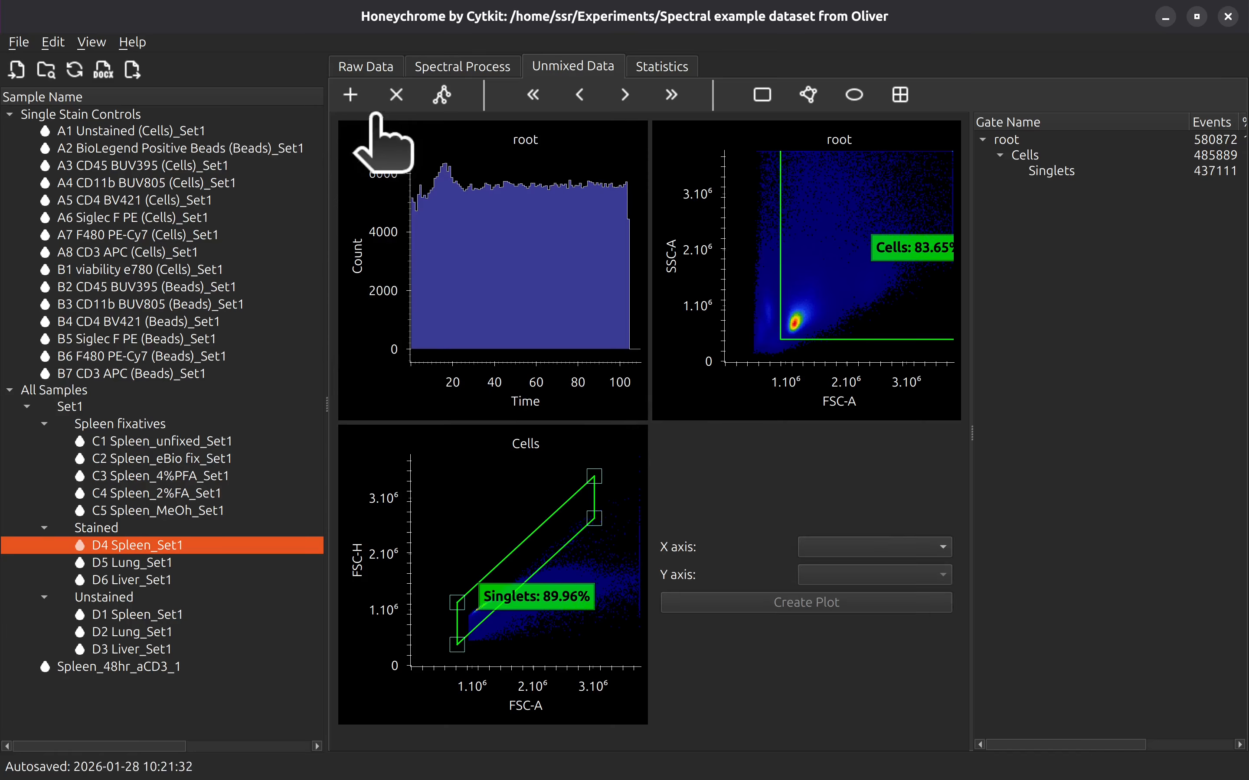
{"action": "left_click", "coordinate": [881, 547]}
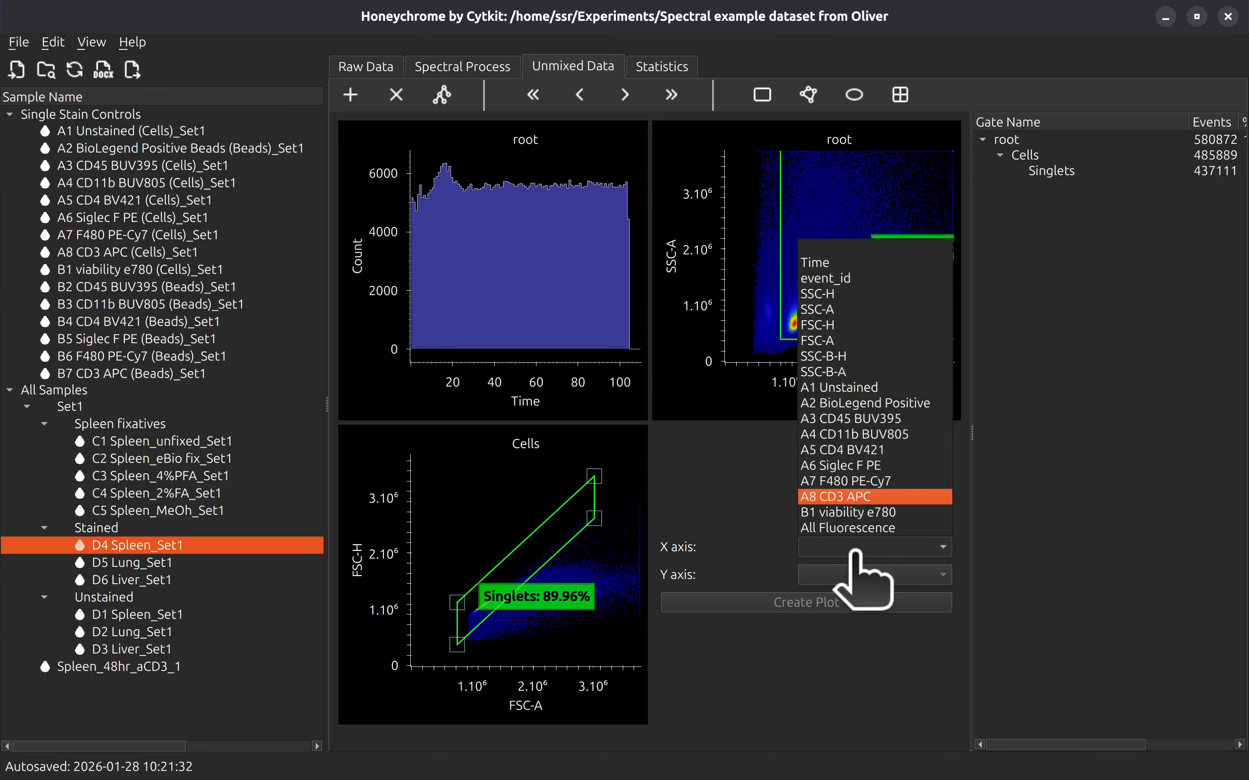
{"action": "left_click", "coordinate": [870, 512]}
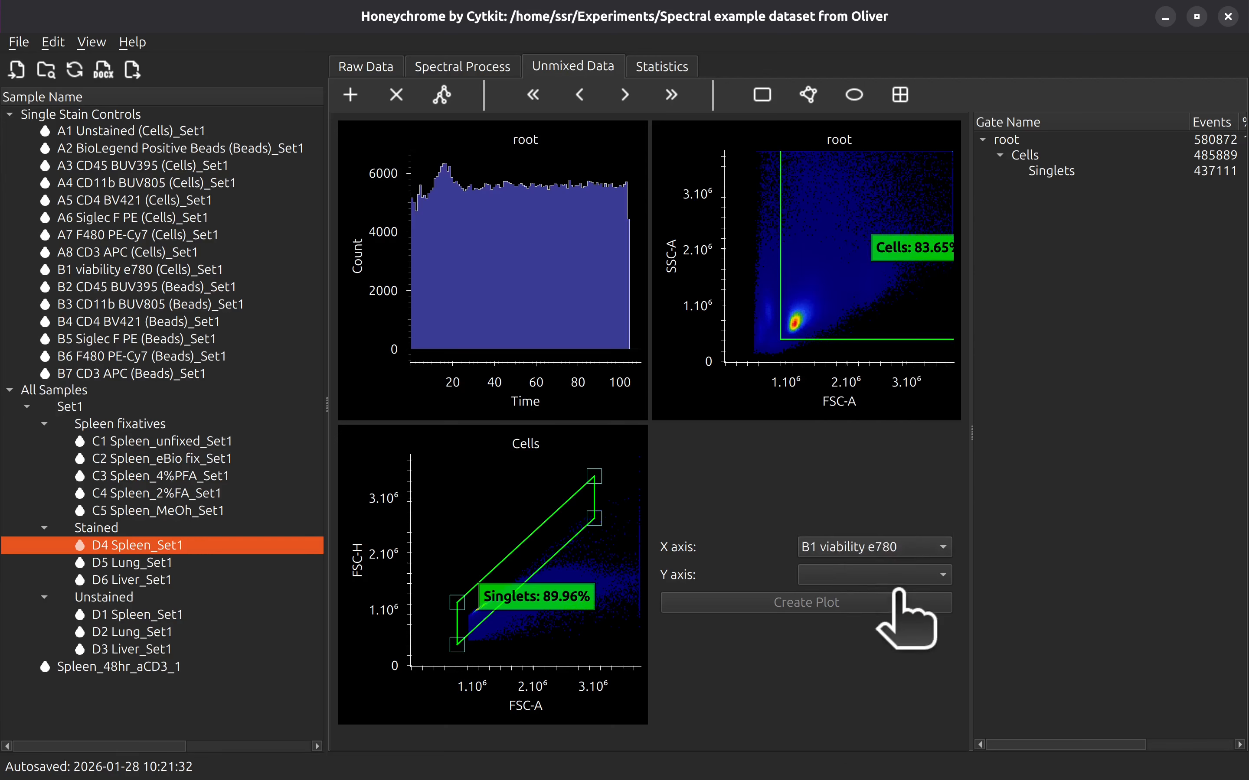
{"action": "left_click", "coordinate": [876, 575]}
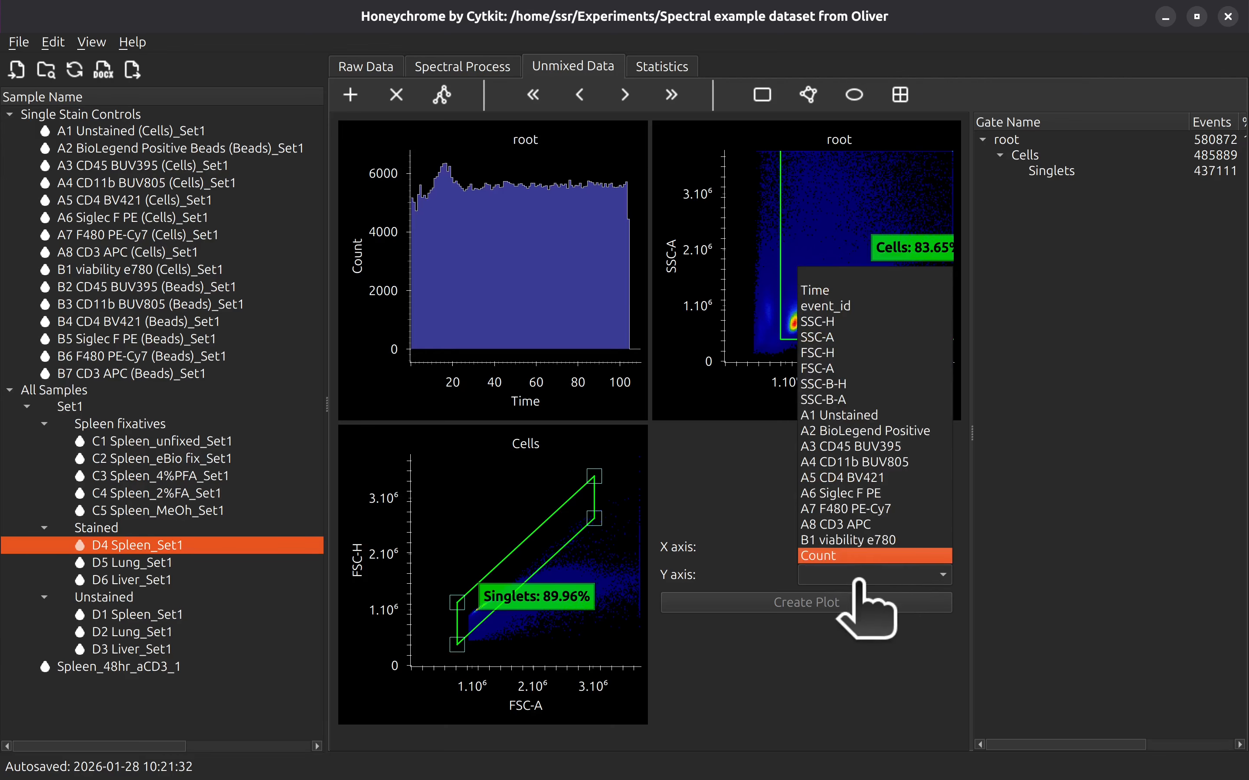
{"action": "left_click", "coordinate": [859, 555]}
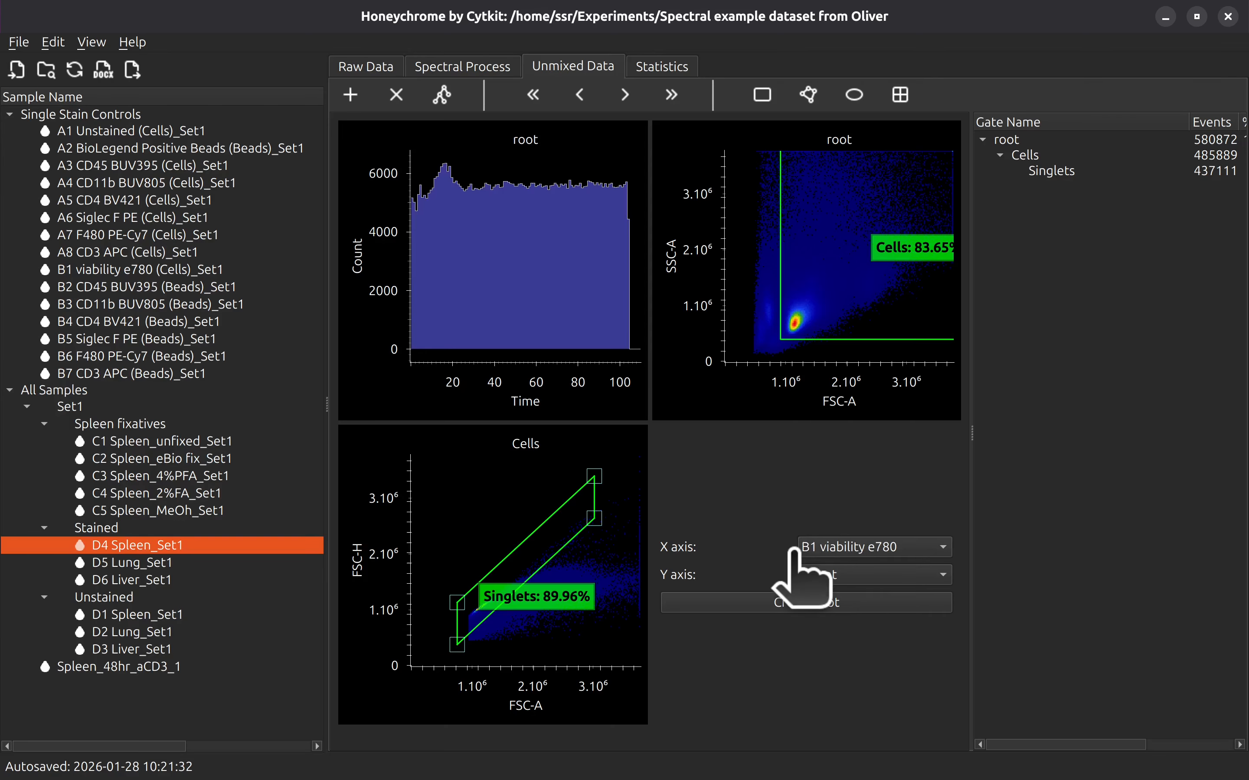
{"action": "left_click", "coordinate": [840, 604]}
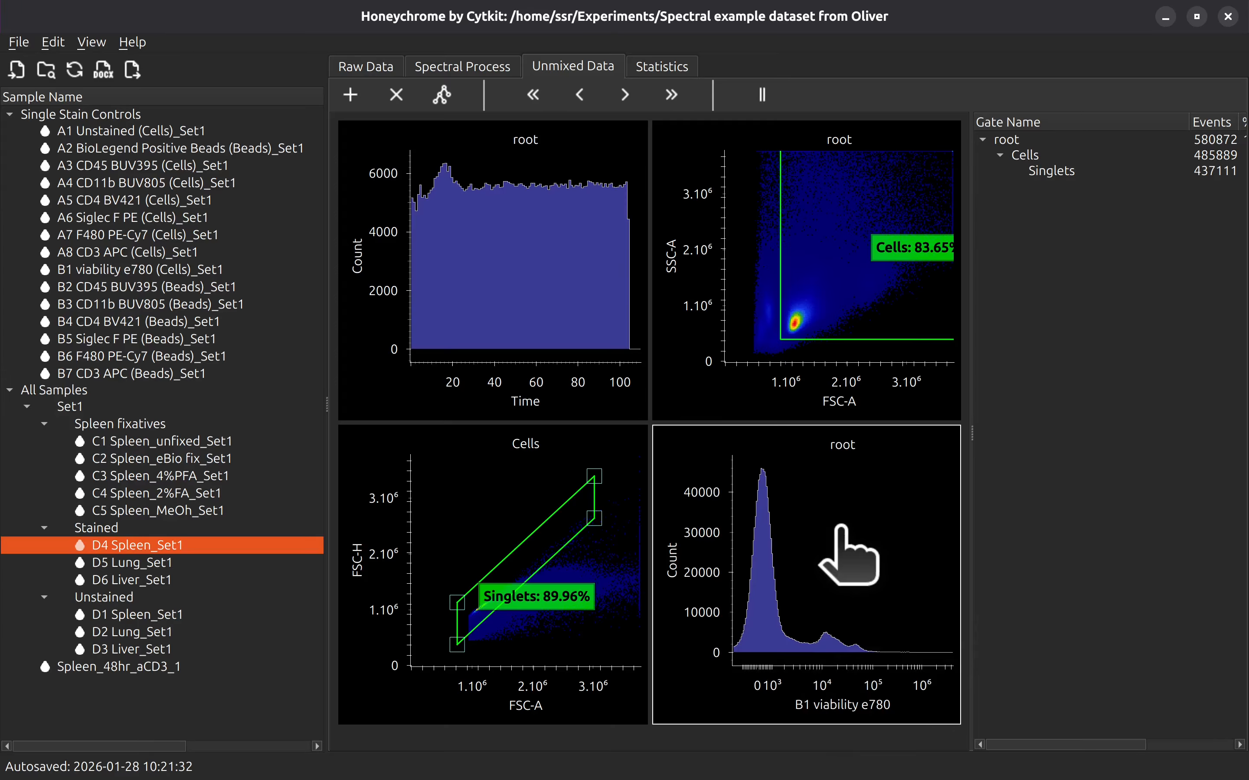
Step: Add a range gate around the main low-viability-dye peak, reposition its label and rename the gate Viable
{"action": "left_click", "coordinate": [766, 95]}
{"action": "left_click_drag", "start_coordinate": [854, 573], "coordinate": [776, 588]}
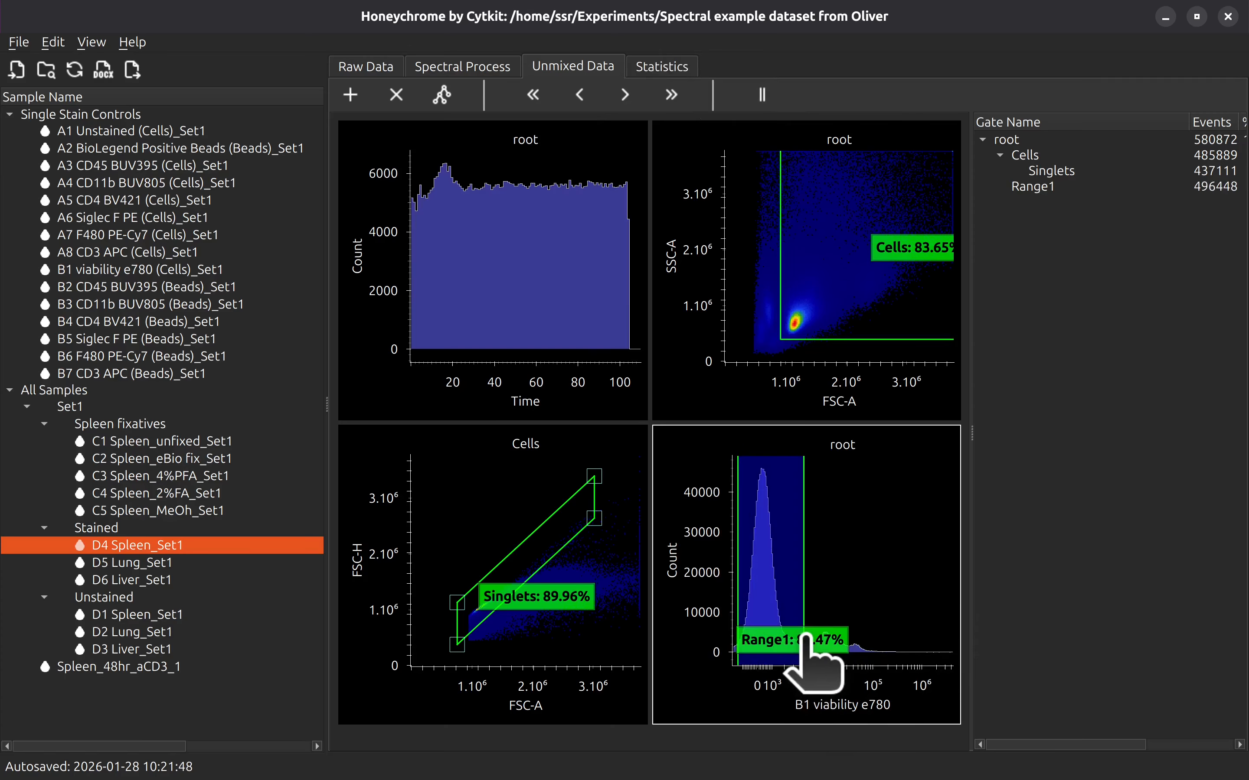
{"action": "left_click_drag", "start_coordinate": [805, 637], "coordinate": [846, 545]}
{"action": "double_click", "coordinate": [866, 547]}
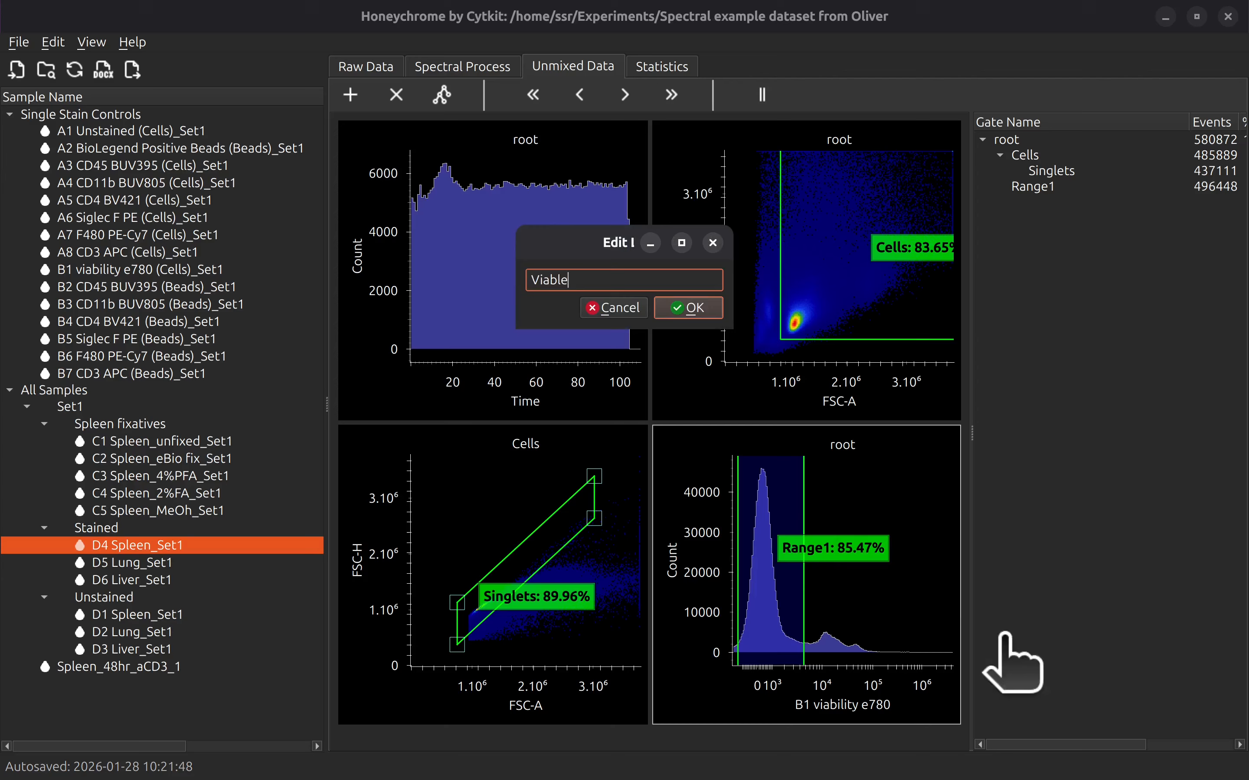
{"action": "left_click", "coordinate": [691, 308]}
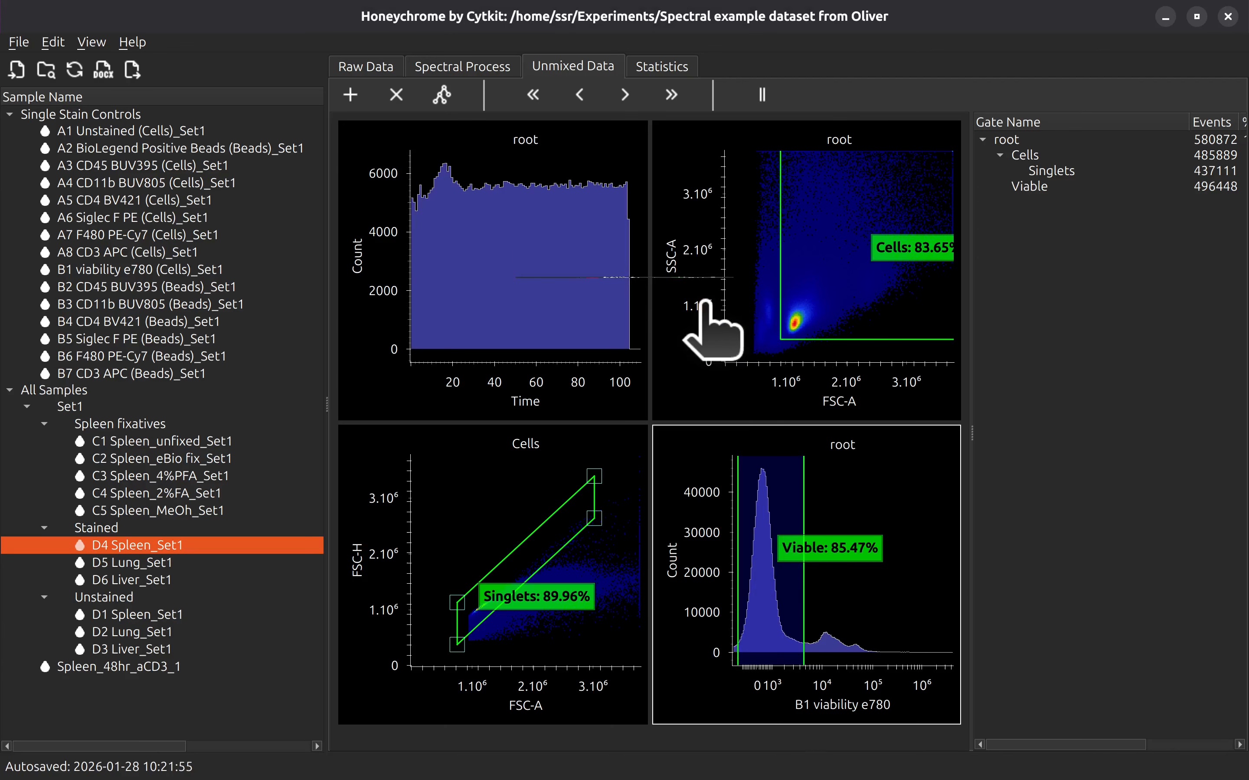
Step: Change the source gate of the B1 viability e780 histogram from root to Singlets
{"action": "right_click", "coordinate": [786, 509]}
{"action": "left_click", "coordinate": [902, 474]}
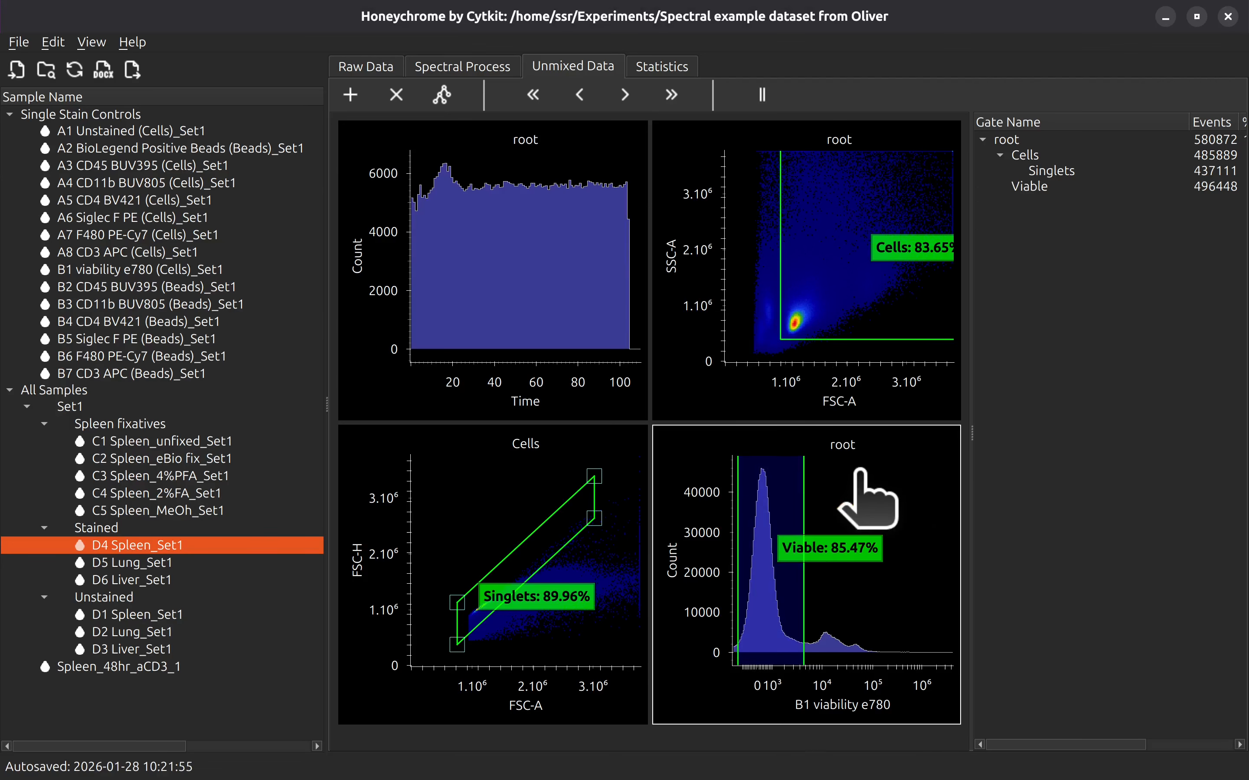
{"action": "left_click", "coordinate": [852, 449]}
{"action": "left_click", "coordinate": [925, 511]}
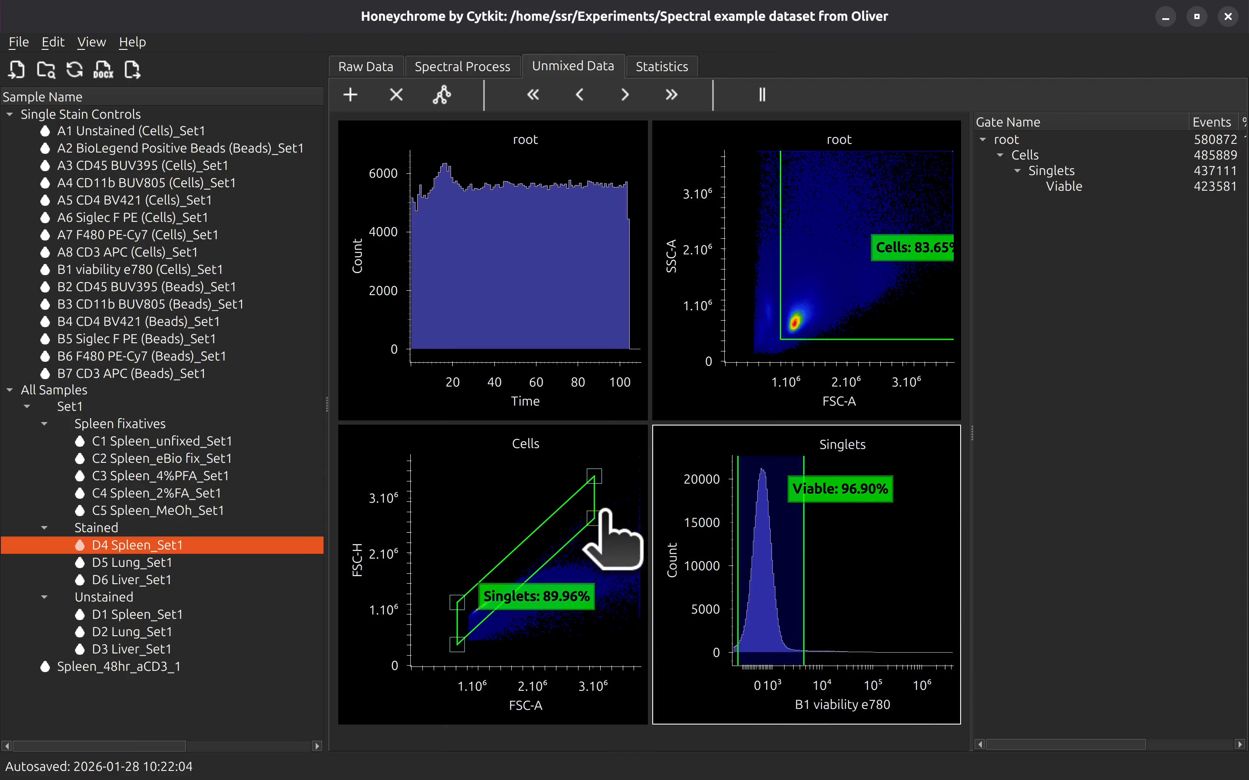
Step: Enlarge the Singlets gate by moving its lower-right vertex outward, and create a new plot from that gate
{"action": "left_click_drag", "start_coordinate": [594, 518], "coordinate": [621, 535]}
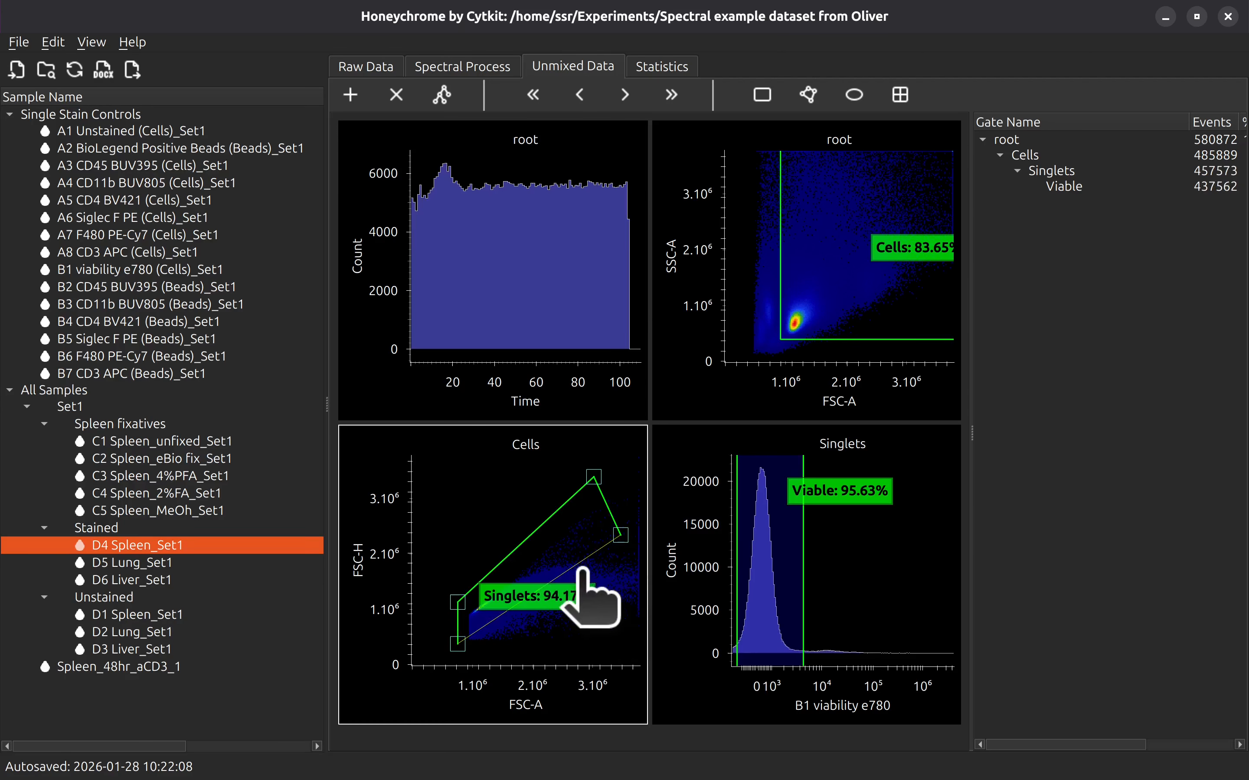
{"action": "right_click", "coordinate": [559, 541]}
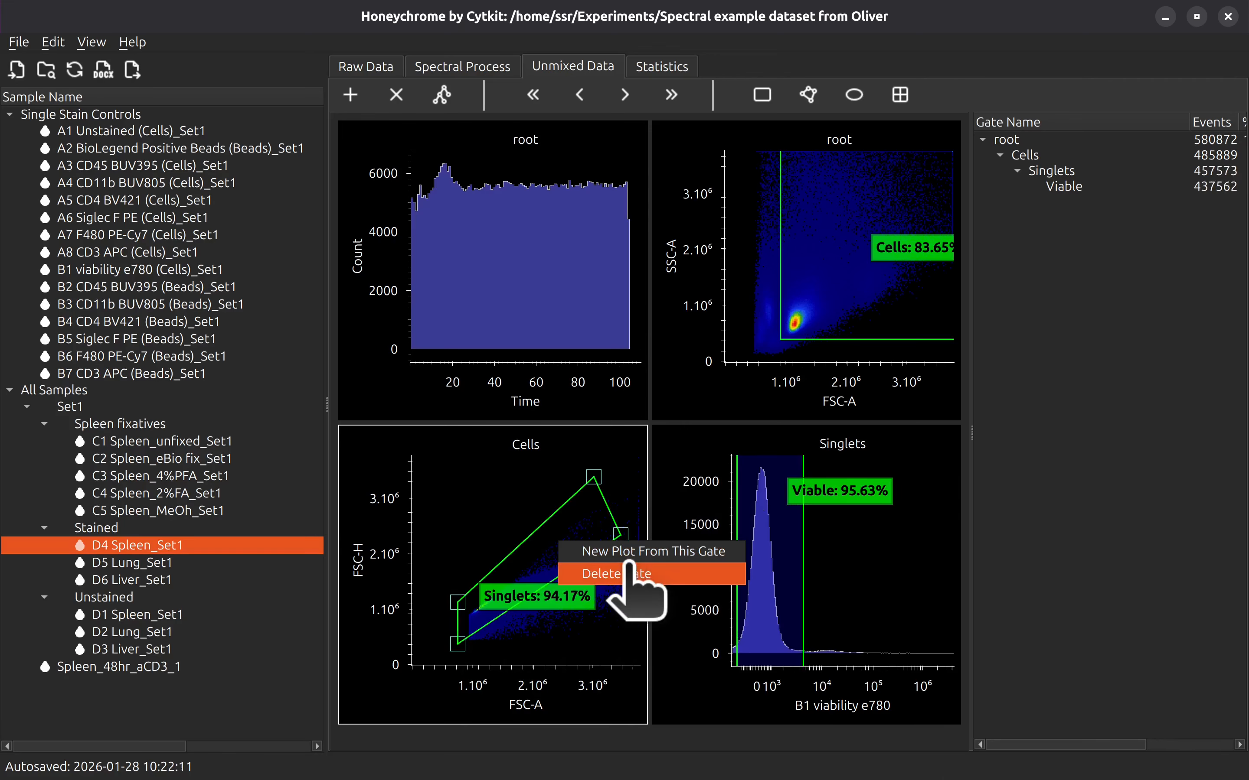
{"action": "left_click", "coordinate": [670, 551]}
{"action": "scroll", "coordinate": [836, 732], "scroll_direction": "down", "scroll_amount": 5}
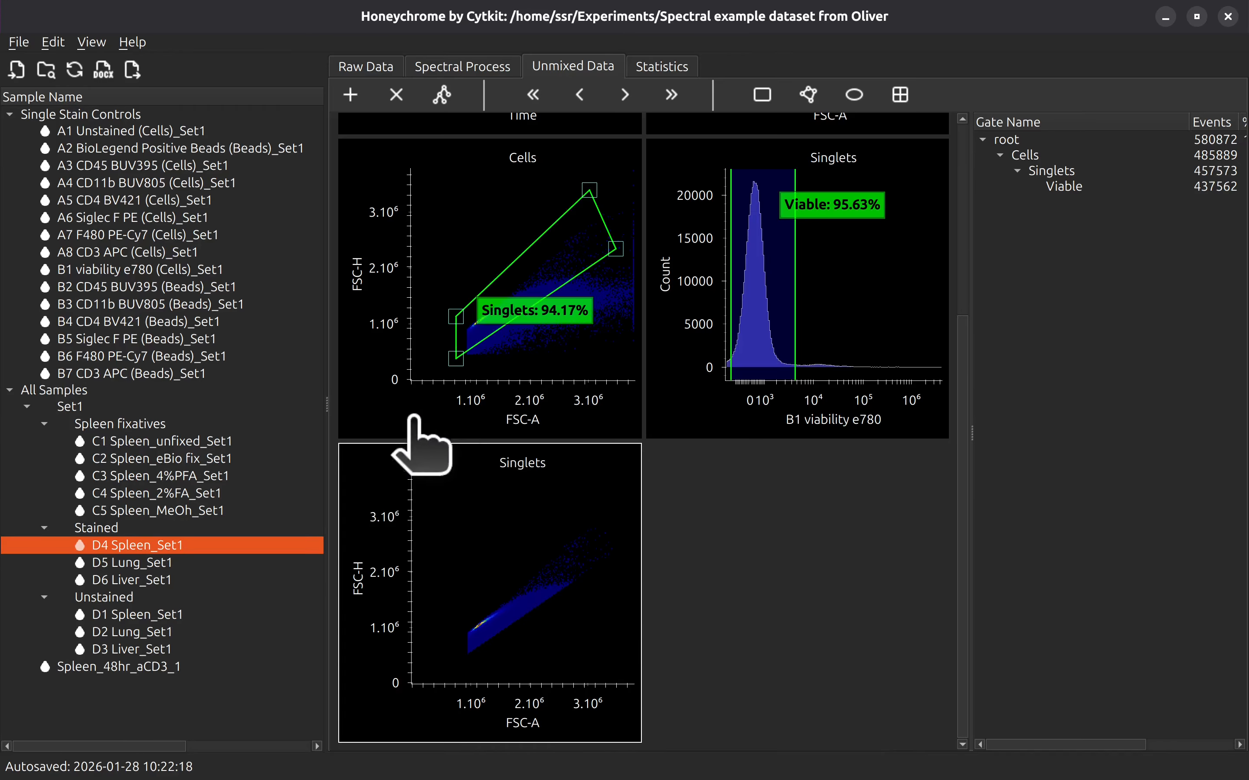
Step: Set the new Singlets plot to A4 CD11b BUV805 against A3 CD45 BUV395 and add a quadrant gate separating its populations
{"action": "left_click", "coordinate": [527, 724]}
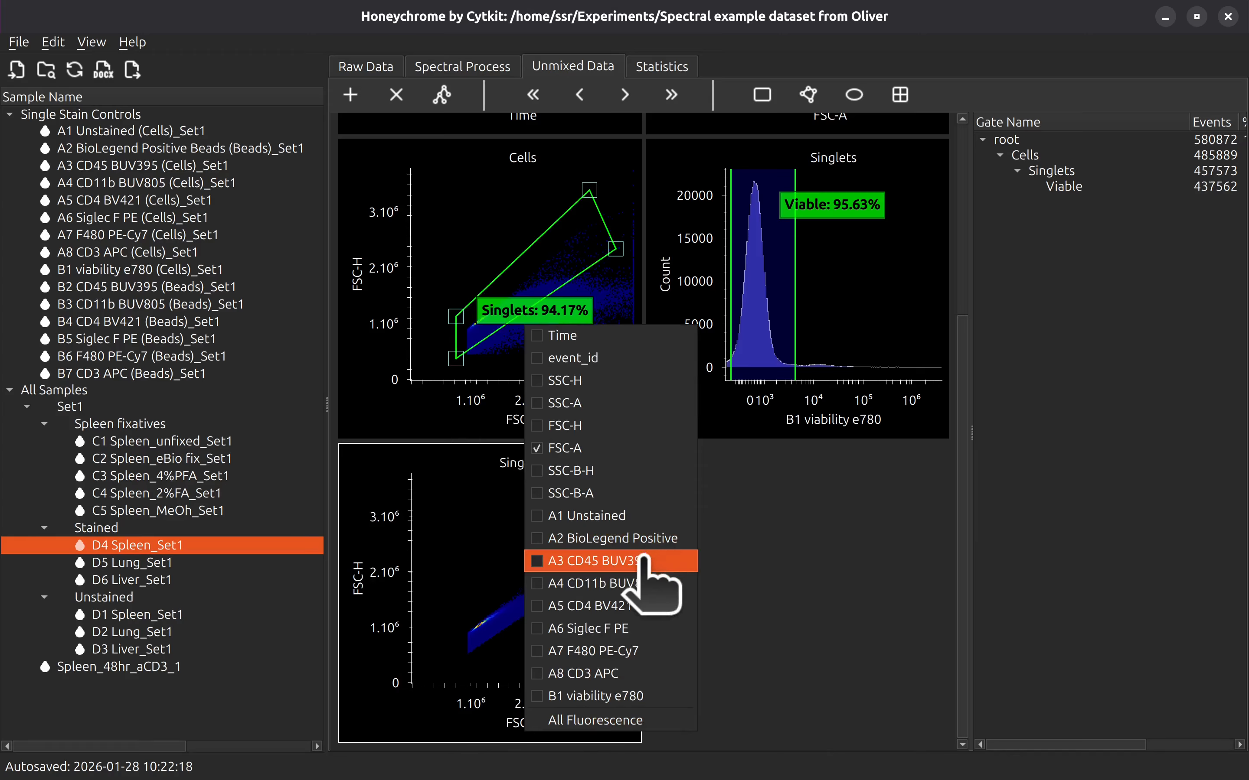
{"action": "left_click", "coordinate": [639, 583]}
{"action": "left_click", "coordinate": [357, 577]}
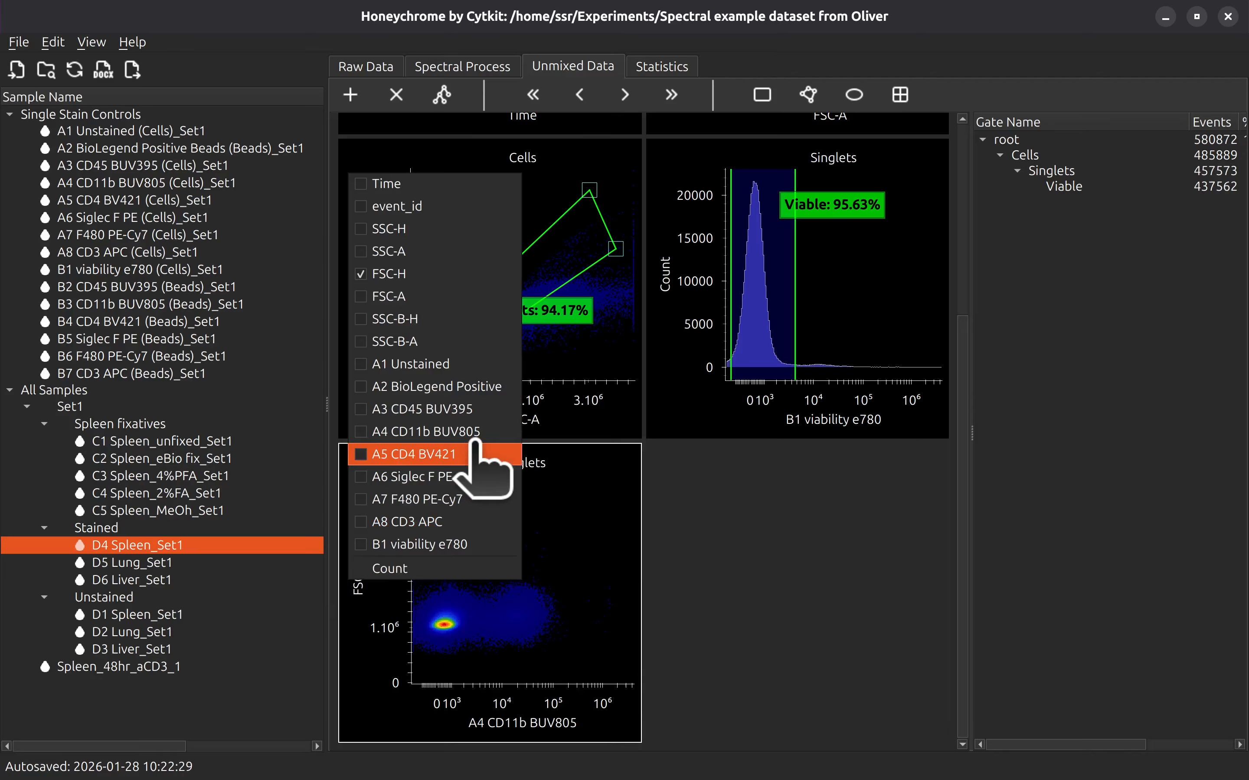
{"action": "left_click", "coordinate": [480, 409]}
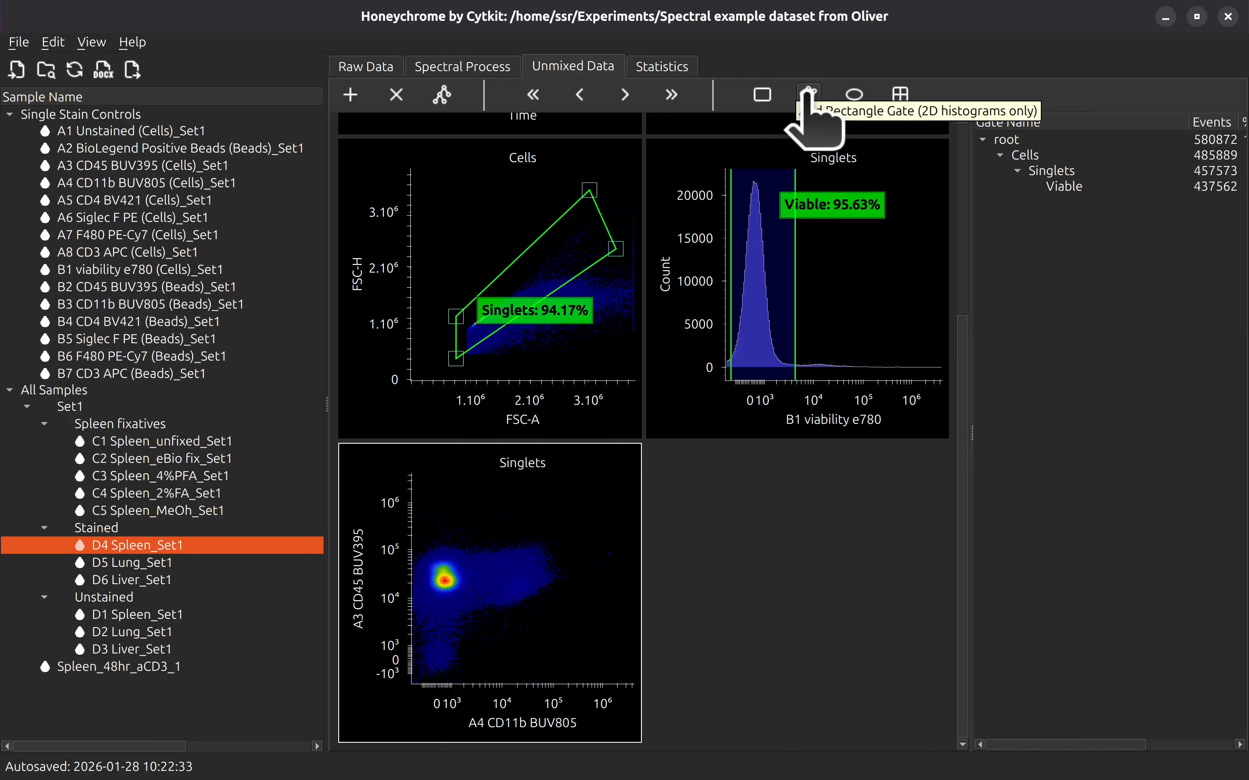
{"action": "left_click", "coordinate": [900, 95]}
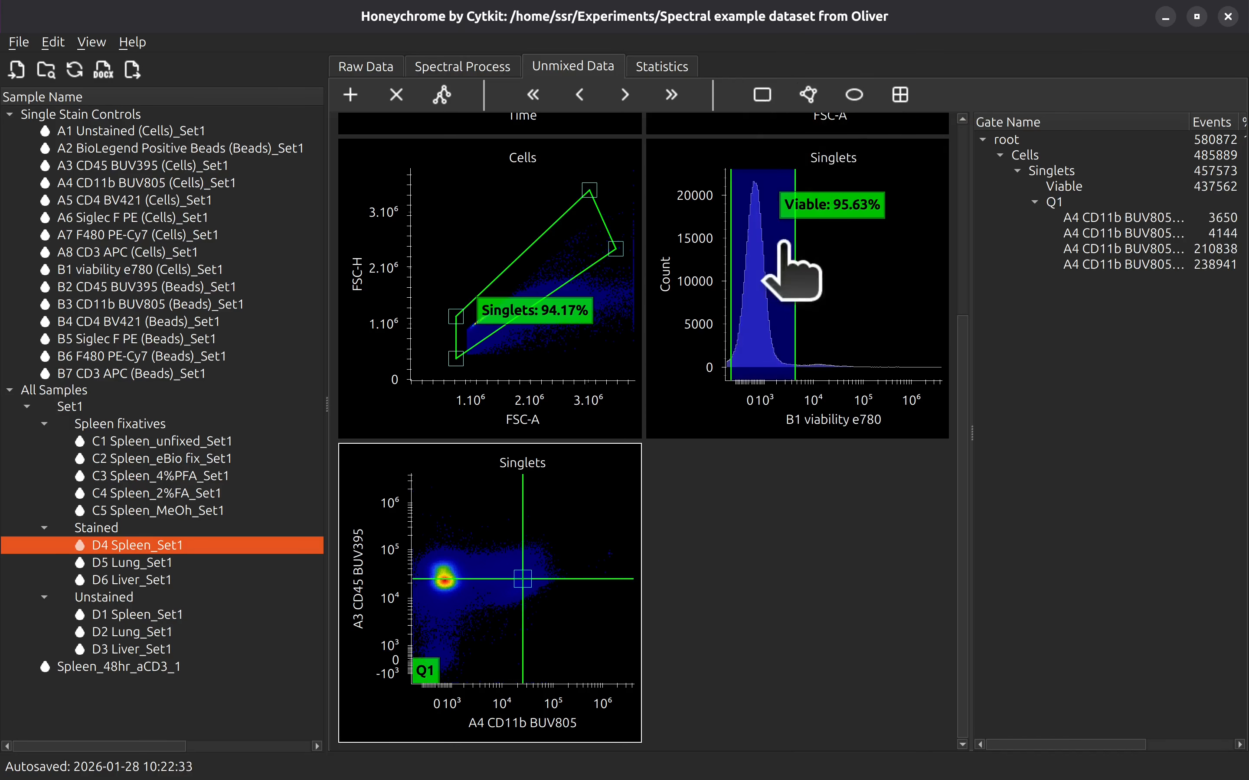
{"action": "left_click", "coordinate": [488, 610]}
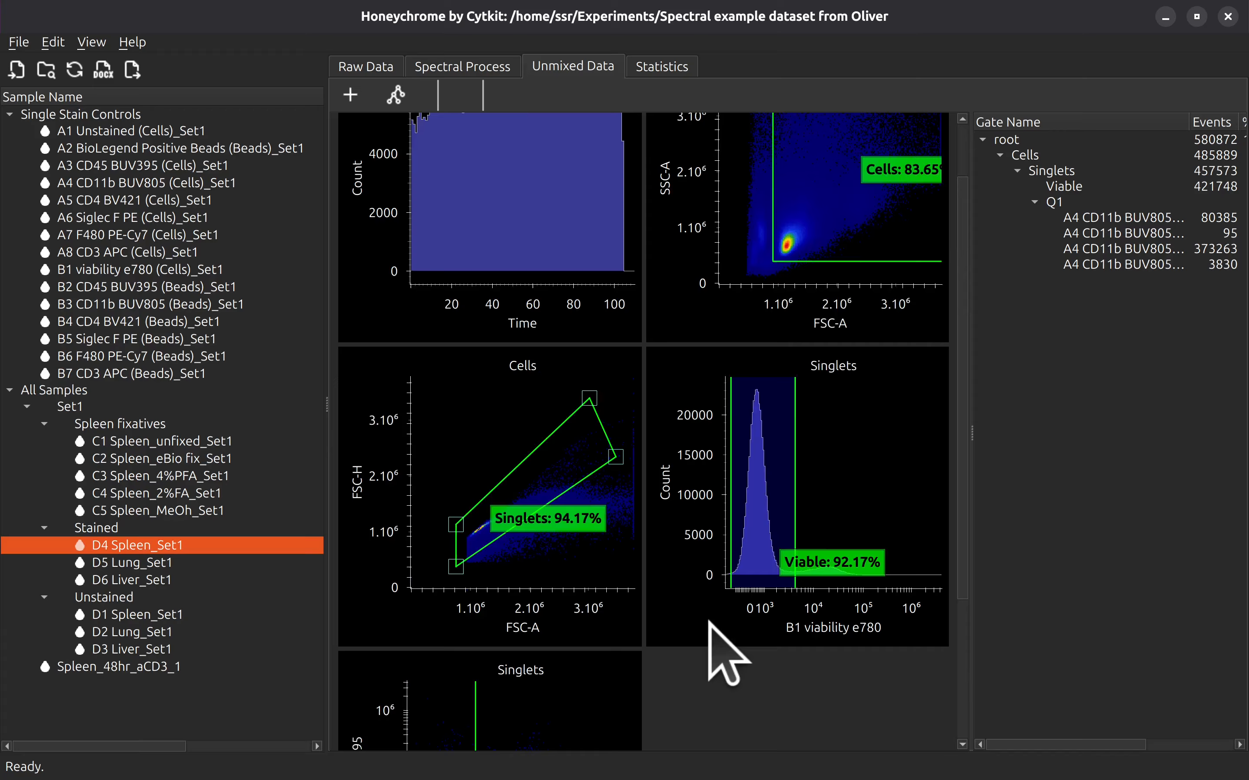
Step: Try reordering the CD45 versus CD11b plot by moving it two places earlier and back, and to first position and back to last
{"action": "scroll", "coordinate": [710, 691], "scroll_direction": "down", "scroll_amount": 4}
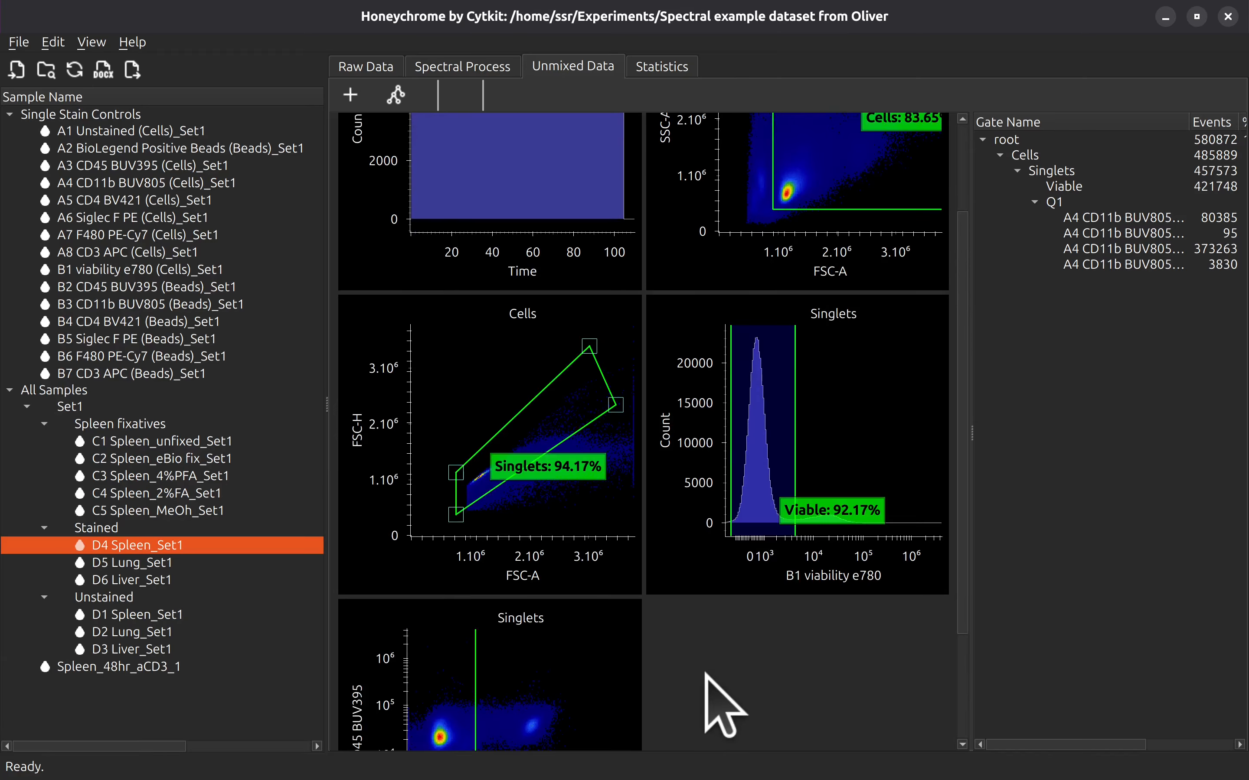
{"action": "left_click", "coordinate": [666, 412]}
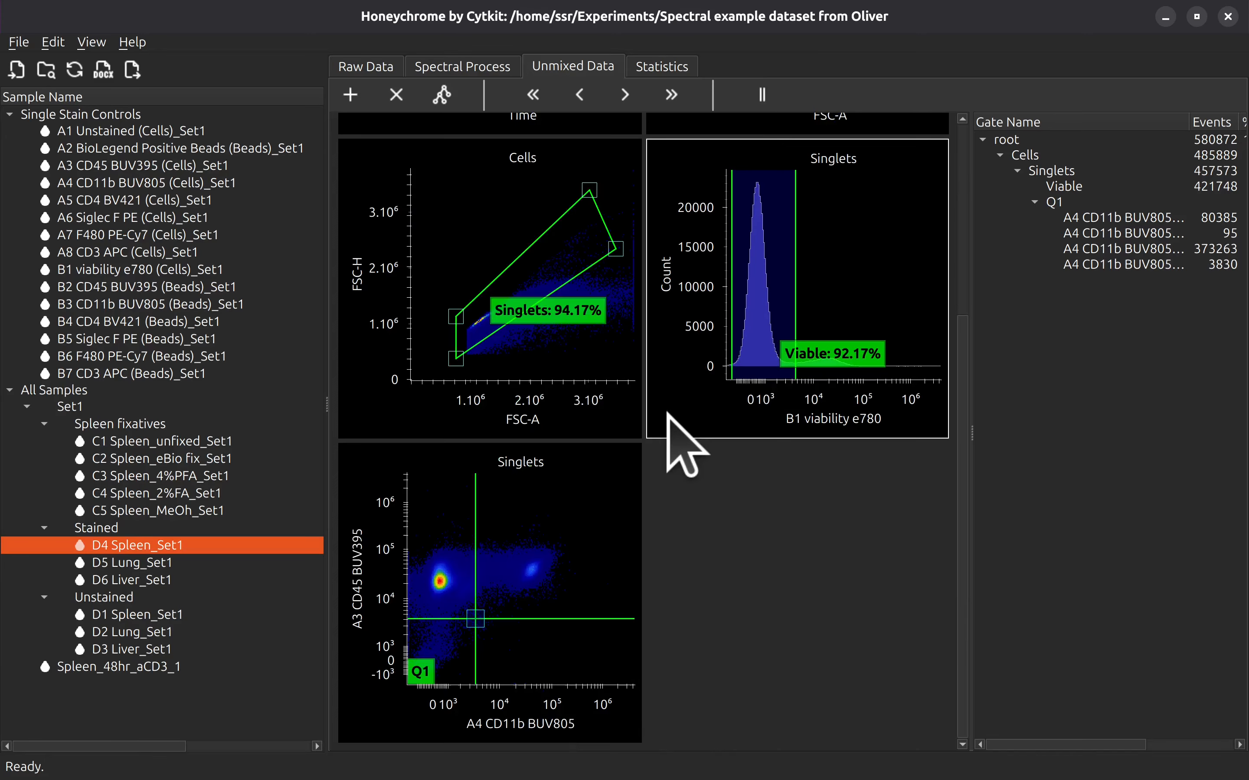
{"action": "left_click", "coordinate": [571, 516]}
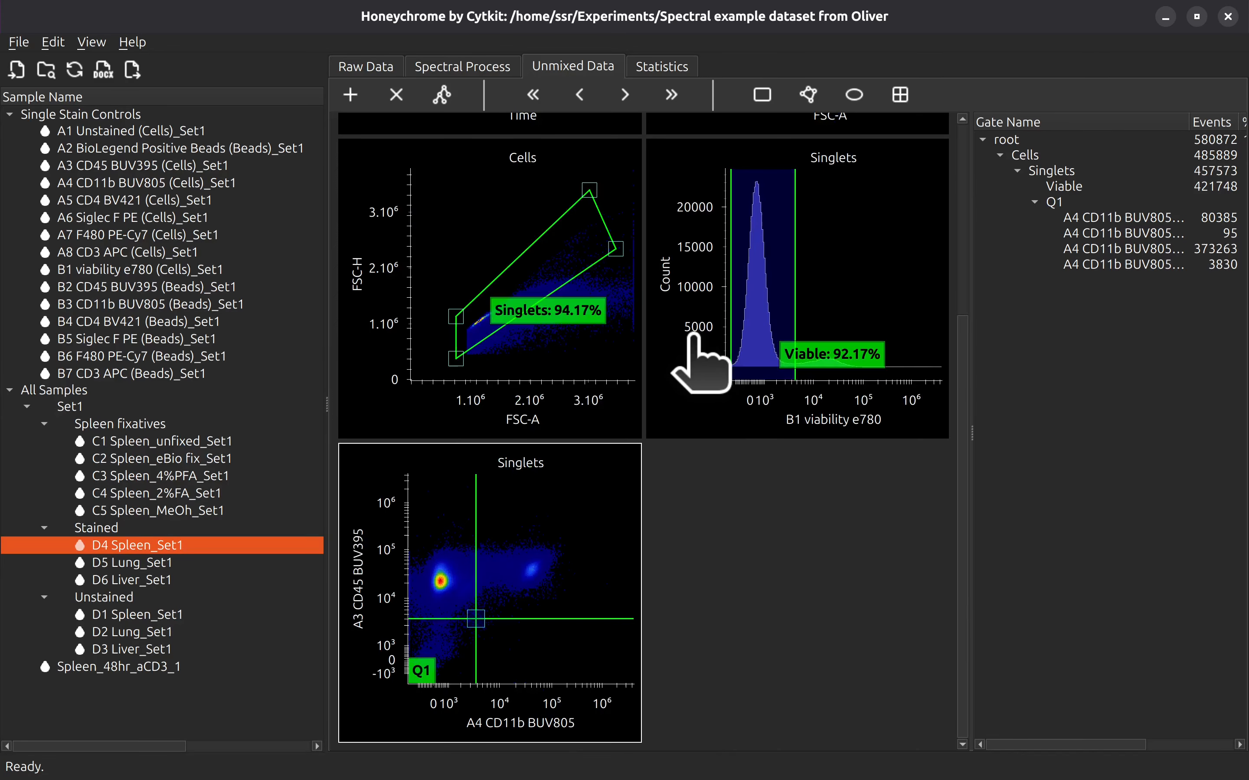
{"action": "left_click", "coordinate": [580, 95]}
{"action": "left_click", "coordinate": [580, 95]}
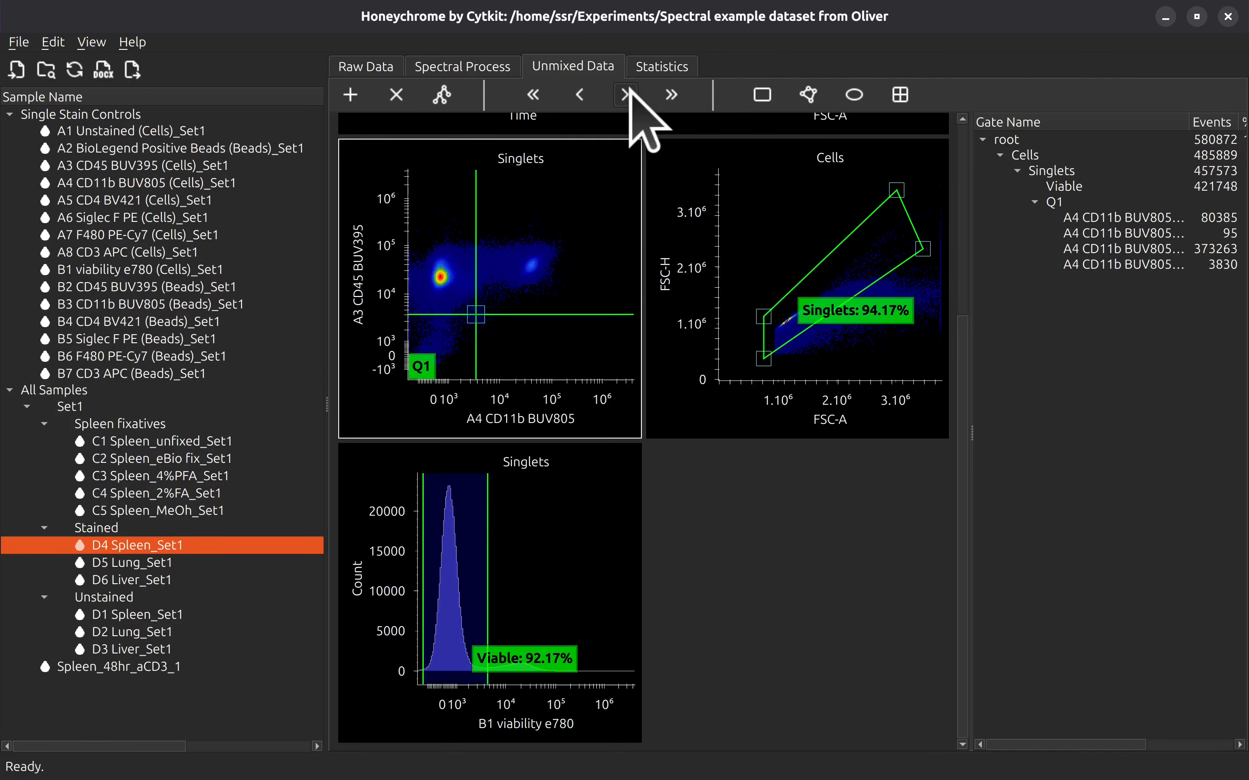
{"action": "left_click", "coordinate": [625, 95]}
{"action": "left_click", "coordinate": [625, 95]}
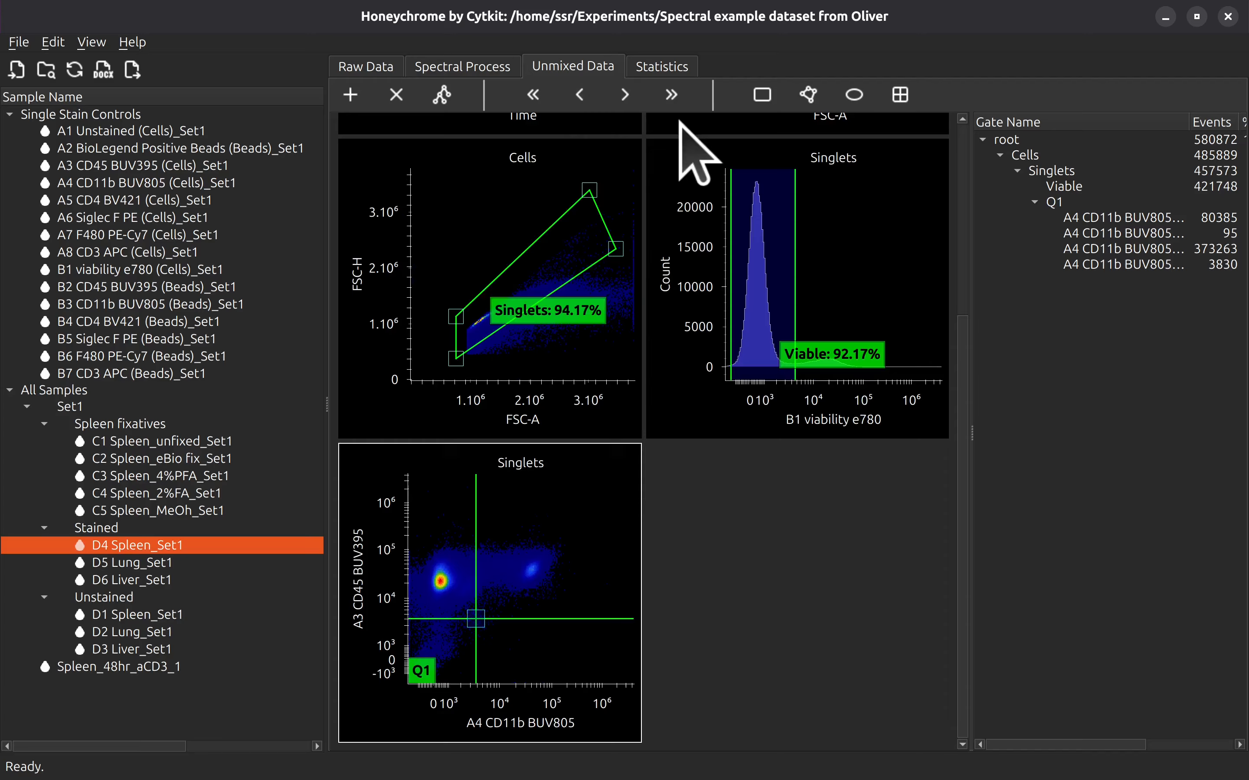
{"action": "left_click", "coordinate": [533, 94]}
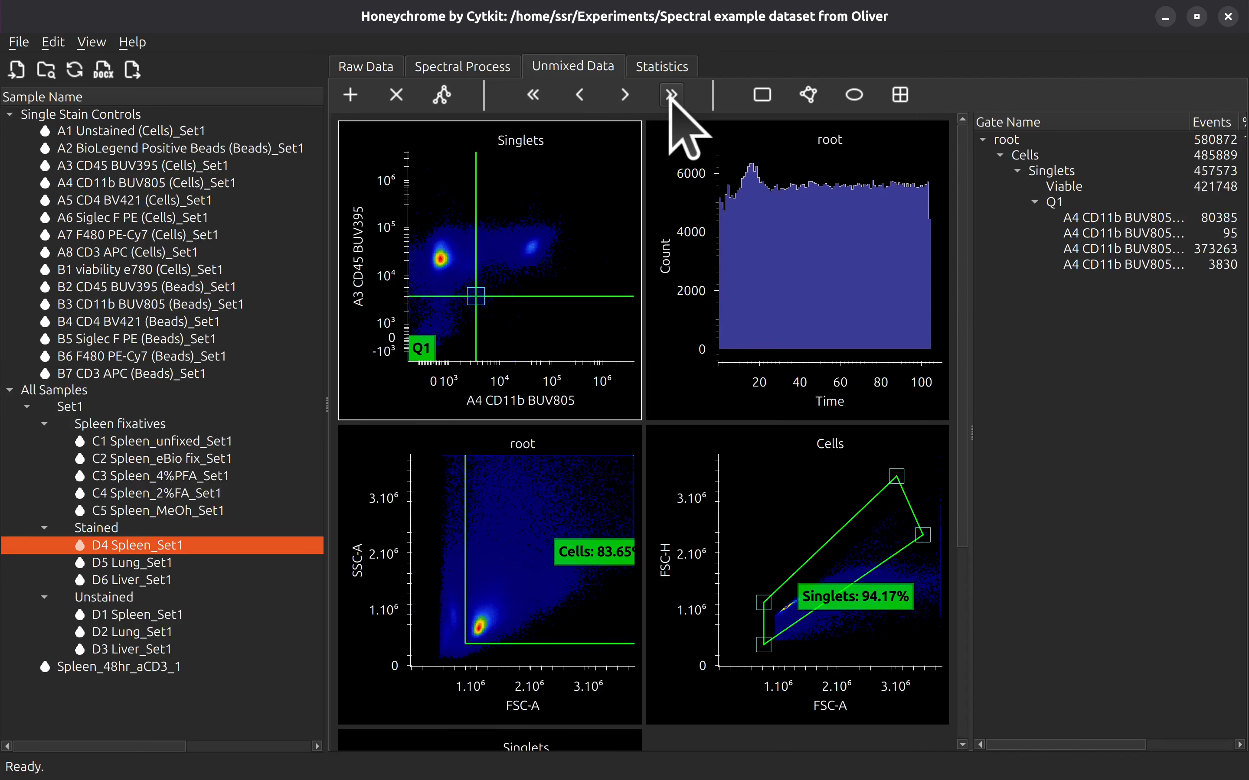
{"action": "left_click", "coordinate": [670, 94]}
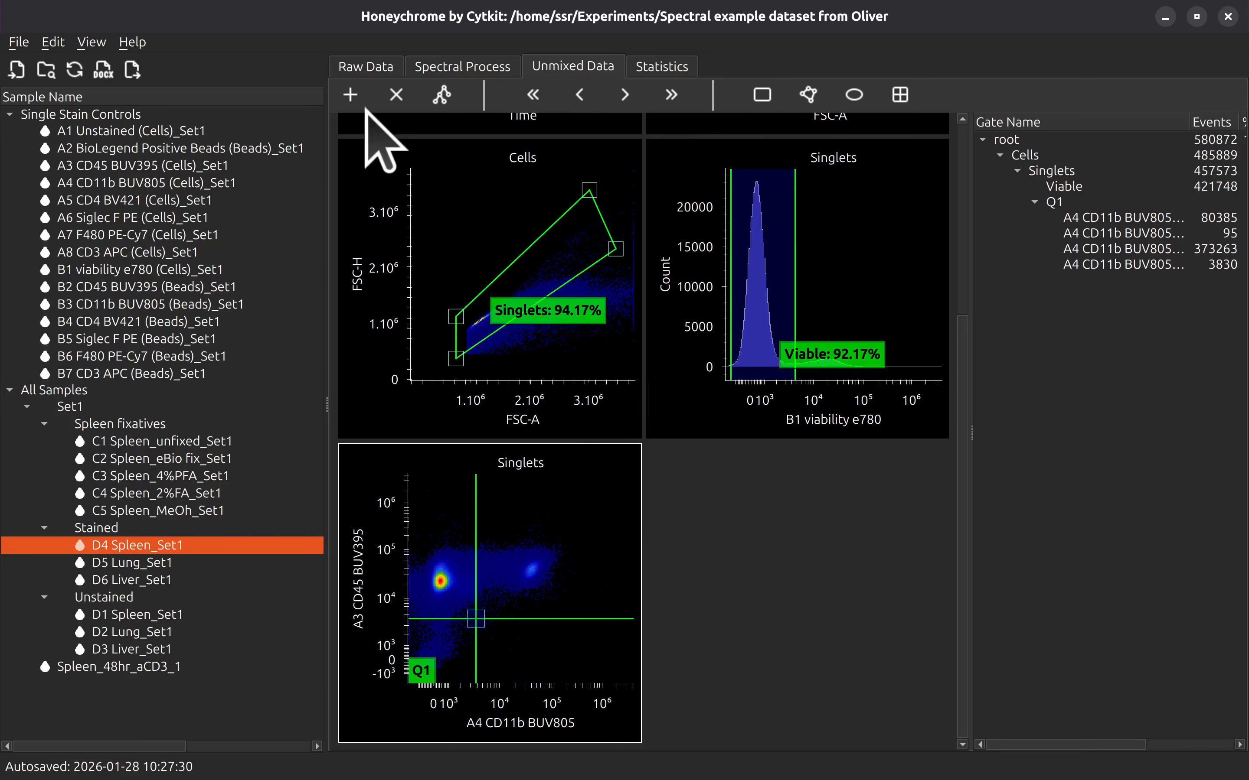
Step: Create a new plot with A8 CD3 APC on the X axis and A4 CD11b BUV805 on the Y axis
{"action": "left_click", "coordinate": [352, 100]}
{"action": "left_click", "coordinate": [853, 567]}
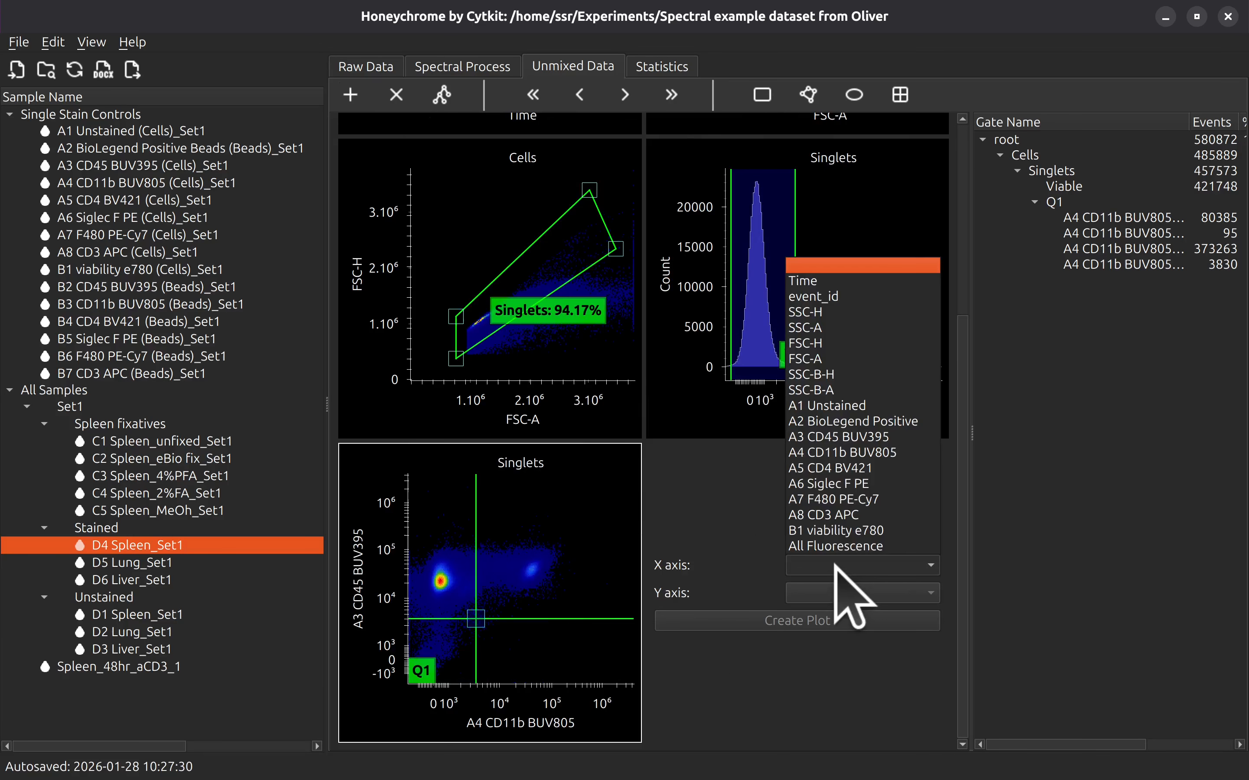
{"action": "left_click", "coordinate": [901, 453]}
{"action": "left_click", "coordinate": [871, 566]}
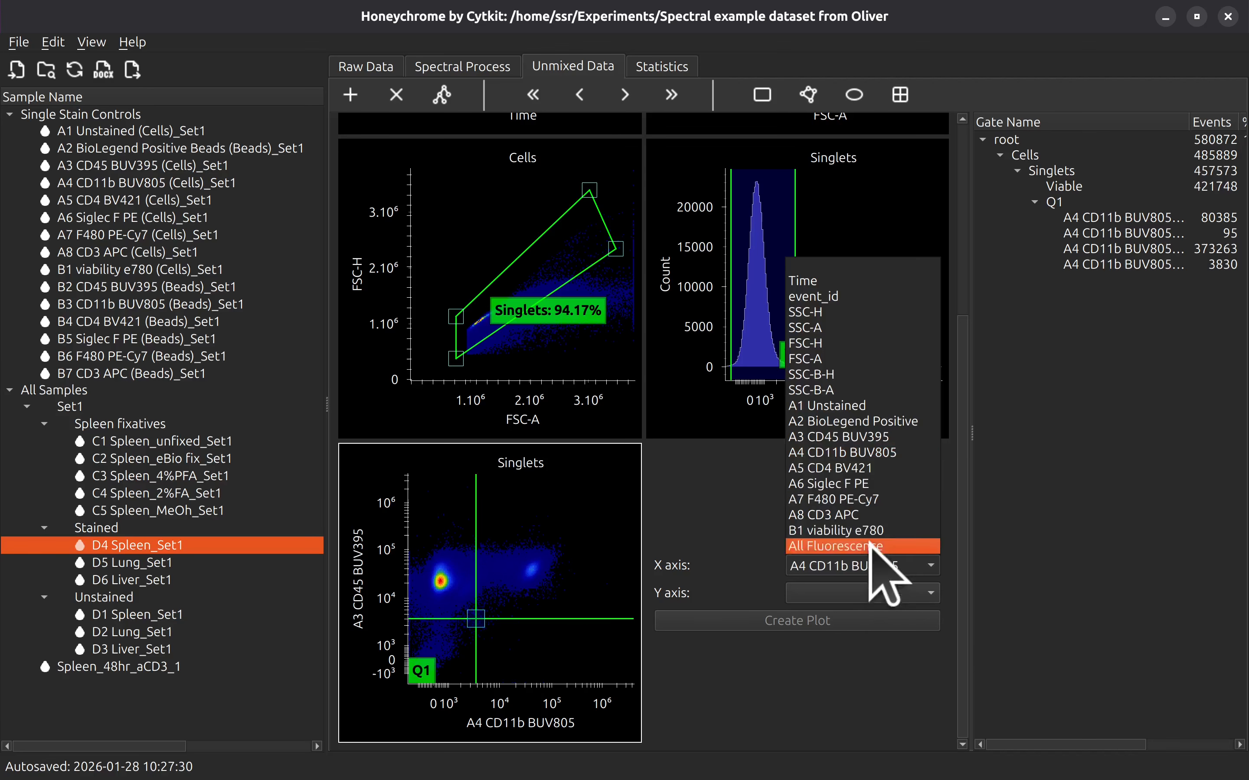
{"action": "left_click", "coordinate": [876, 515]}
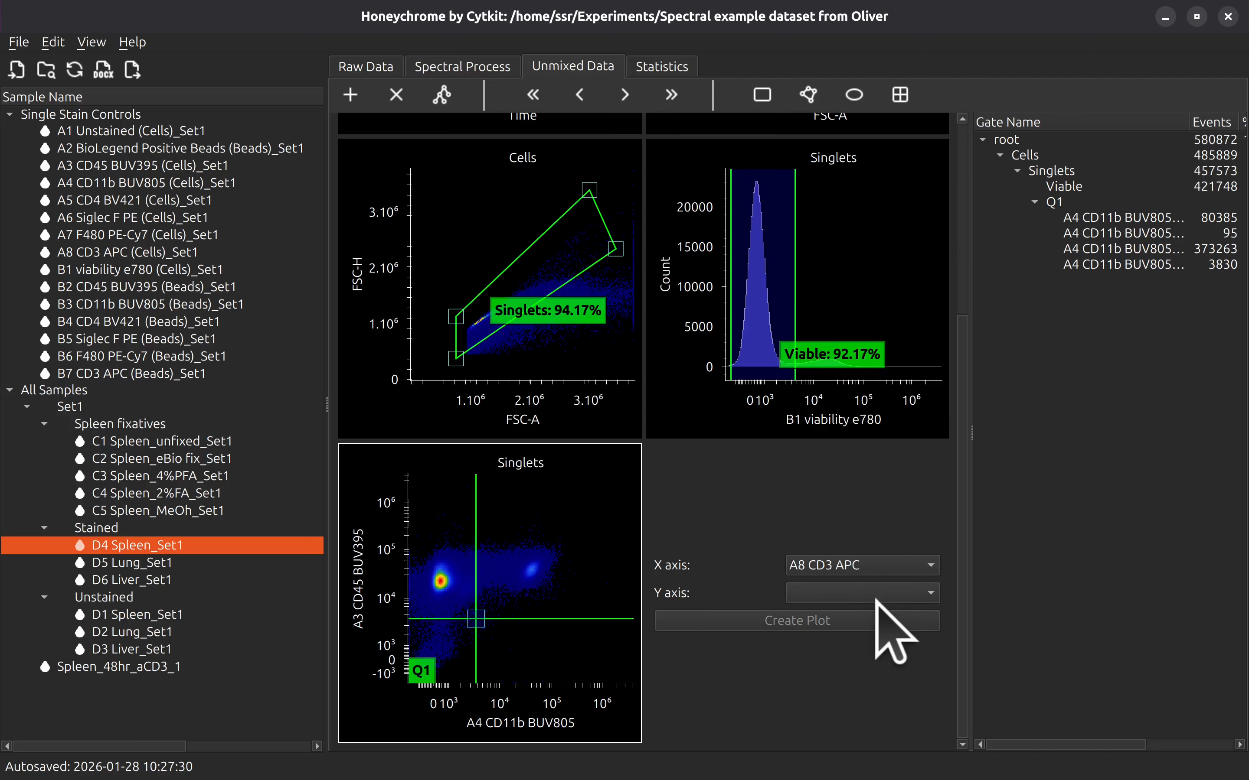
{"action": "left_click", "coordinate": [875, 600]}
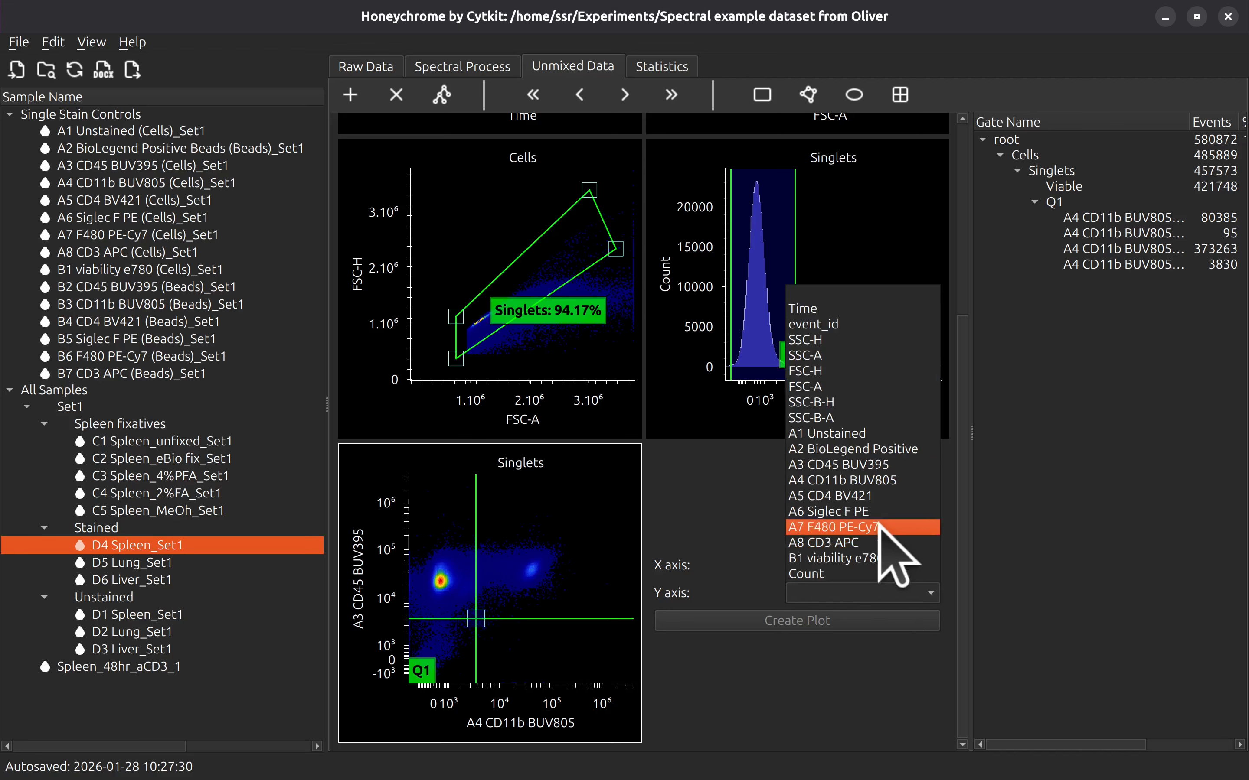
{"action": "left_click", "coordinate": [882, 551]}
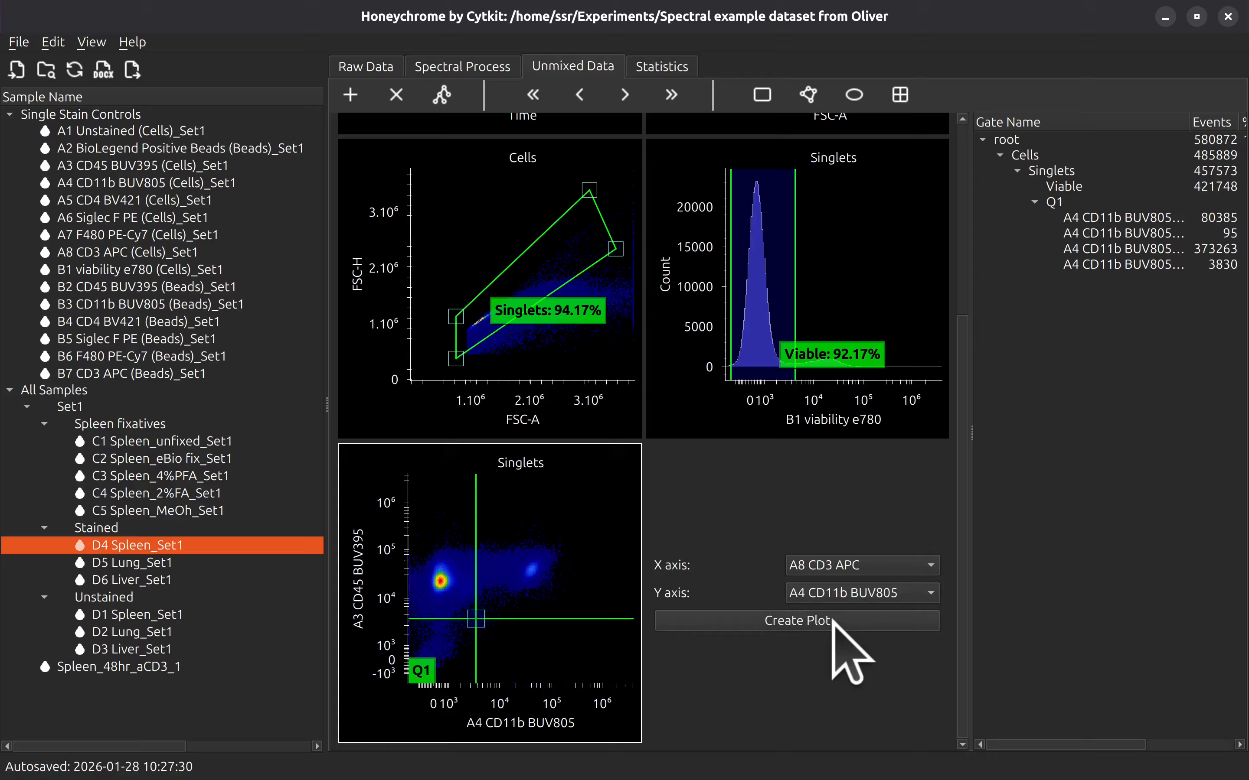
{"action": "left_click", "coordinate": [827, 627]}
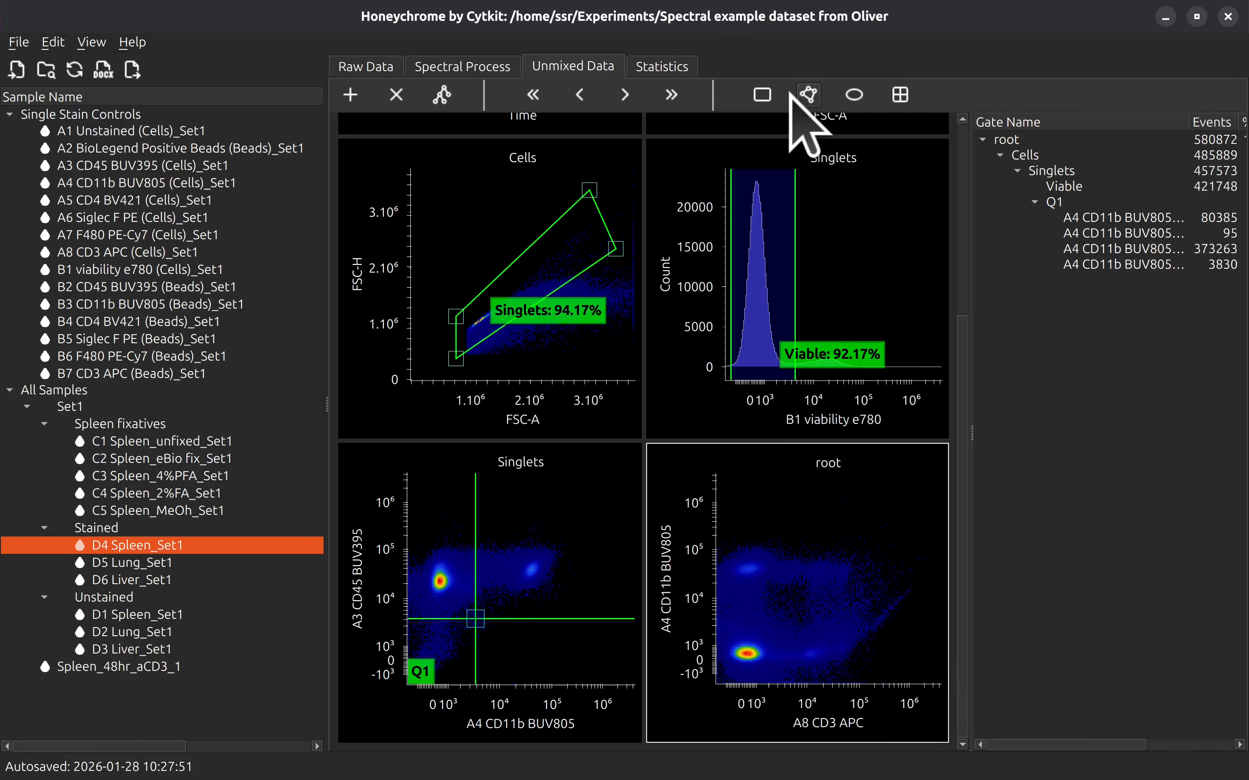
Step: On the CD3 versus CD11b plot, draw a rectangle gate around the CD11b-high, CD3-low cluster and a five-vertex polygon gate around the CD3-positive, CD11b-positive area
{"action": "left_click", "coordinate": [762, 95]}
{"action": "mouse_move", "coordinate": [806, 559]}
{"action": "left_mouse_down"}
{"action": "mouse_move", "coordinate": [850, 598]}
{"action": "mouse_move", "coordinate": [752, 572]}
{"action": "left_mouse_up"}
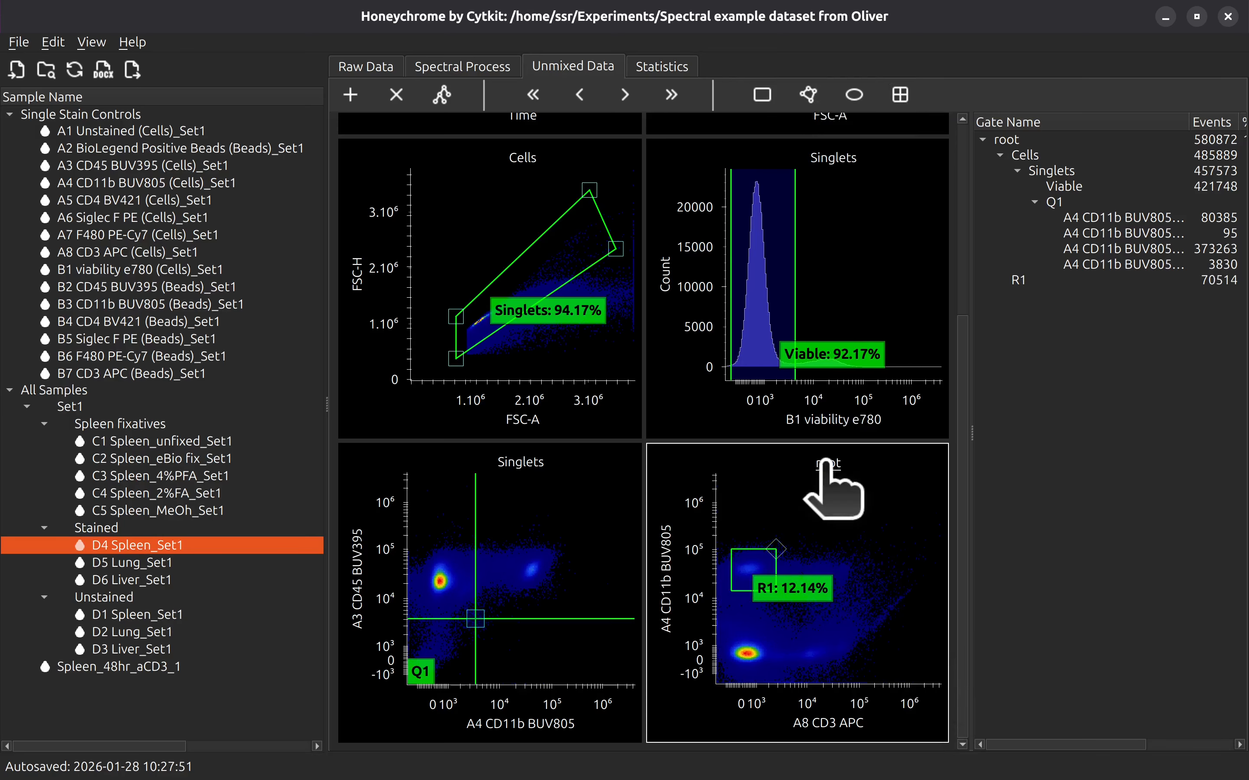
{"action": "left_click", "coordinate": [834, 619]}
{"action": "left_click", "coordinate": [782, 619]}
{"action": "left_click", "coordinate": [797, 539]}
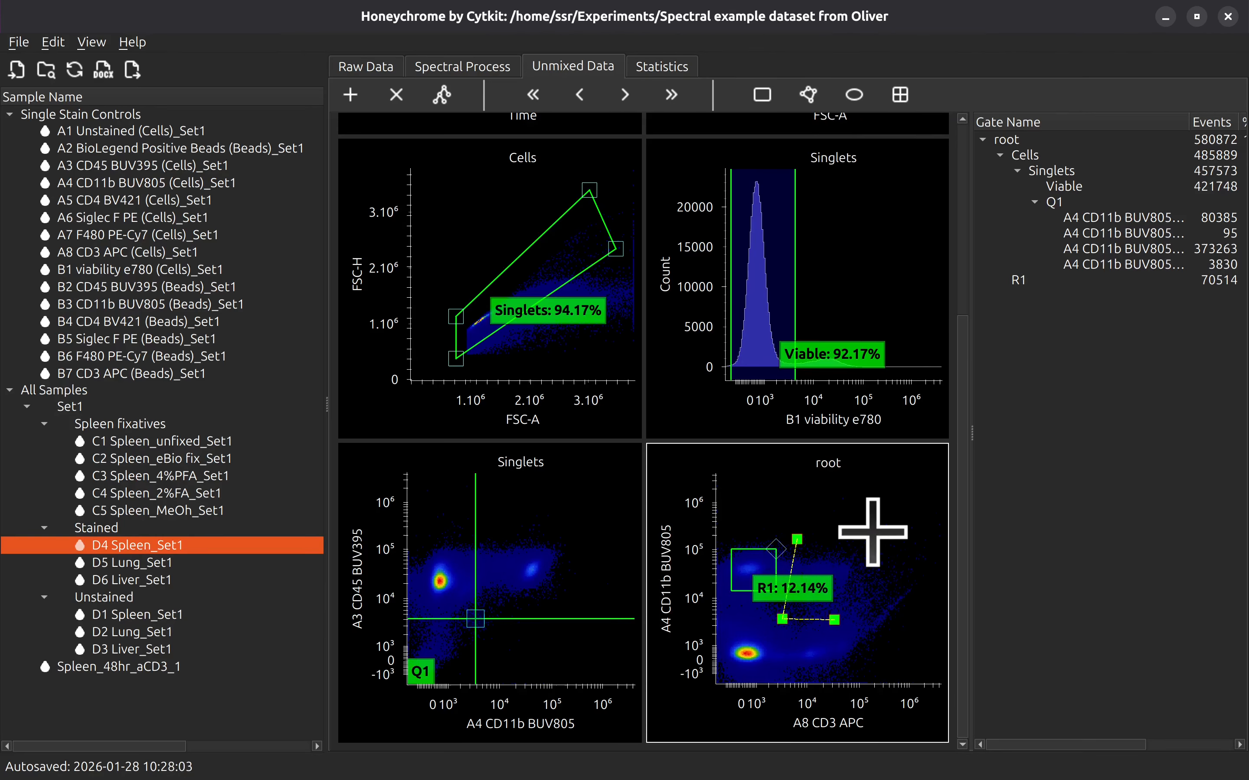
{"action": "left_click", "coordinate": [869, 527]}
{"action": "double_click", "coordinate": [890, 577]}
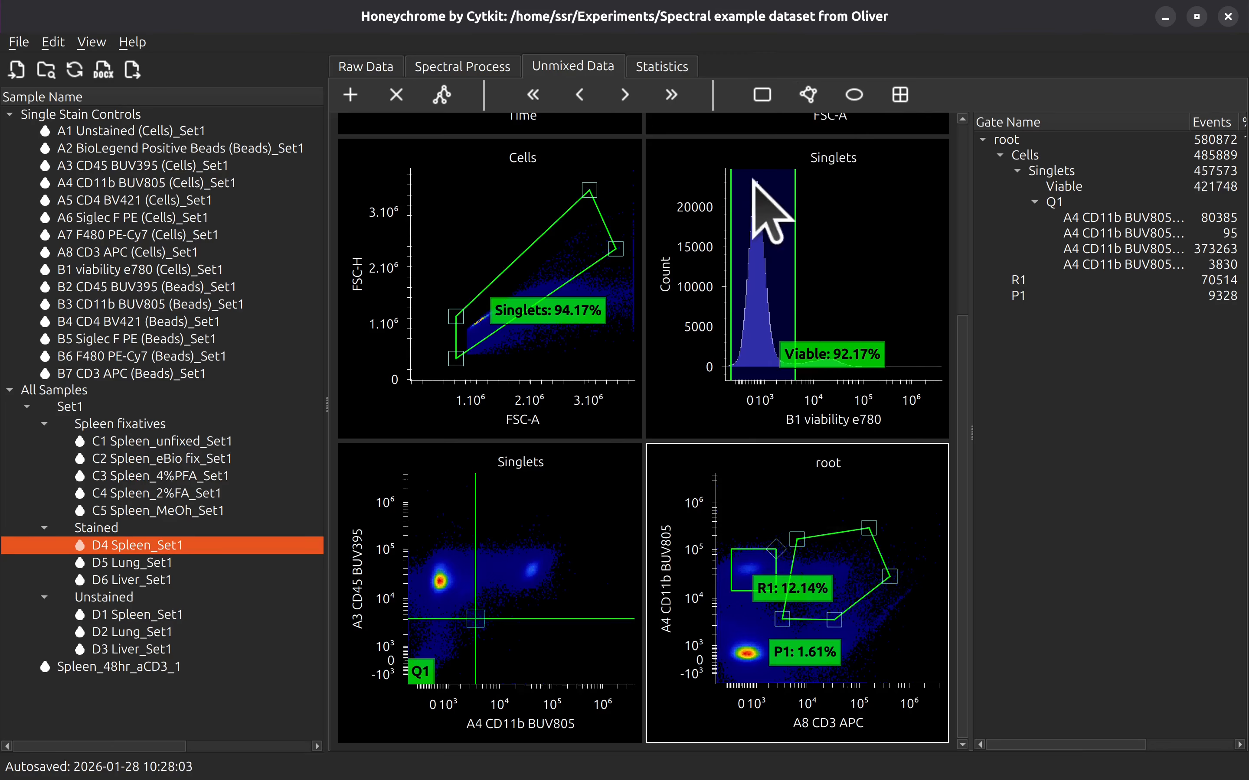
Step: Add an ellipse gate around the dense double-negative population, and spread the gate labels clear of the gates
{"action": "left_click", "coordinate": [854, 94]}
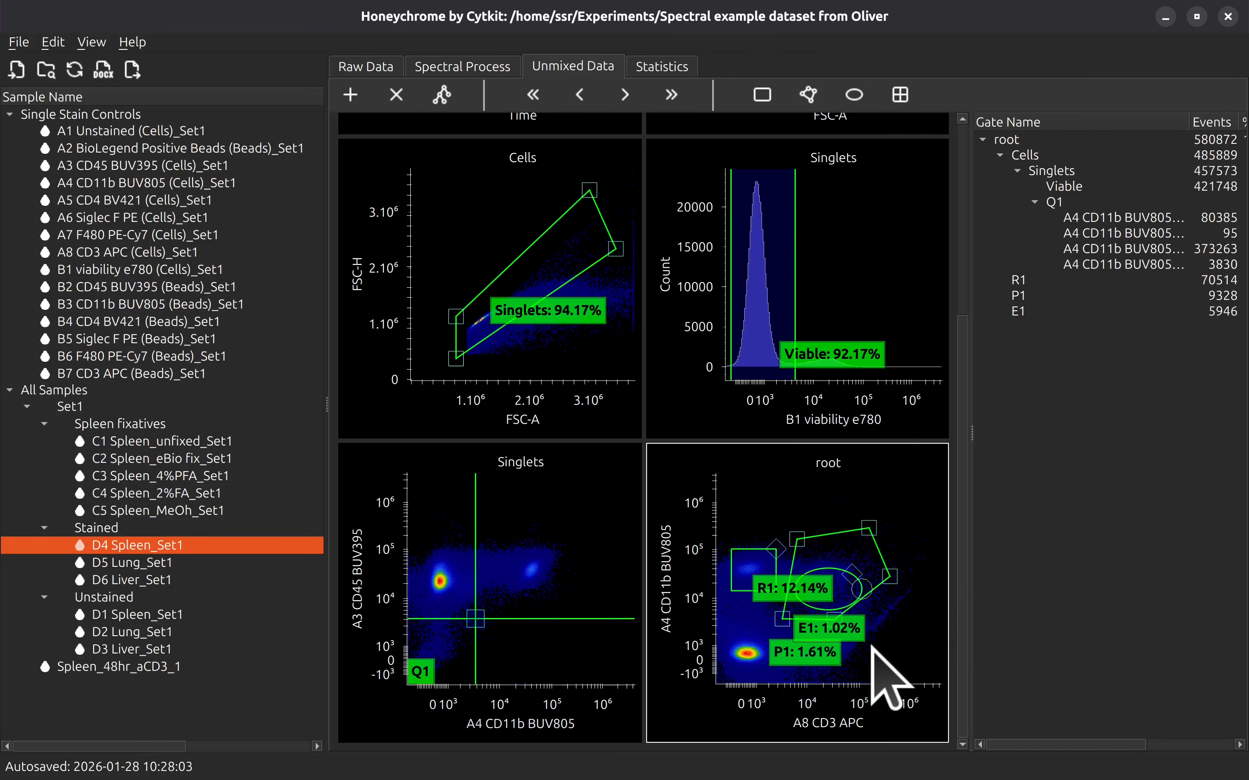
{"action": "left_click_drag", "start_coordinate": [815, 589], "coordinate": [792, 506]}
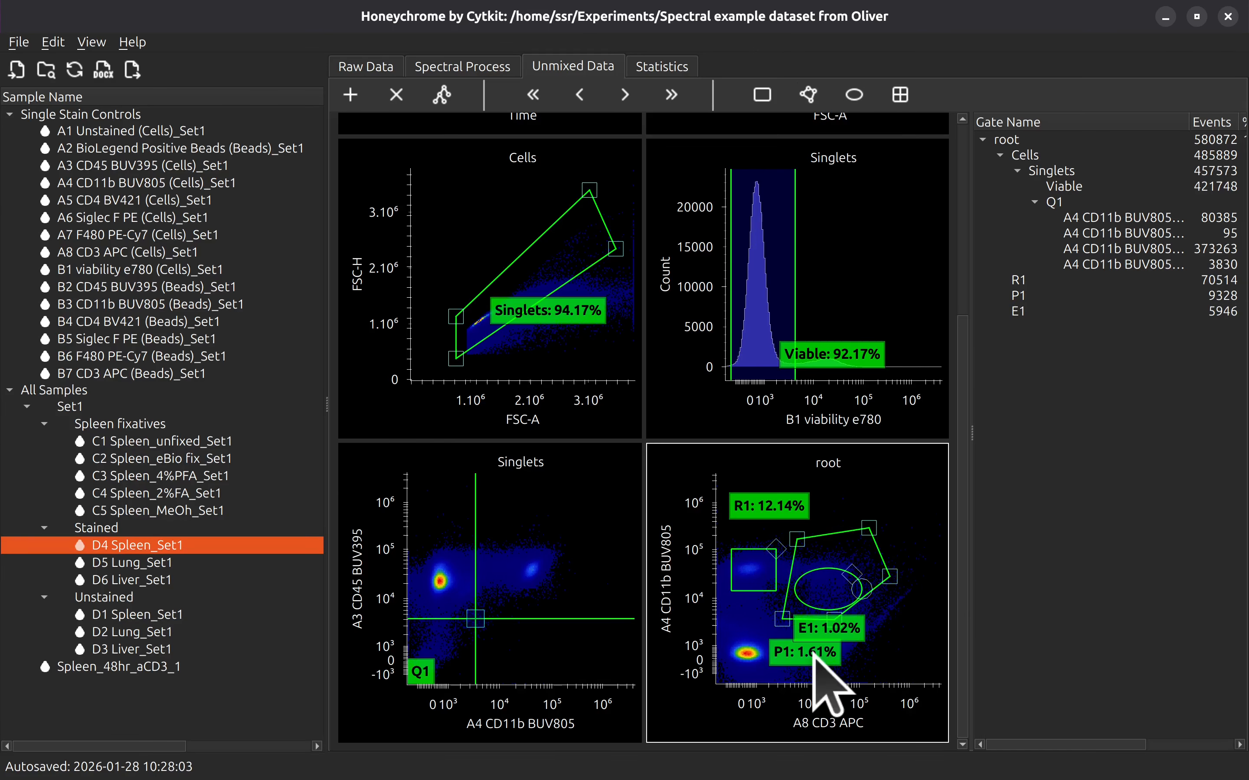
{"action": "left_click_drag", "start_coordinate": [814, 653], "coordinate": [884, 495]}
{"action": "left_click_drag", "start_coordinate": [830, 588], "coordinate": [883, 636]}
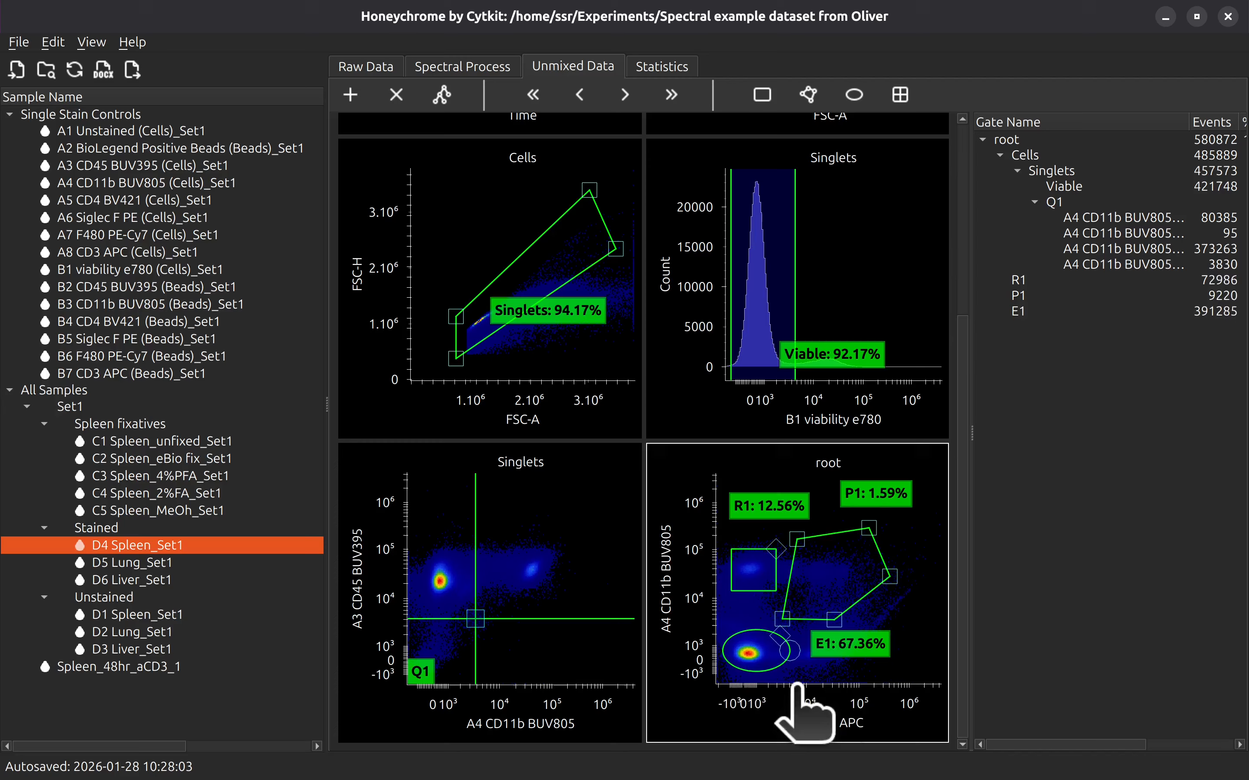
Step: Rescale the A4 CD11b BUV805 and A8 CD3 APC axes of the new plot
{"action": "left_click_drag", "start_coordinate": [719, 572], "coordinate": [718, 496]}
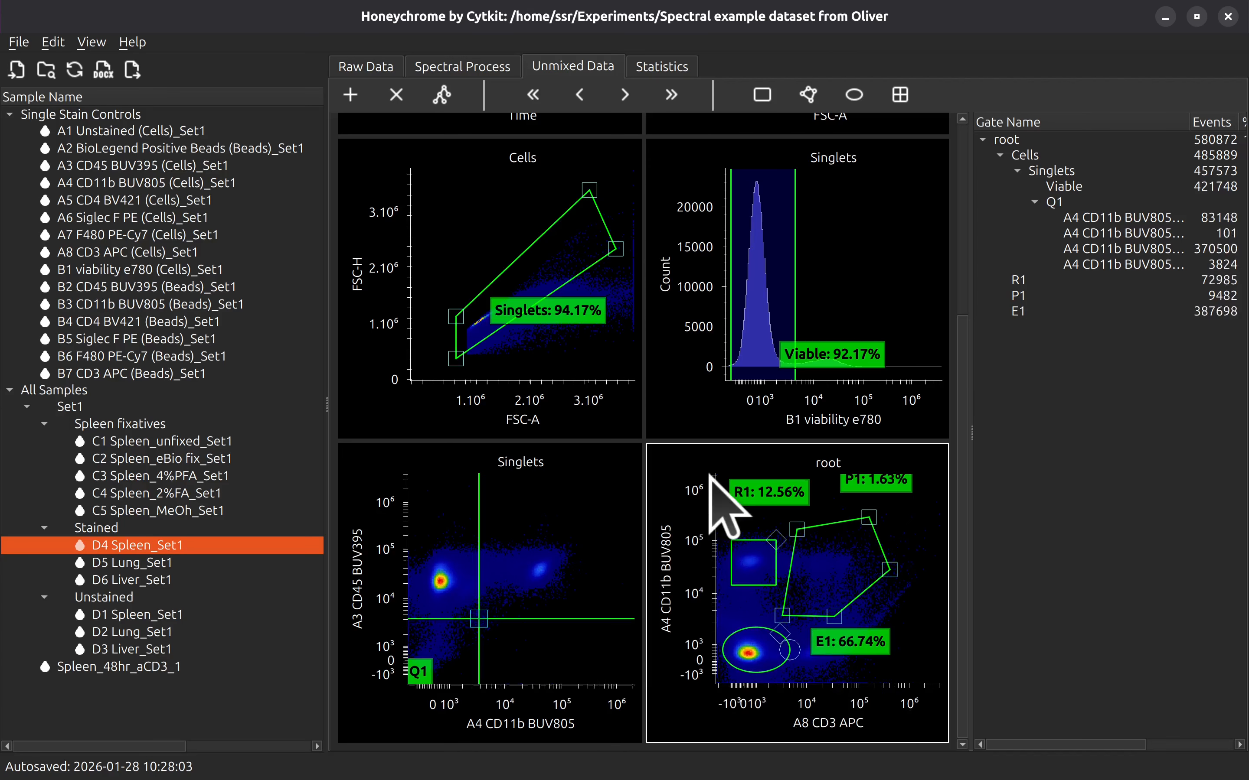
{"action": "mouse_move", "coordinate": [701, 631]}
{"action": "left_mouse_down"}
{"action": "mouse_move", "coordinate": [701, 602]}
{"action": "mouse_move", "coordinate": [701, 653]}
{"action": "left_mouse_up"}
{"action": "left_click_drag", "start_coordinate": [784, 689], "coordinate": [947, 720]}
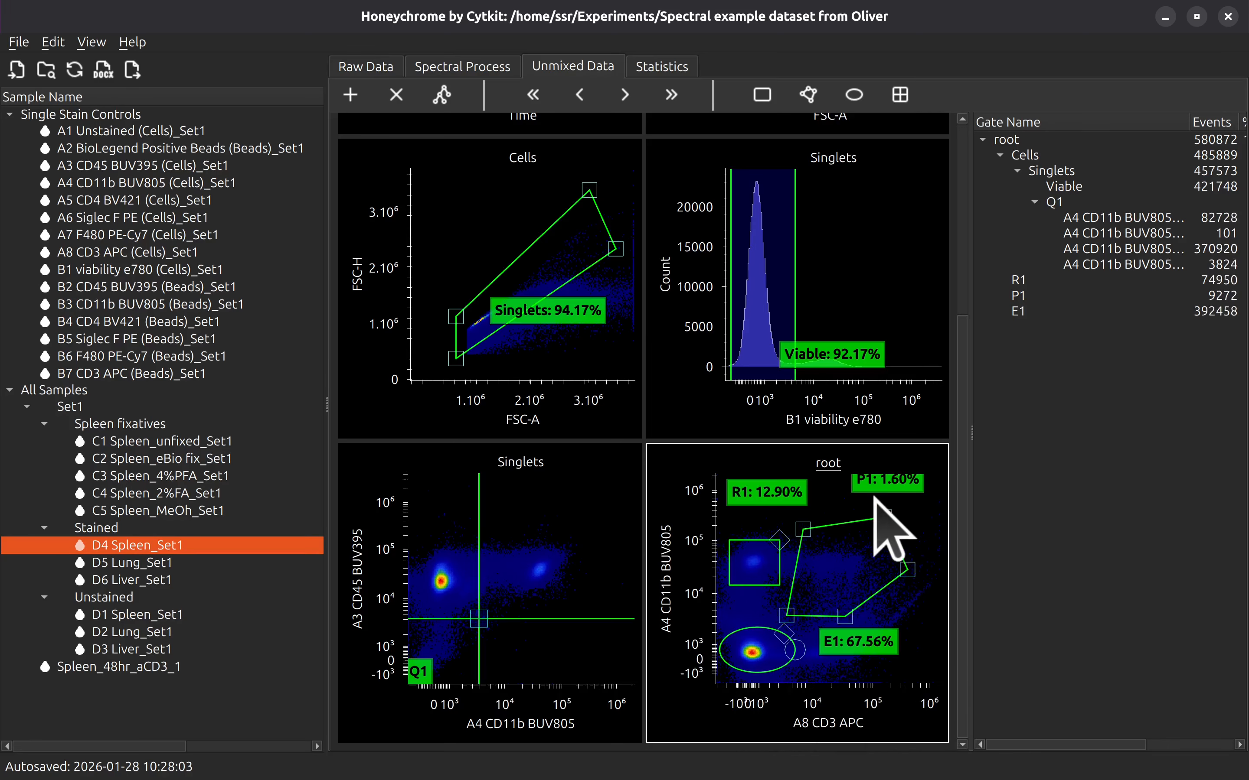
Step: Try the A4 CD11b BUV805+ A3 CD45 BUV395+ quadrant as source gate of the CD3 versus CD11b plot, and settle on Viable
{"action": "left_click", "coordinate": [827, 463]}
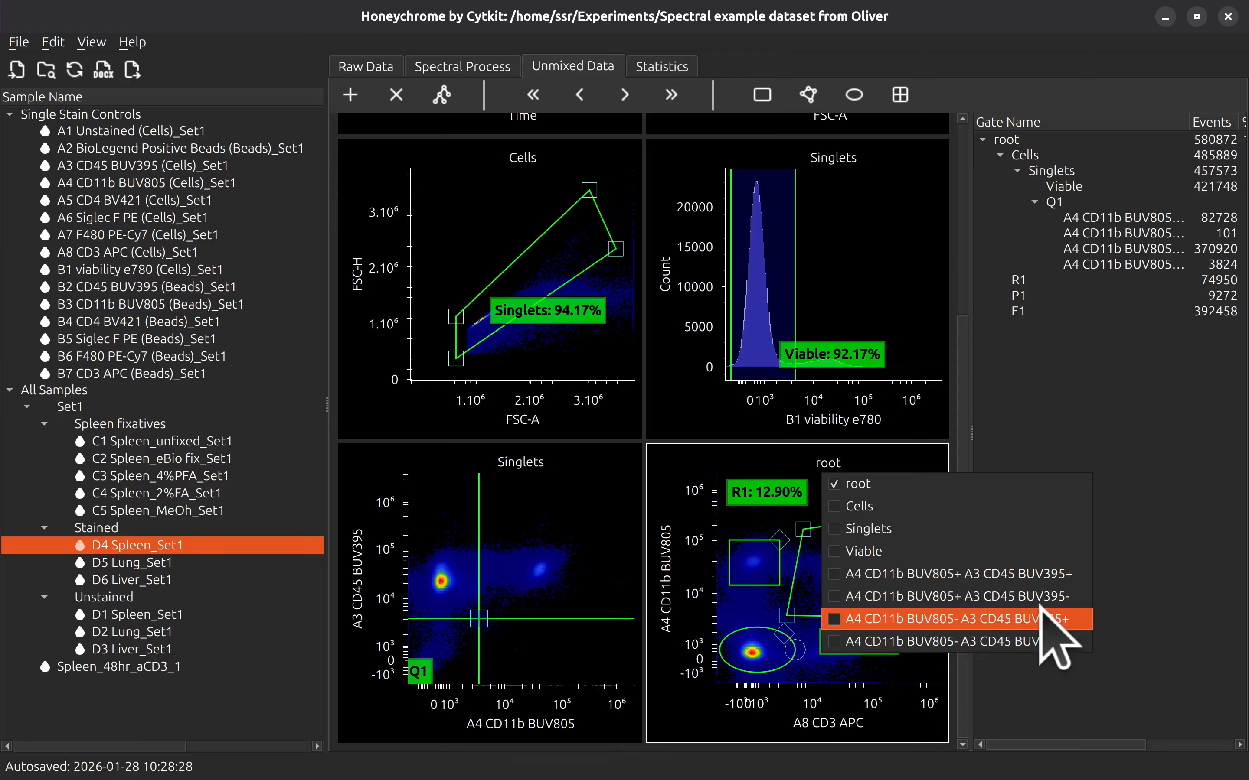
{"action": "left_click", "coordinate": [1063, 574]}
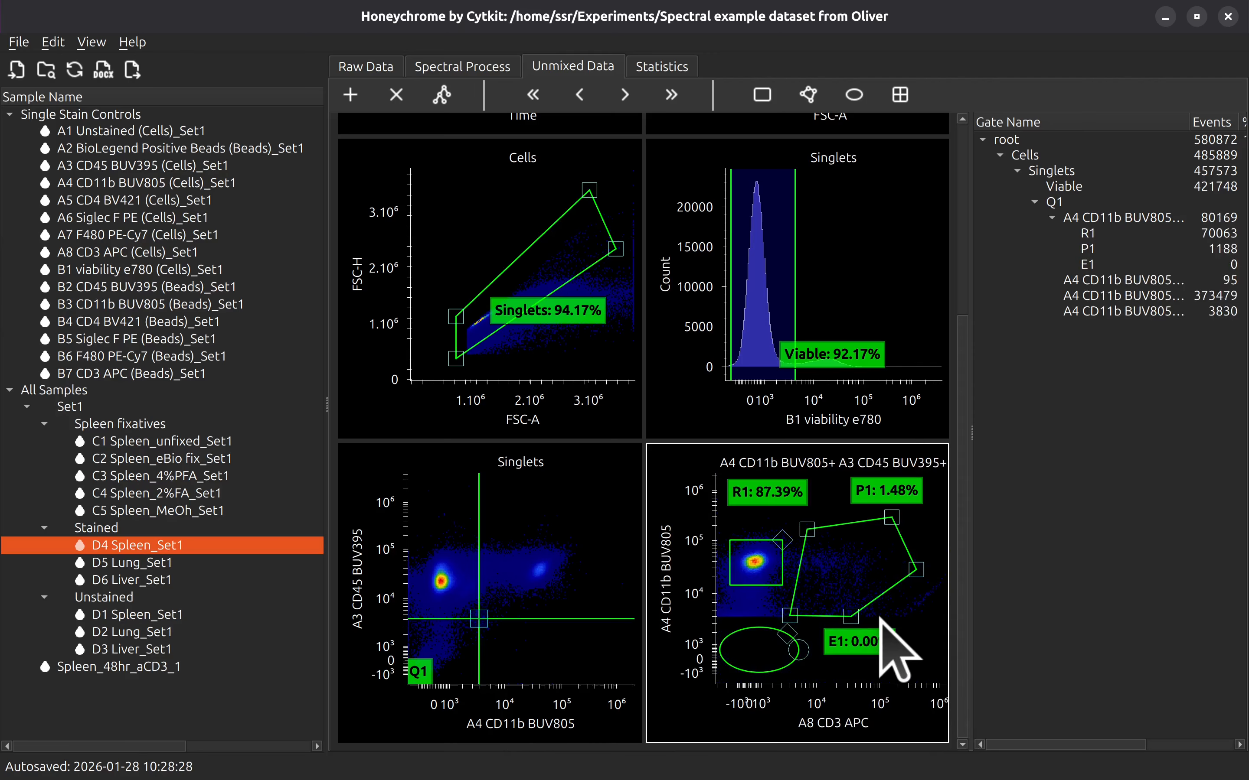
{"action": "left_click", "coordinate": [811, 469]}
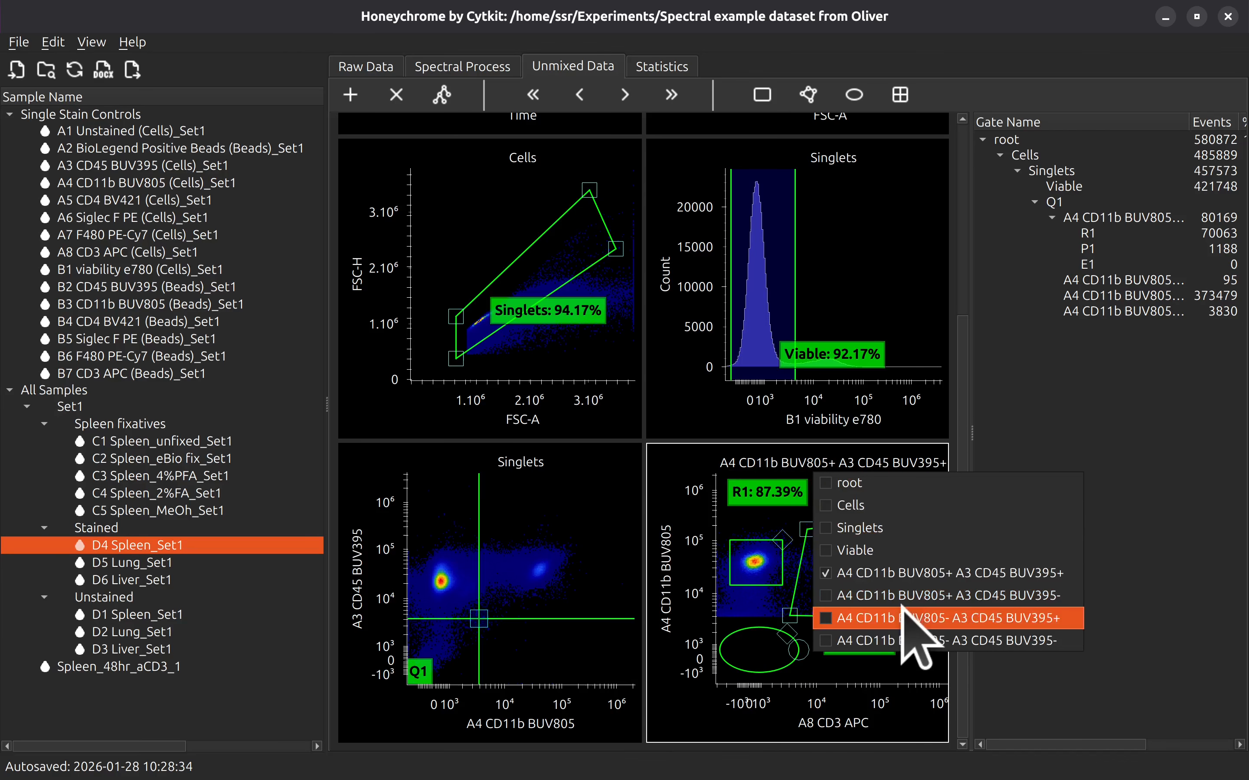
{"action": "left_click", "coordinate": [923, 551]}
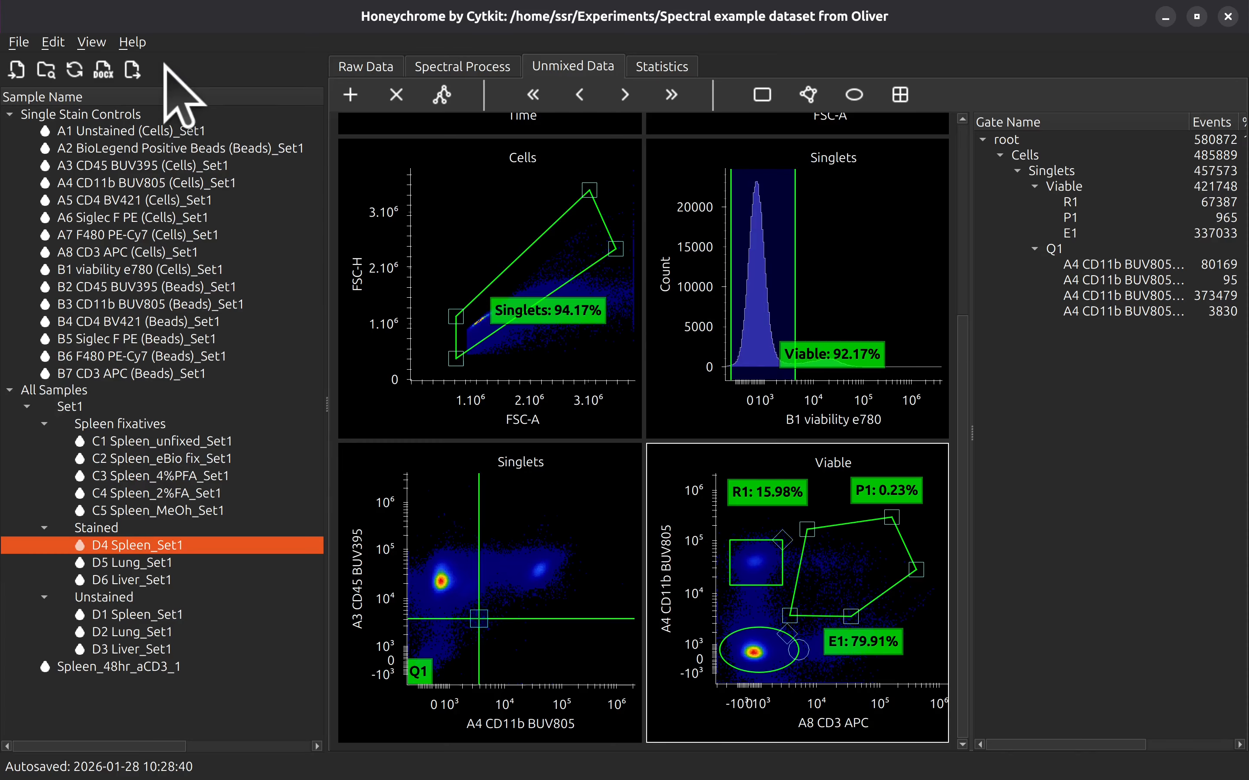
Step: Batch export the Set1/Stained samples as unmixed FCS files without subsampling
{"action": "left_click", "coordinate": [132, 69]}
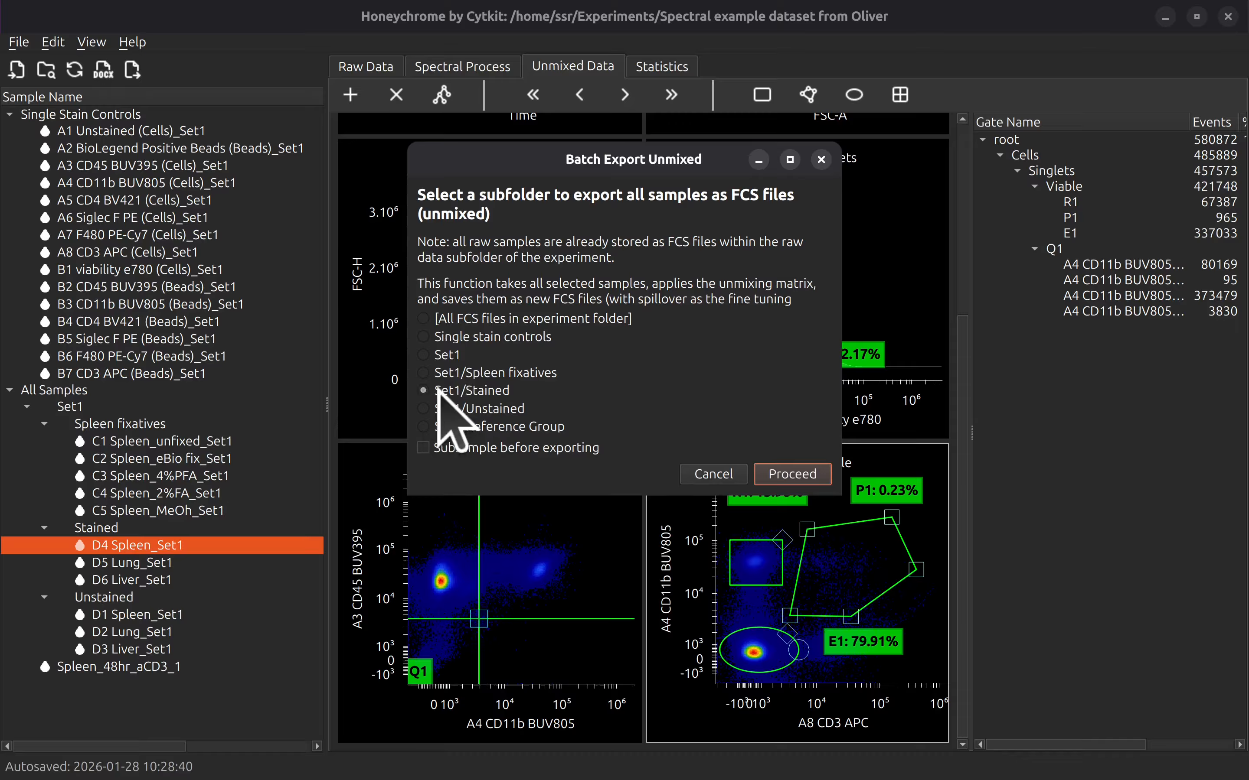
{"action": "left_click", "coordinate": [805, 474]}
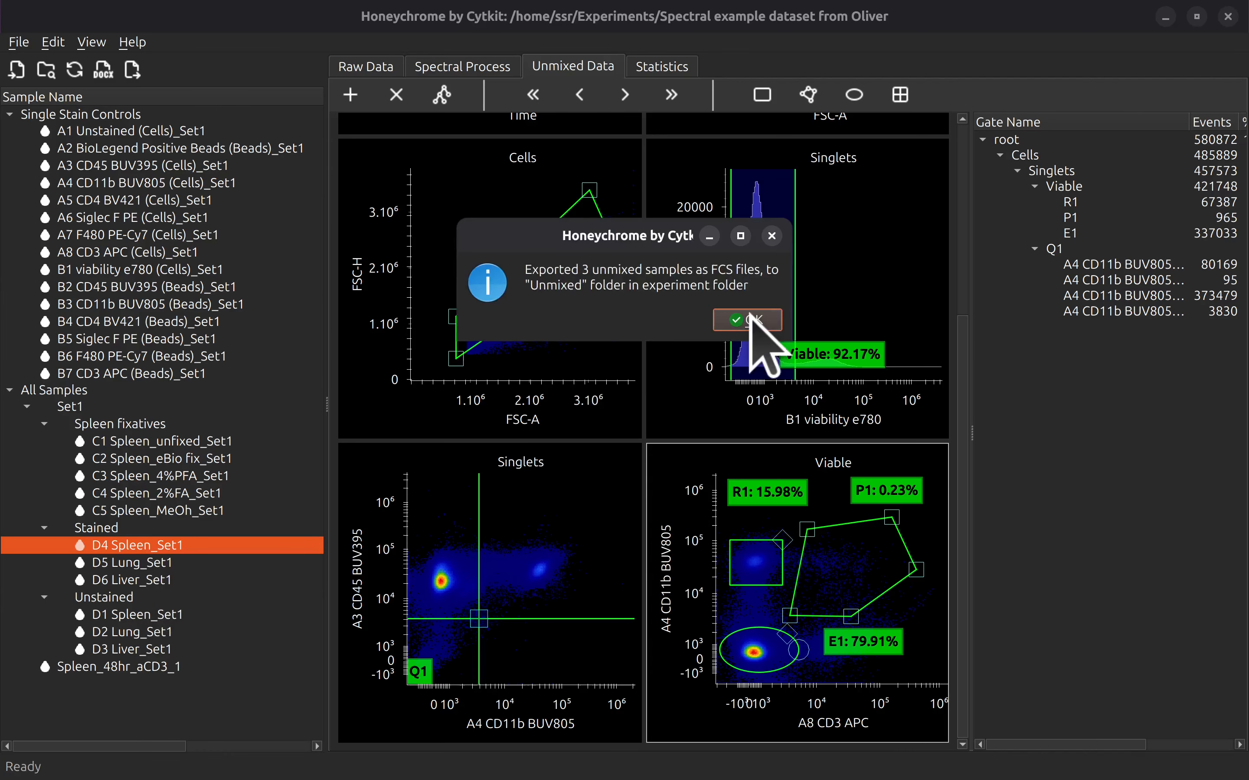
{"action": "left_click", "coordinate": [747, 320]}
Step: Open the experiment folder in the file manager, check the exported FCS files in Unmixed/Set1/Stained, and return to Honeychrome
{"action": "left_click", "coordinate": [47, 68]}
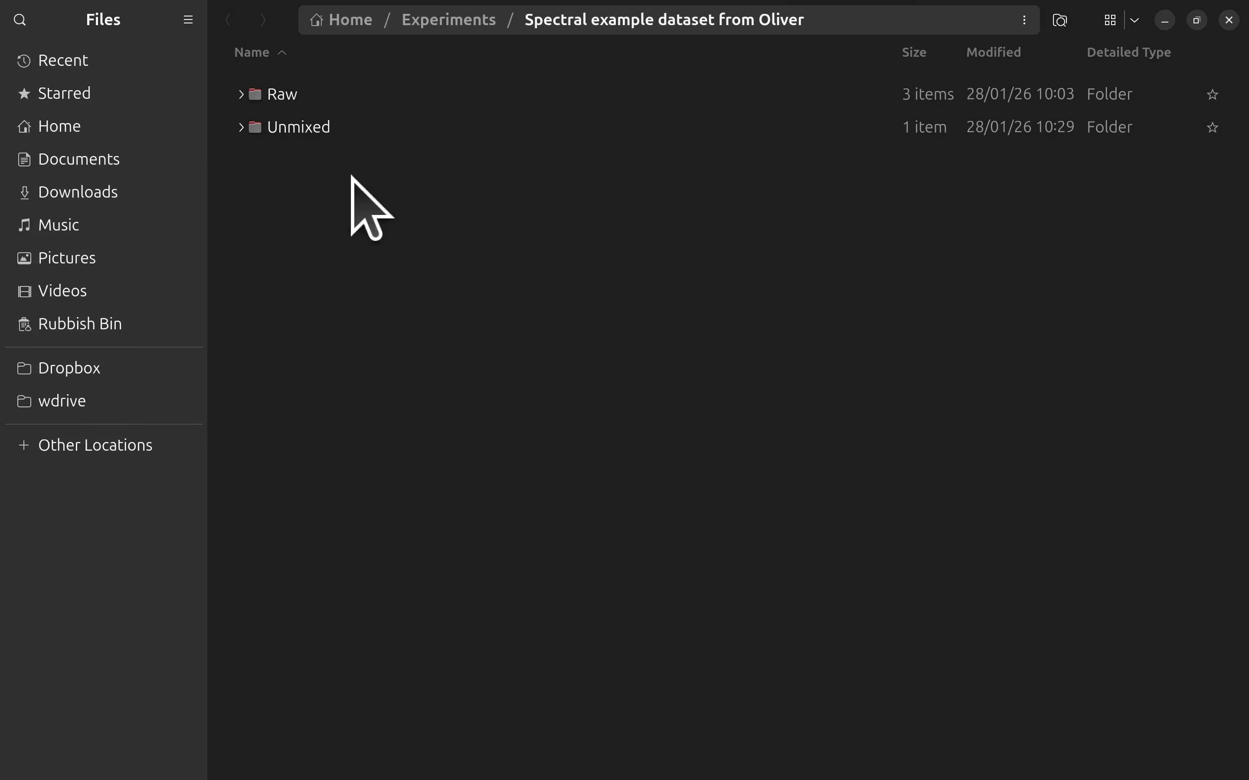
{"action": "double_click", "coordinate": [332, 126]}
{"action": "double_click", "coordinate": [287, 95]}
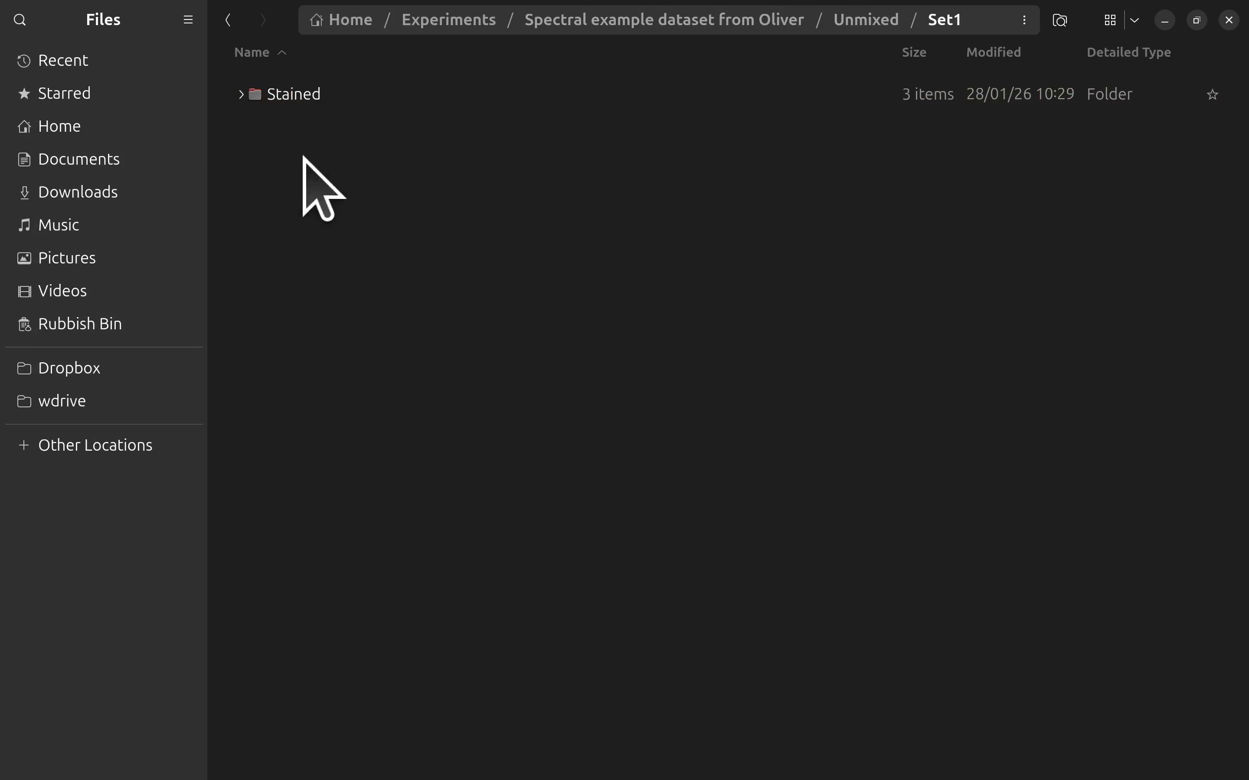
{"action": "double_click", "coordinate": [315, 84]}
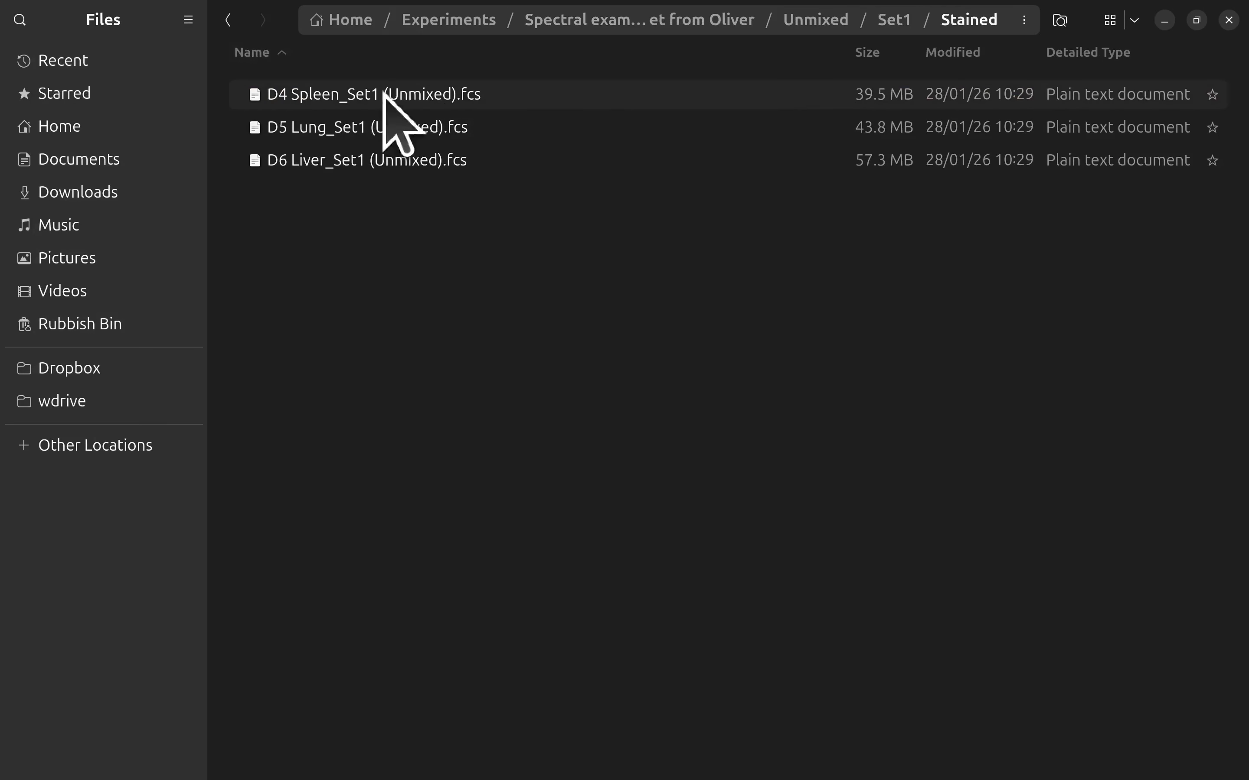
{"action": "left_click", "coordinate": [1228, 19]}
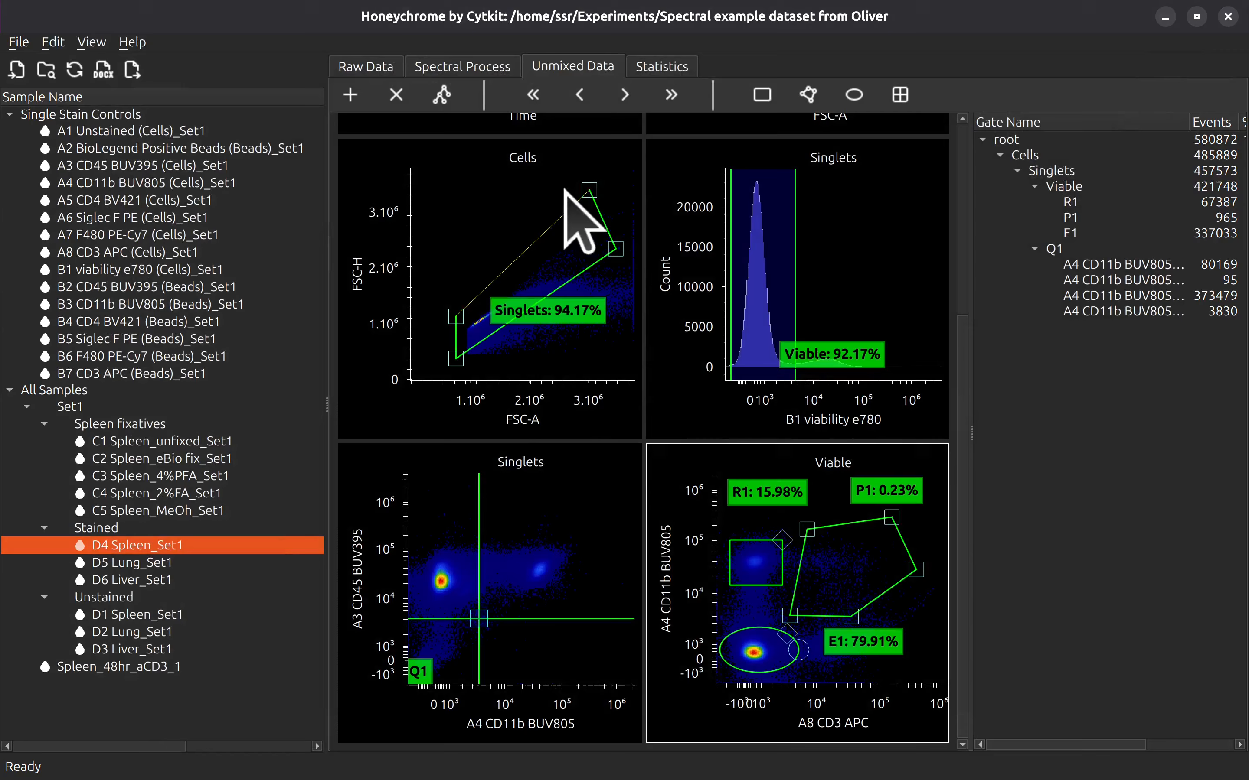
Step: Export a DOCX report for the D4 Spleen_Set1 sample
{"action": "left_click", "coordinate": [105, 71]}
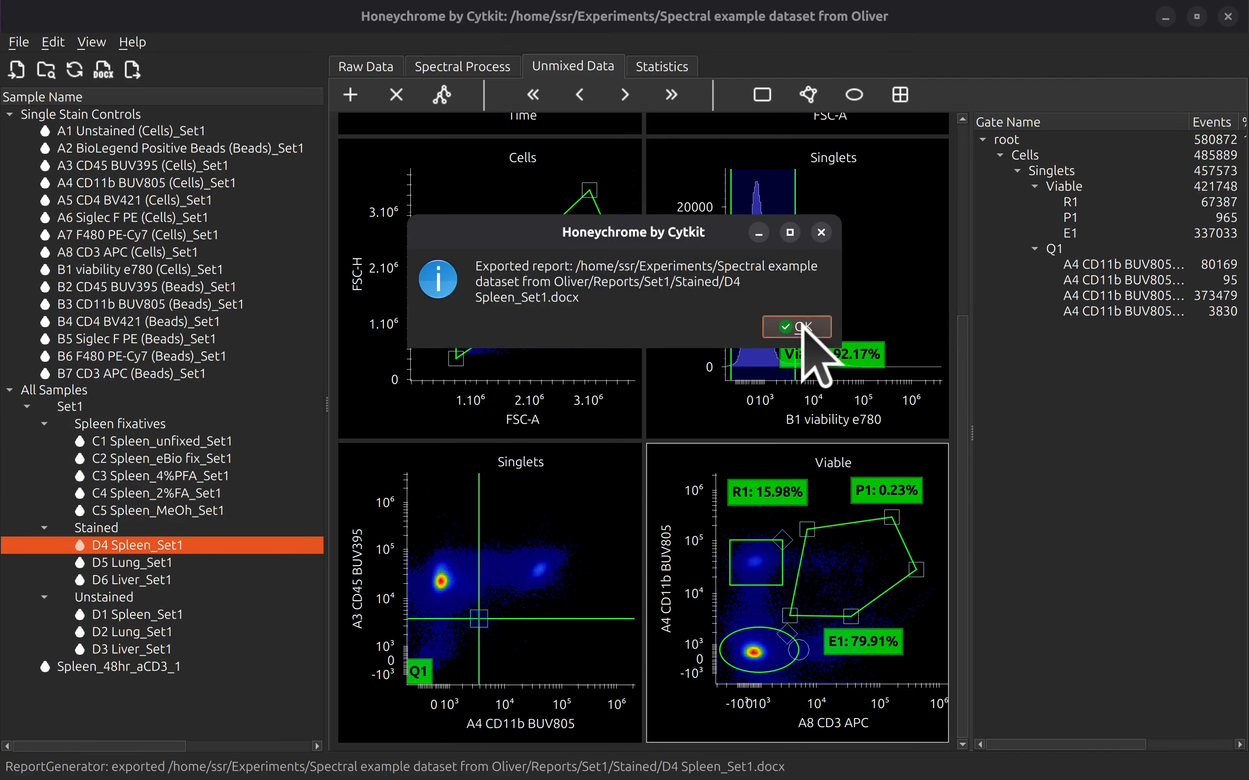
{"action": "left_click", "coordinate": [797, 327]}
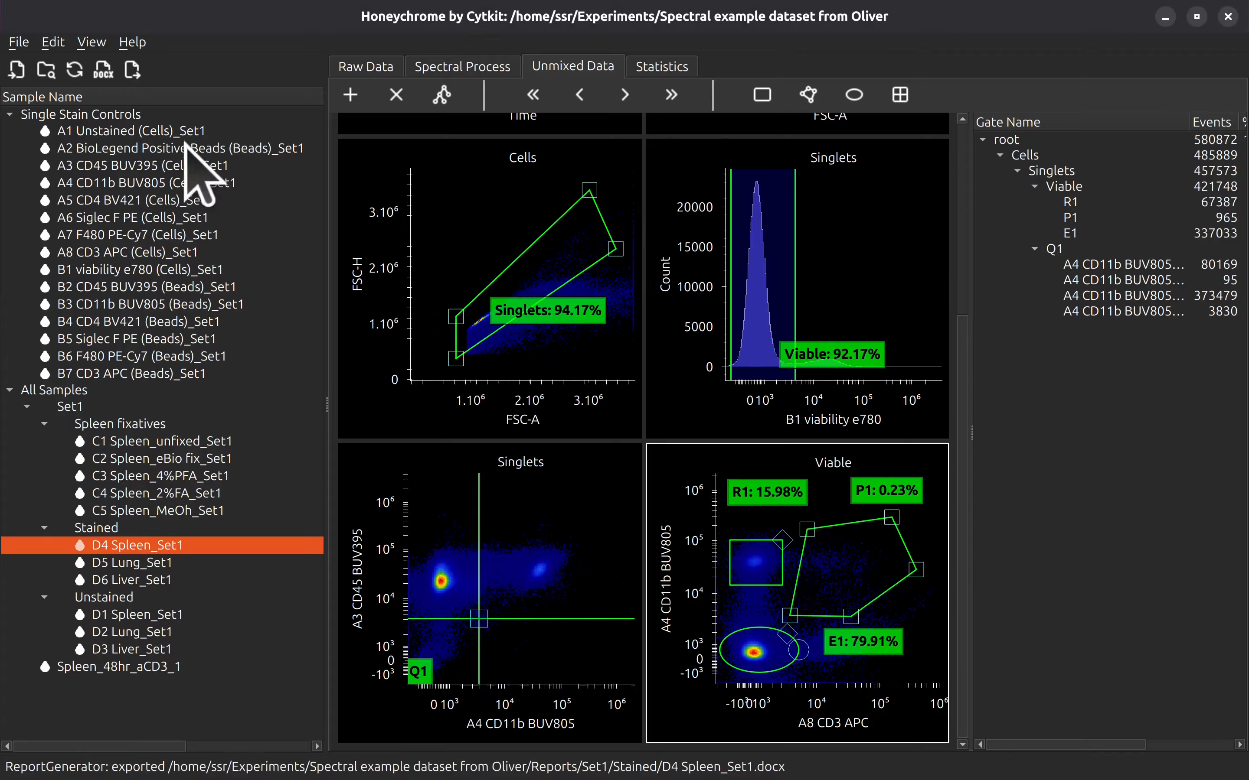
Step: Open D4 Spleen_Set1.docx from Reports/Set1/Stained in LibreOffice Writer, review it through its last page, and return to Honeychrome
{"action": "left_click", "coordinate": [46, 71]}
{"action": "double_click", "coordinate": [388, 129]}
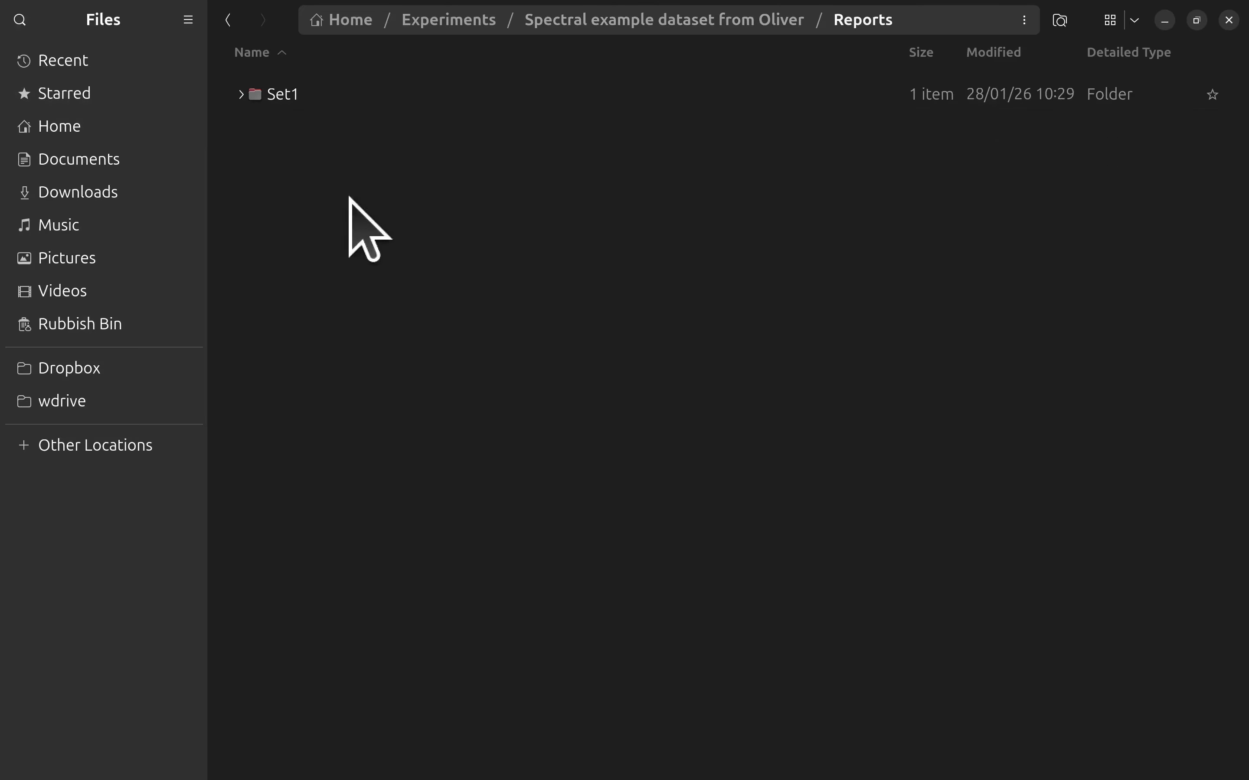
{"action": "double_click", "coordinate": [313, 96]}
{"action": "double_click", "coordinate": [344, 103]}
{"action": "double_click", "coordinate": [342, 103]}
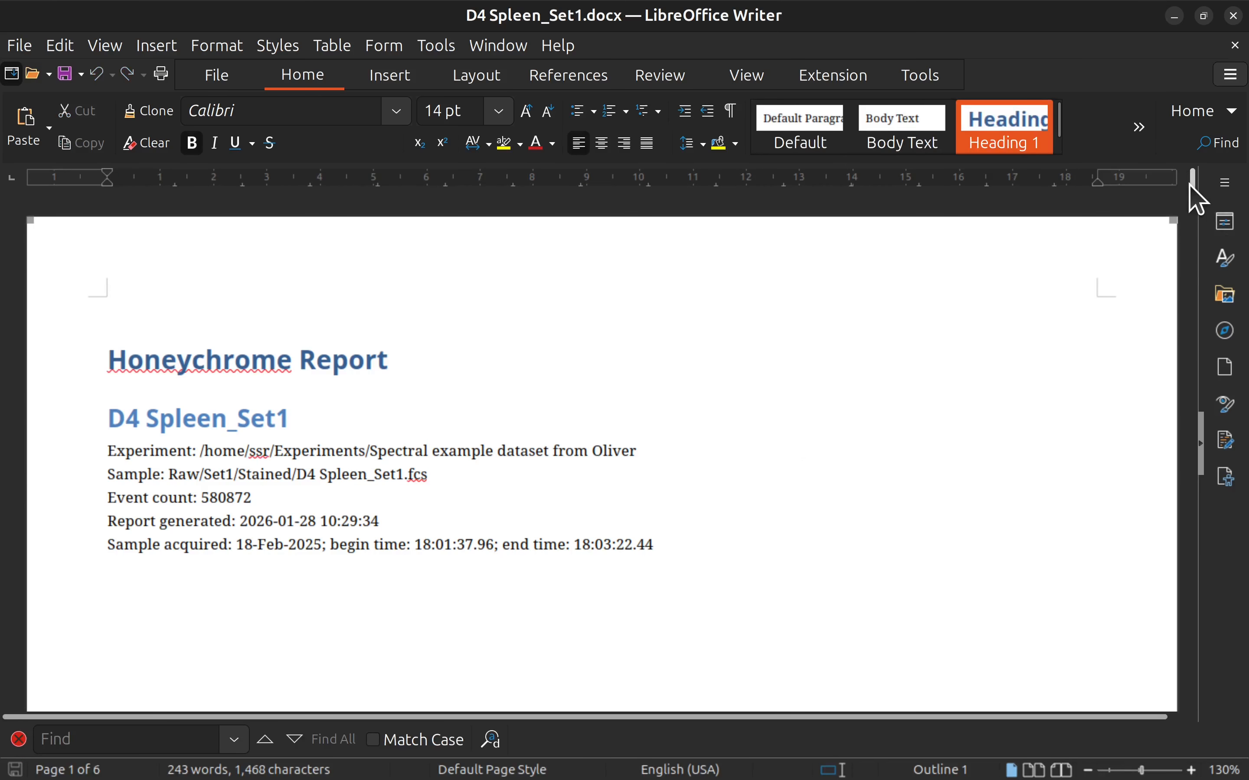
{"action": "left_click_drag", "start_coordinate": [1200, 189], "coordinate": [1200, 667]}
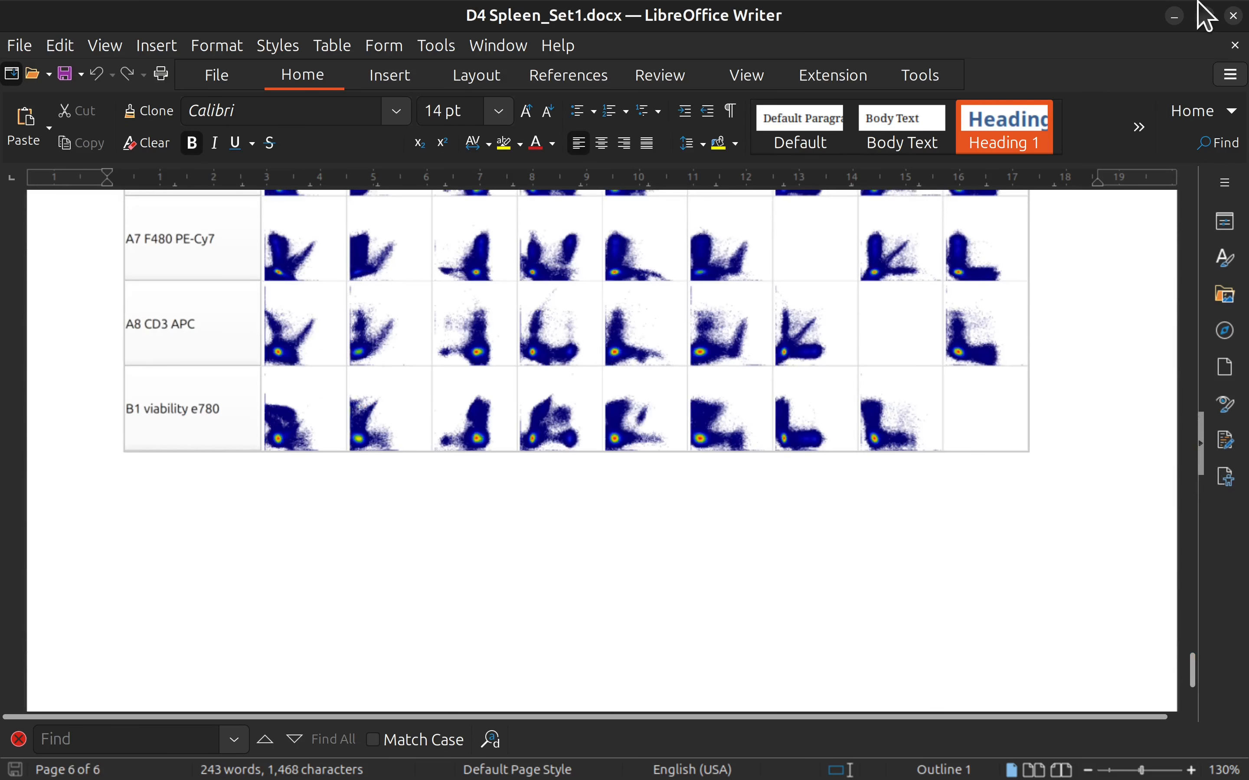
{"action": "left_click", "coordinate": [1238, 17]}
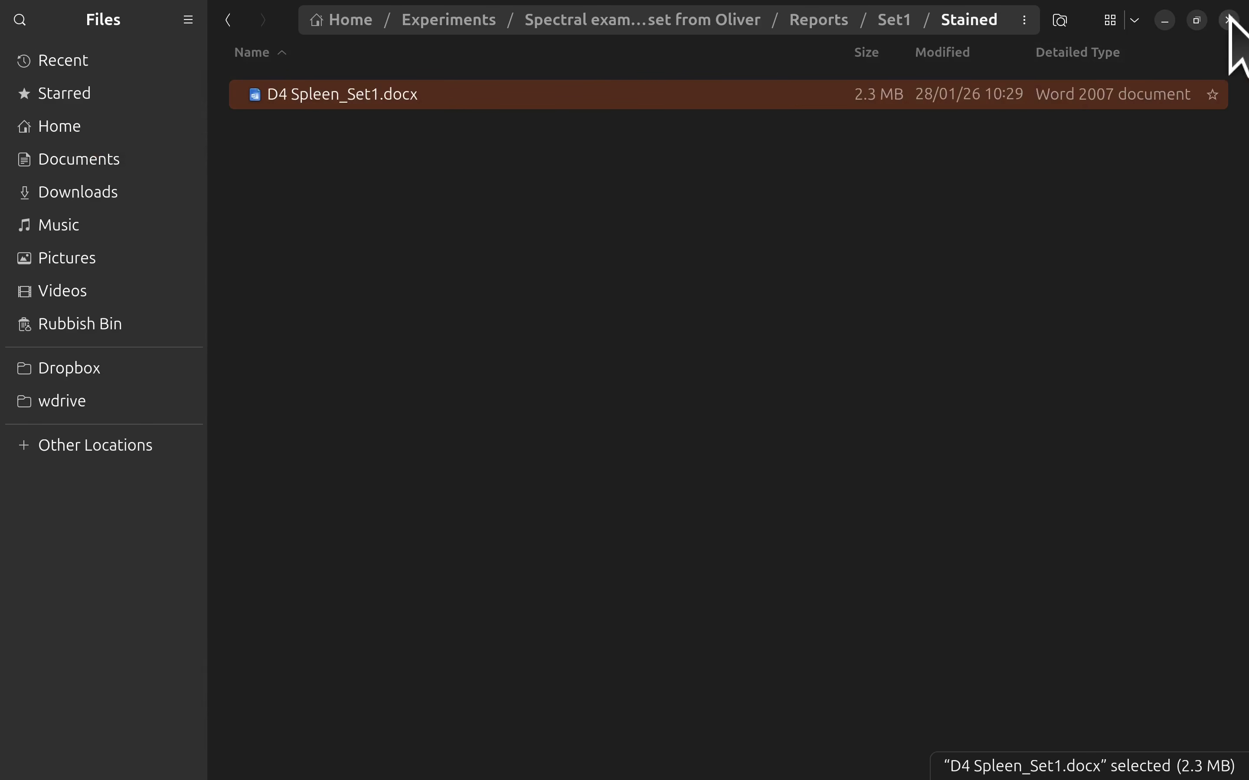
{"action": "left_click", "coordinate": [1229, 20]}
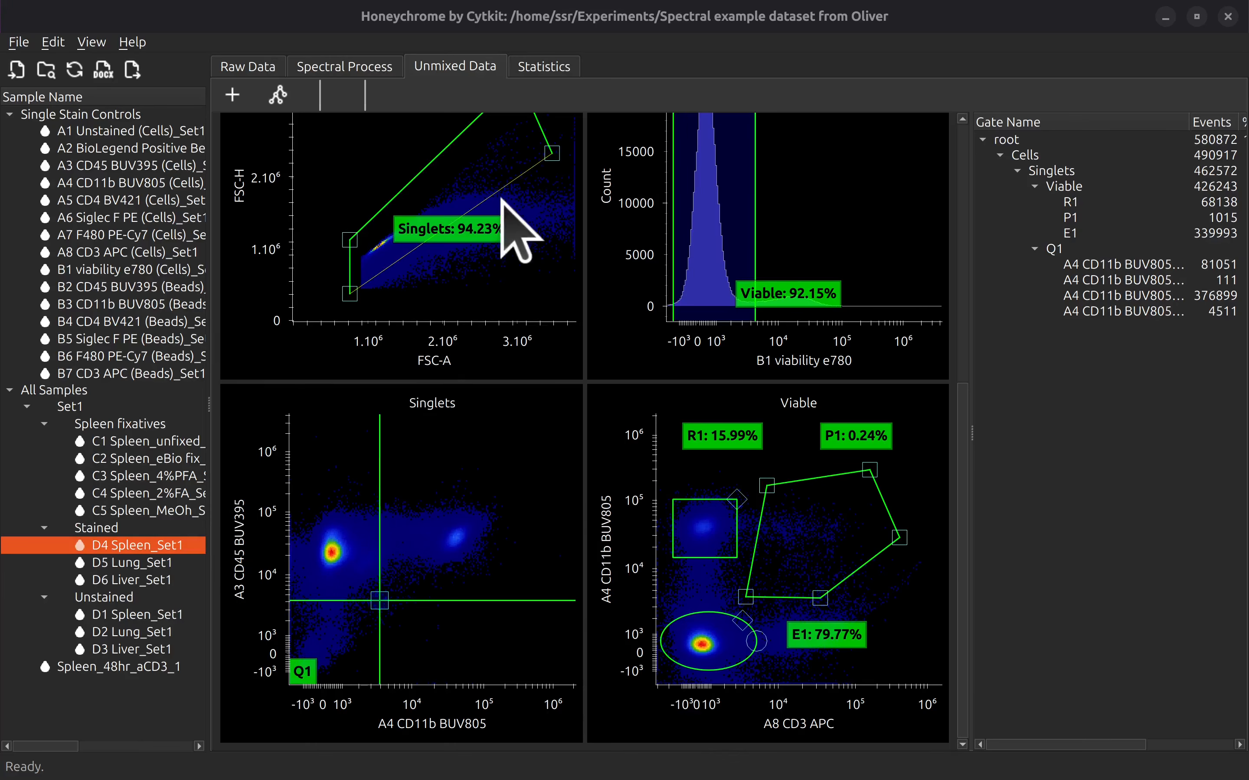
Step: Calculate a bar chart comparing % Parent of the A4 CD11b BUV805+ A3 CD45 BUV395+ gate across the Set1/Stained samples
{"action": "left_click", "coordinate": [552, 66]}
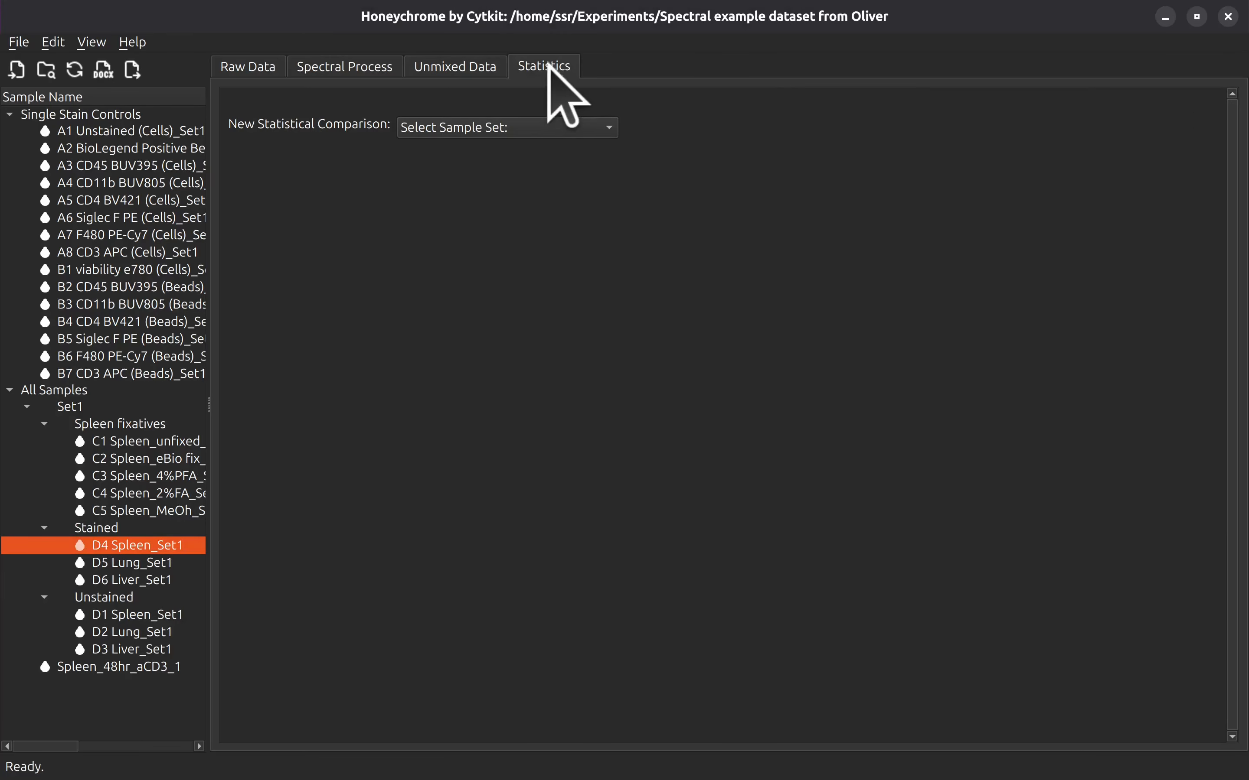
{"action": "left_click", "coordinate": [563, 127]}
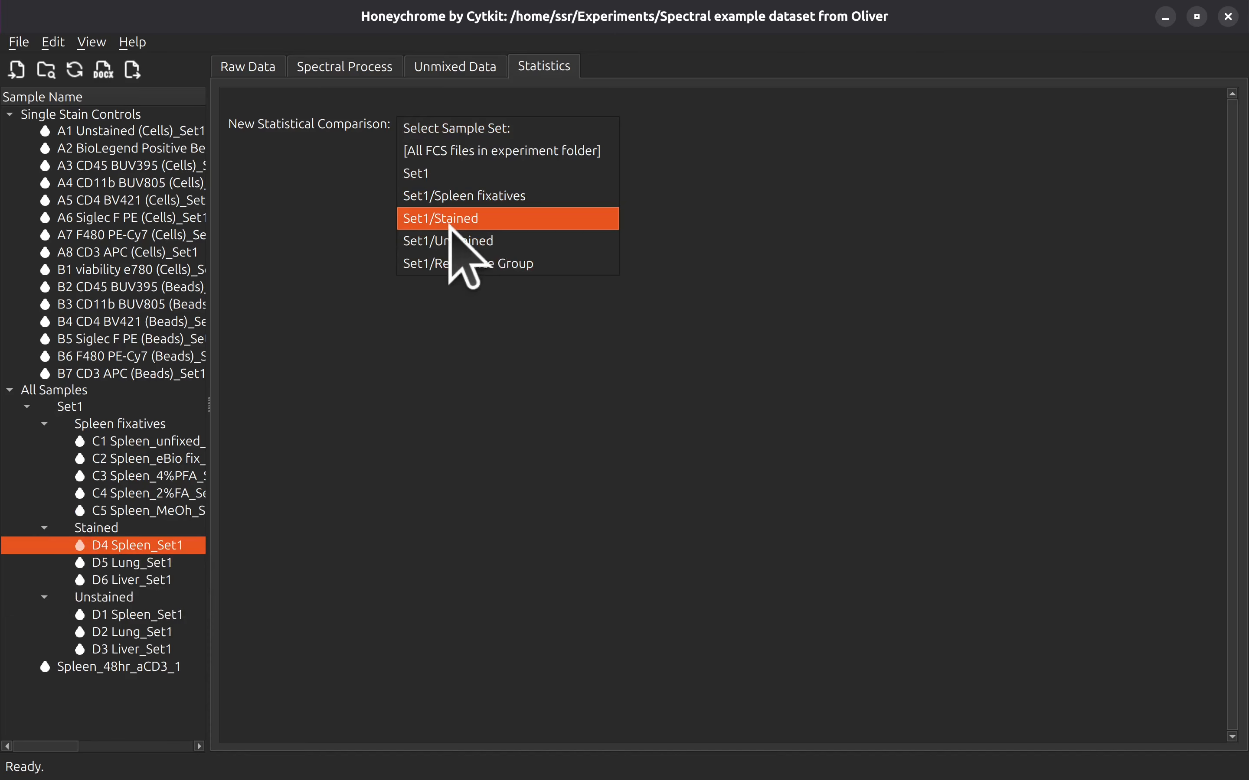
{"action": "left_click", "coordinate": [485, 219]}
{"action": "left_click", "coordinate": [706, 127]}
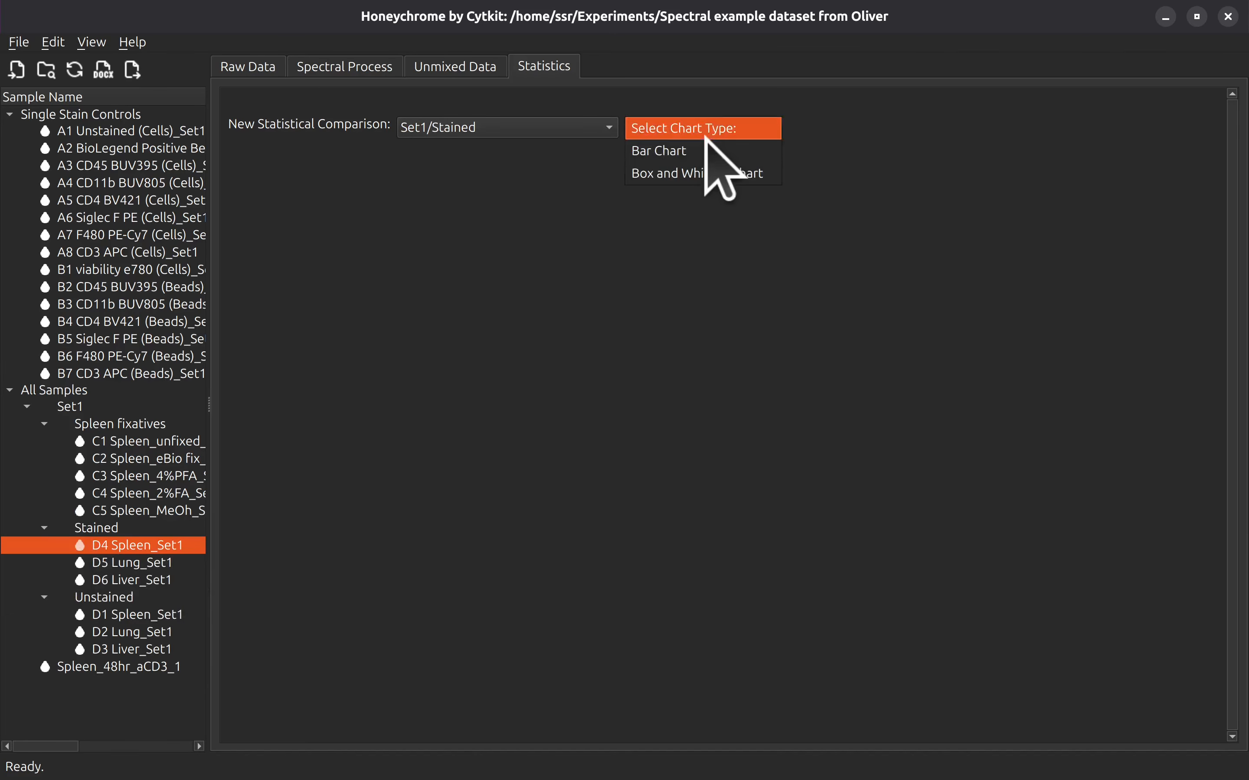
{"action": "left_click", "coordinate": [706, 153]}
{"action": "left_click", "coordinate": [849, 127]}
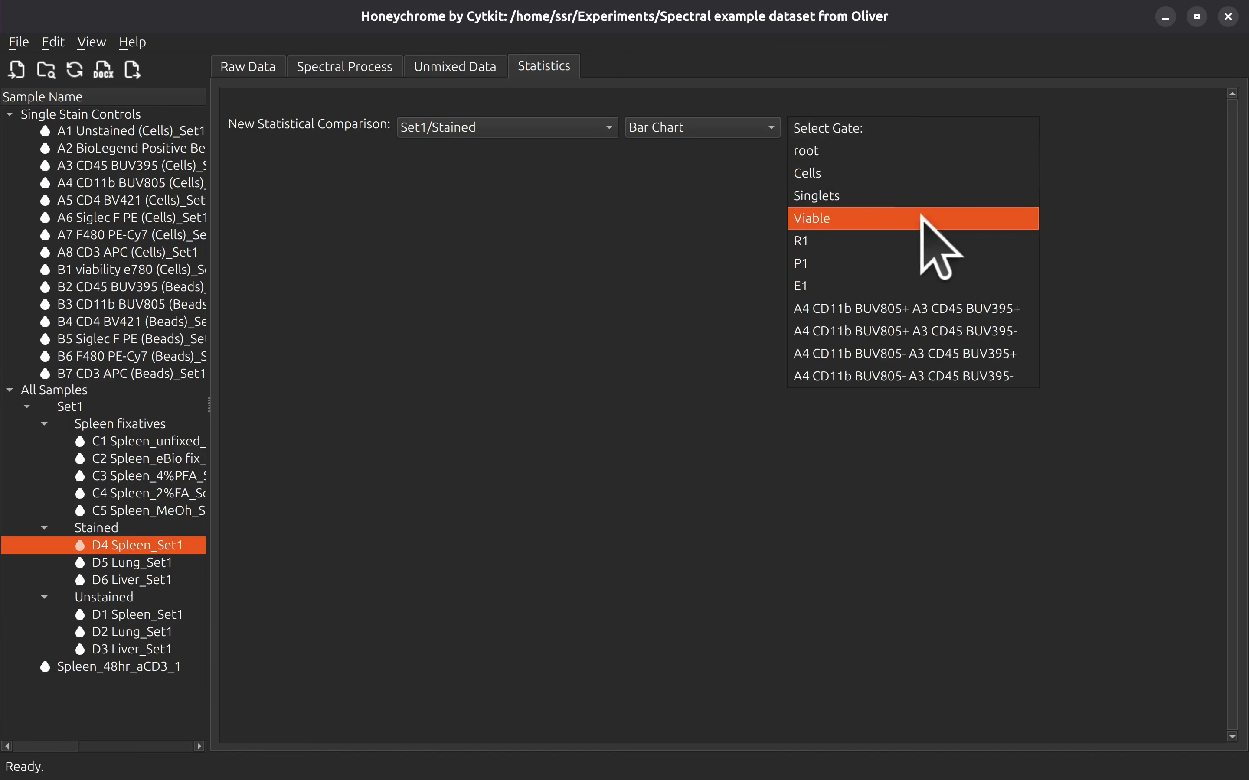
{"action": "left_click", "coordinate": [970, 307]}
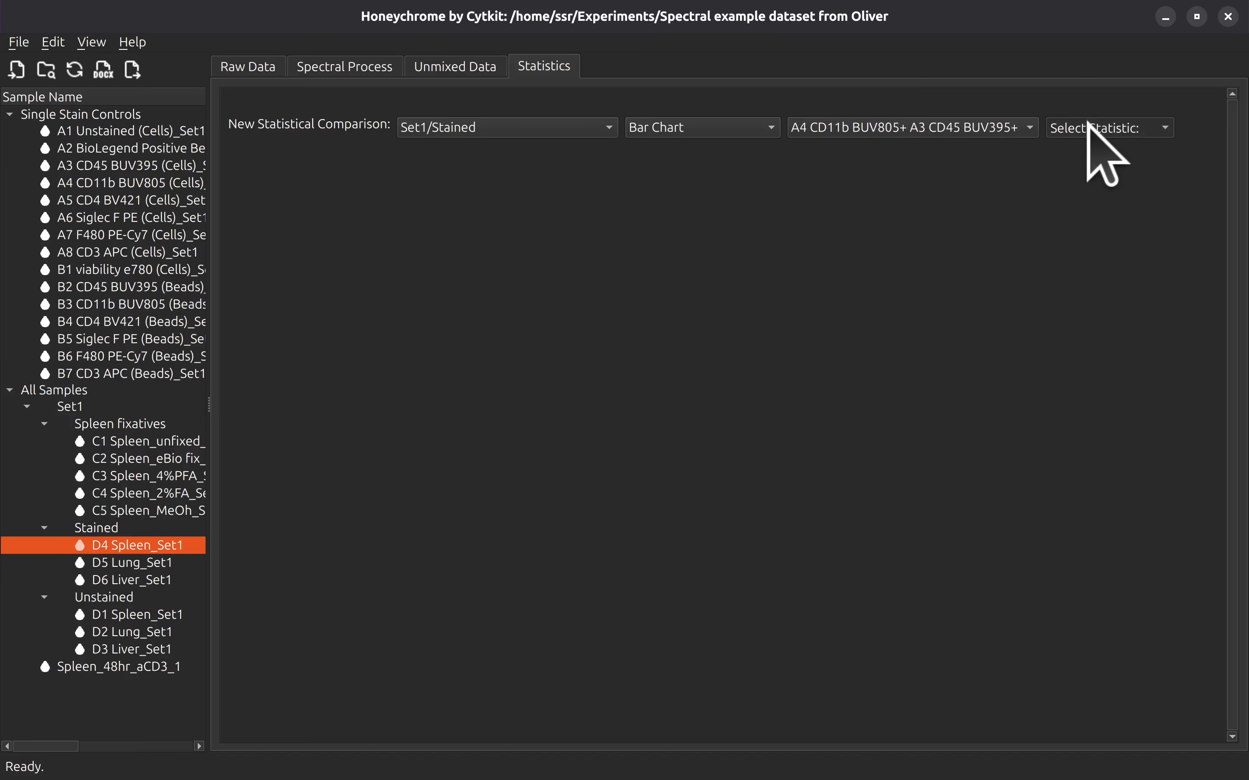
{"action": "left_click", "coordinate": [1087, 124]}
{"action": "left_click", "coordinate": [1112, 170]}
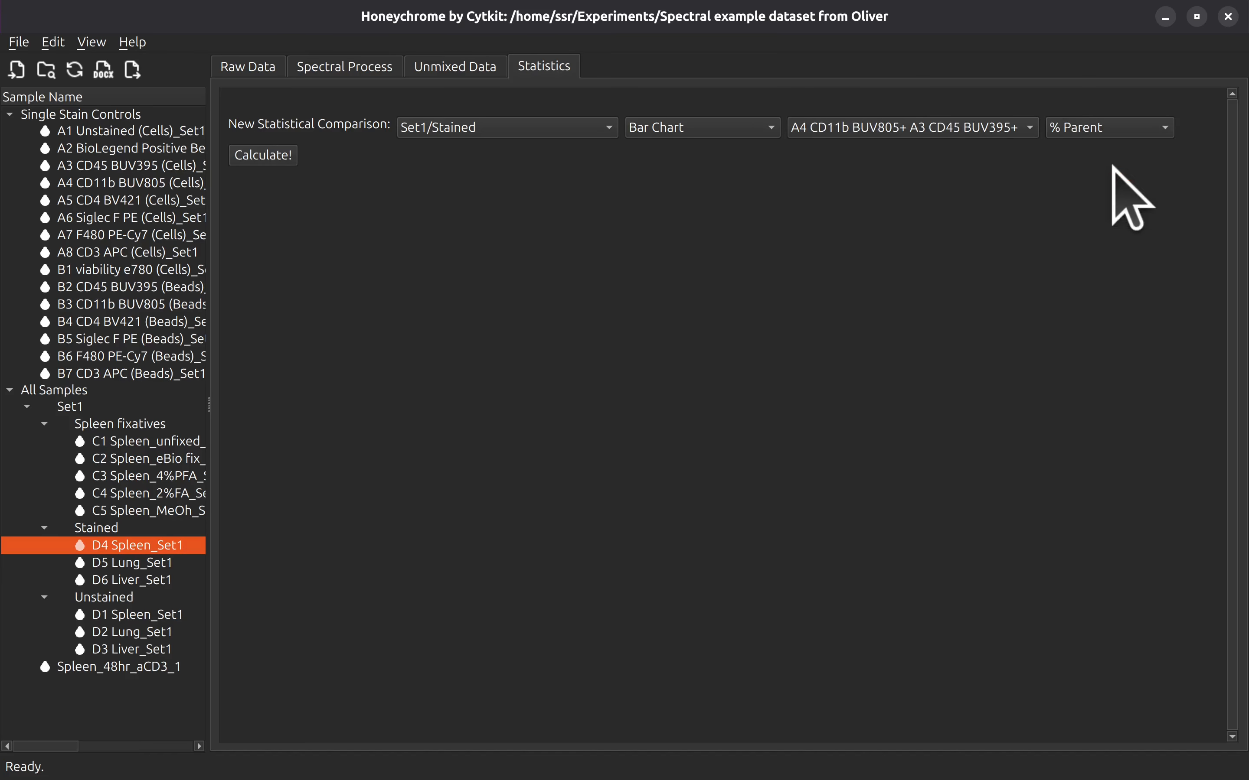
{"action": "left_click", "coordinate": [270, 154]}
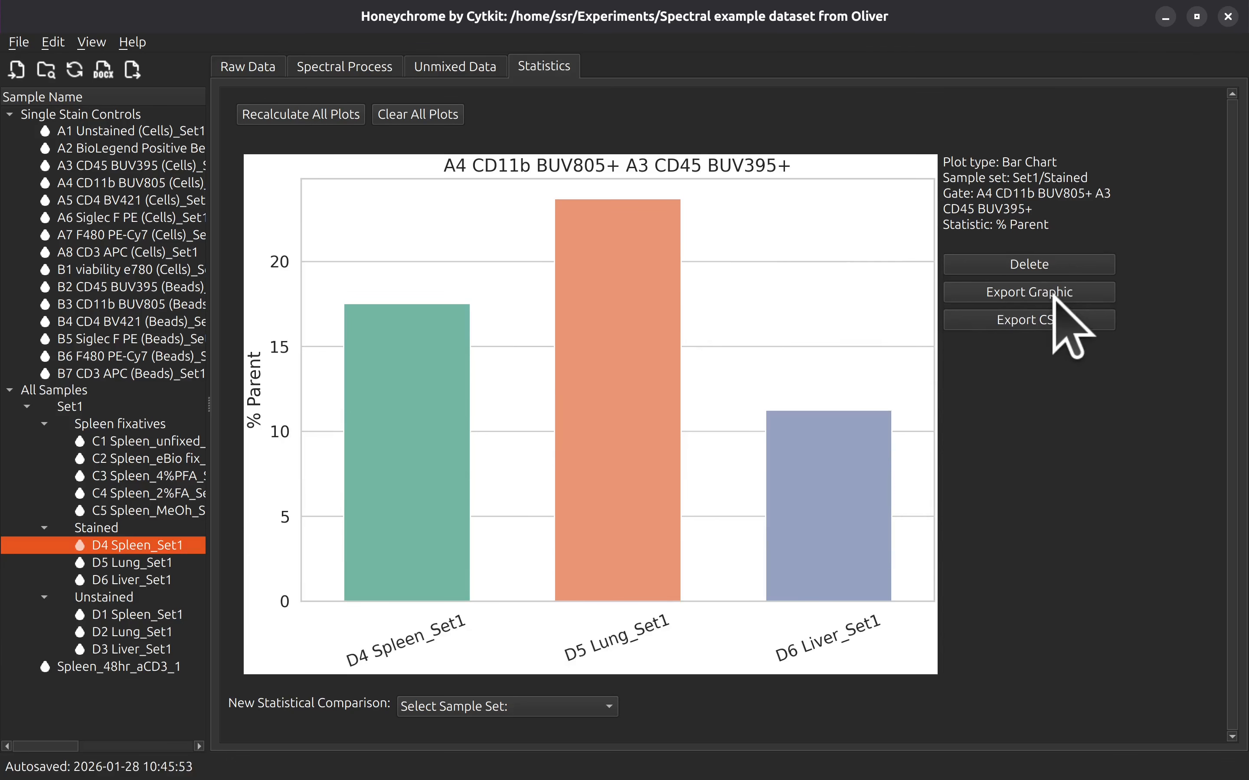
Step: Export the % Parent bar chart as a graphic and its data as a CSV file
{"action": "left_click", "coordinate": [1026, 293]}
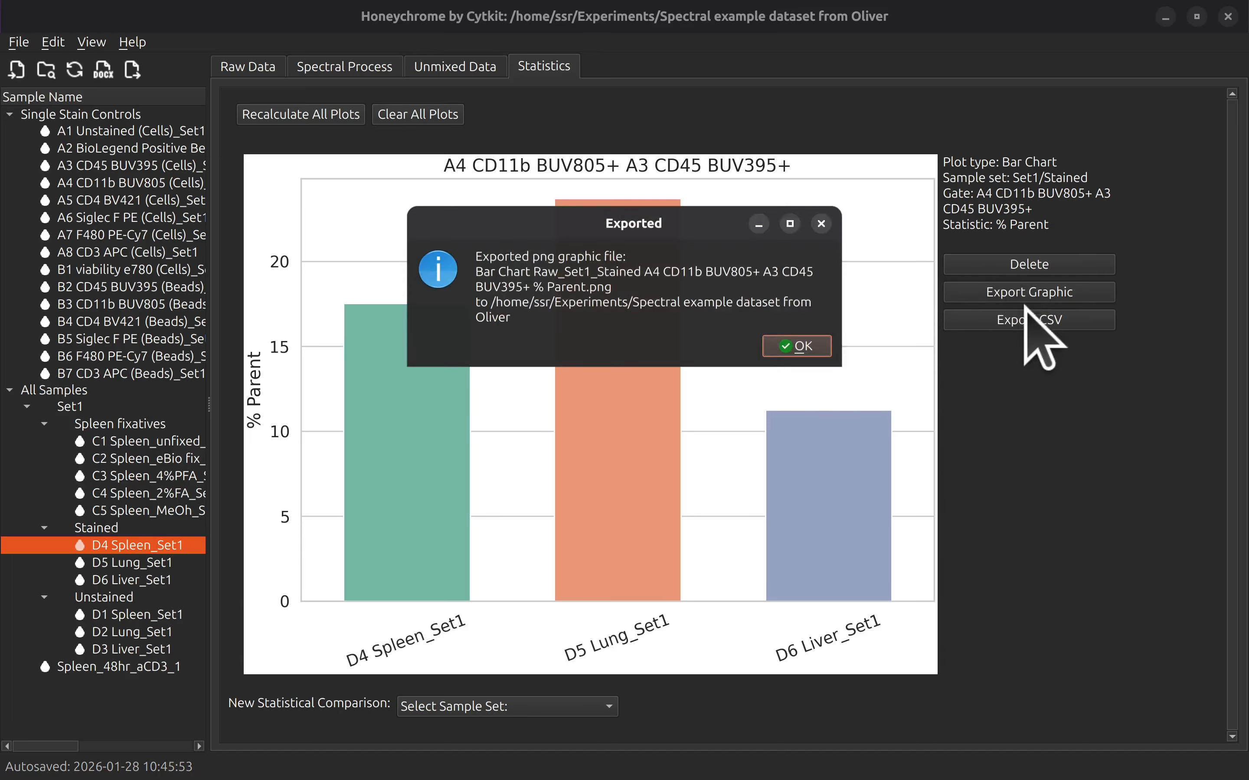
{"action": "left_click", "coordinate": [795, 347]}
{"action": "left_click", "coordinate": [1028, 320]}
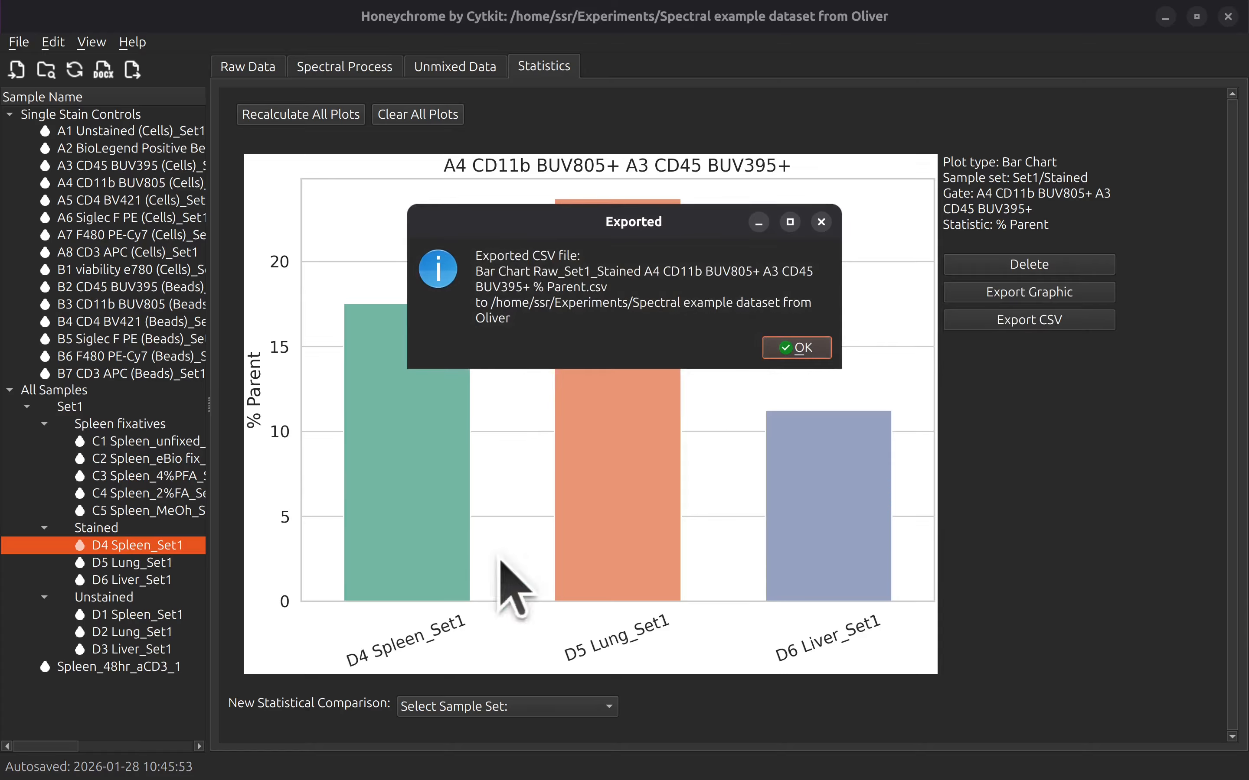
{"action": "left_click", "coordinate": [797, 348]}
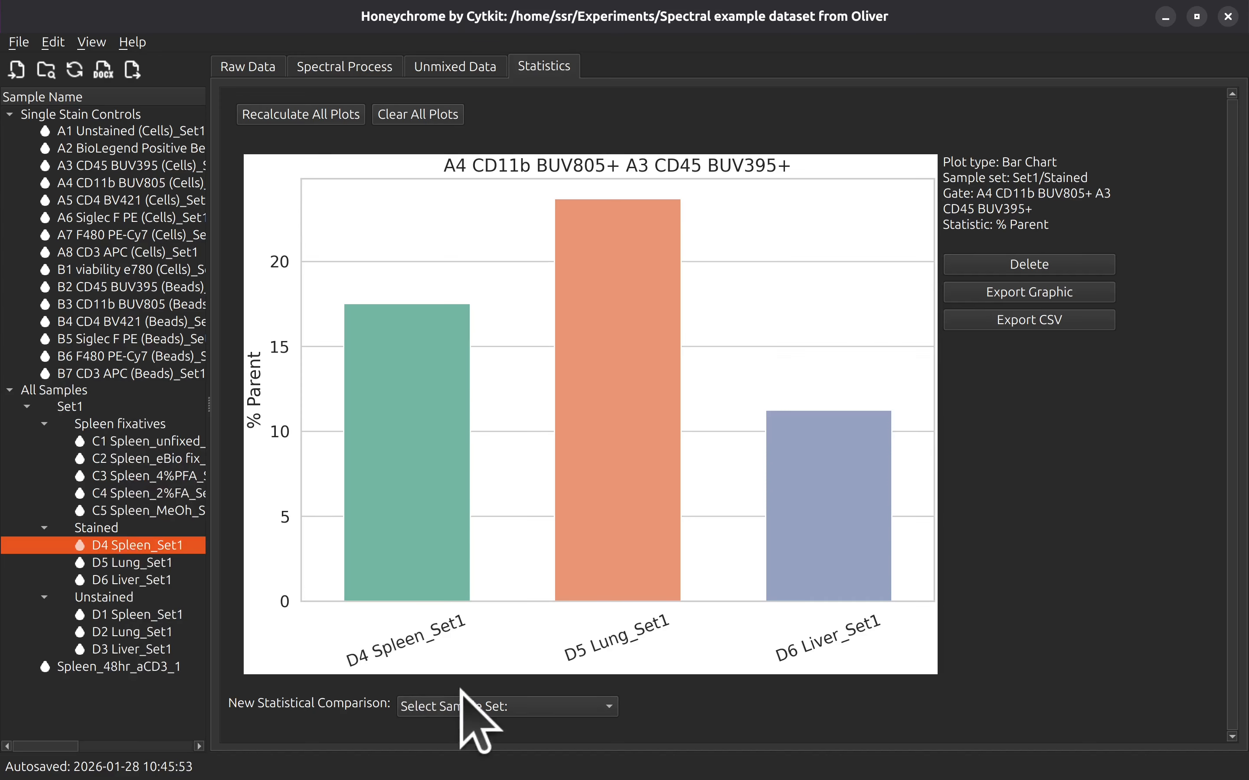
Step: Calculate a box and whisker chart of A4 CD11b BUV805 mean intensity in the Singlets gate for sample set Set1, and review it
{"action": "left_click", "coordinate": [493, 709]}
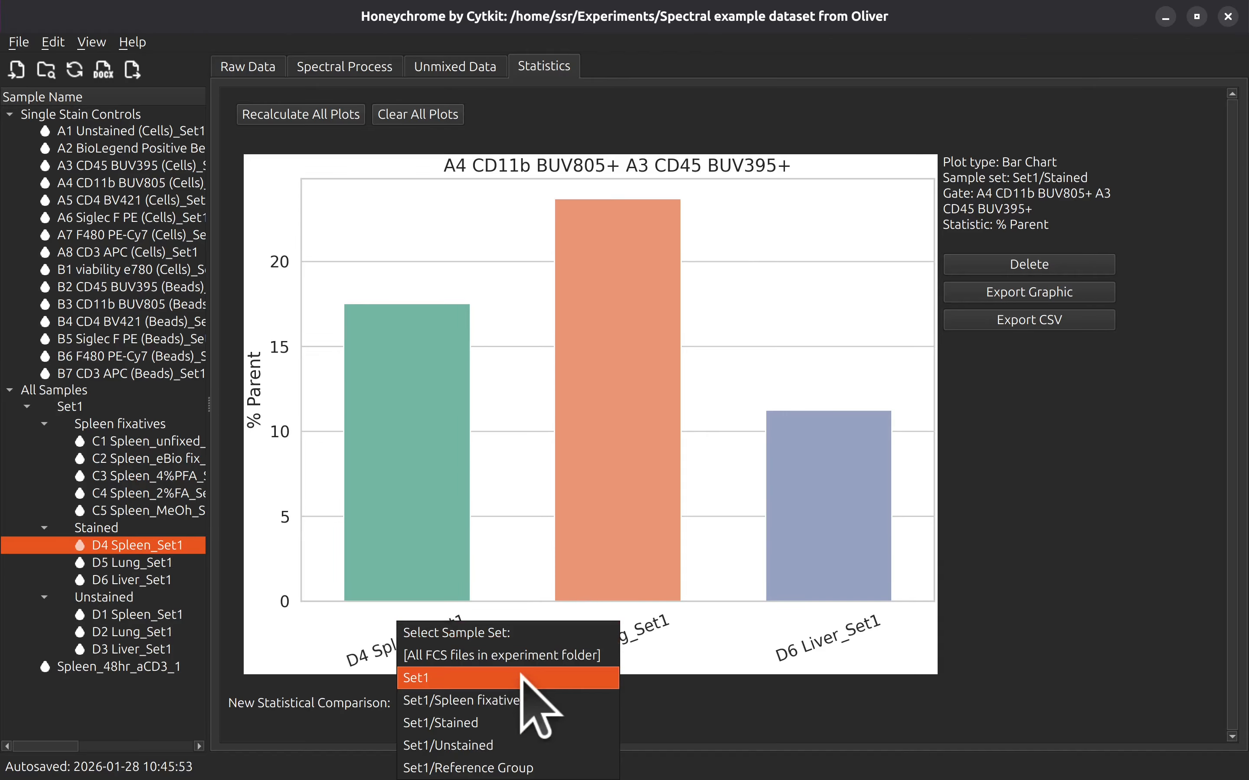
{"action": "left_click", "coordinate": [439, 680]}
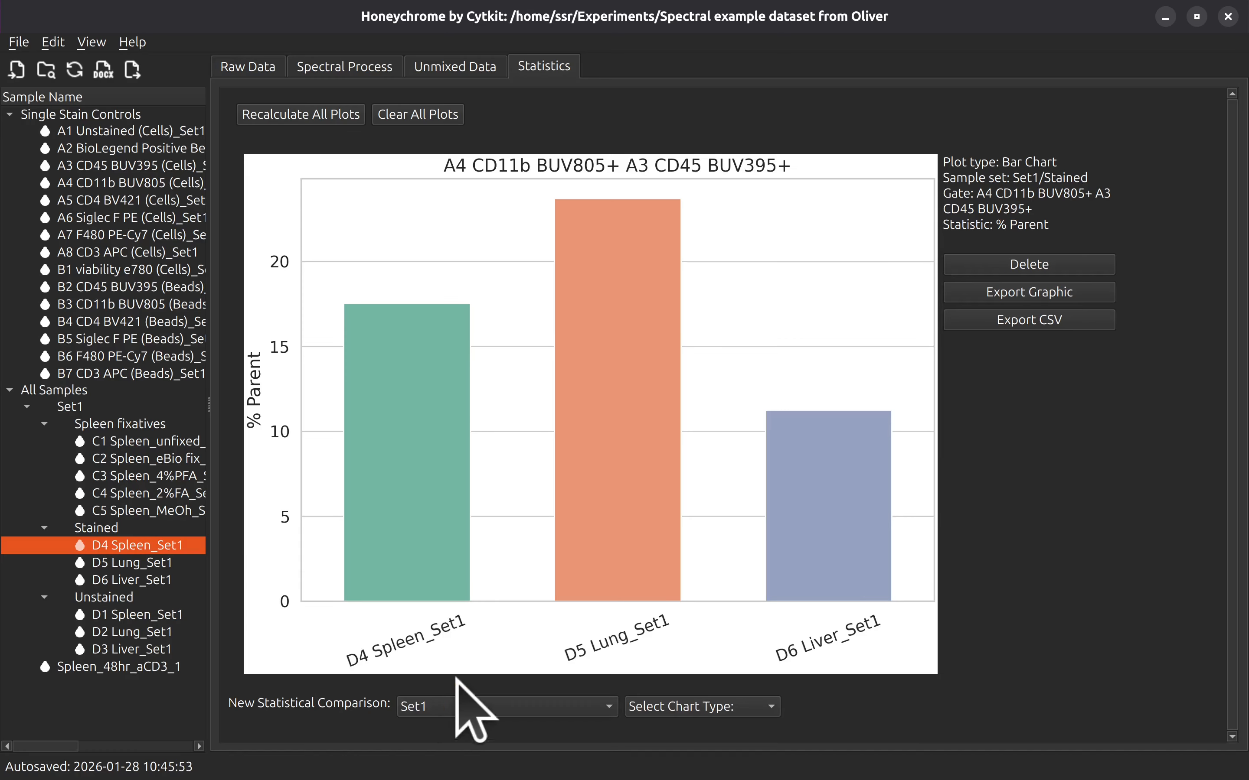
{"action": "left_click", "coordinate": [713, 715]}
{"action": "left_click", "coordinate": [720, 752]}
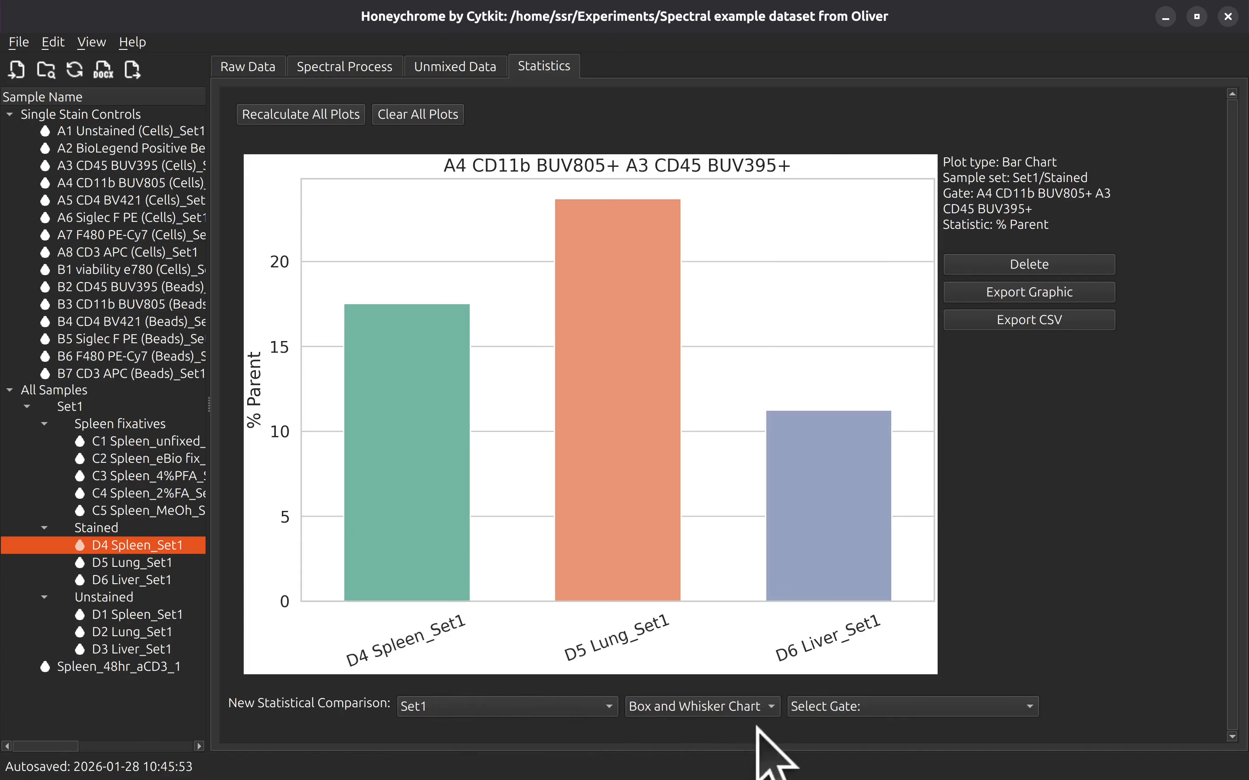
{"action": "left_click", "coordinate": [850, 700]}
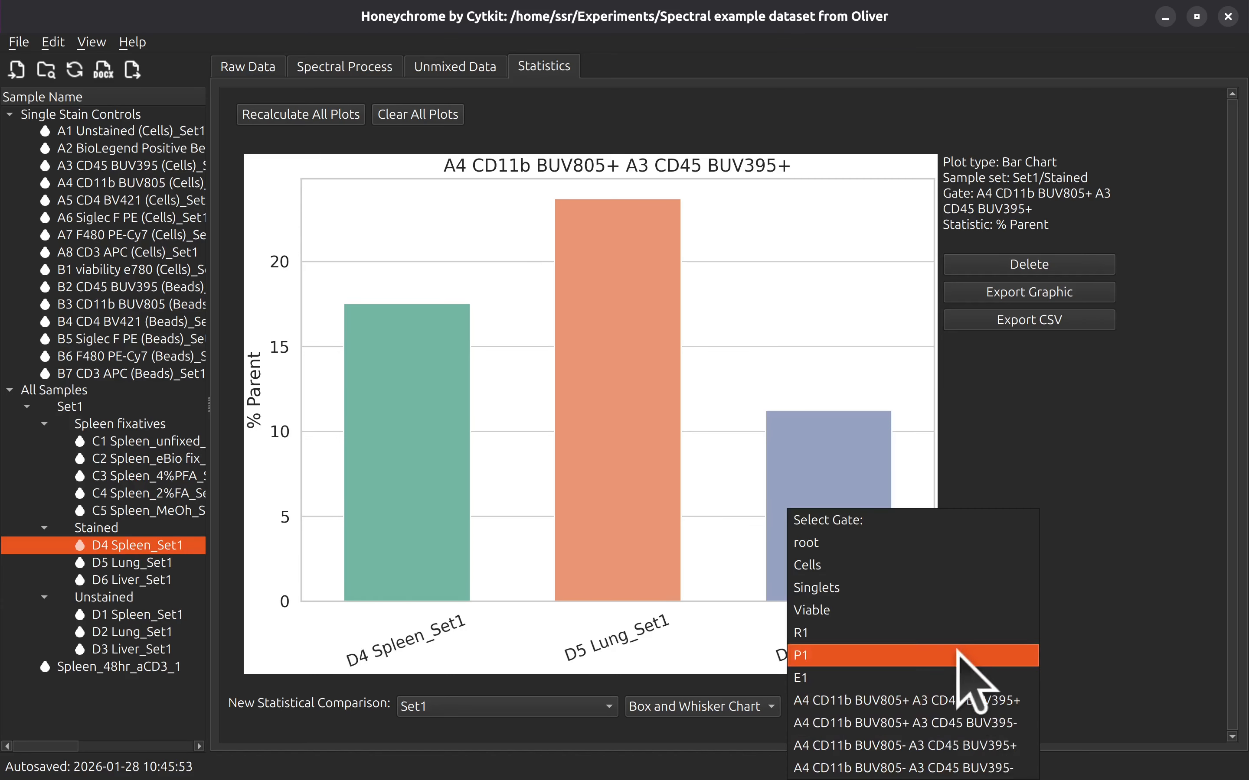
{"action": "left_click", "coordinate": [875, 588]}
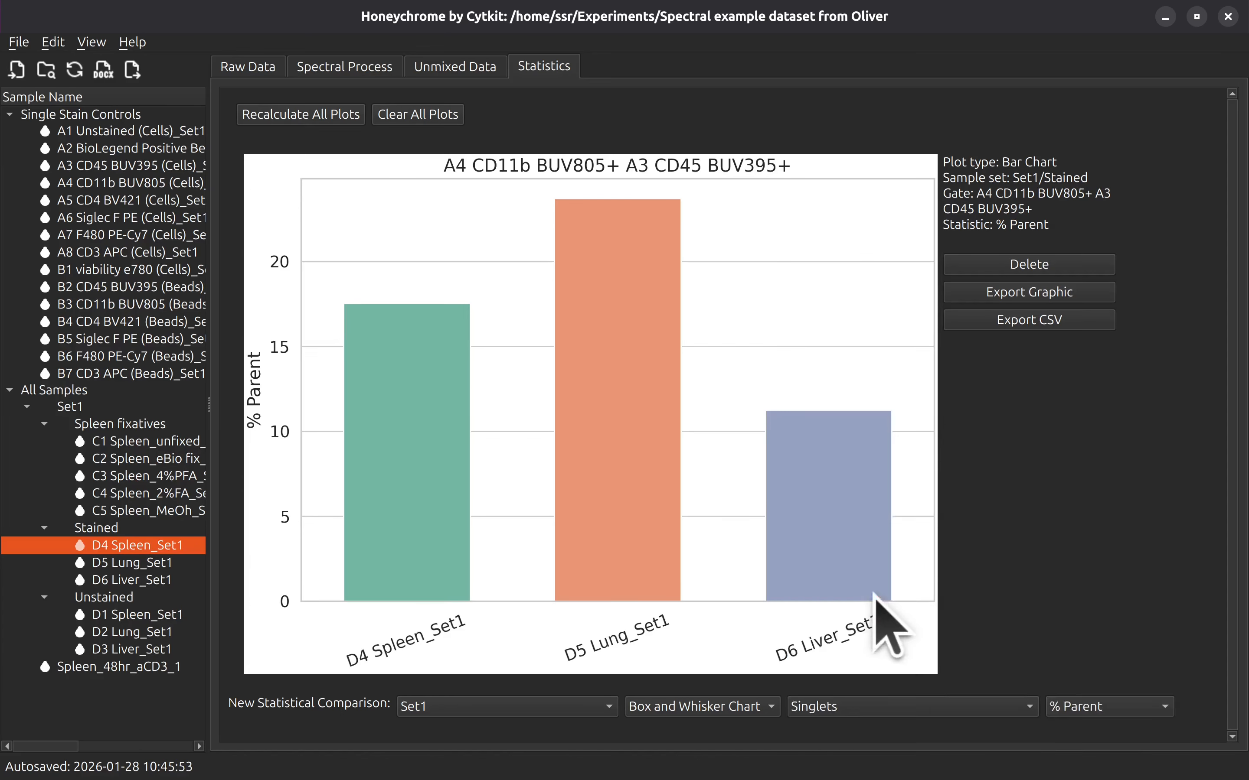
{"action": "left_click", "coordinate": [1137, 711]}
{"action": "left_click", "coordinate": [1140, 750]}
{"action": "scroll", "coordinate": [1135, 588], "scroll_direction": "down", "scroll_amount": 1}
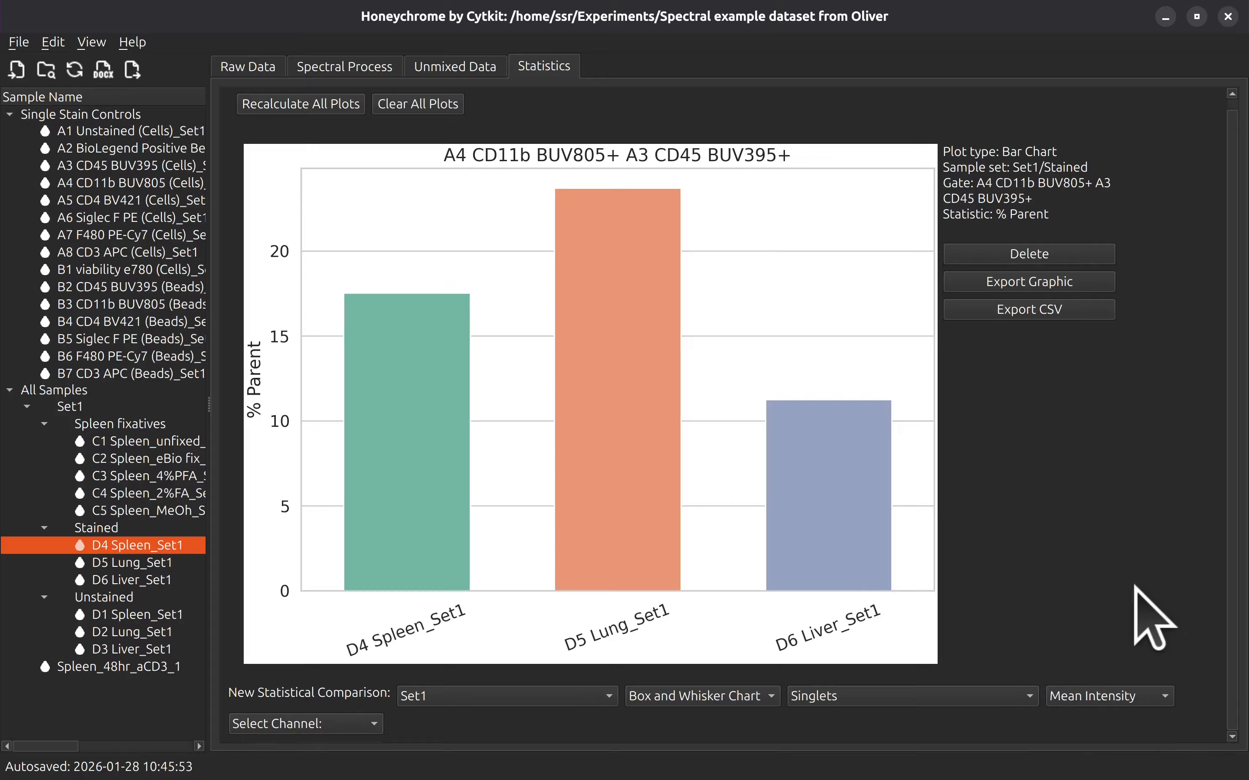
{"action": "left_click", "coordinate": [338, 723]}
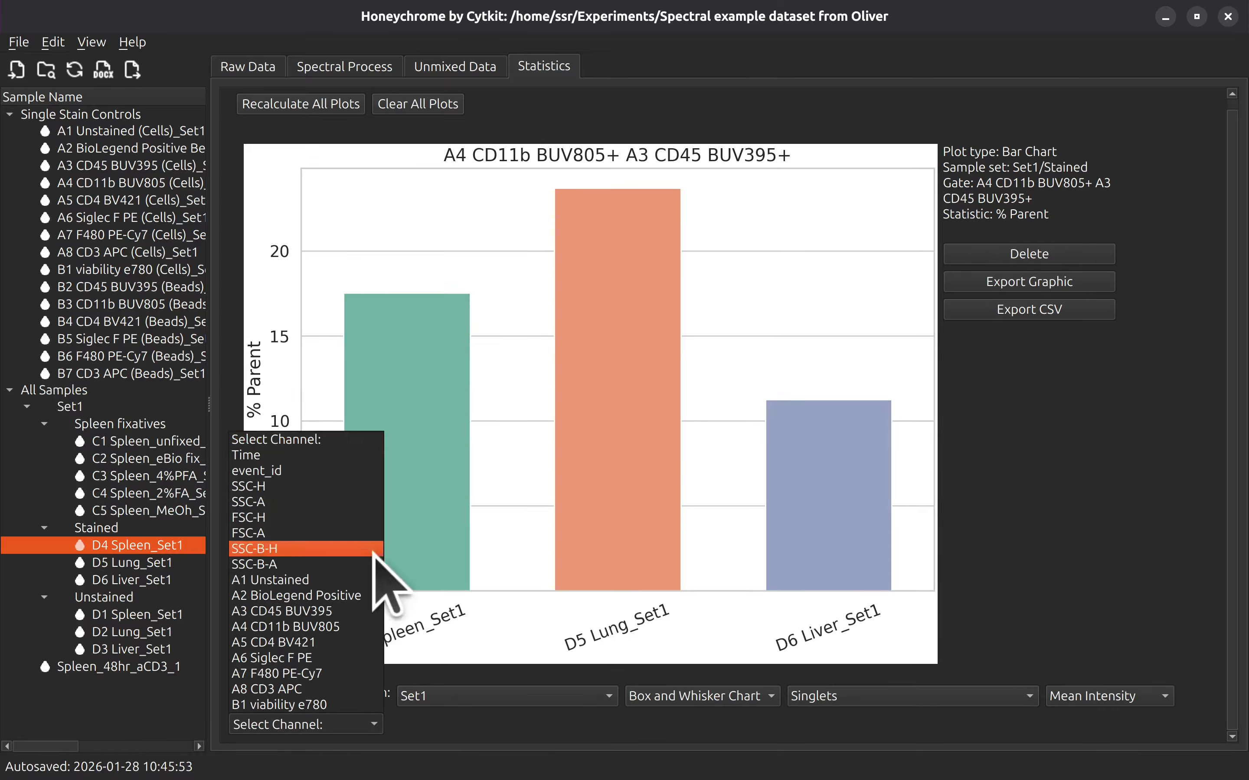
{"action": "left_click", "coordinate": [309, 627]}
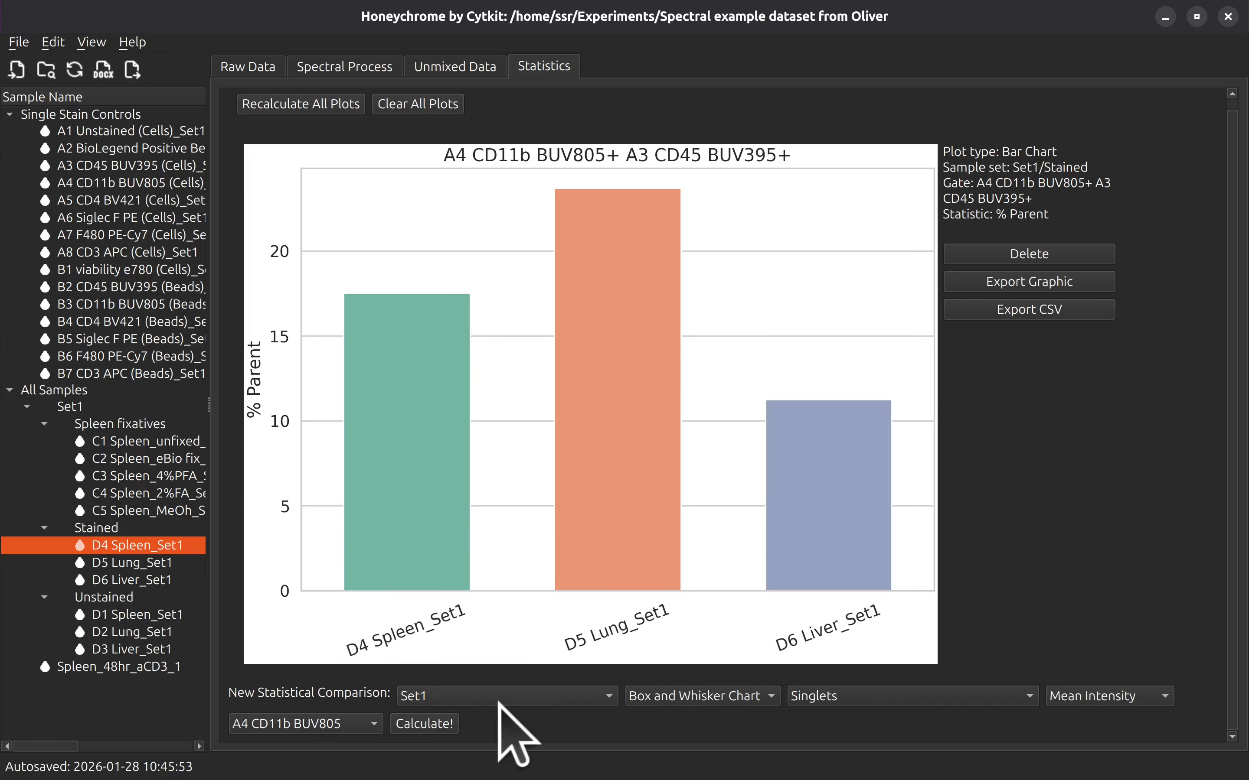
{"action": "left_click", "coordinate": [448, 723]}
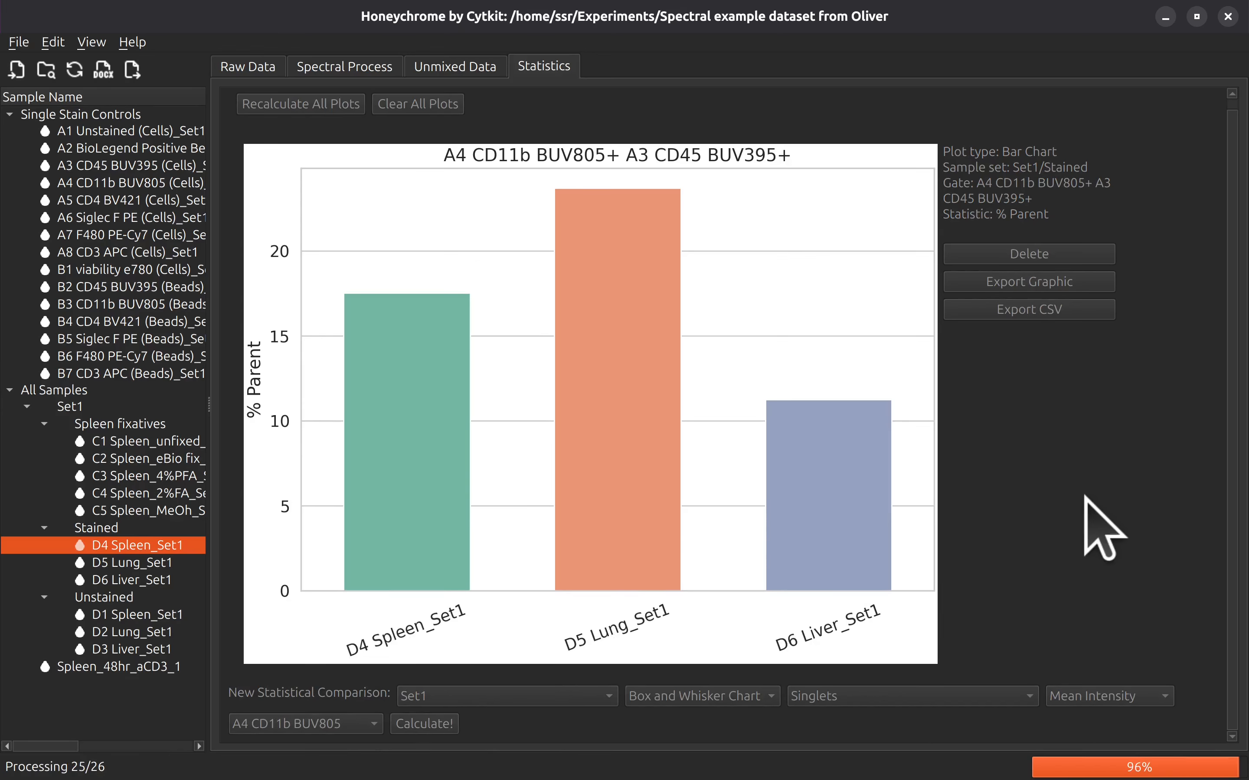
{"action": "scroll", "coordinate": [1082, 499], "scroll_direction": "down", "scroll_amount": 5}
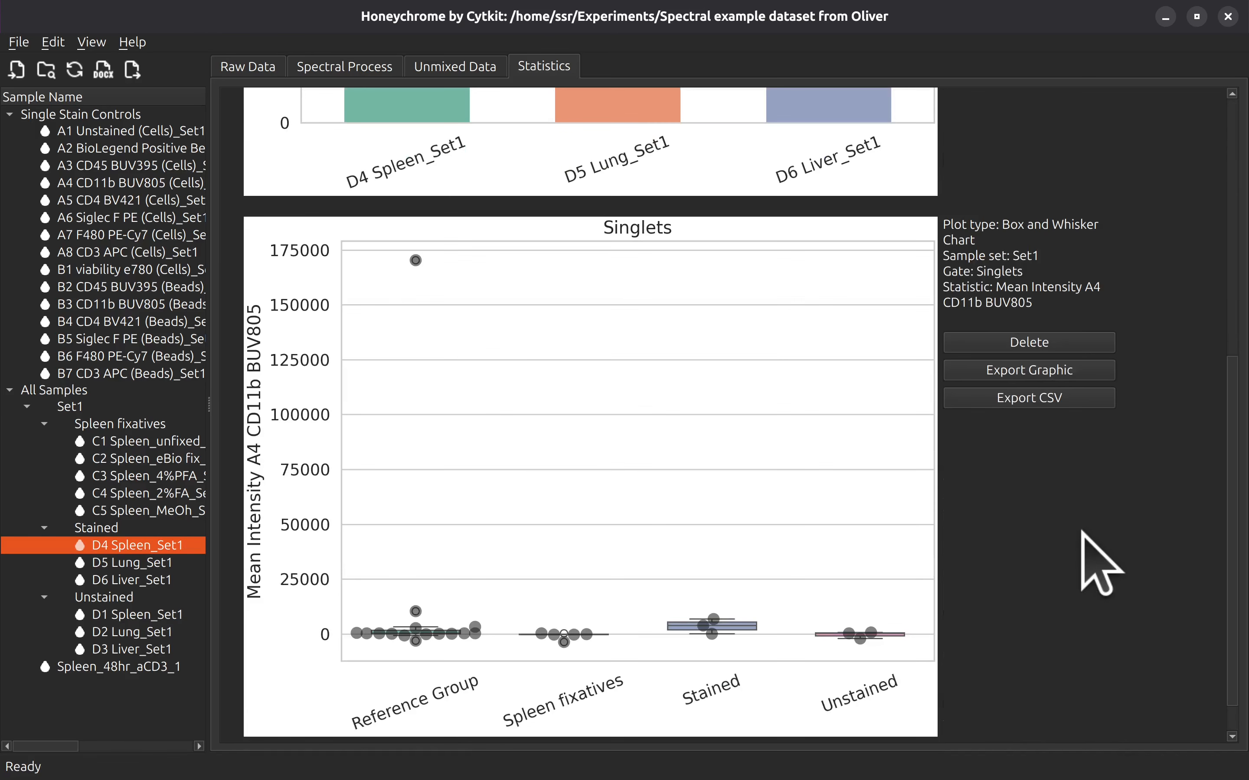
{"action": "scroll", "coordinate": [468, 587], "scroll_direction": "down", "scroll_amount": 1}
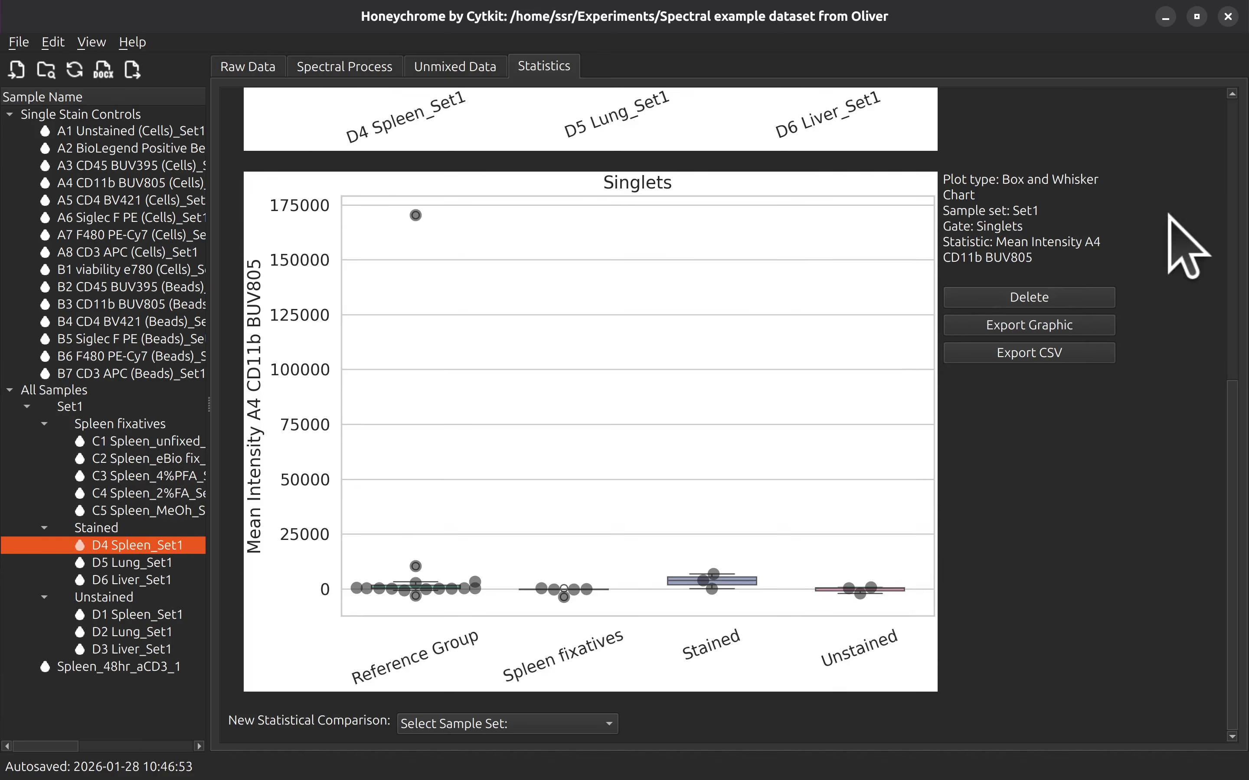
{"action": "scroll", "coordinate": [1233, 528], "scroll_direction": "up", "scroll_amount": 10}
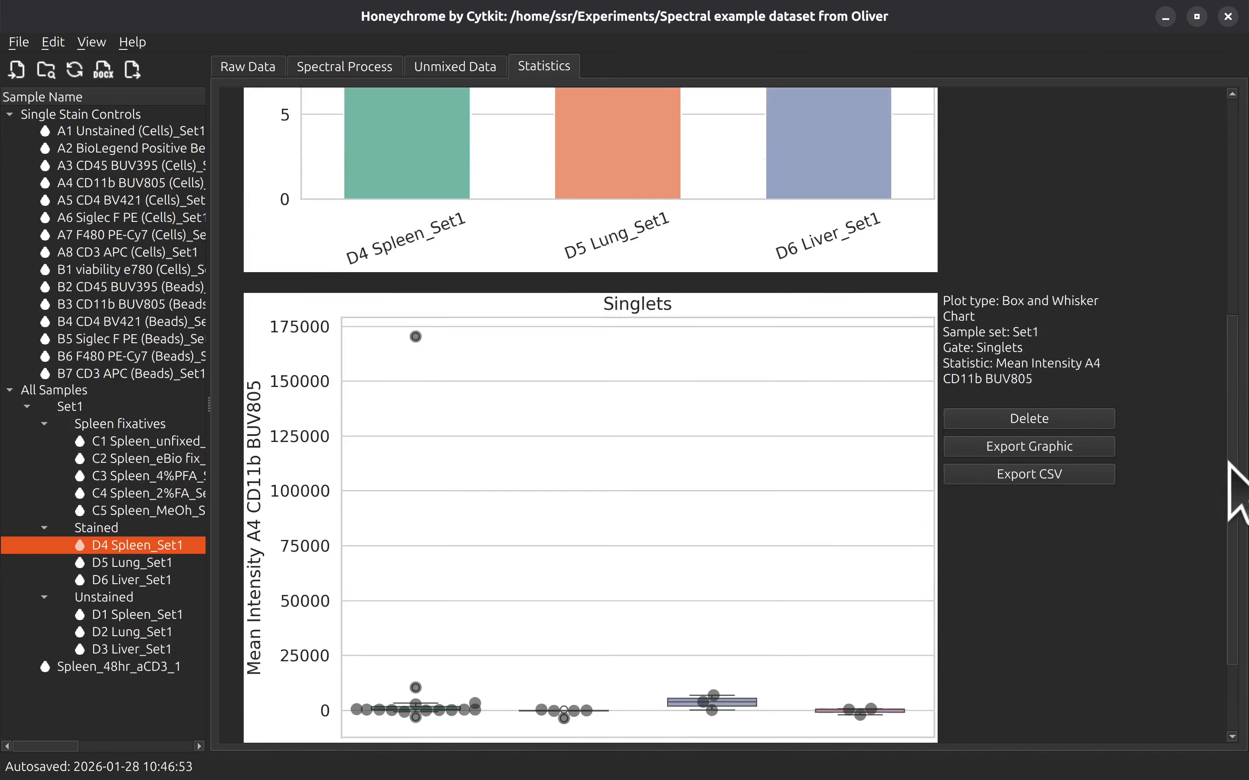